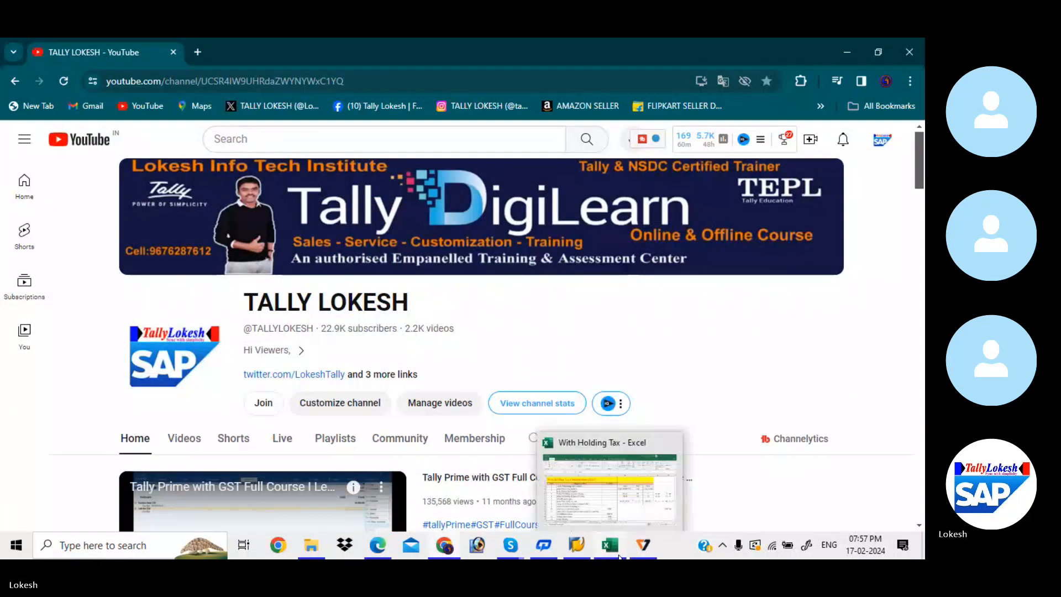
- Review the withholding tax configuration steps in the PDF guide in Edge and the With Holding Tax sheet in Excel
{"action": "mouse_move", "coordinate": [384, 551]}
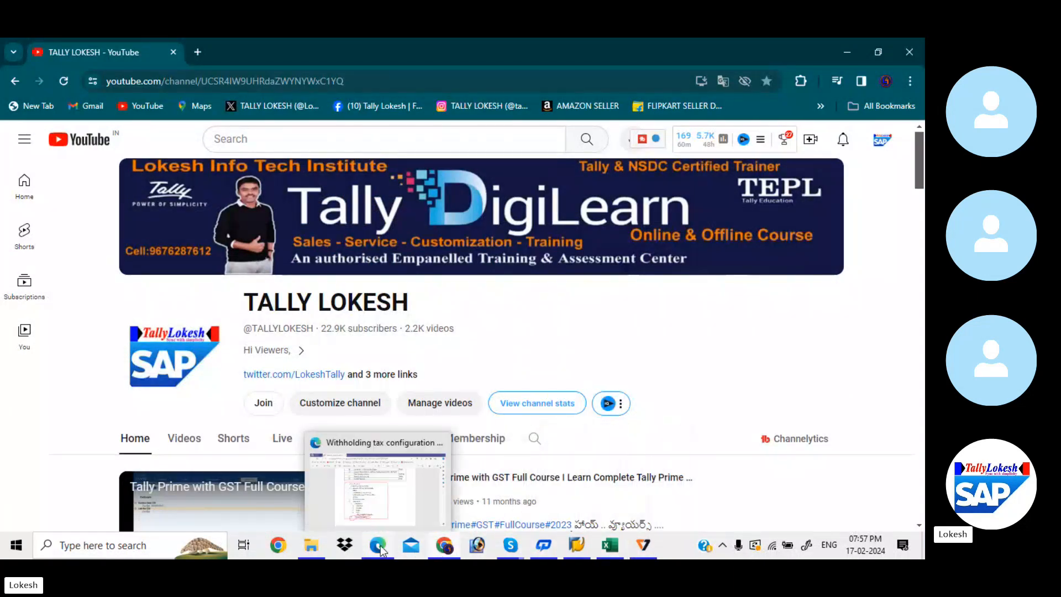
{"action": "left_click", "coordinate": [410, 486]}
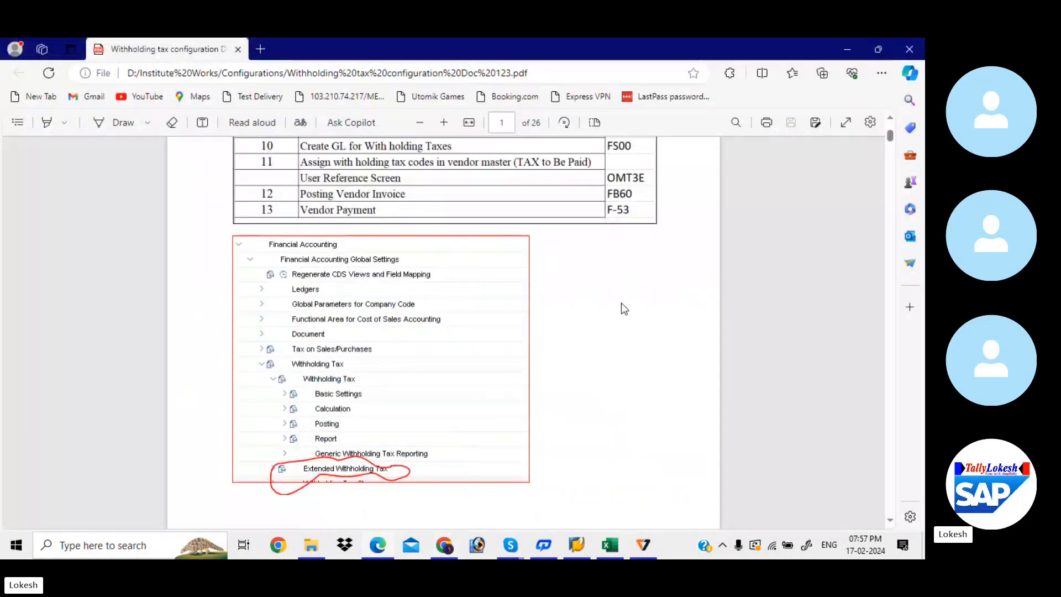
{"action": "scroll", "coordinate": [621, 304], "scroll_direction": "up", "scroll_amount": 5}
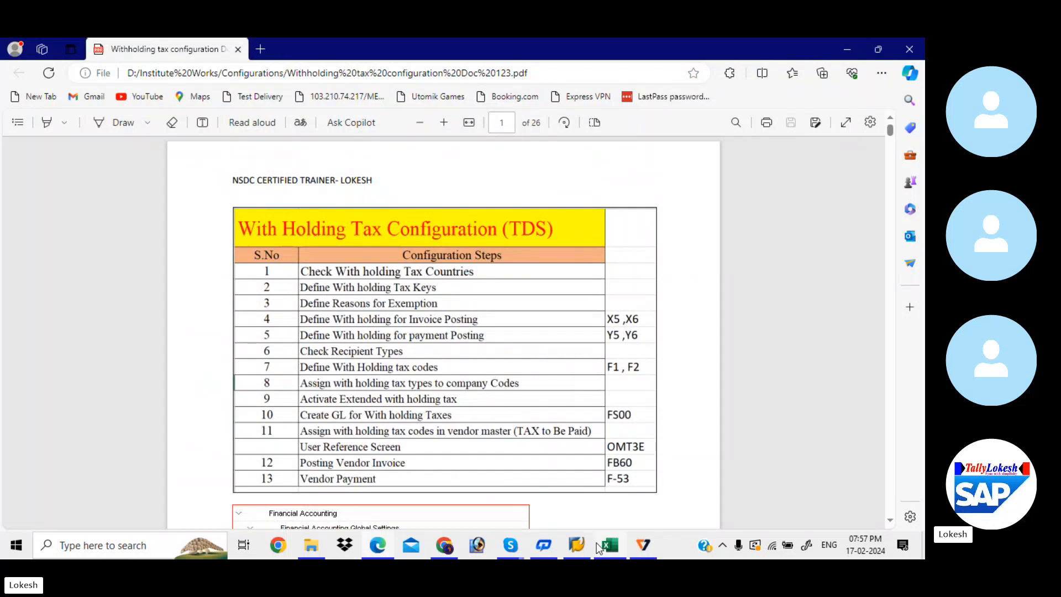
{"action": "mouse_move", "coordinate": [610, 547]}
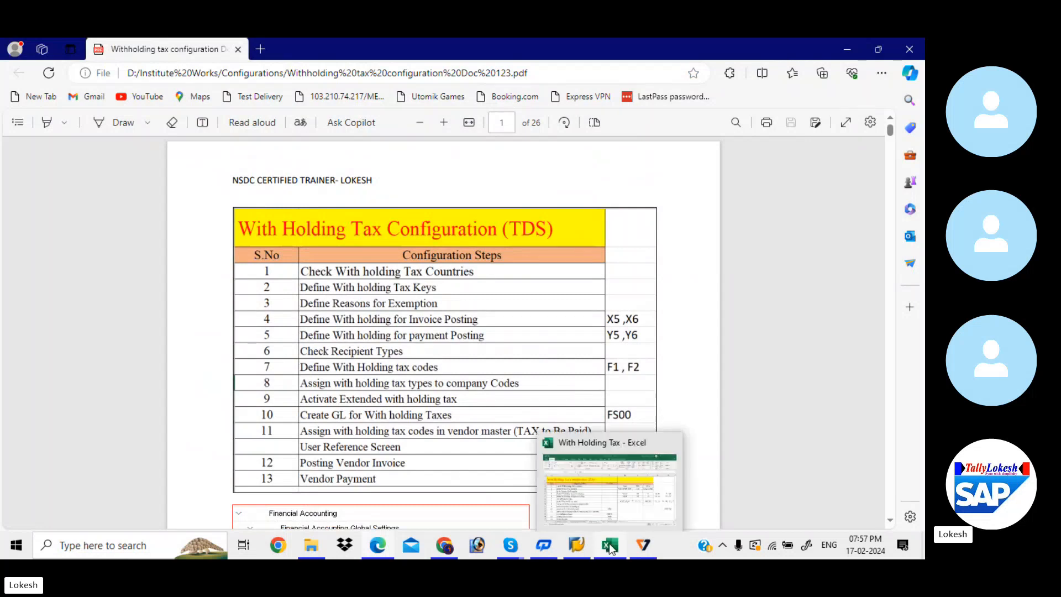
{"action": "left_click", "coordinate": [624, 506]}
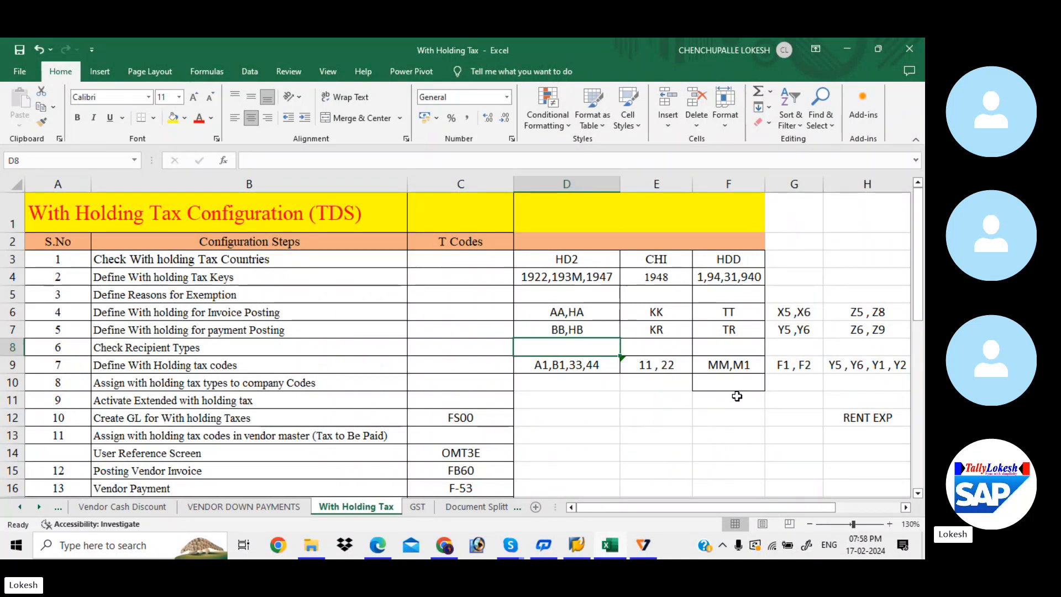
{"action": "left_click", "coordinate": [389, 545]}
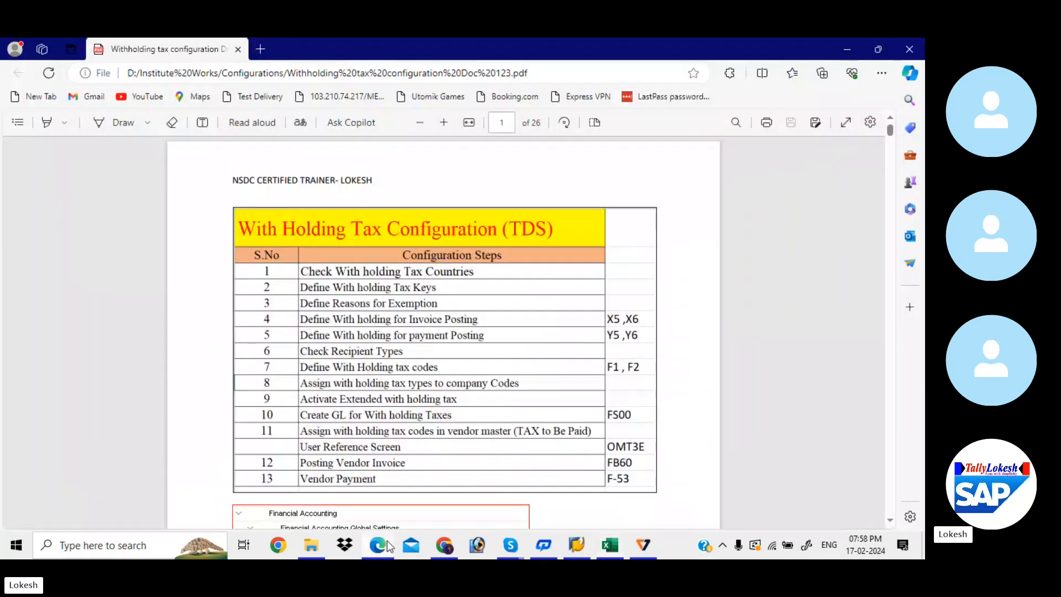
{"action": "scroll", "coordinate": [490, 364], "scroll_direction": "down", "scroll_amount": 5}
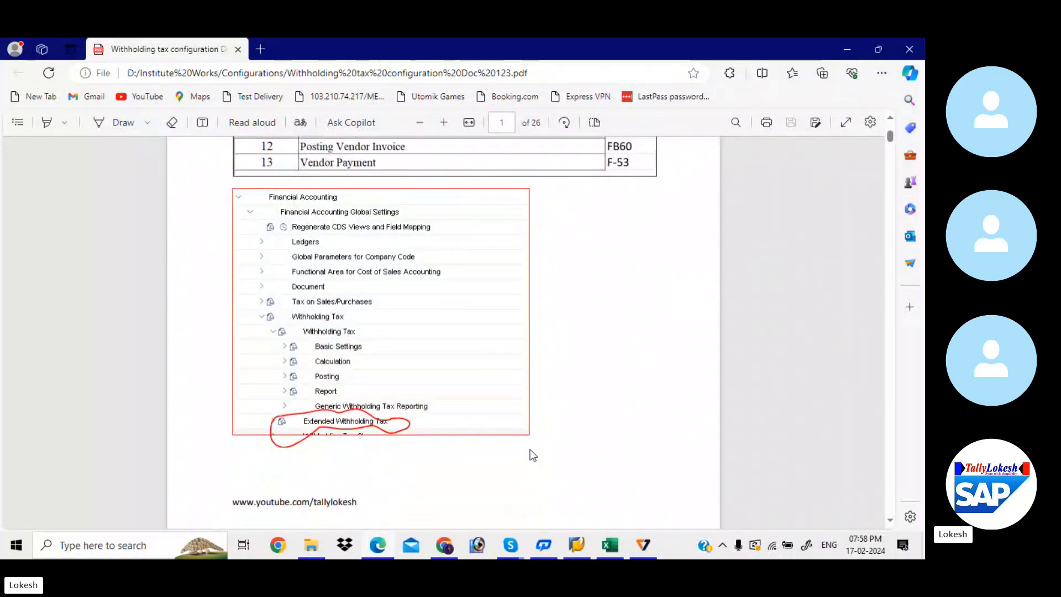
- Switch to SAP Logon and log on to the EHP7 system as FIUSER42 with the account password, ending any other logons
{"action": "mouse_move", "coordinate": [579, 542]}
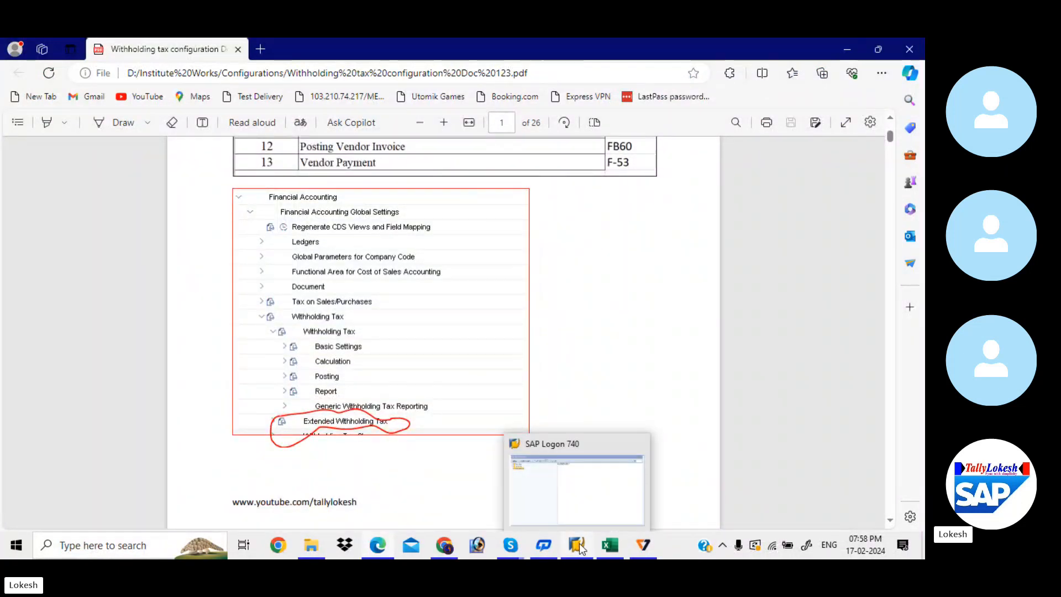
{"action": "left_click", "coordinate": [591, 495]}
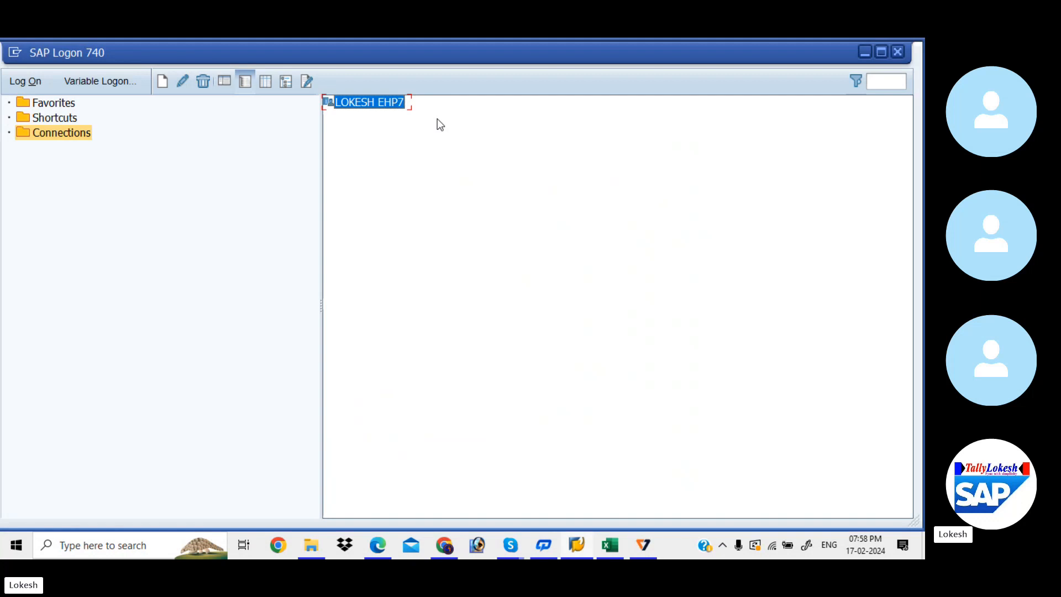
{"action": "double_click", "coordinate": [389, 108]}
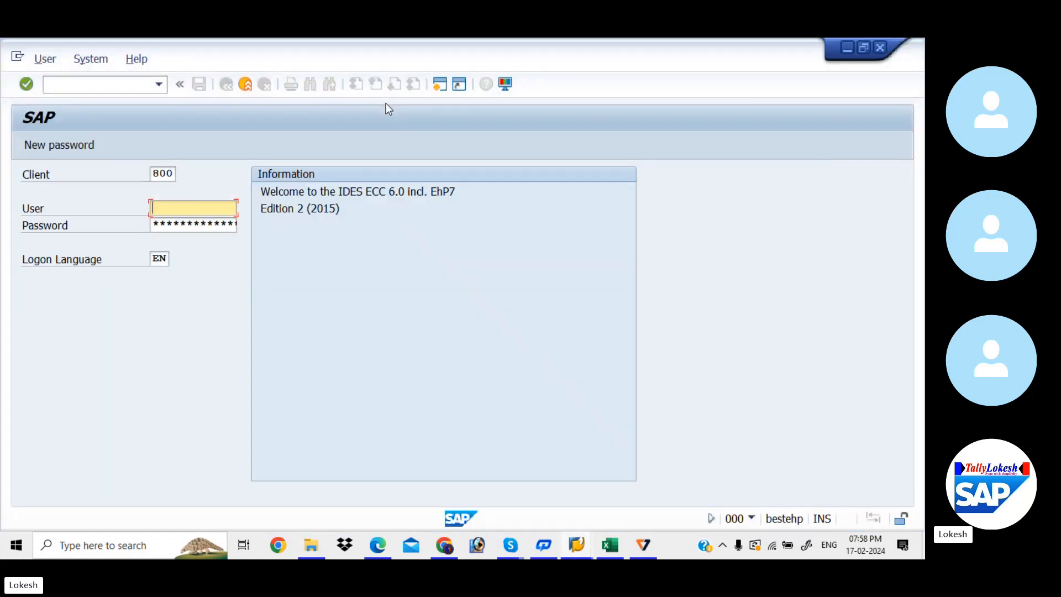
{"action": "key", "text": "Down"}
{"action": "key", "text": "Down"}
{"action": "key", "text": "Tab"}
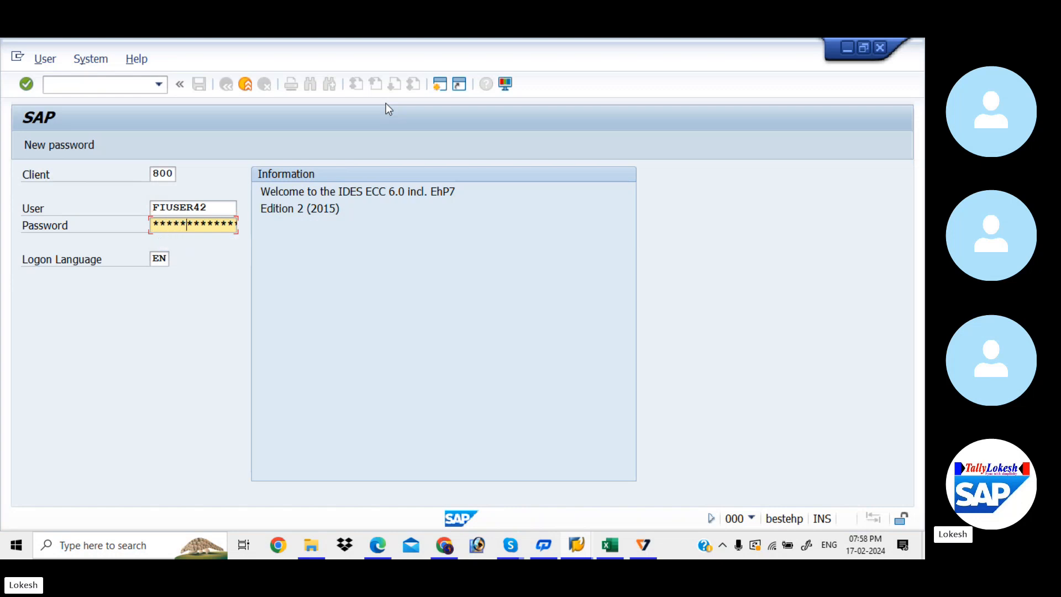
{"action": "key", "text": "Return"}
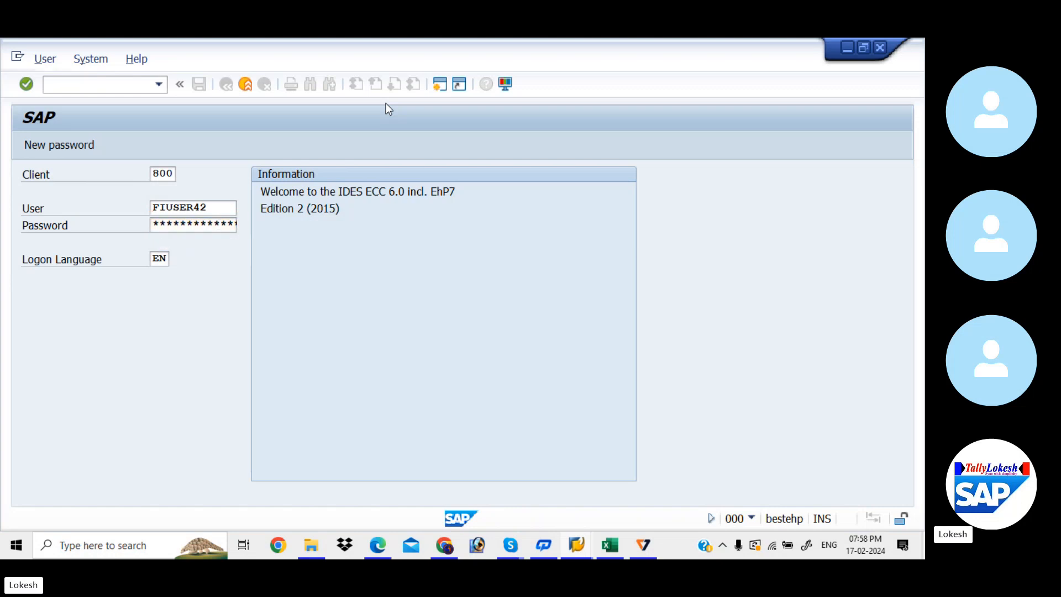
{"action": "left_click", "coordinate": [85, 419]}
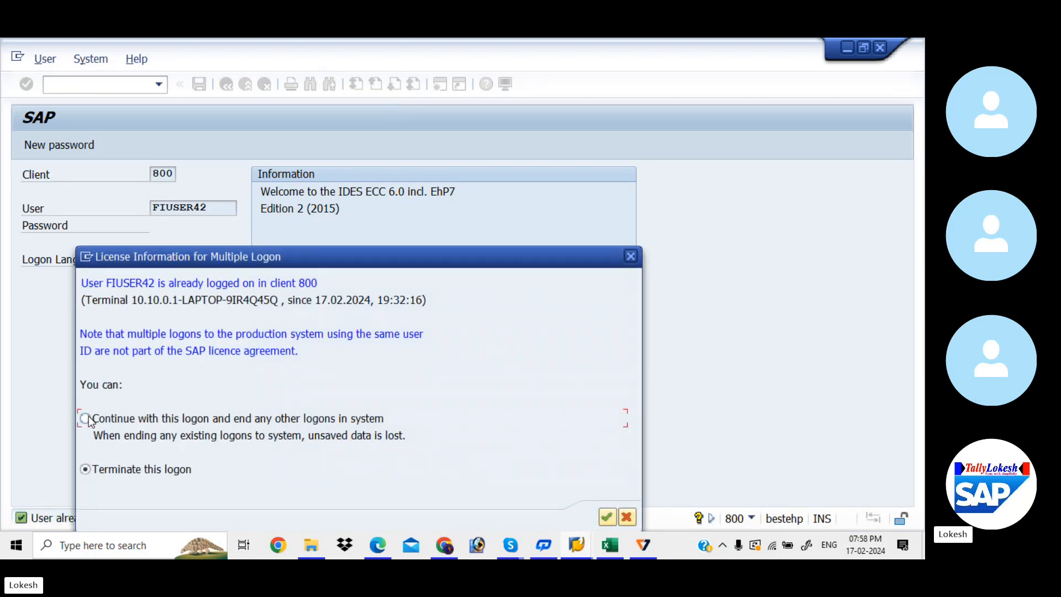
{"action": "left_click", "coordinate": [607, 518]}
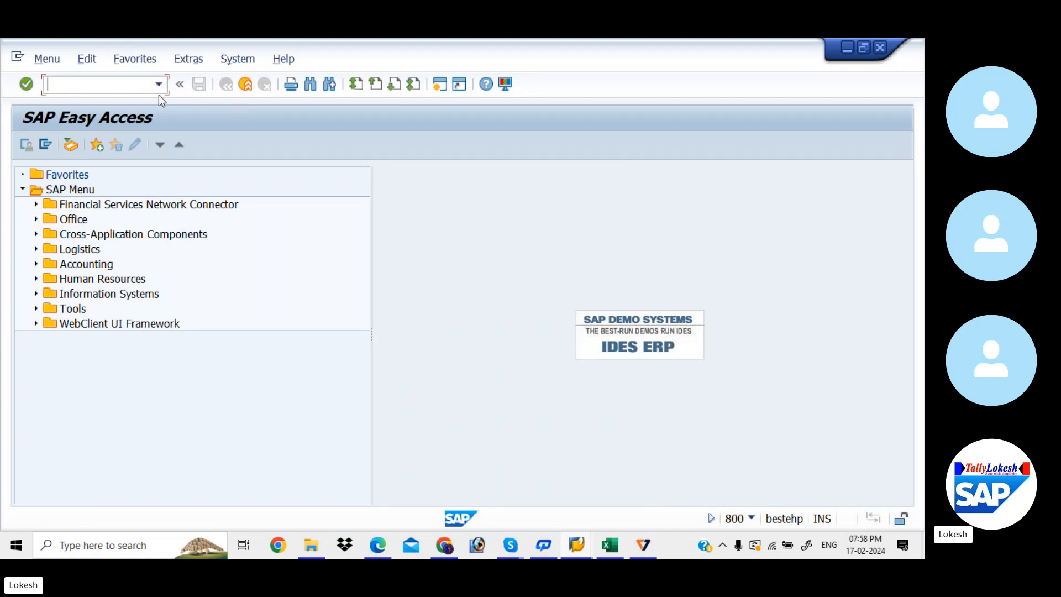
- Run transaction SPRO and display the SAP Reference IMG
{"action": "type", "text": "SPRO"}
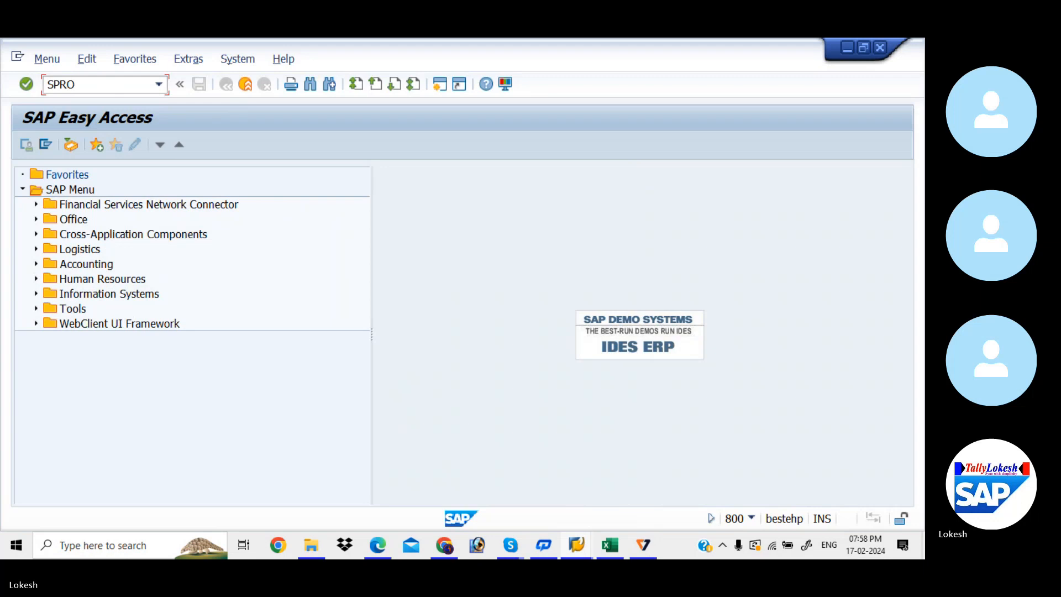
{"action": "key", "text": "Return"}
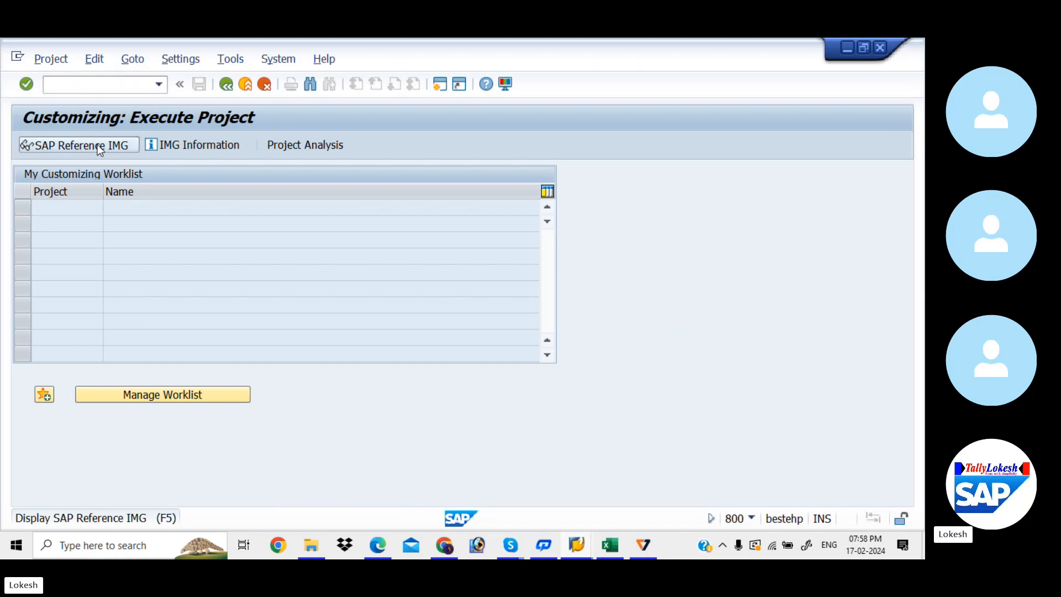
{"action": "left_click", "coordinate": [97, 144]}
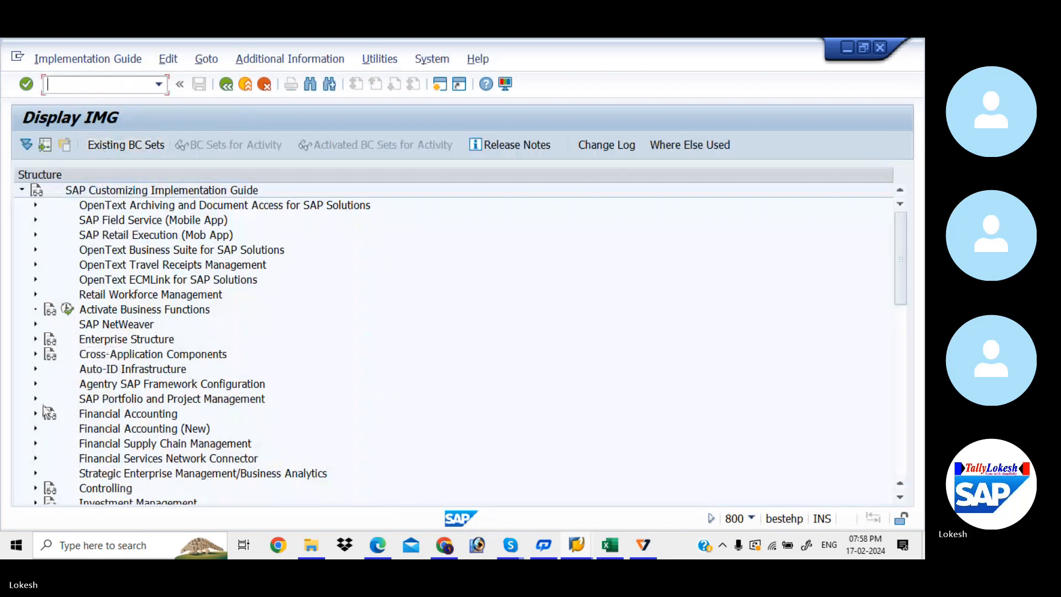
- Expand Financial Accounting (New), Financial Accounting Global Settings (New), Withholding Tax, Extended Withholding Tax and its Basic Settings in the IMG structure
{"action": "left_click", "coordinate": [35, 429]}
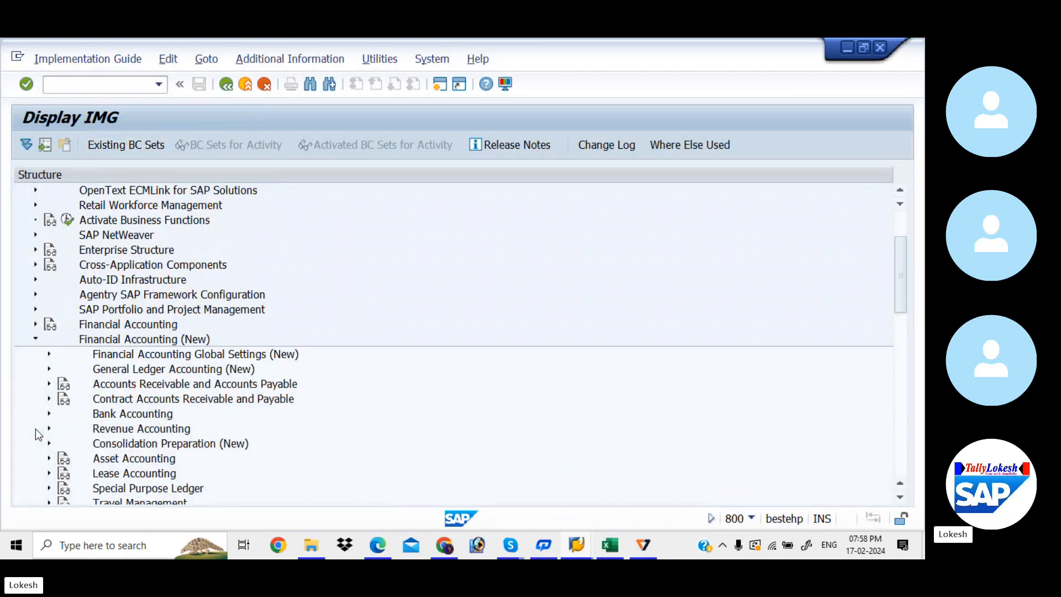
{"action": "left_click", "coordinate": [48, 353]}
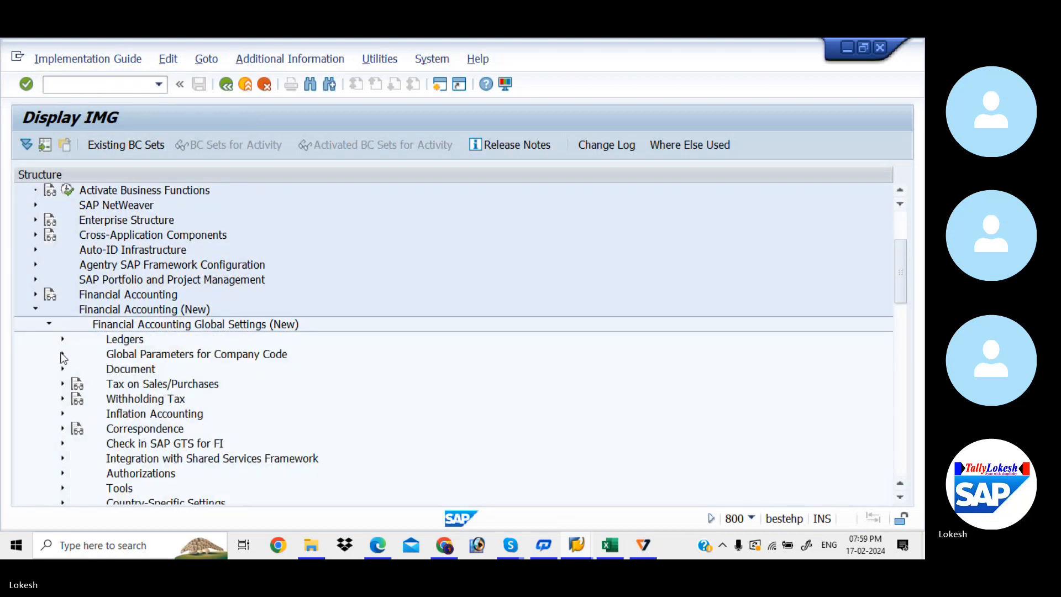
{"action": "left_click", "coordinate": [62, 399]}
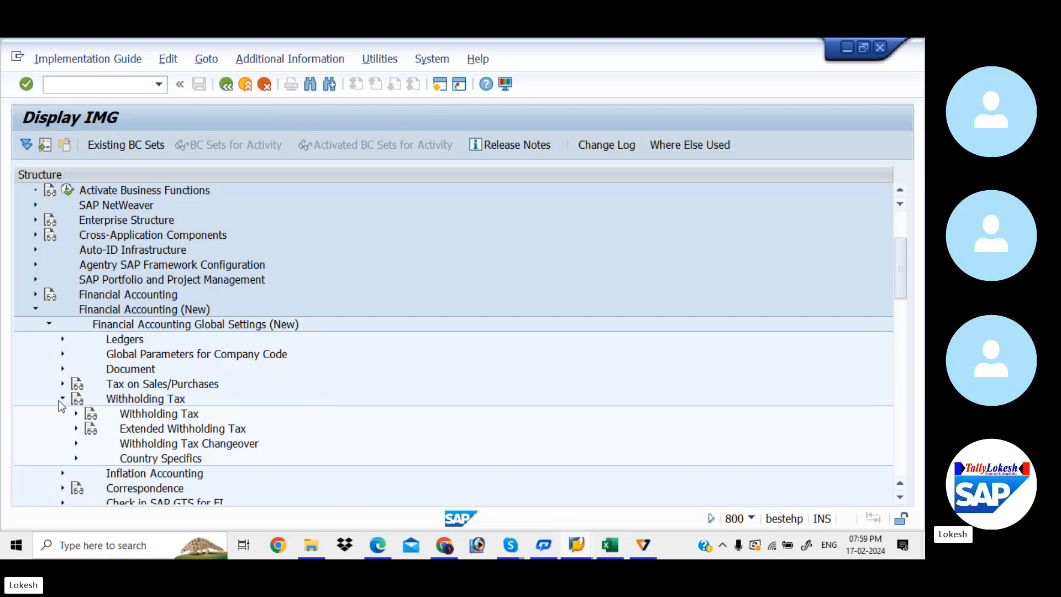
{"action": "left_click", "coordinate": [76, 429]}
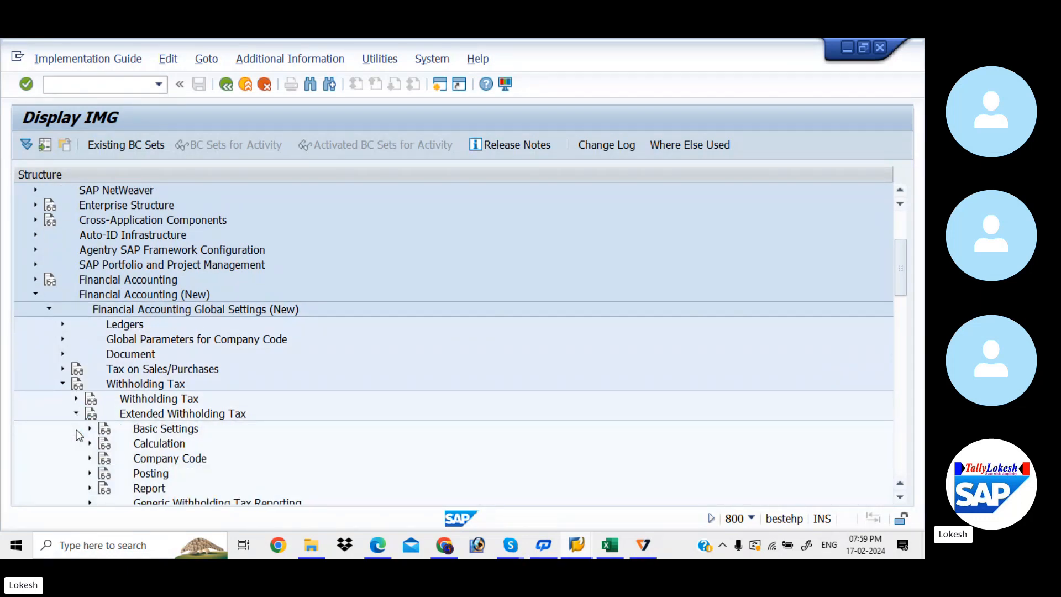
{"action": "left_click", "coordinate": [89, 429]}
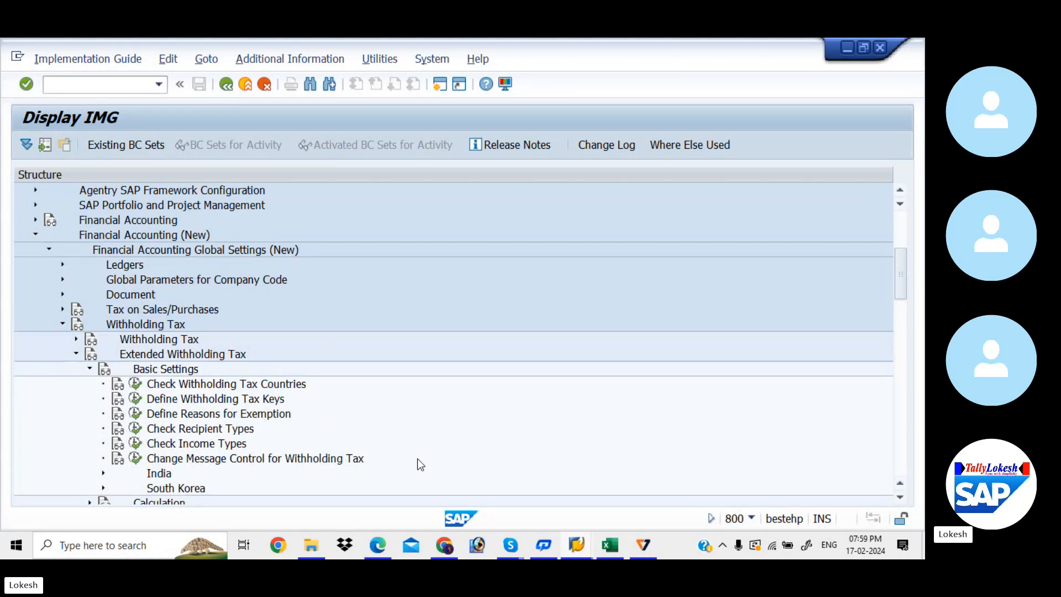
- Switch to the PDF guide in Edge and read the example for checking withholding tax countries
{"action": "mouse_move", "coordinate": [388, 548]}
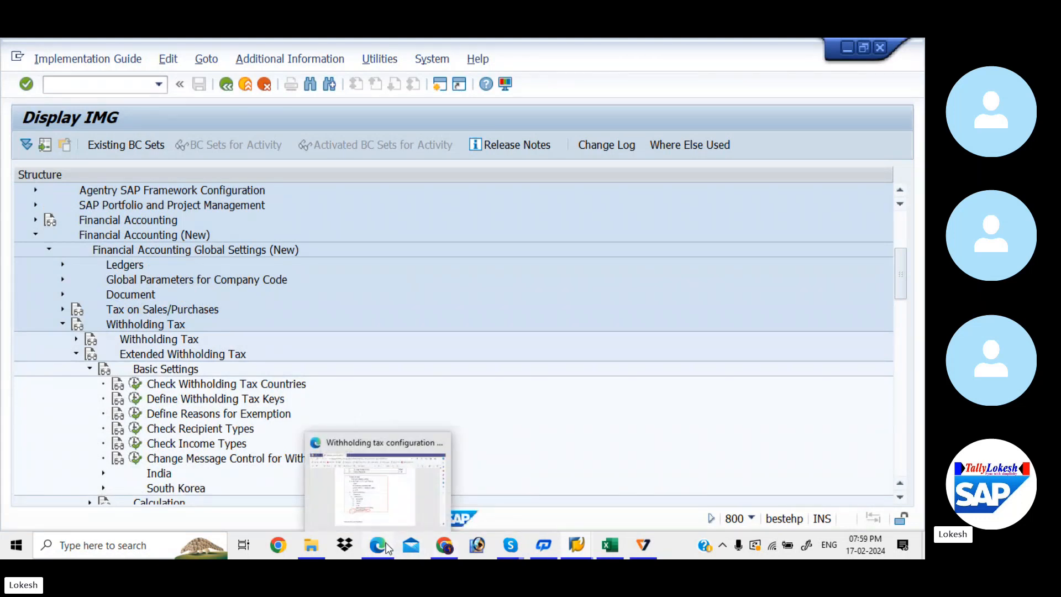
{"action": "left_click", "coordinate": [396, 511]}
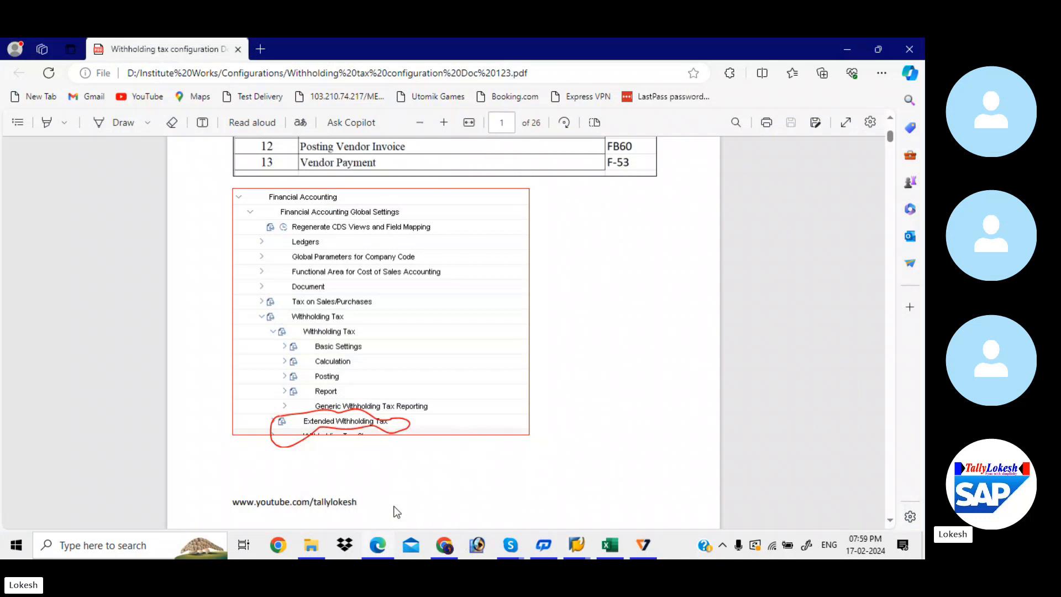
{"action": "scroll", "coordinate": [396, 512], "scroll_direction": "down", "scroll_amount": 6}
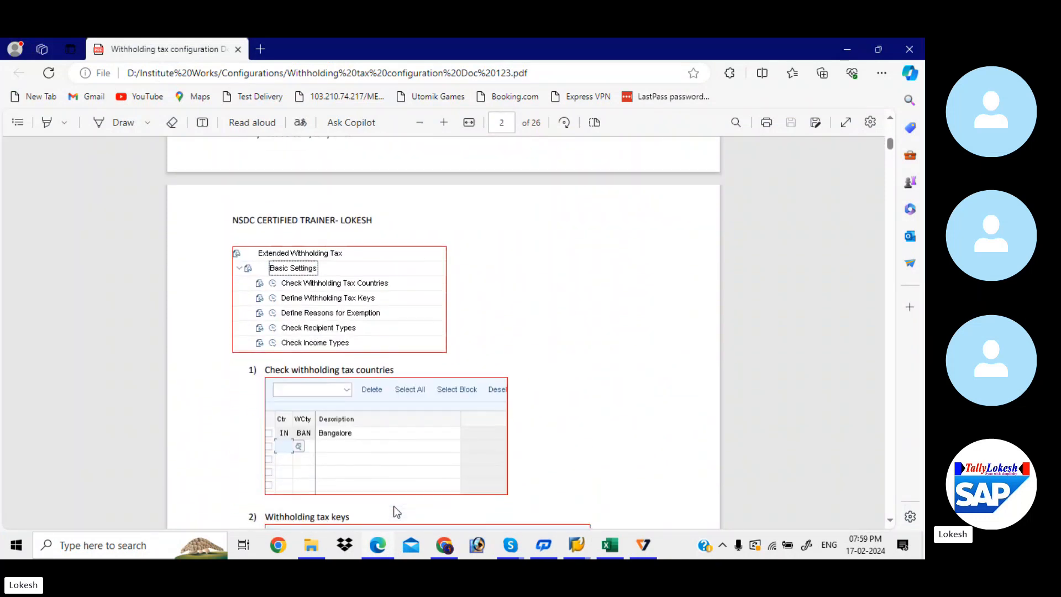
{"action": "scroll", "coordinate": [397, 511], "scroll_direction": "down", "scroll_amount": 2}
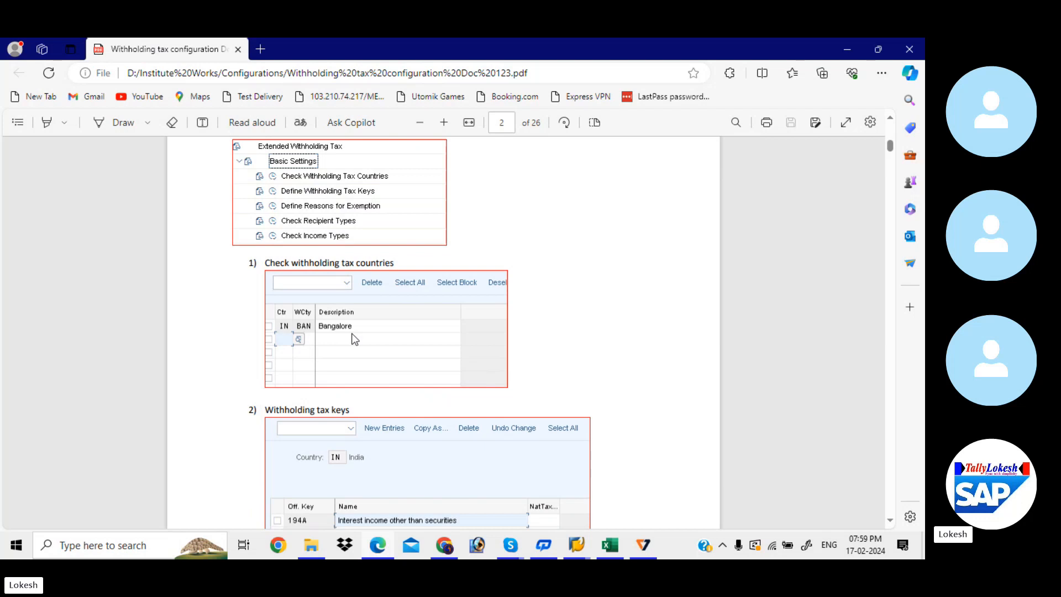
- Return to SAP and, in Check Withholding Tax Countries, add a new entry with country IN and withholding tax country key HYY
{"action": "key", "text": "alt+Tab"}
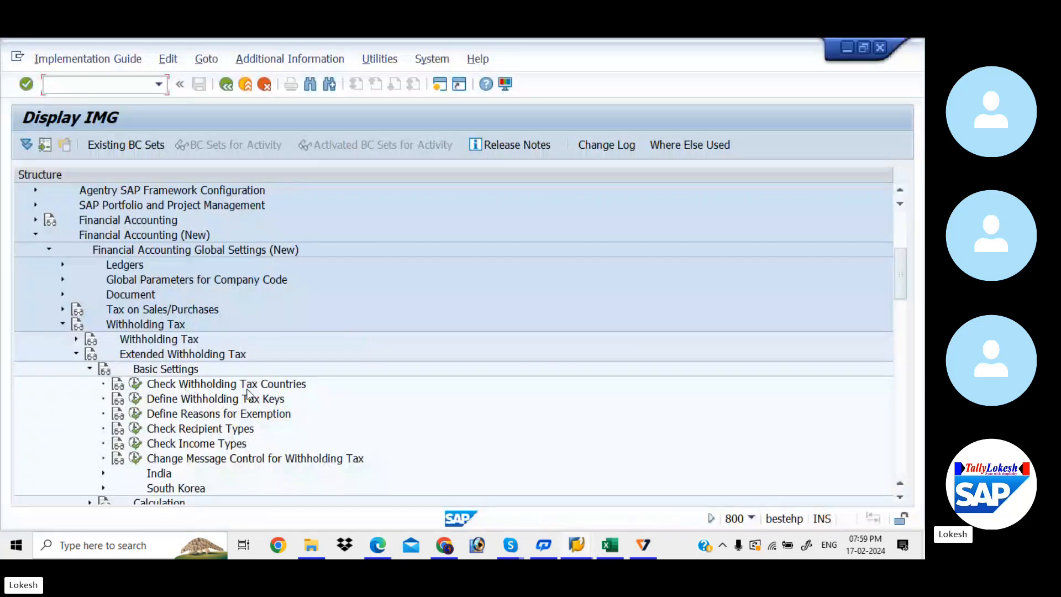
{"action": "left_click", "coordinate": [139, 388]}
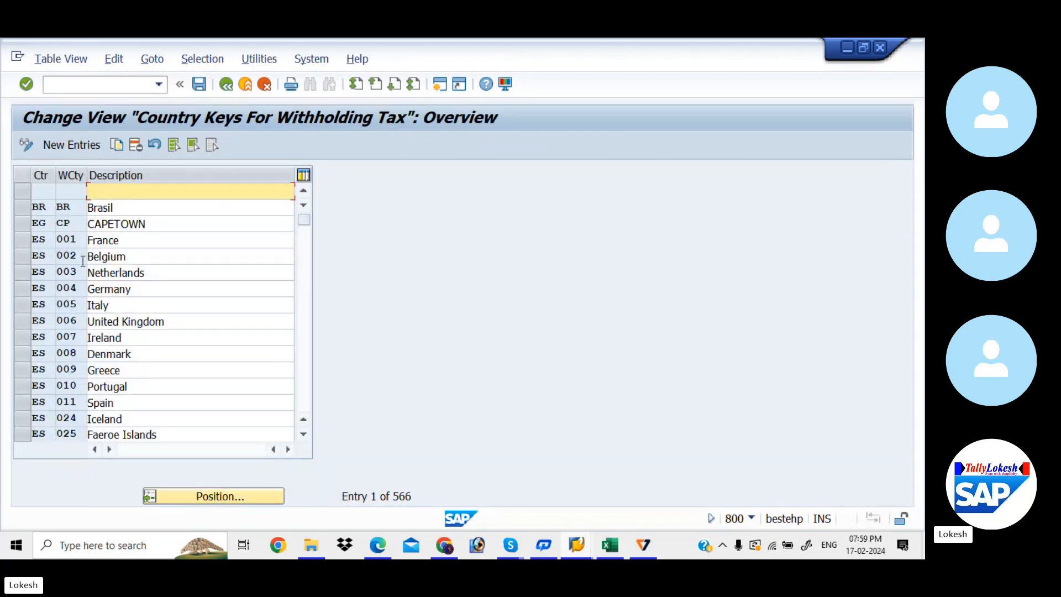
{"action": "left_click", "coordinate": [74, 146]}
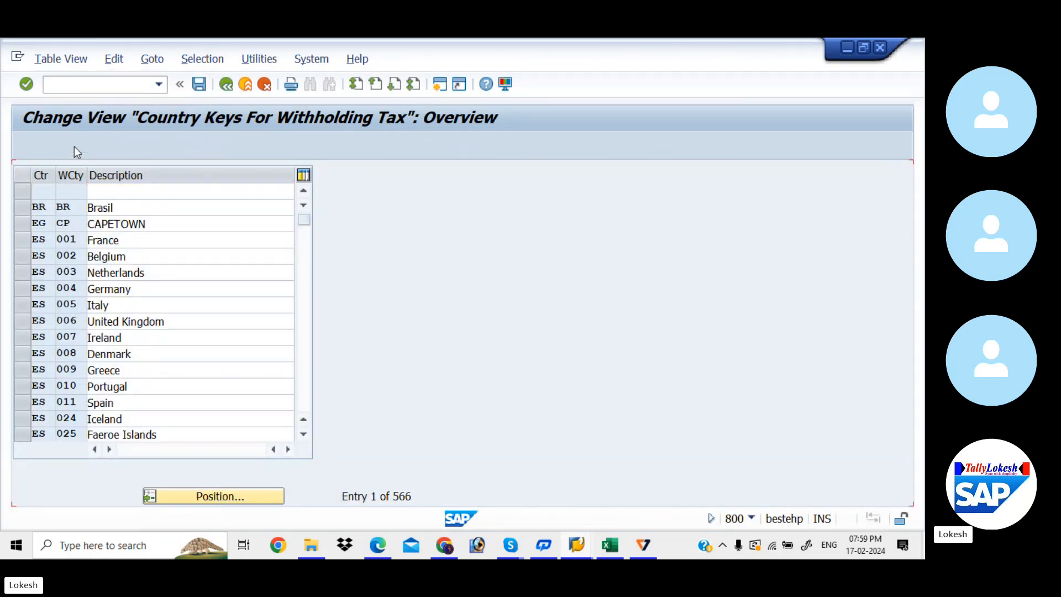
{"action": "type", "text": "IN"}
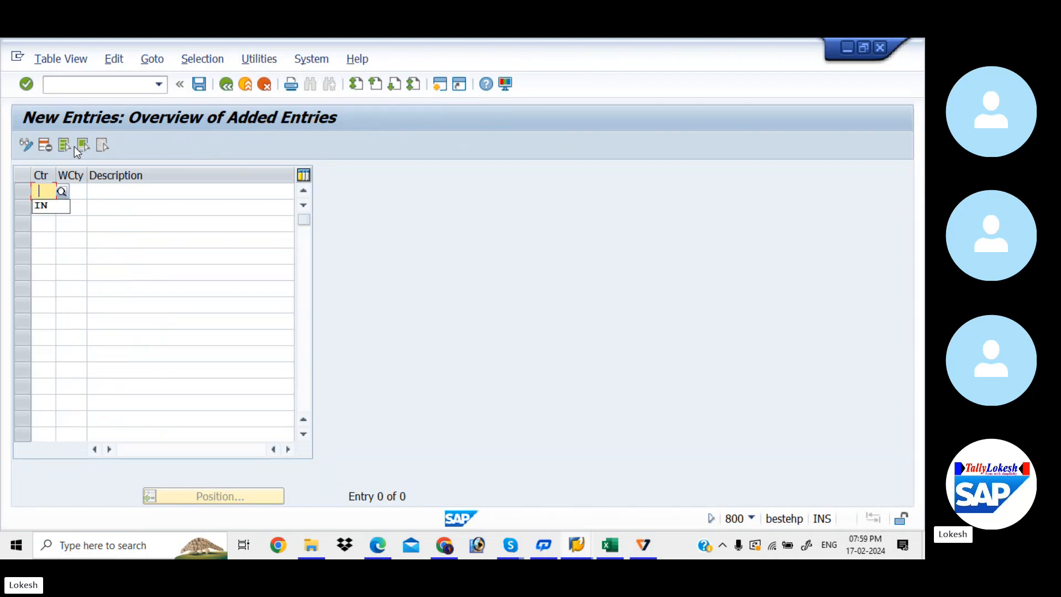
{"action": "key", "text": "Tab"}
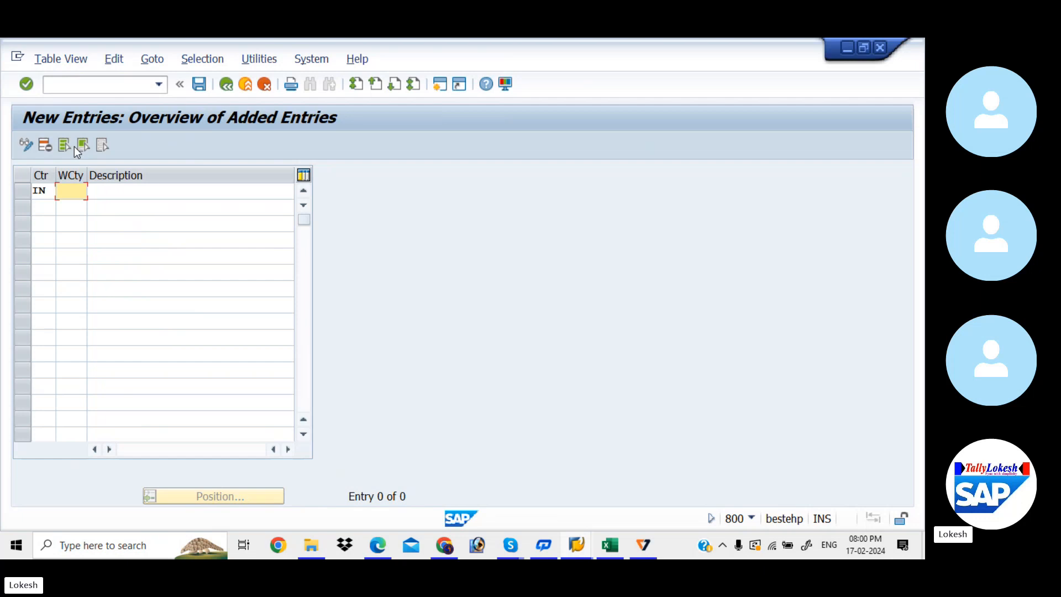
{"action": "type", "text": "HYY"}
- Enter "Hyderbad for KIA" as the description of the new HYY entry
{"action": "left_click", "coordinate": [137, 188]}
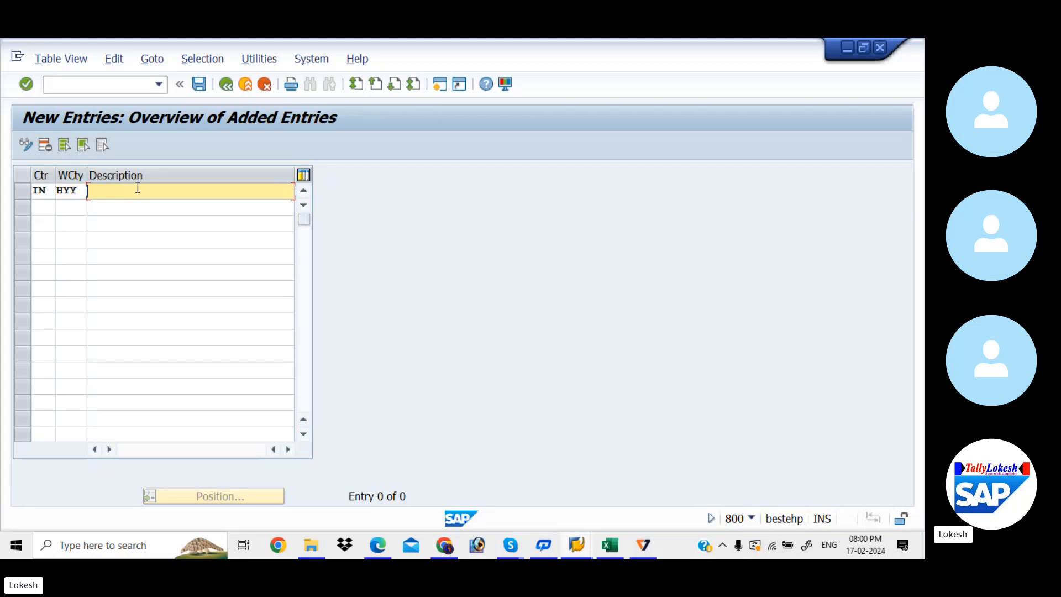
{"action": "left_click", "coordinate": [146, 207]}
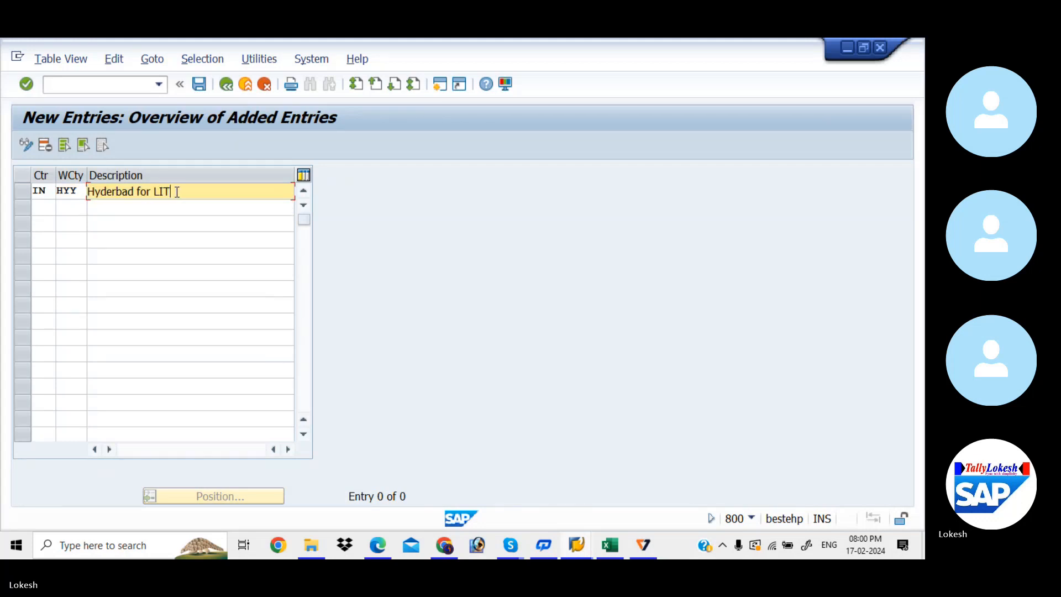
{"action": "key", "text": "BackSpace"}
{"action": "key", "text": "BackSpace"}
{"action": "key", "text": "BackSpace"}
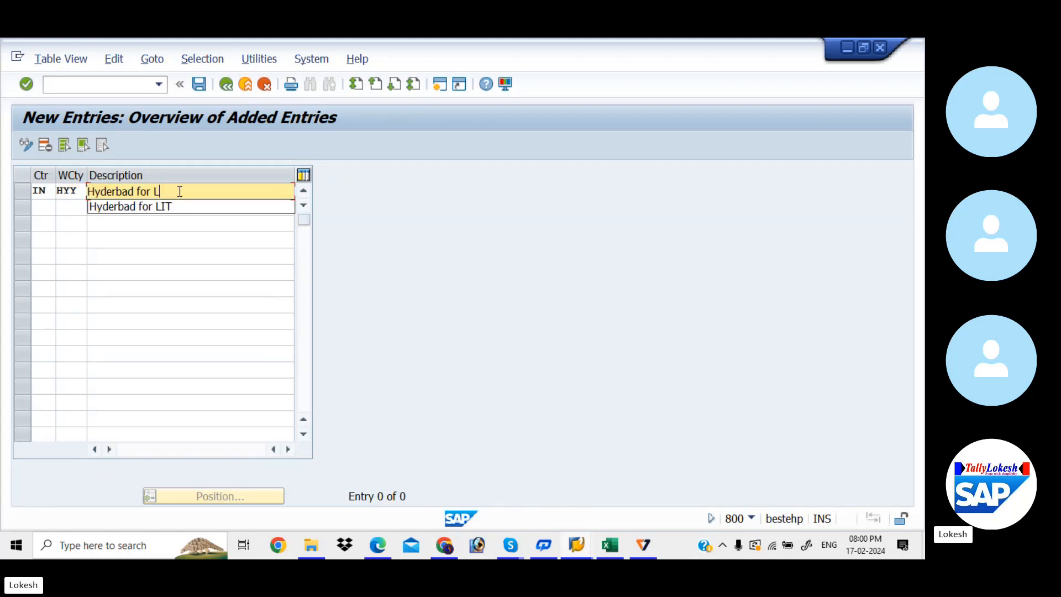
{"action": "type", "text": "KIA"}
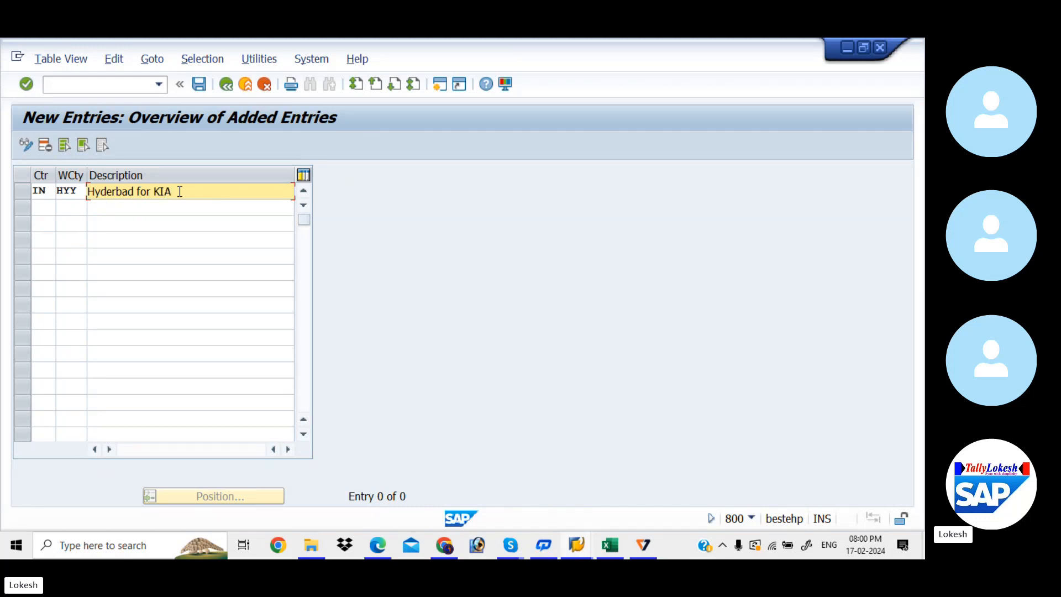
- Change the withholding tax country key of the new IN entry to HYM and confirm the entry
{"action": "key", "text": "Return"}
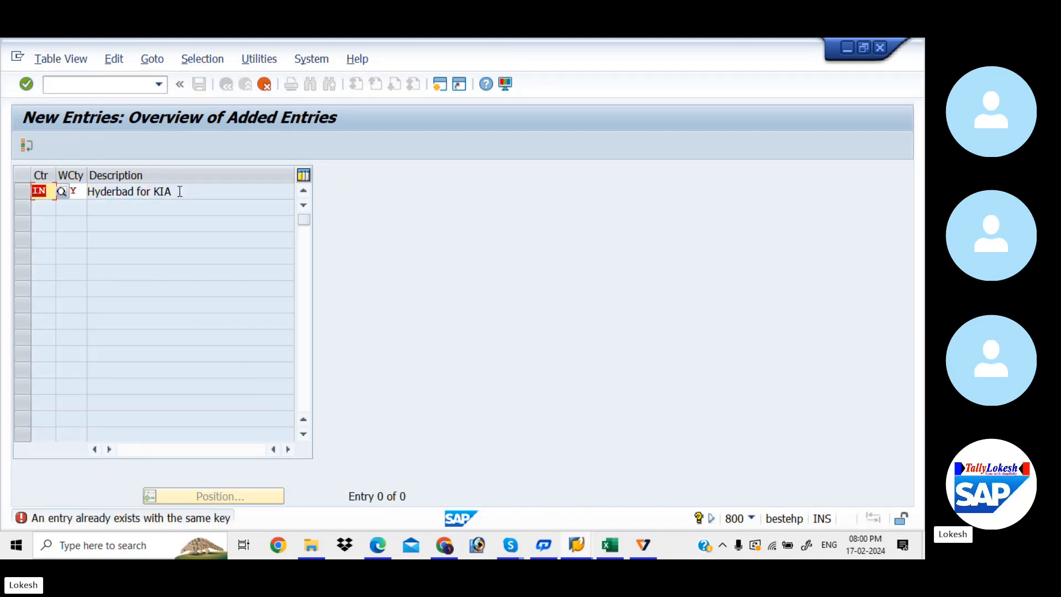
{"action": "left_click", "coordinate": [80, 188]}
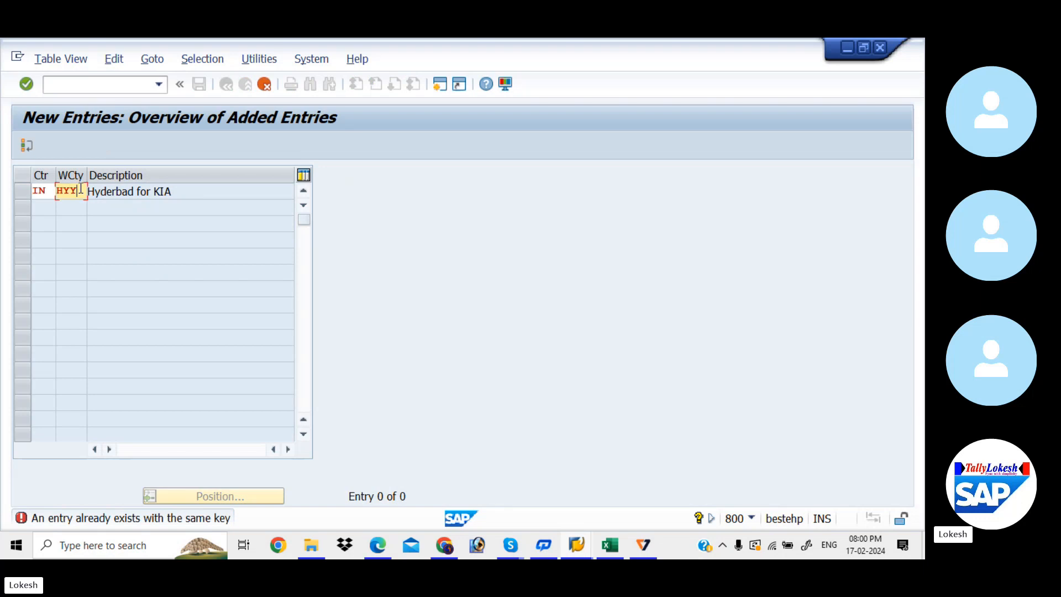
{"action": "key", "text": "BackSpace"}
{"action": "type", "text": "M"}
{"action": "key", "text": "Return"}
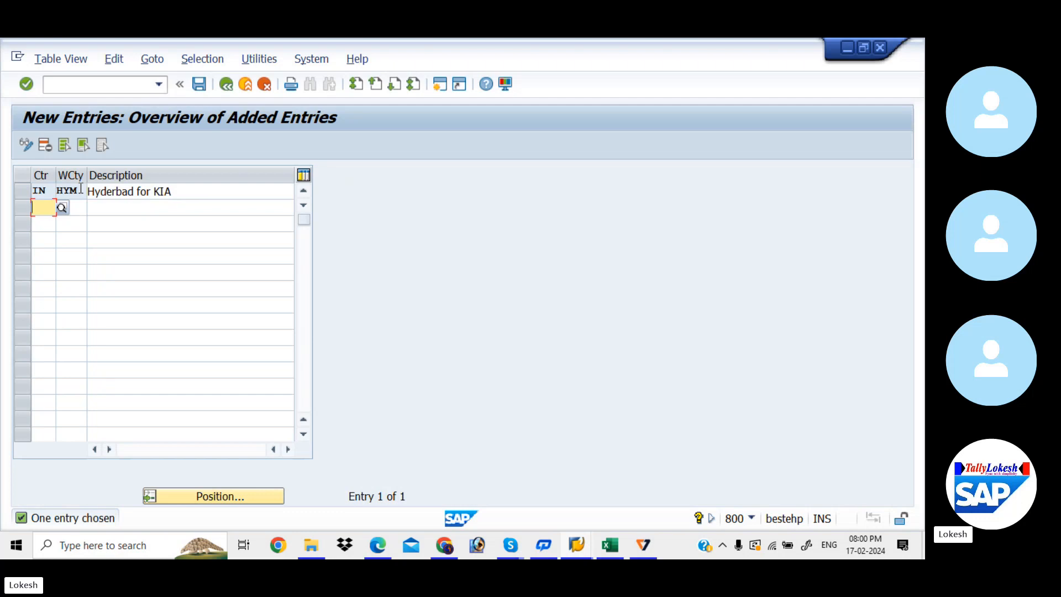
- Save the HYM entry in a new customizing request described as "With holding tax configuraiton for KIAB"
{"action": "left_click", "coordinate": [200, 84]}
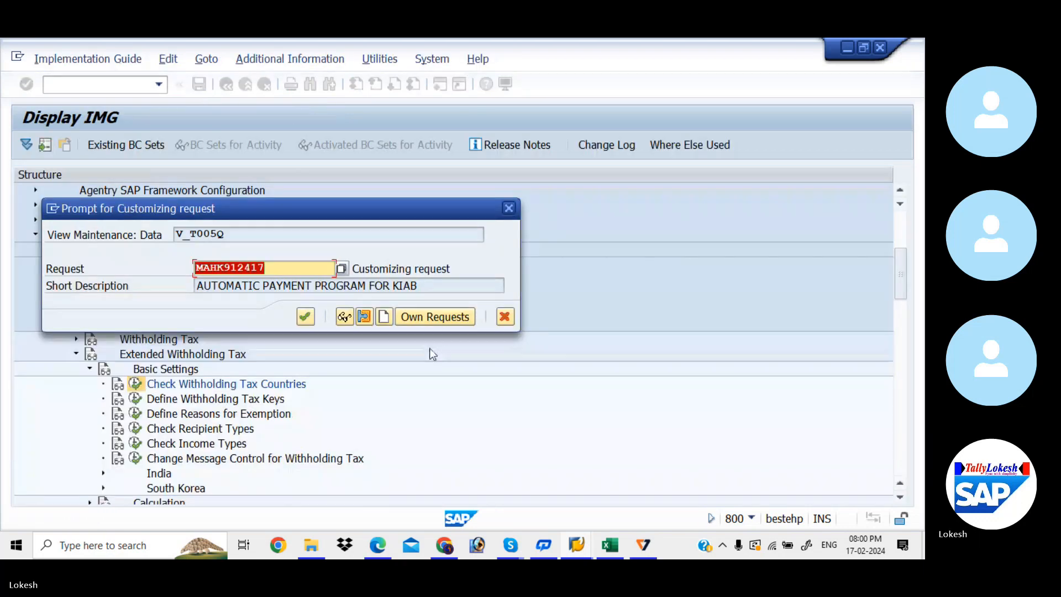
{"action": "left_click", "coordinate": [385, 318]}
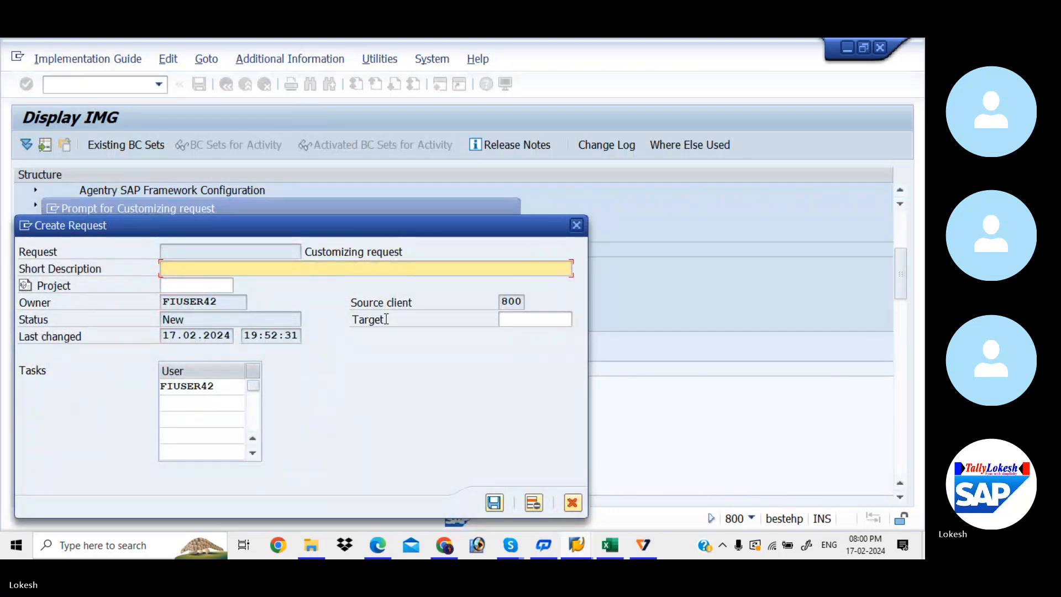
{"action": "type", "text": "With holding tax co"}
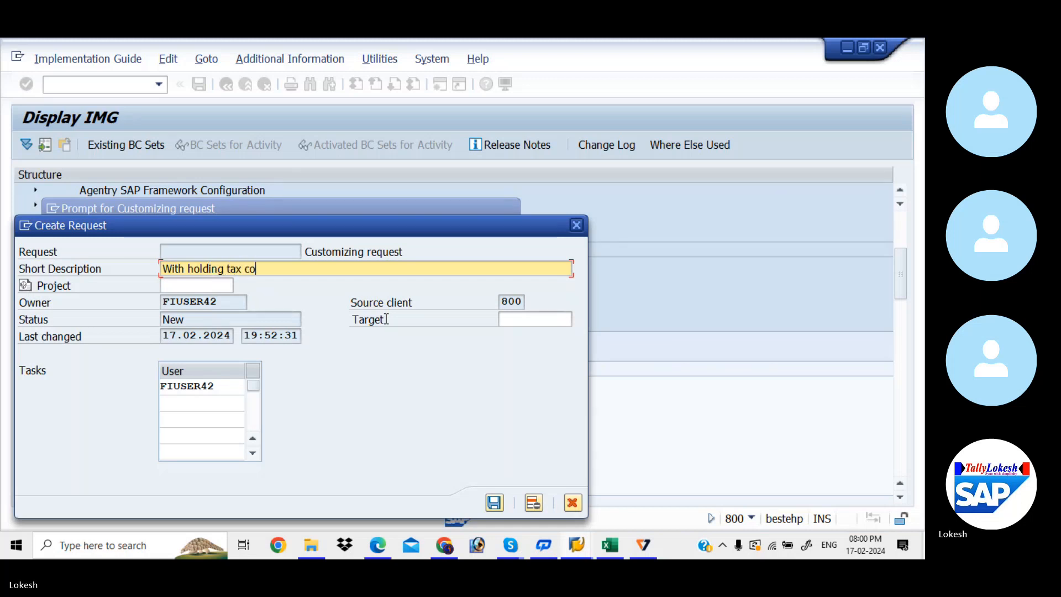
{"action": "type", "text": "nfiguraiton for KIA"}
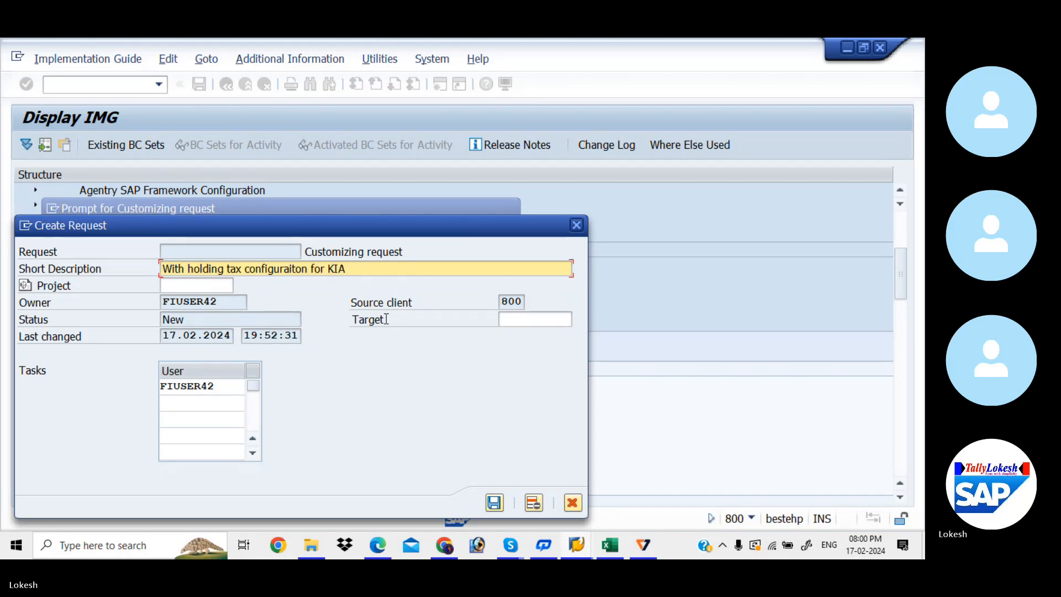
{"action": "type", "text": "A"}
{"action": "key", "text": "BackSpace"}
{"action": "type", "text": "B"}
{"action": "left_click", "coordinate": [495, 502]}
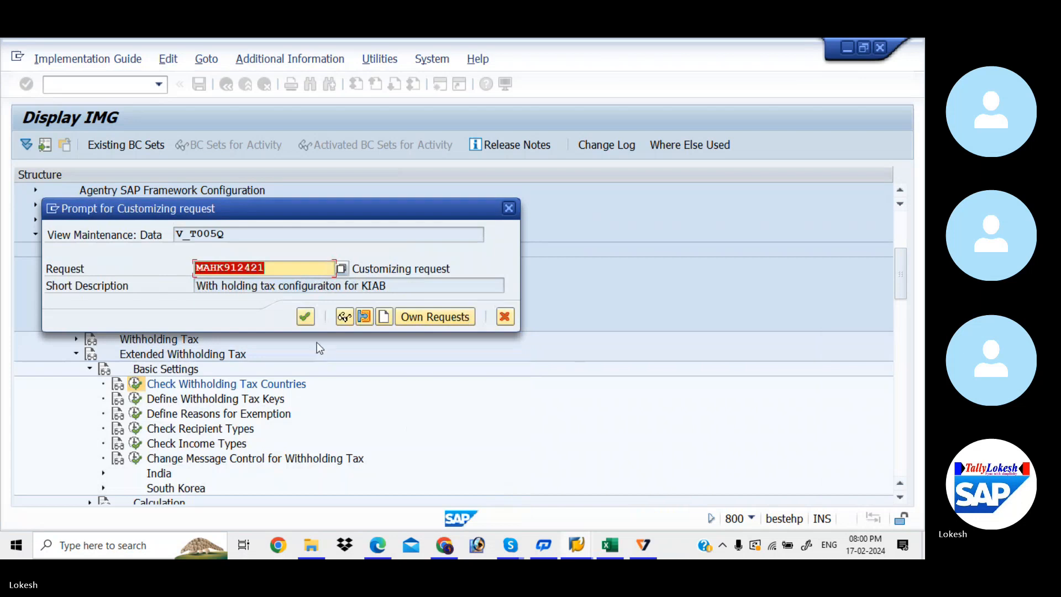
{"action": "left_click", "coordinate": [305, 316]}
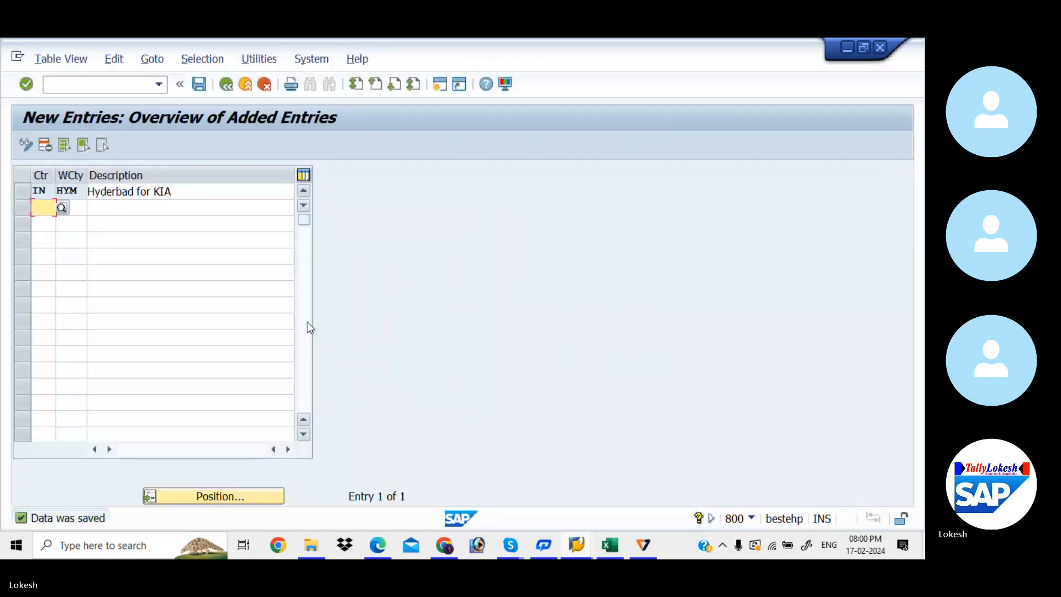
- Switch to the With Holding Tax sheet in Excel and record HYM in cell C3 for Check With holding Tax Countries
{"action": "left_click", "coordinate": [609, 548]}
{"action": "left_click", "coordinate": [477, 257]}
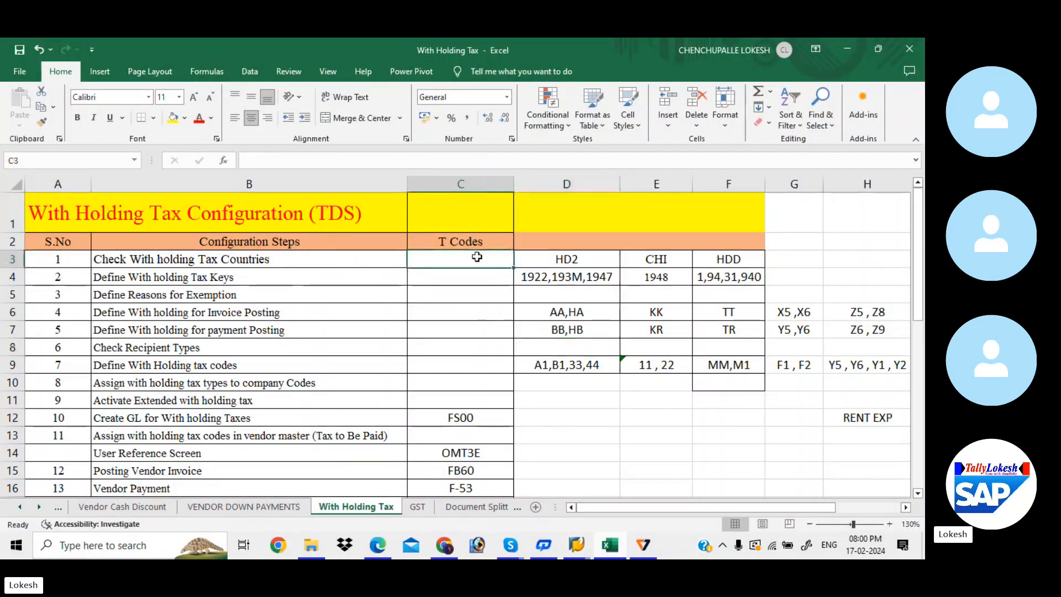
{"action": "type", "text": "HYM"}
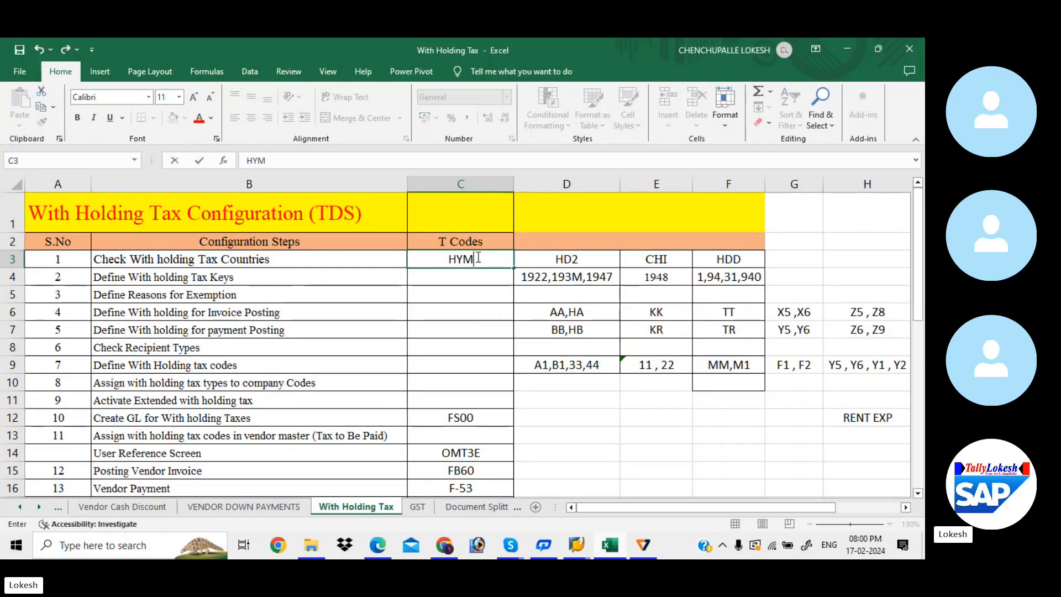
{"action": "key", "text": "Return"}
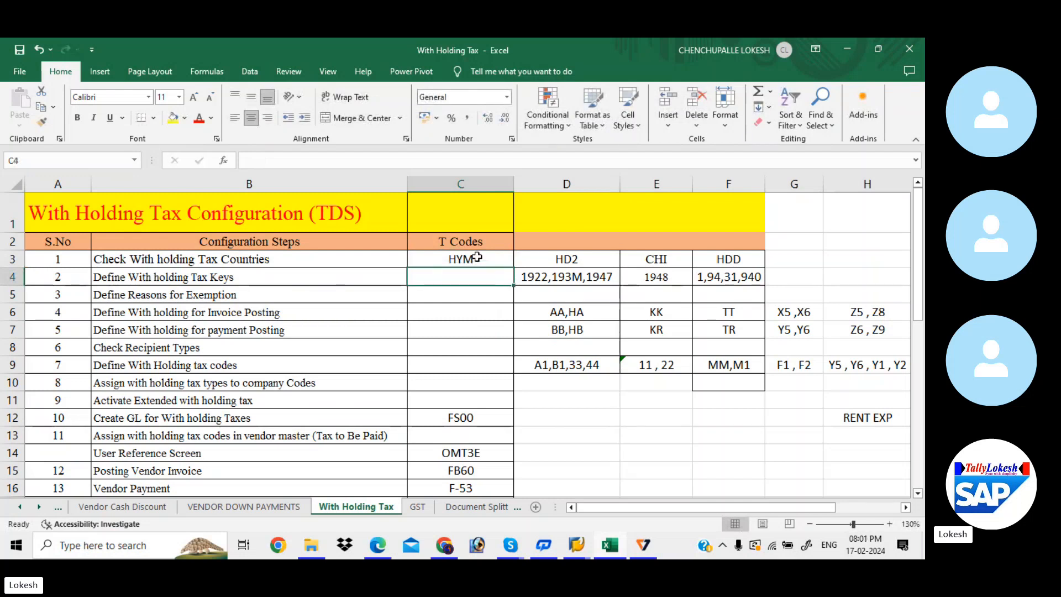
- Return to SAP, leave the country keys view and open Define Withholding Tax Keys for country key IN
{"action": "key", "text": "alt+Tab"}
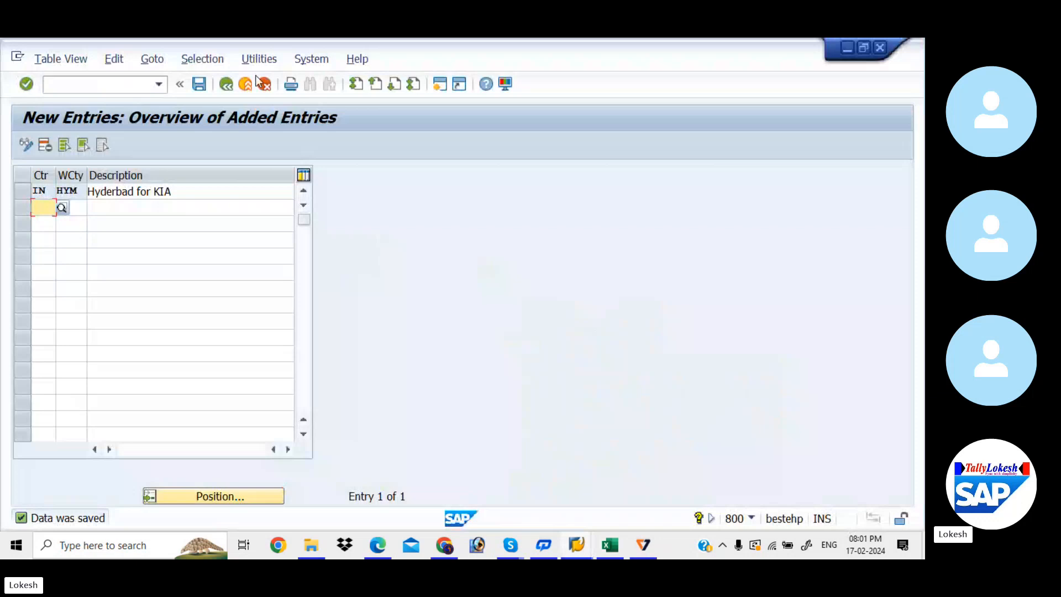
{"action": "left_click", "coordinate": [228, 86]}
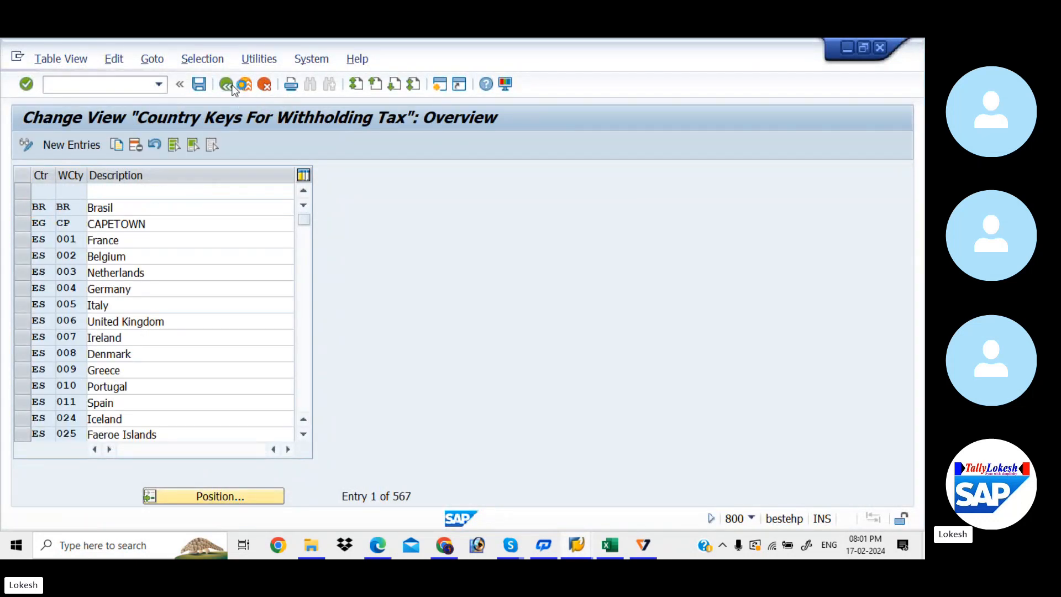
{"action": "left_click", "coordinate": [228, 85]}
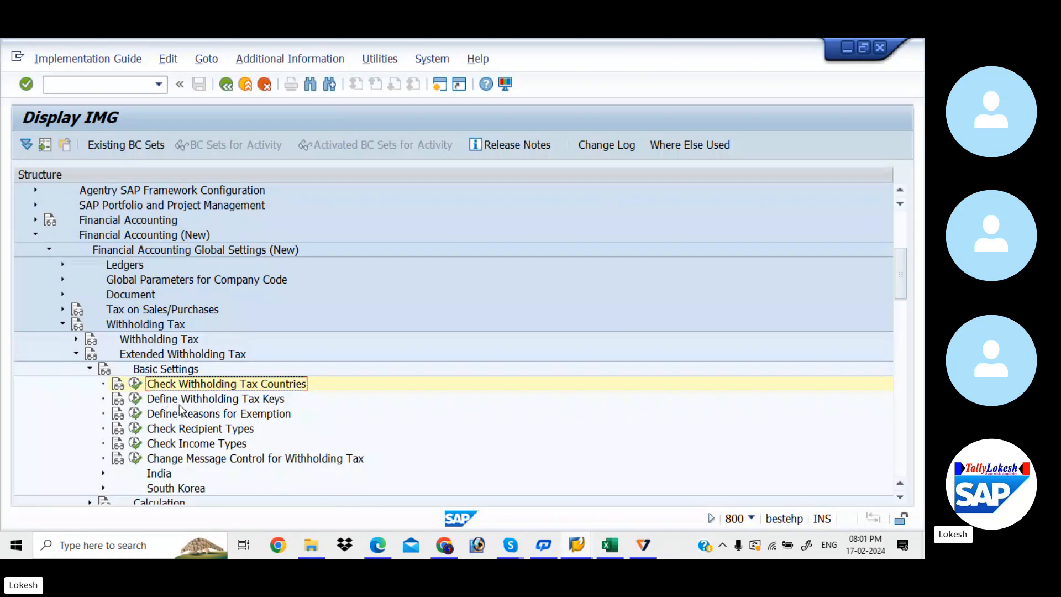
{"action": "left_click", "coordinate": [136, 400]}
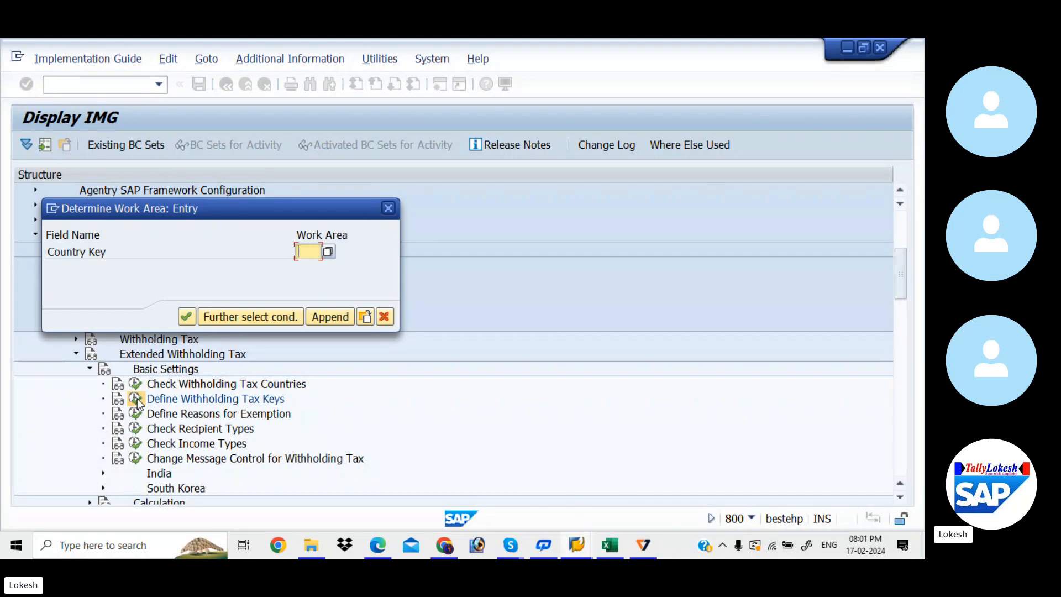
{"action": "type", "text": "IN"}
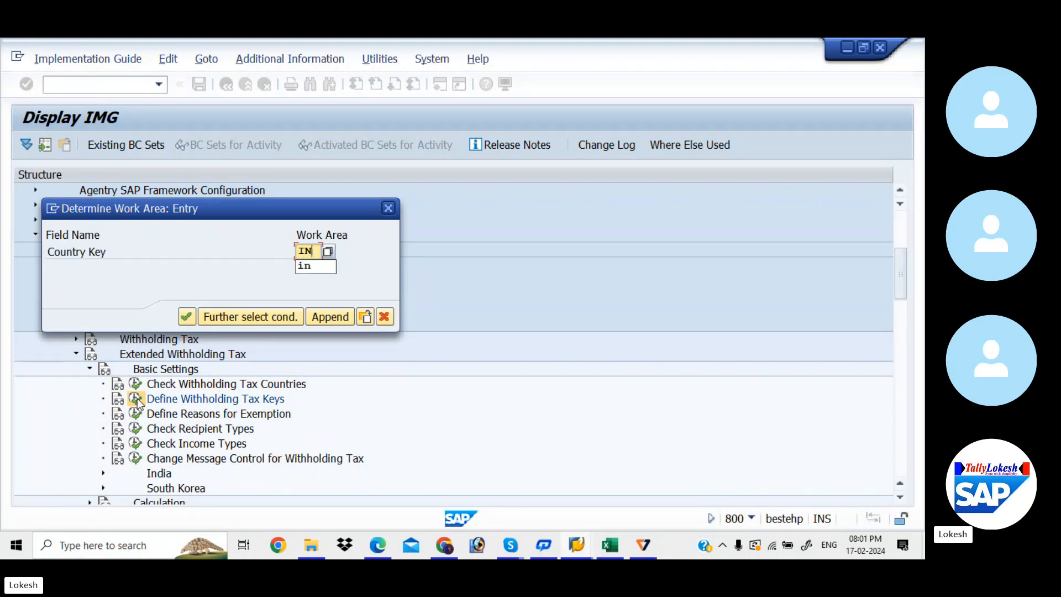
{"action": "key", "text": "Return"}
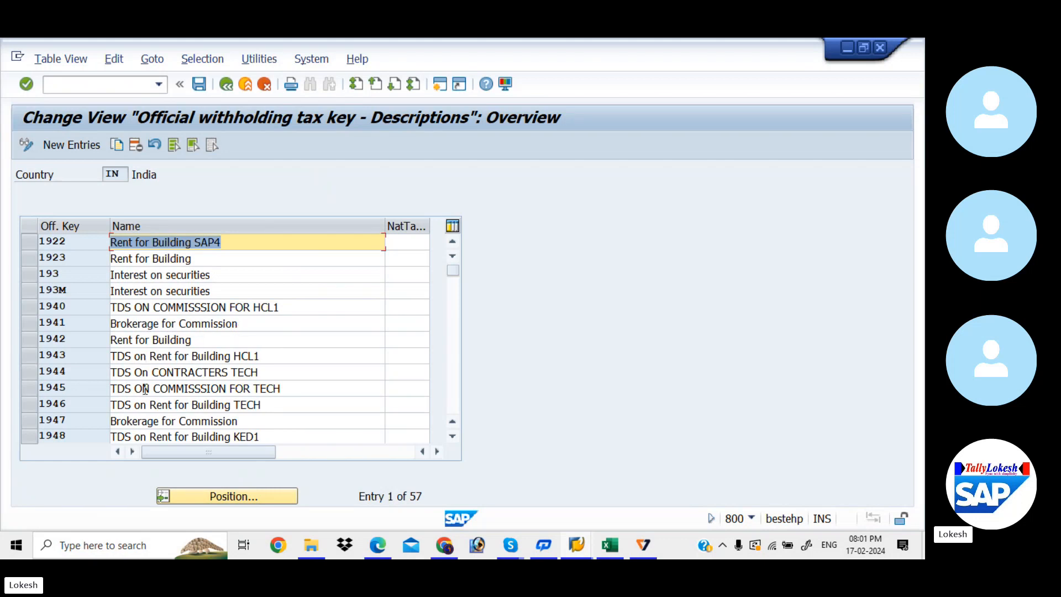
- Select the official withholding tax keys 1922, 193 and 1941 and start copying them as new entries
{"action": "left_click", "coordinate": [25, 242]}
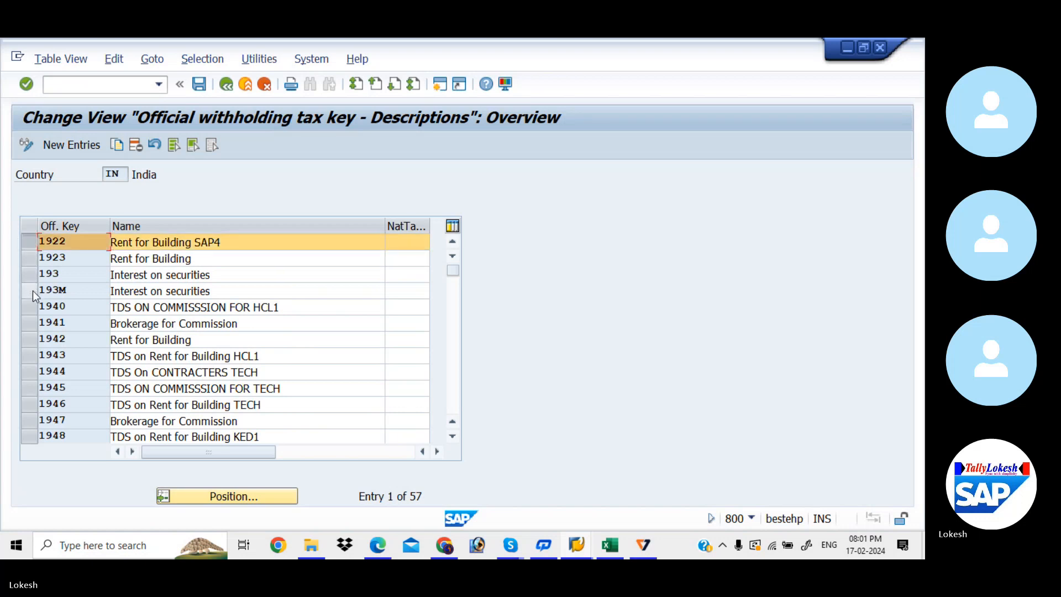
{"action": "left_click", "coordinate": [34, 320]}
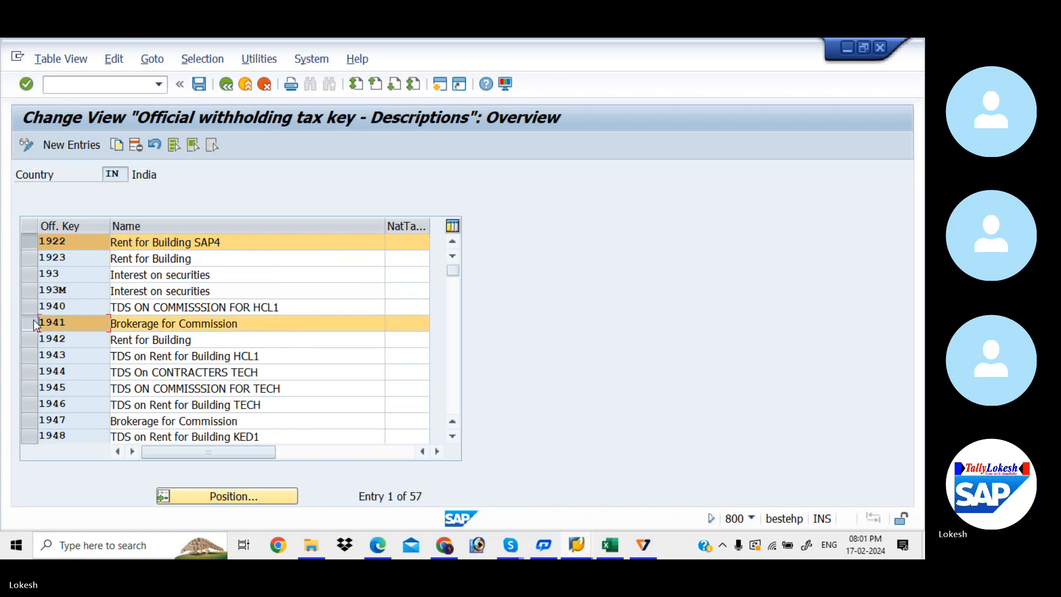
{"action": "left_click", "coordinate": [35, 275]}
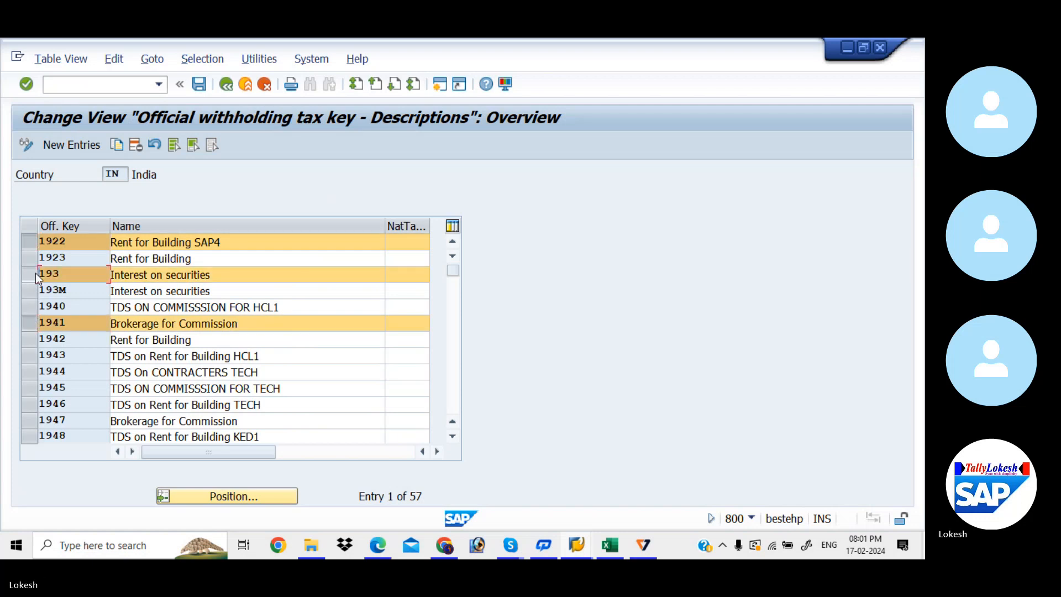
{"action": "left_click", "coordinate": [118, 147]}
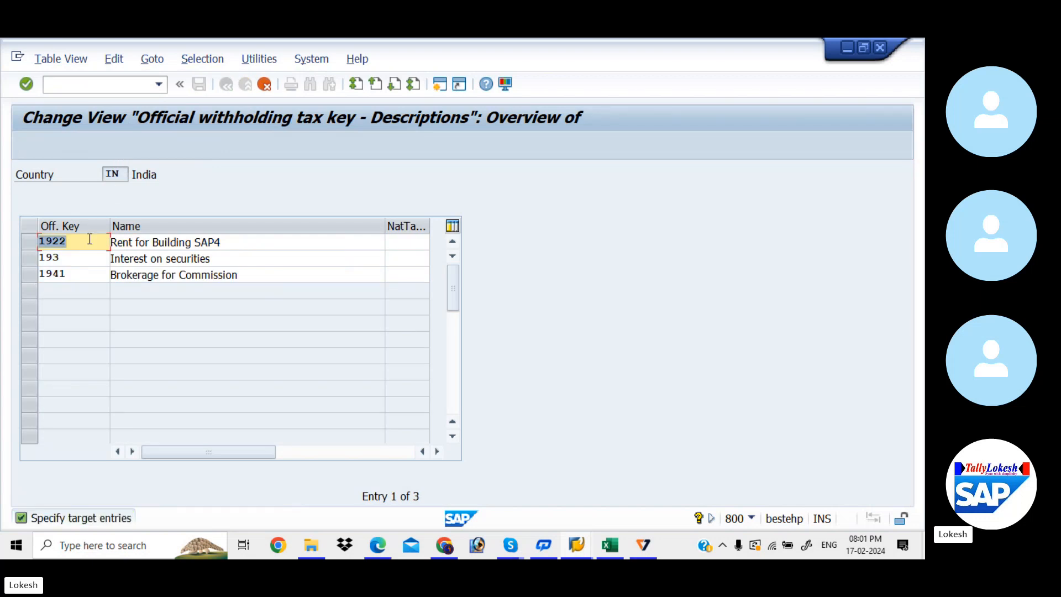
- Name the copied keys "Rent for Building KIAB", "Interest on securities KIAB" and "Brokerage for Commission KIAB"
{"action": "left_click", "coordinate": [90, 240]}
{"action": "left_click", "coordinate": [224, 247]}
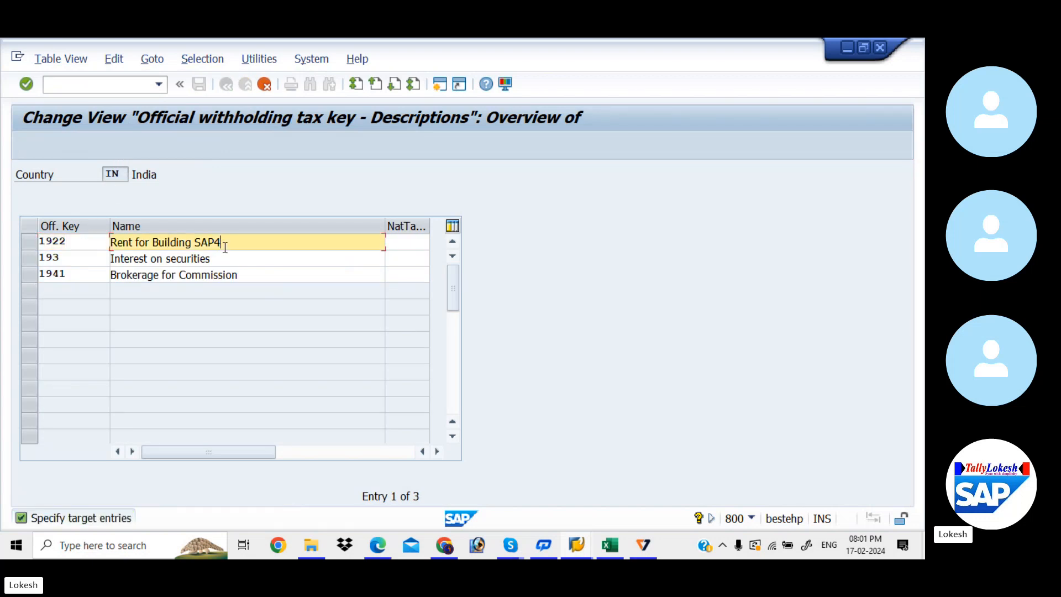
{"action": "key", "text": "BackSpace"}
{"action": "key", "text": "BackSpace"}
{"action": "key", "text": "BackSpace"}
{"action": "key", "text": "BackSpace"}
{"action": "type", "text": "KIAA"}
{"action": "key", "text": "BackSpace"}
{"action": "type", "text": "B"}
{"action": "left_click", "coordinate": [237, 258]}
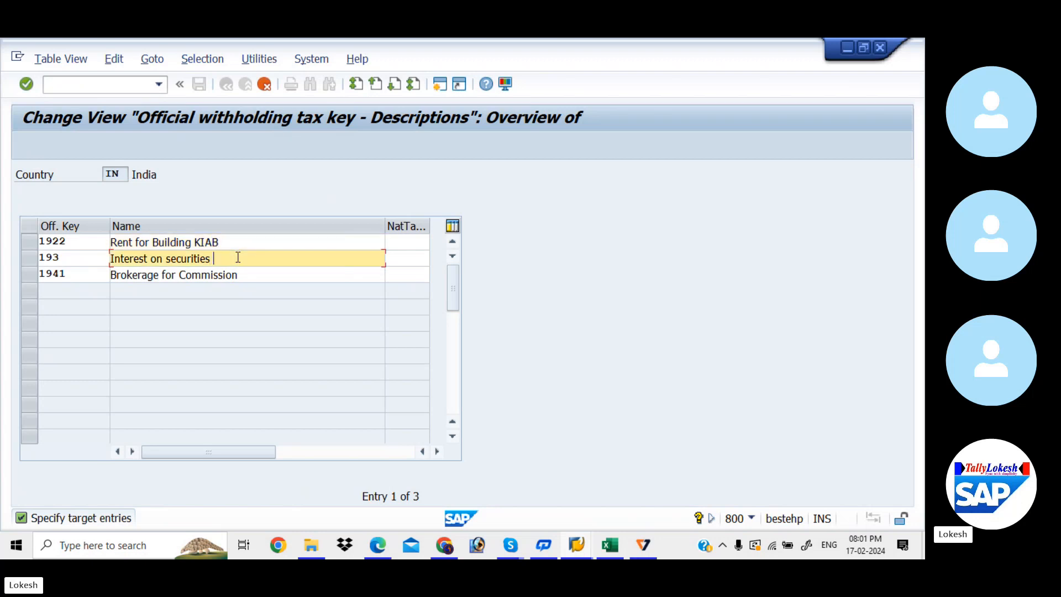
{"action": "type", "text": "KIAB"}
{"action": "left_click", "coordinate": [257, 271]}
{"action": "type", "text": "KIAB"}
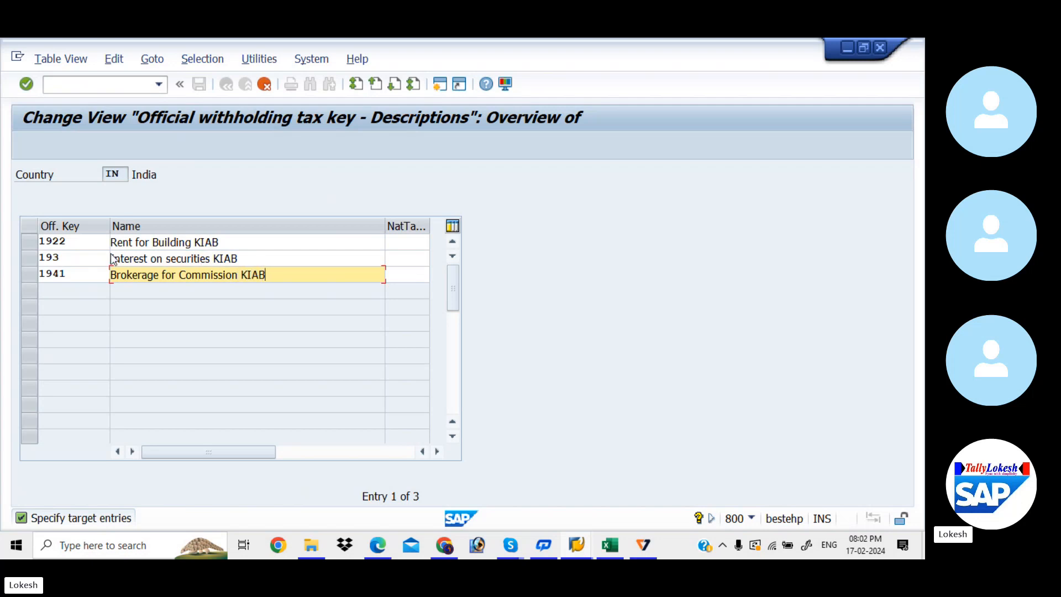
- Set the official key of the Rent for Building KIAB entry to 1911
{"action": "left_click", "coordinate": [82, 244]}
{"action": "key", "text": "BackSpace"}
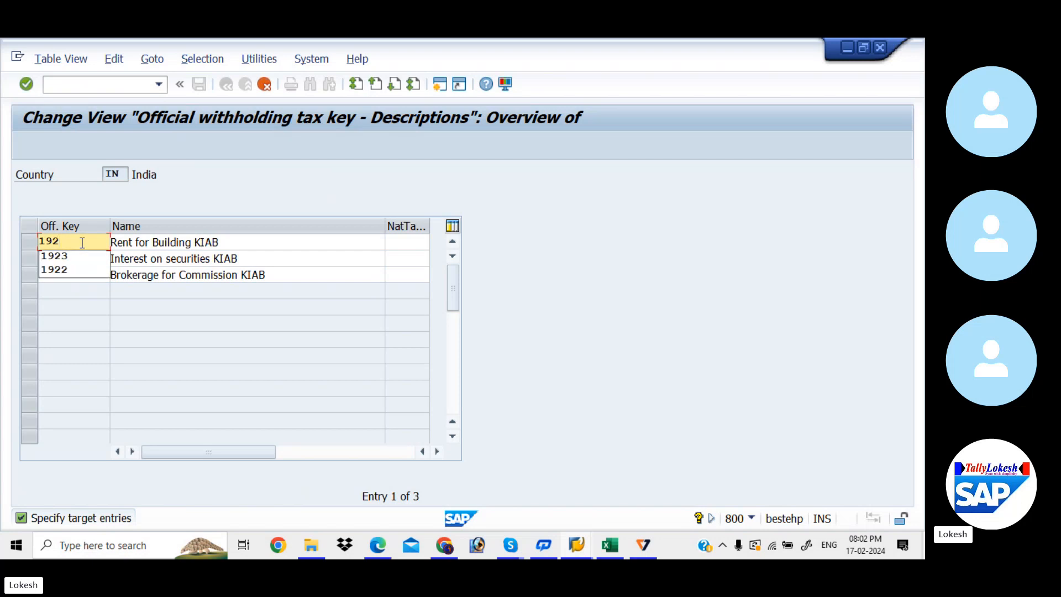
{"action": "key", "text": "BackSpace"}
{"action": "type", "text": "4"}
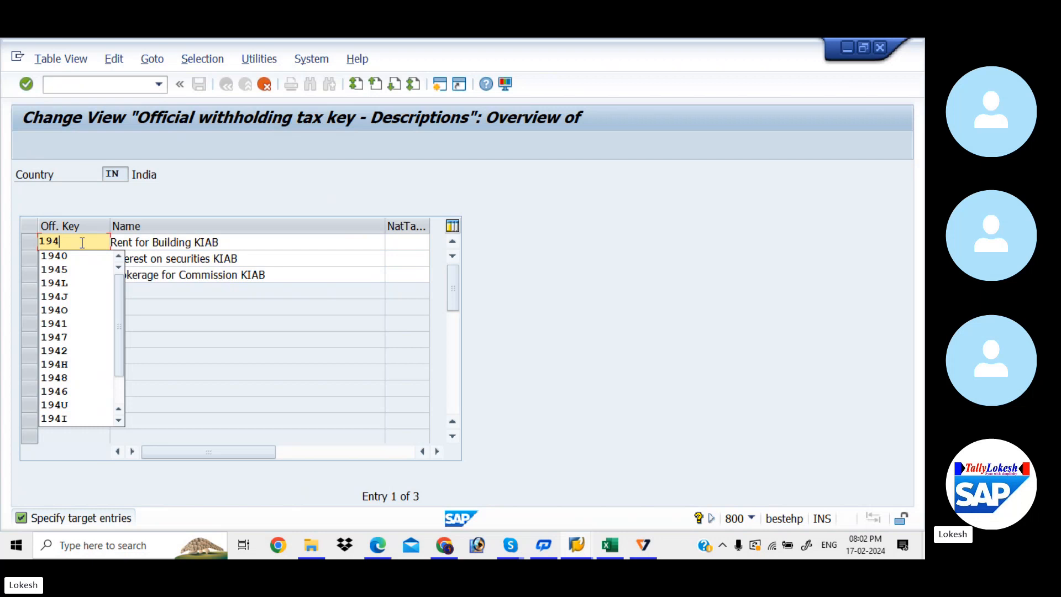
{"action": "key", "text": "BackSpace"}
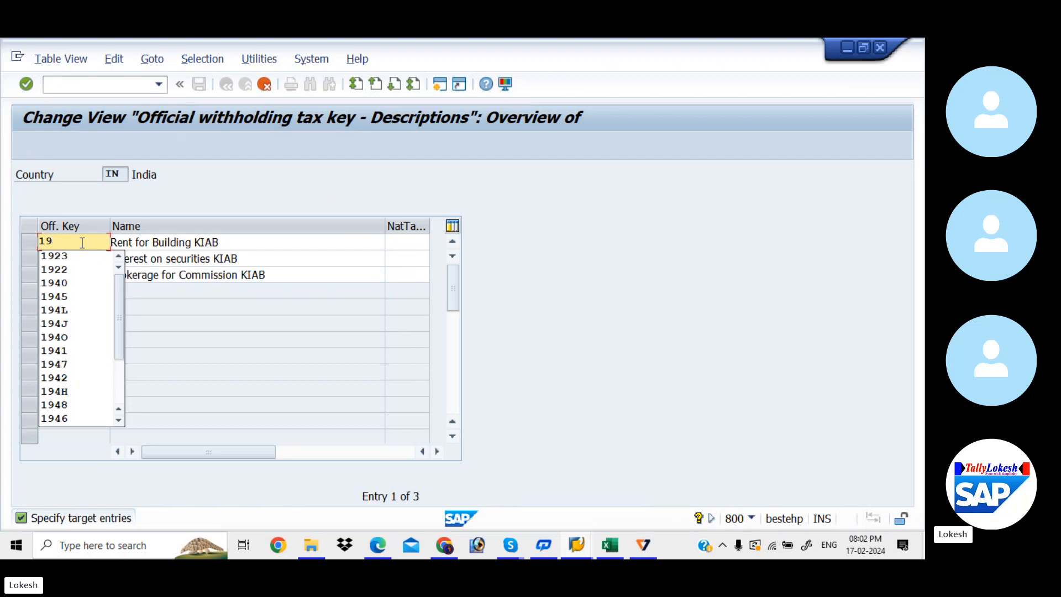
{"action": "type", "text": "11"}
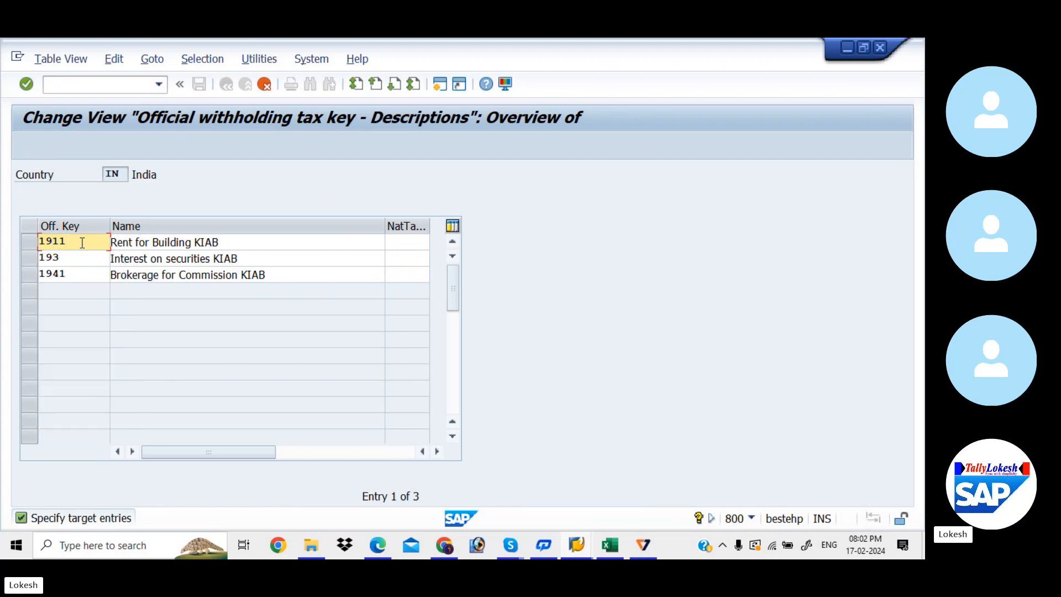
{"action": "key", "text": "Return"}
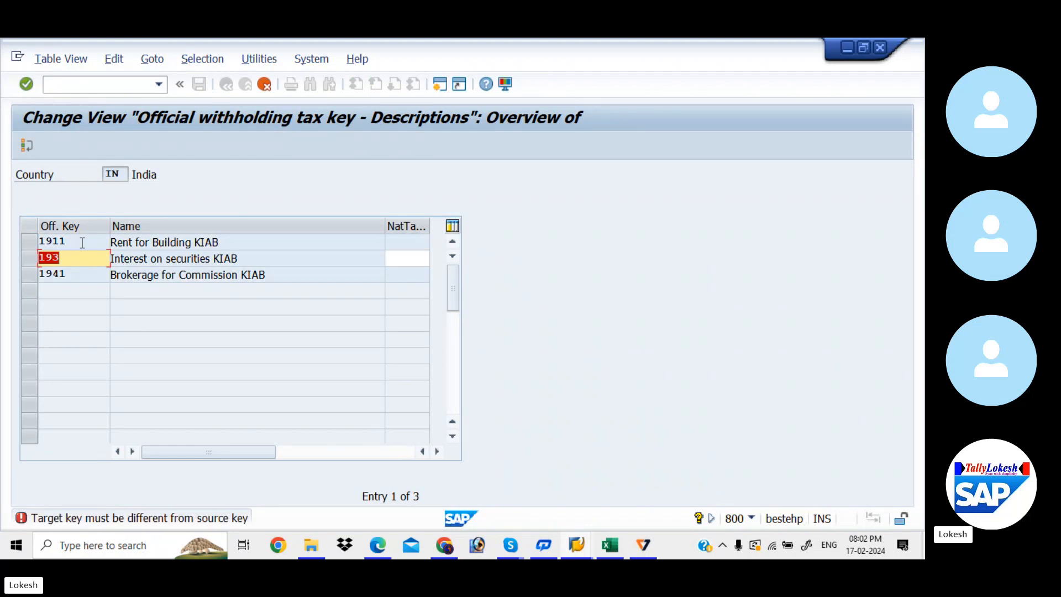
- Set the official keys to 1912 for Interest on securities KIAB and 1913 for Brokerage for Commission KIAB, completing the copy
{"action": "left_click", "coordinate": [78, 258]}
{"action": "key", "text": "BackSpace"}
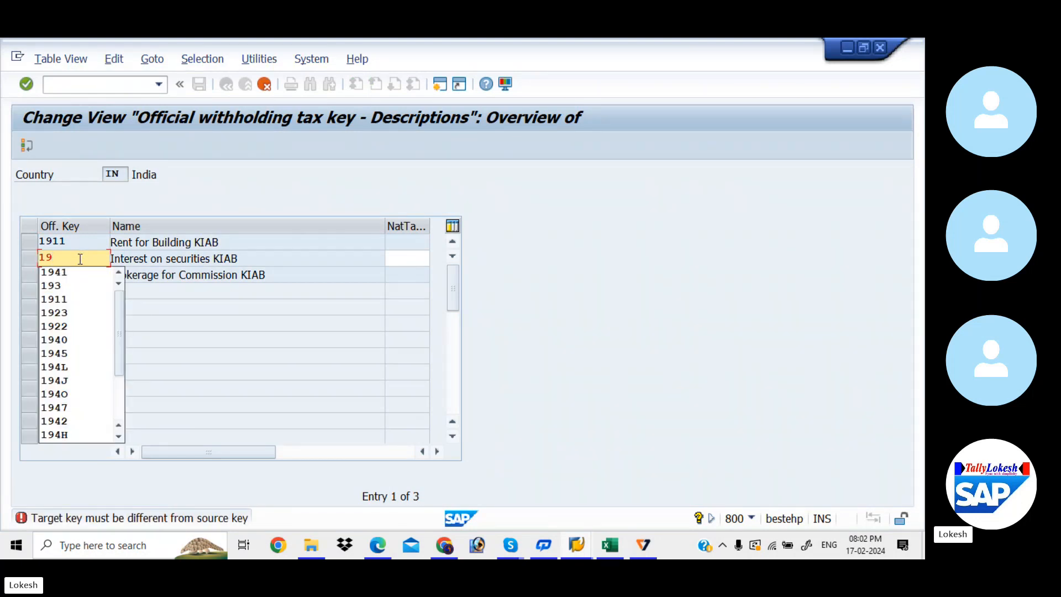
{"action": "type", "text": "12"}
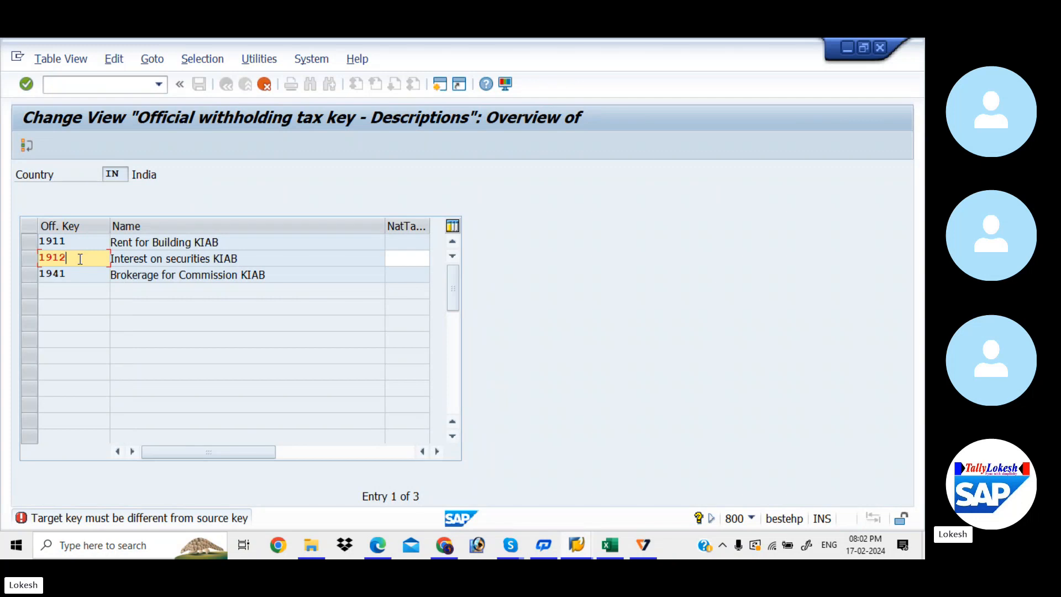
{"action": "key", "text": "Return"}
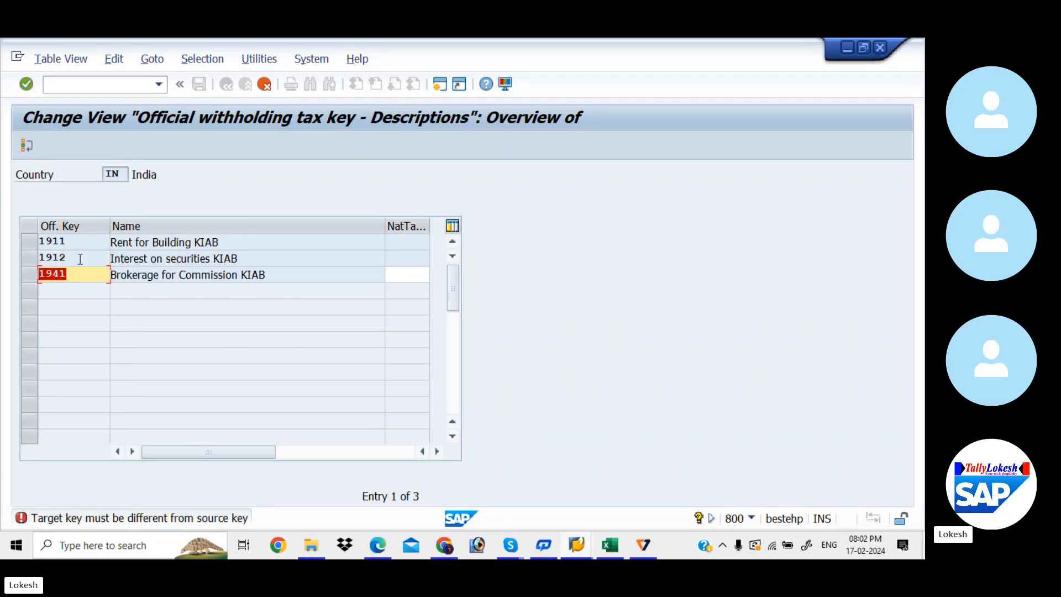
{"action": "type", "text": "1913"}
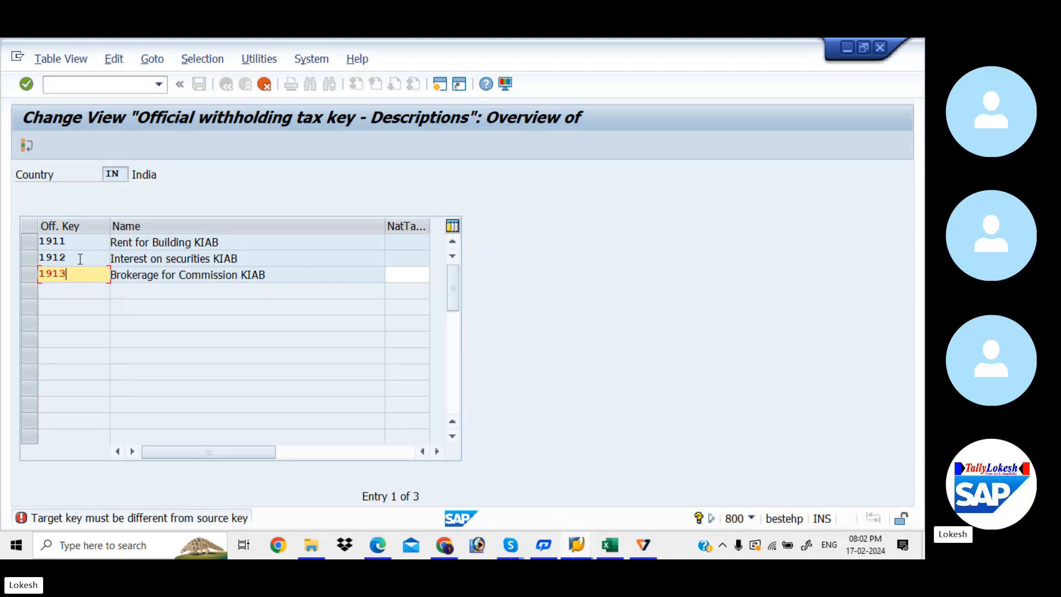
{"action": "key", "text": "Return"}
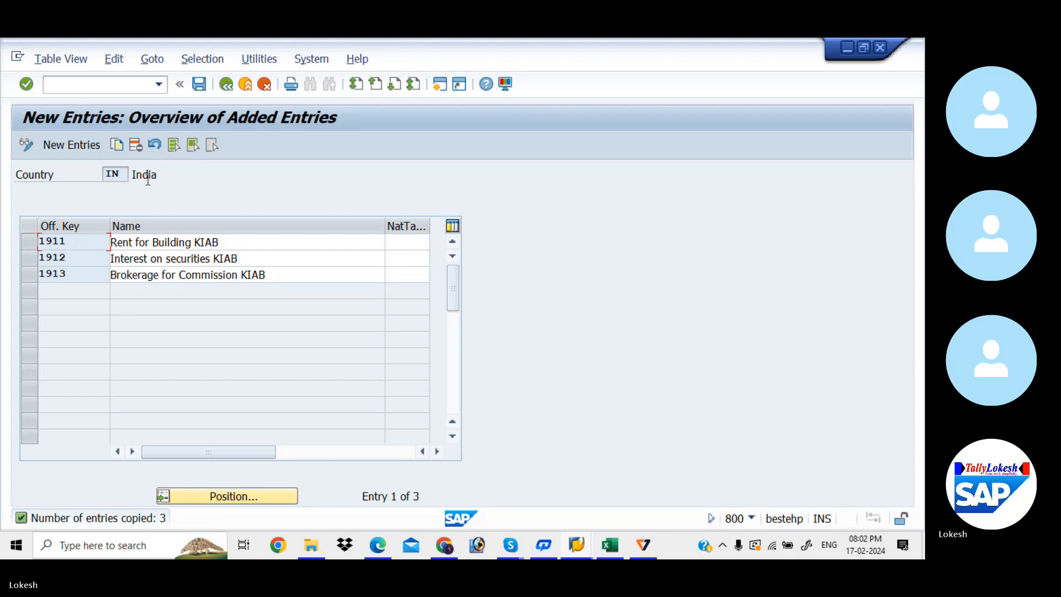
- Switch to the With Holding Tax workbook in Excel and record 1911,1912,1913 in the T Codes cell for Define With holding Tax Keys
{"action": "key", "text": "alt+Tab"}
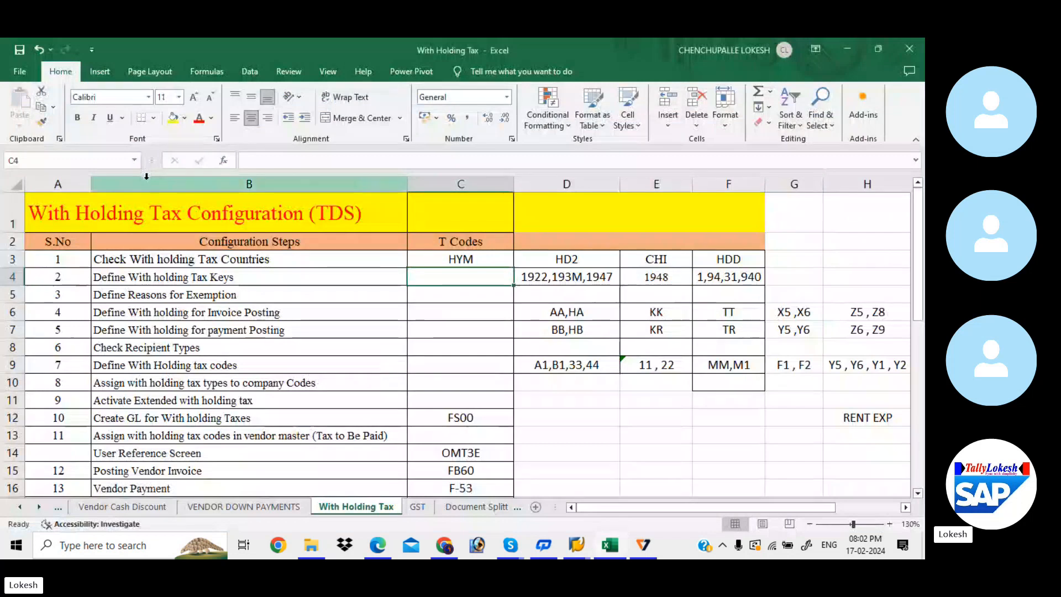
{"action": "type", "text": "1911"}
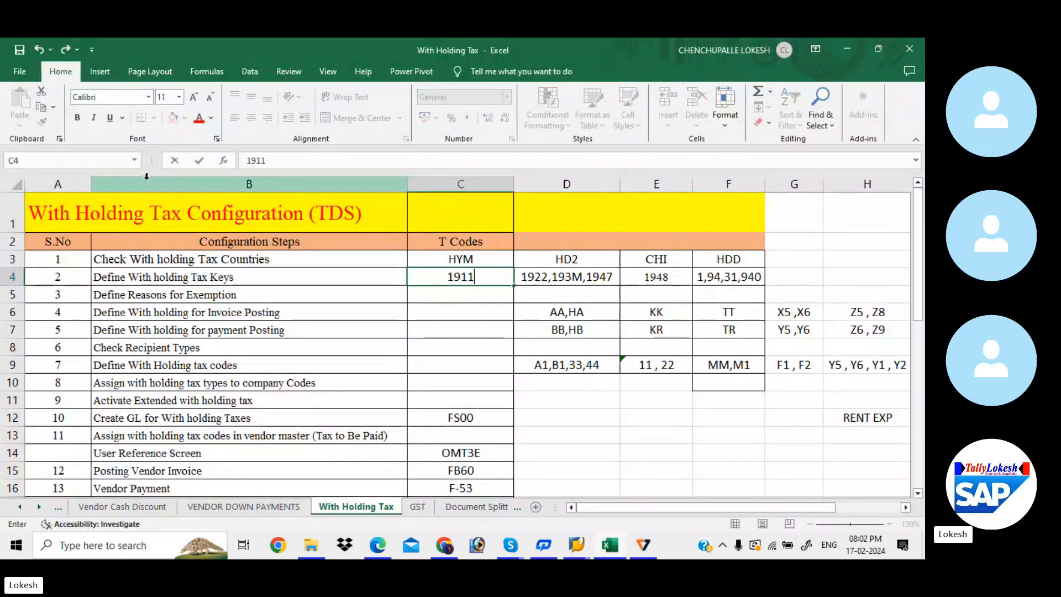
{"action": "type", "text": ",1912"}
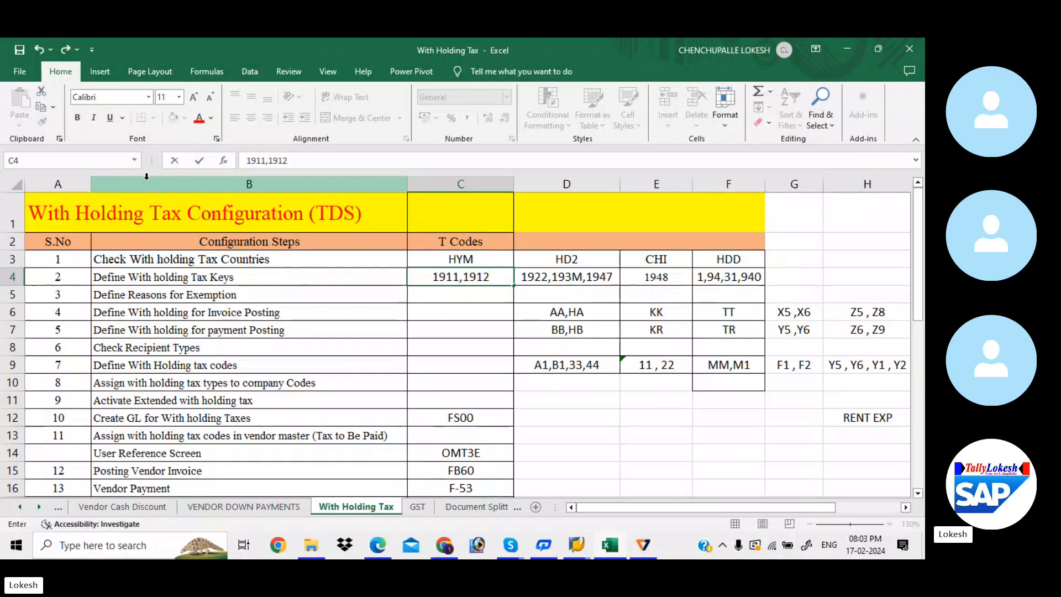
{"action": "key", "text": "alt+Tab"}
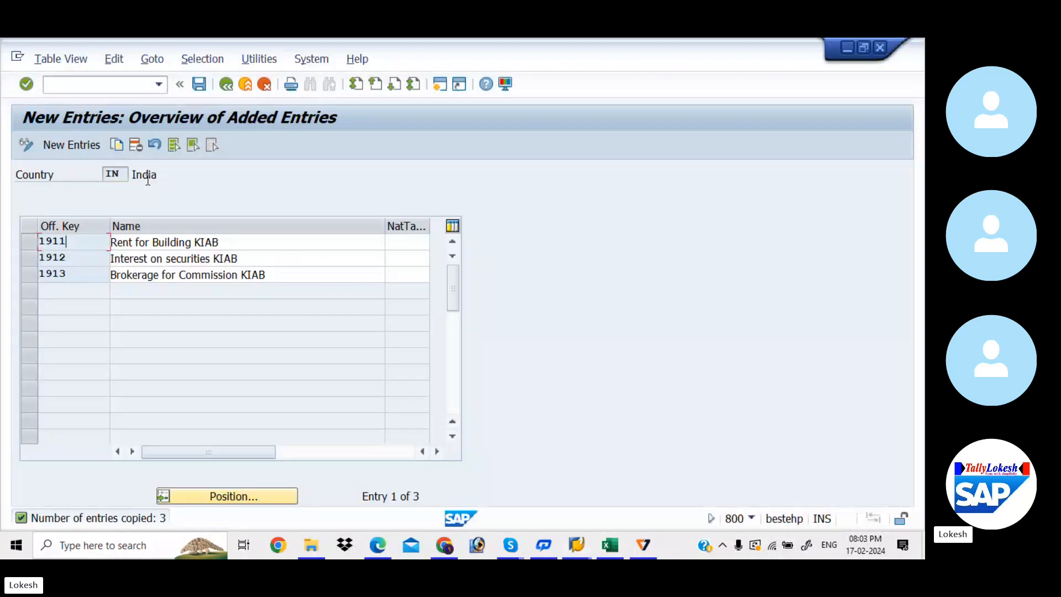
{"action": "key", "text": "alt+Tab"}
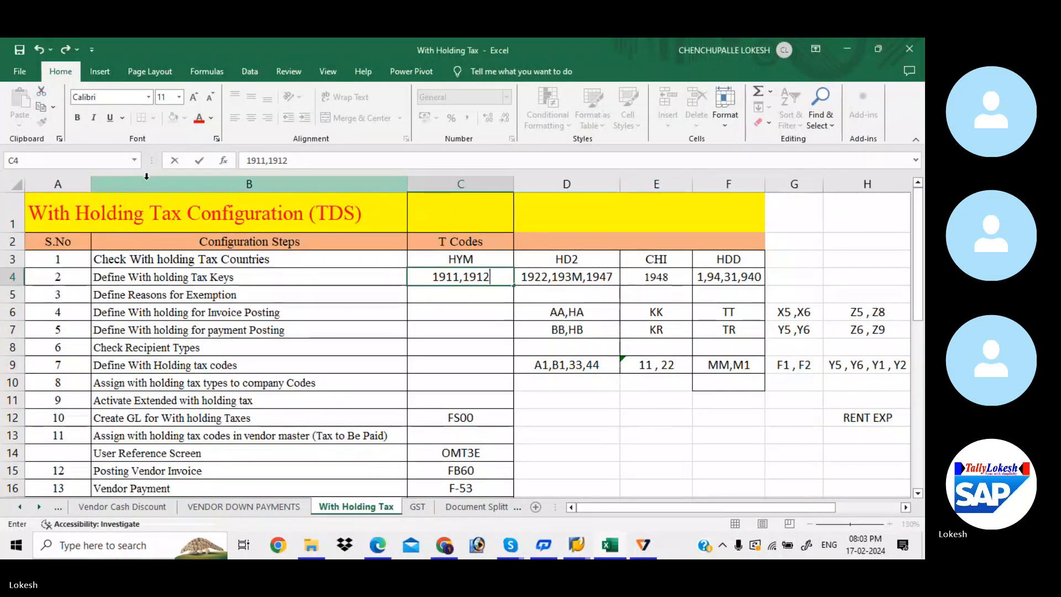
{"action": "type", "text": ",19"}
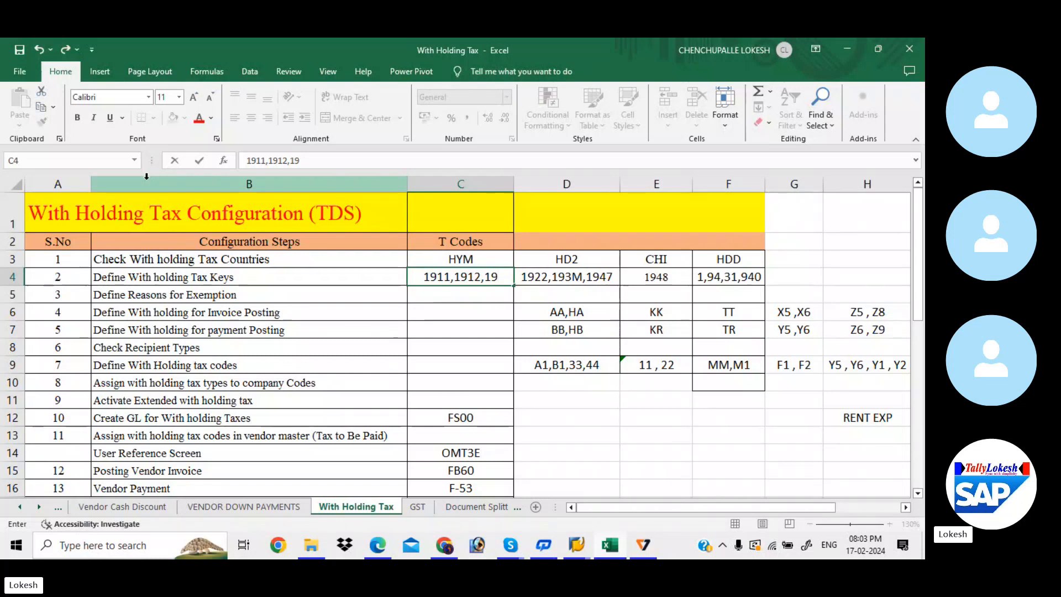
{"action": "type", "text": "13"}
{"action": "key", "text": "Return"}
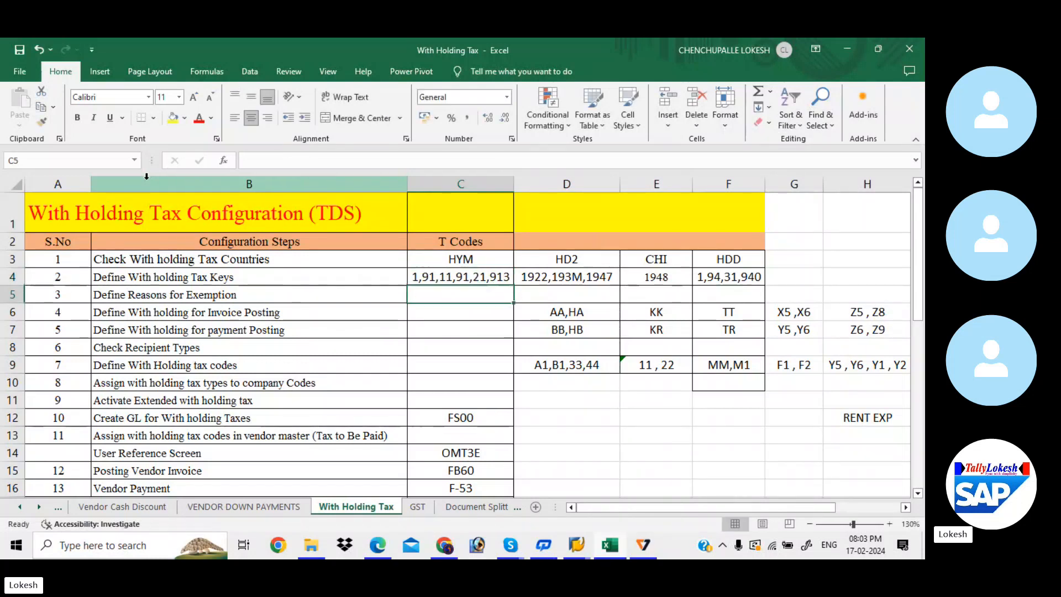
- Switch back to SAP and save the three copied keys under the proposed KIAB withholding tax customizing request
{"action": "key", "text": "alt+Tab"}
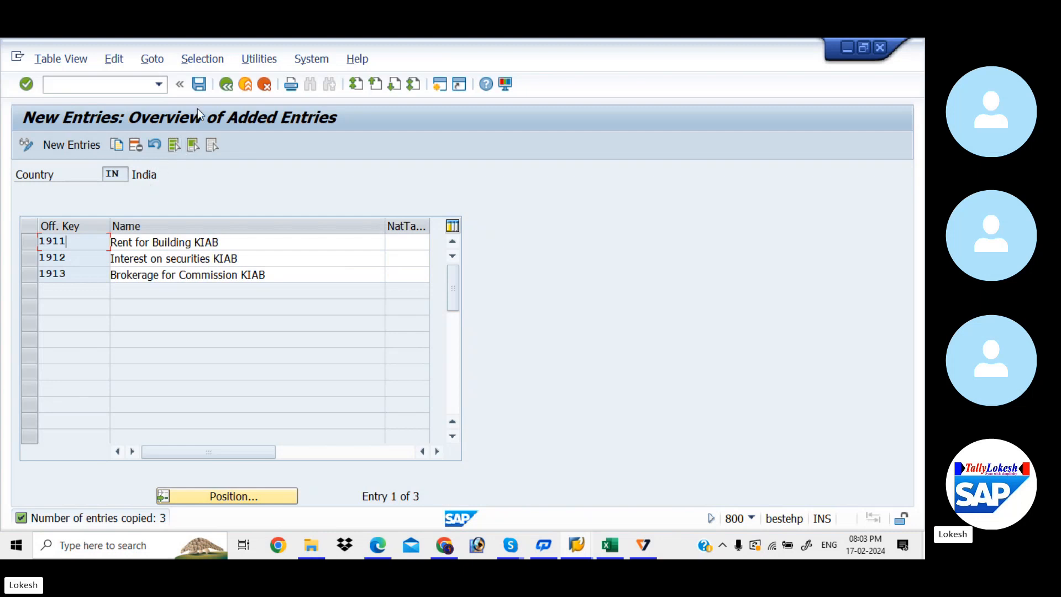
{"action": "left_click", "coordinate": [199, 84]}
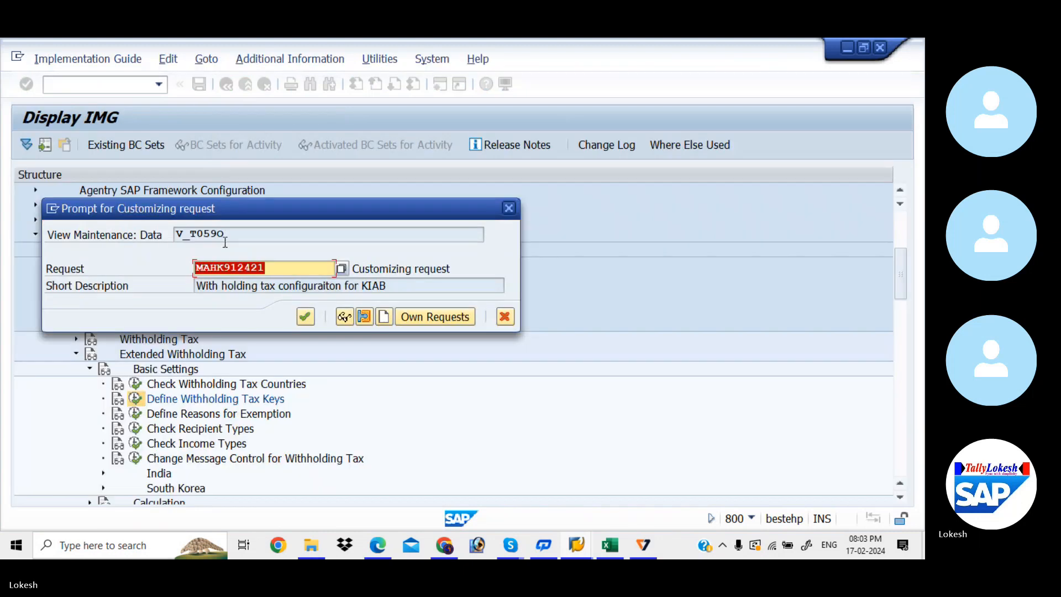
{"action": "left_click", "coordinate": [308, 316]}
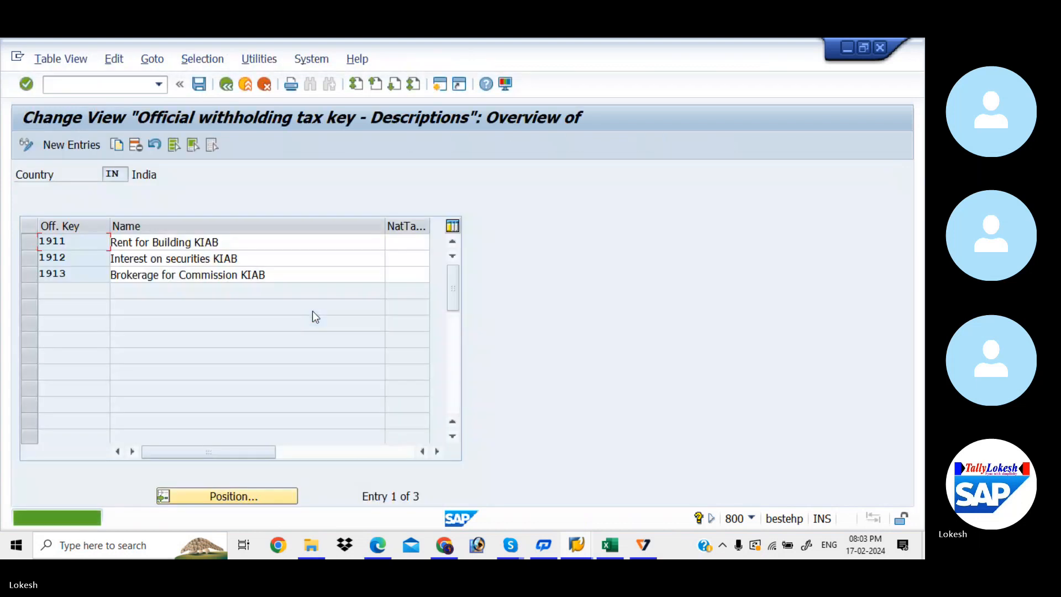
- Switch to the withholding tax configuration PDF in Edge and read its tax key and exemption sections, returning to SAP
{"action": "key", "text": "alt+Tab"}
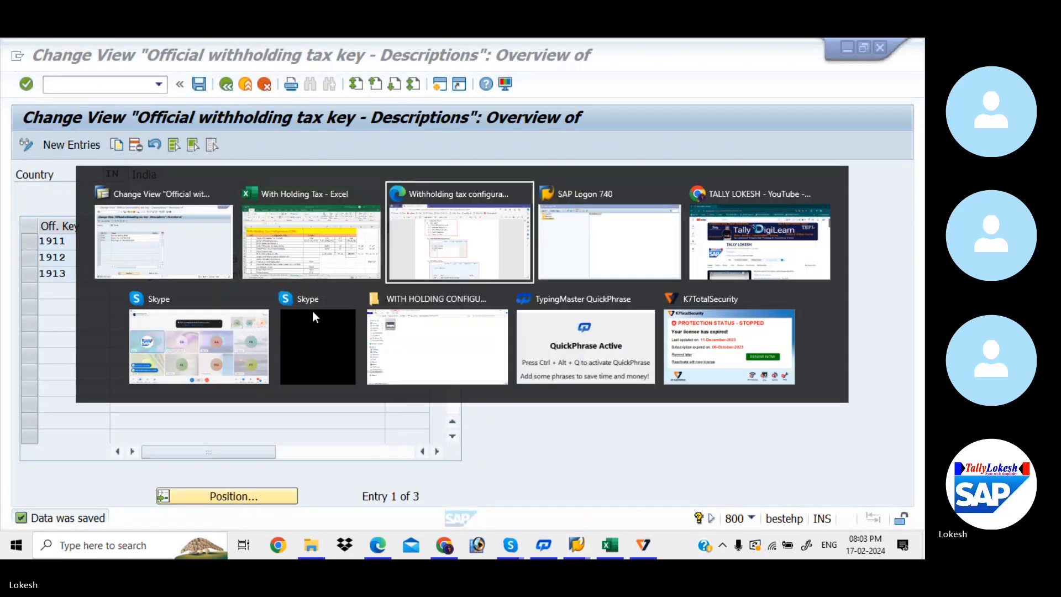
{"action": "scroll", "coordinate": [313, 312], "scroll_direction": "down", "scroll_amount": 5}
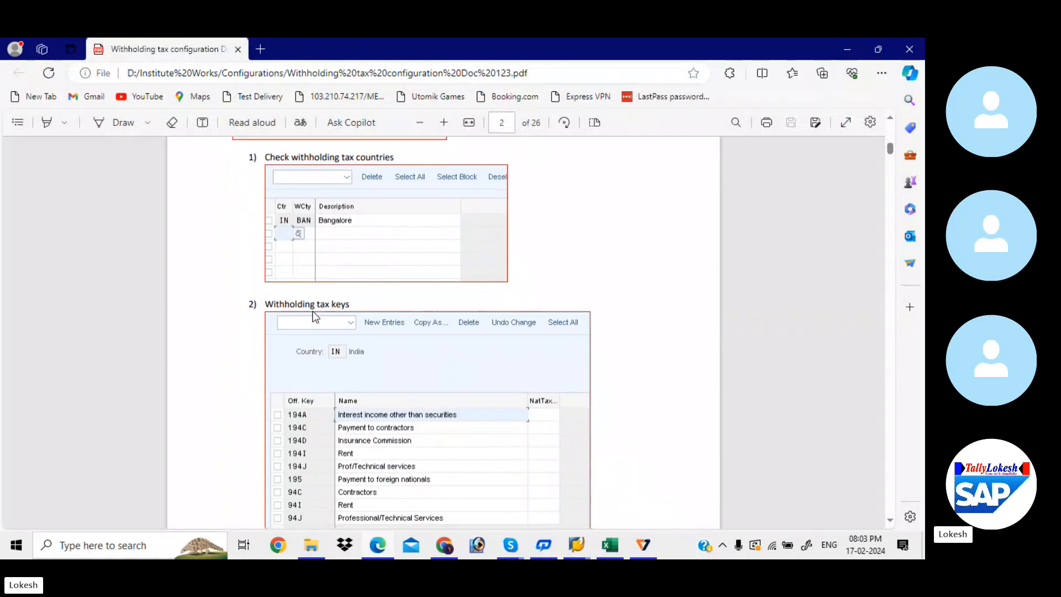
{"action": "scroll", "coordinate": [313, 314], "scroll_direction": "down", "scroll_amount": 8}
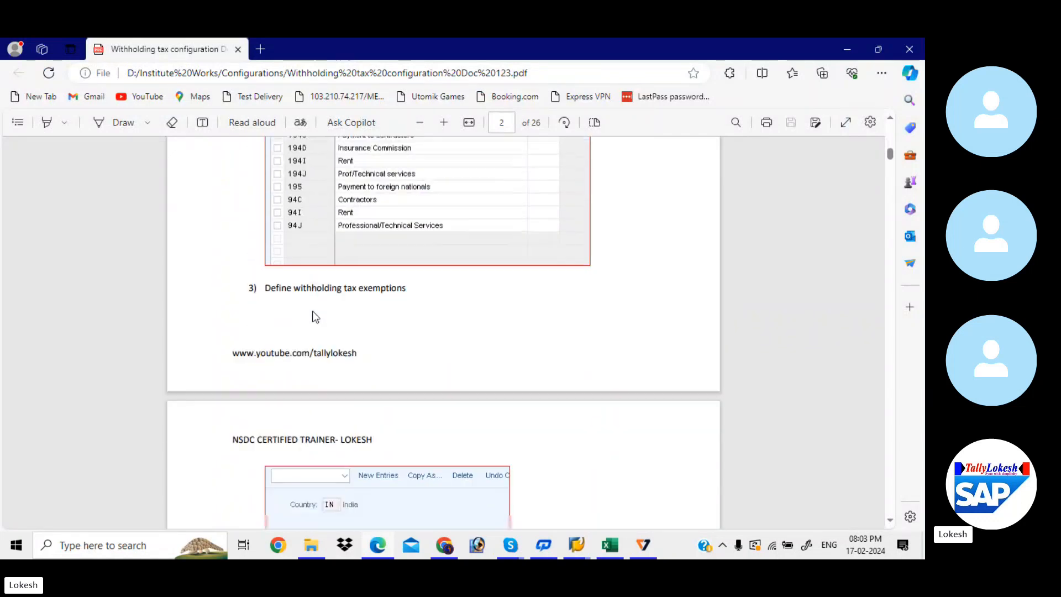
{"action": "scroll", "coordinate": [313, 315], "scroll_direction": "down", "scroll_amount": 2}
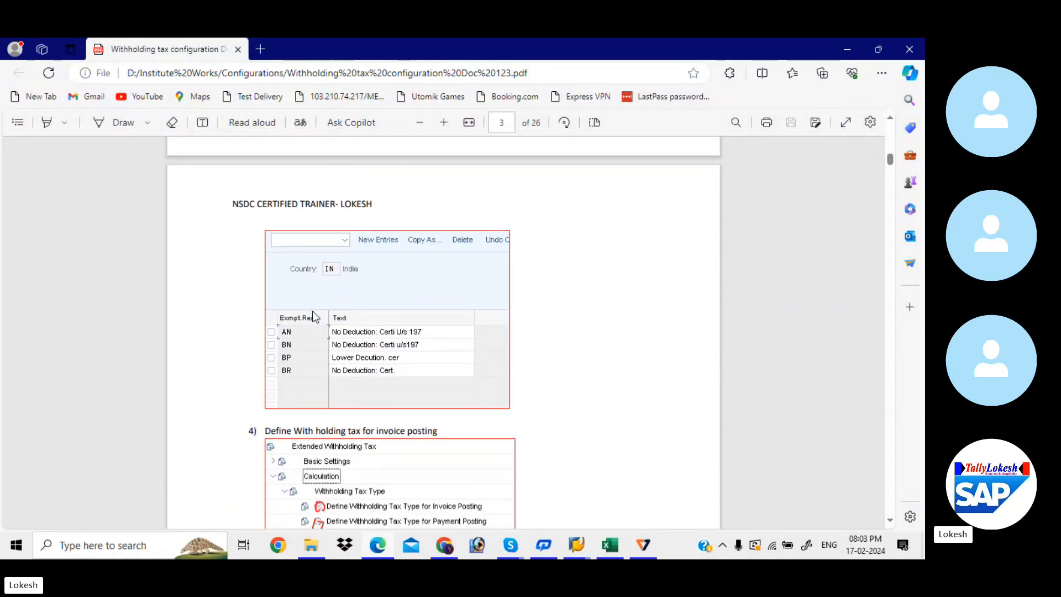
{"action": "key", "text": "alt+Tab"}
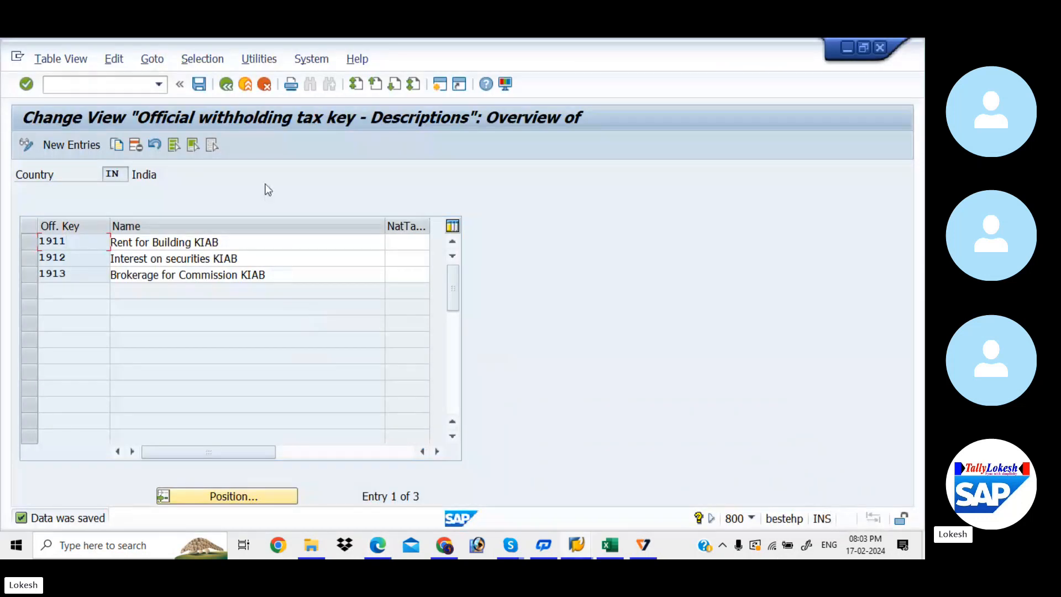
- Open Define Reasons for Exemption for country IN, review its exemption reasons and return to the IMG
{"action": "left_click", "coordinate": [226, 84]}
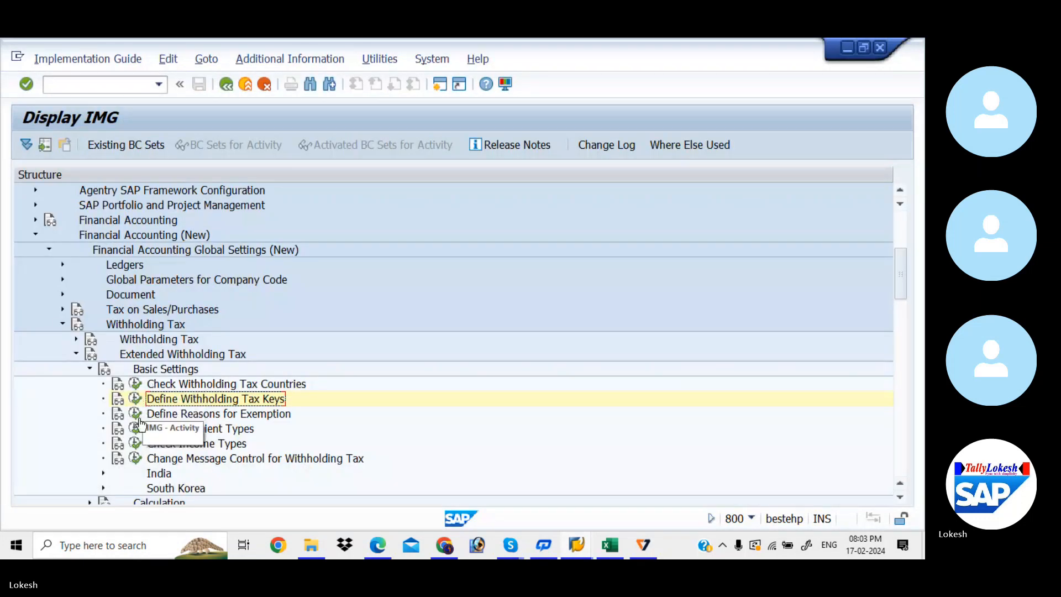
{"action": "left_click", "coordinate": [135, 415]}
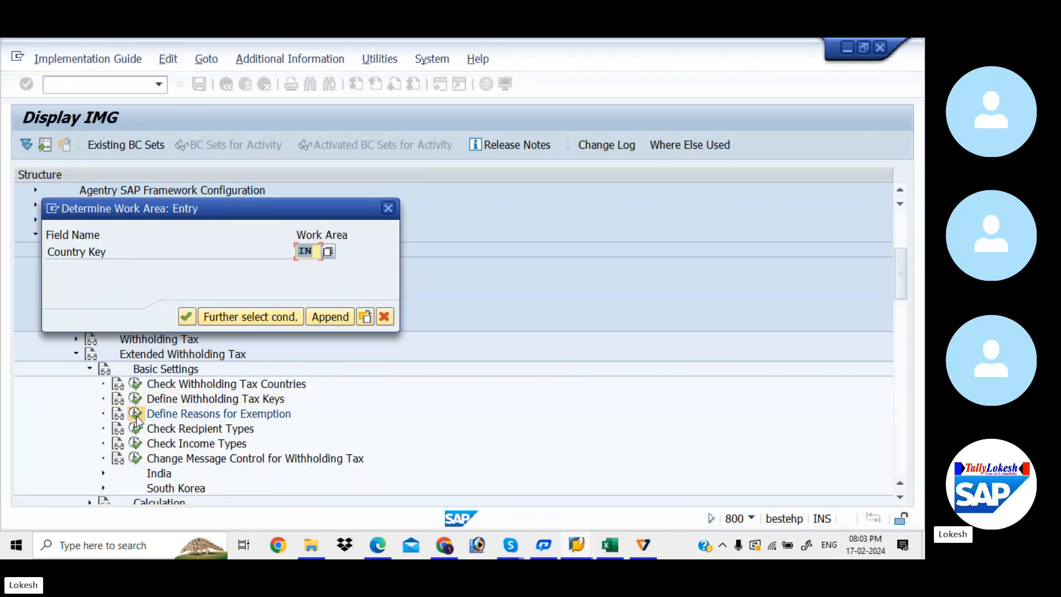
{"action": "left_click", "coordinate": [185, 317]}
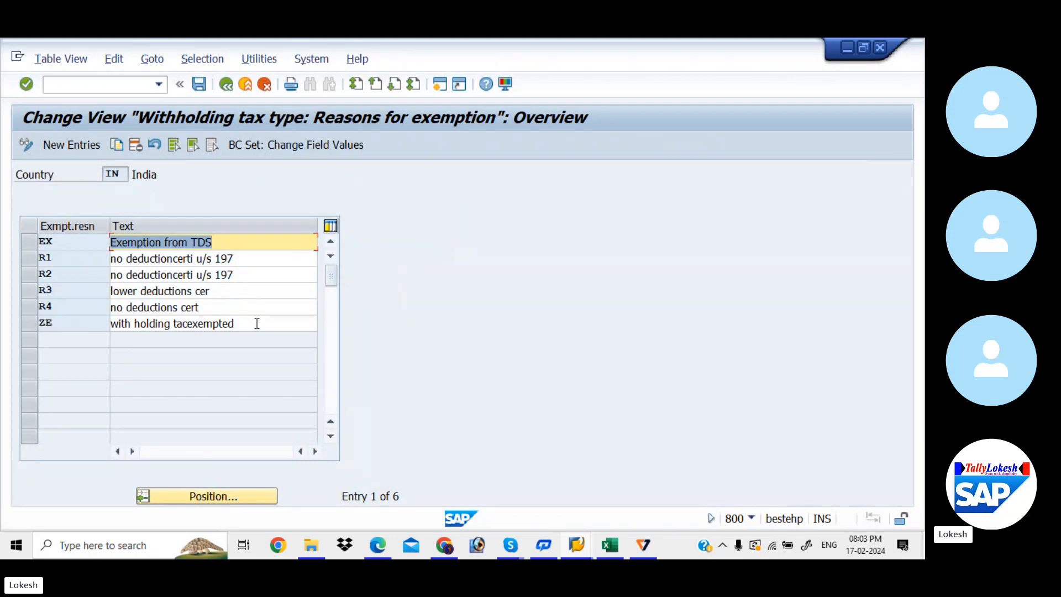
{"action": "left_click", "coordinate": [227, 84]}
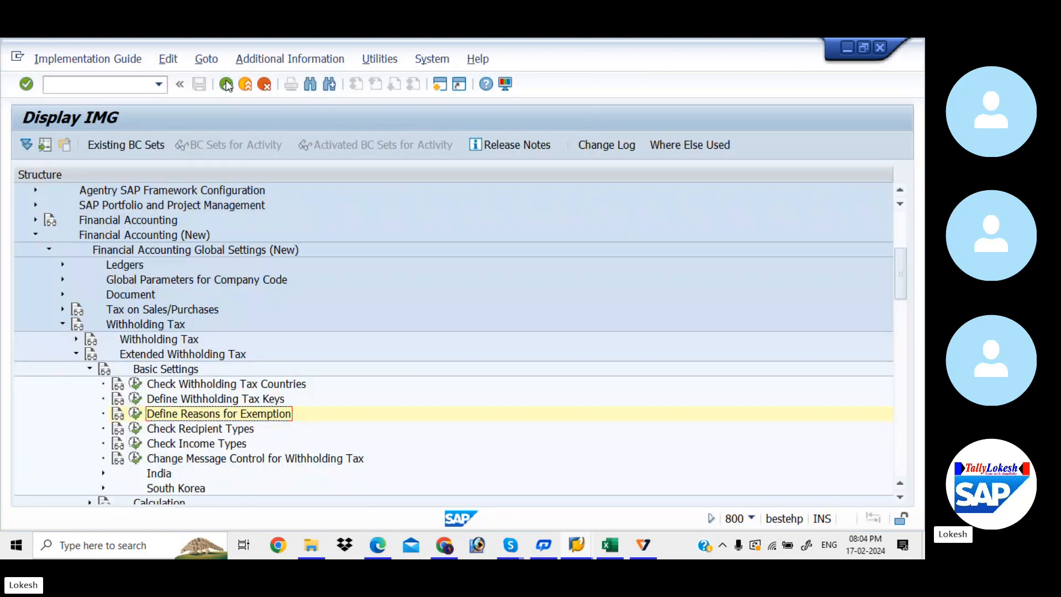
- Check the invoice and payment posting rows of the configuration list in Excel, then go back to SAP
{"action": "key", "text": "alt+Tab"}
{"action": "key", "text": "Tab"}
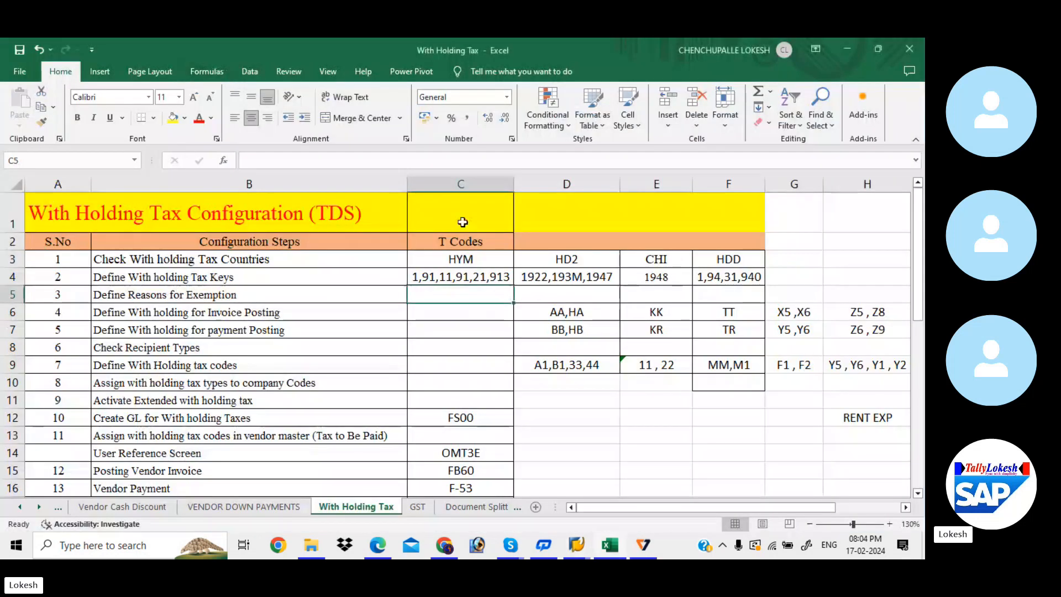
{"action": "left_click", "coordinate": [445, 308]}
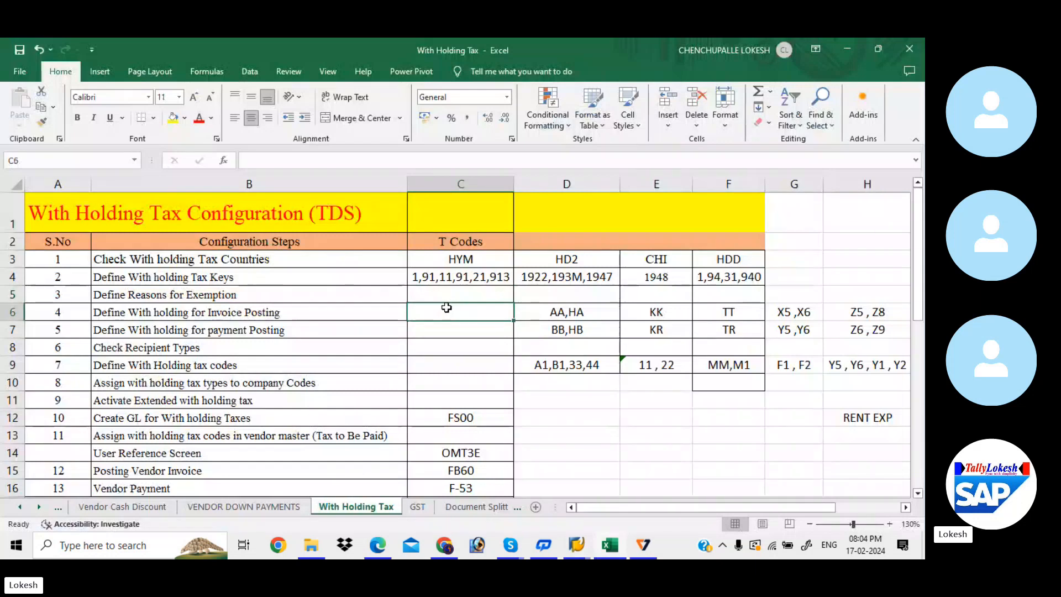
{"action": "left_click", "coordinate": [329, 326]}
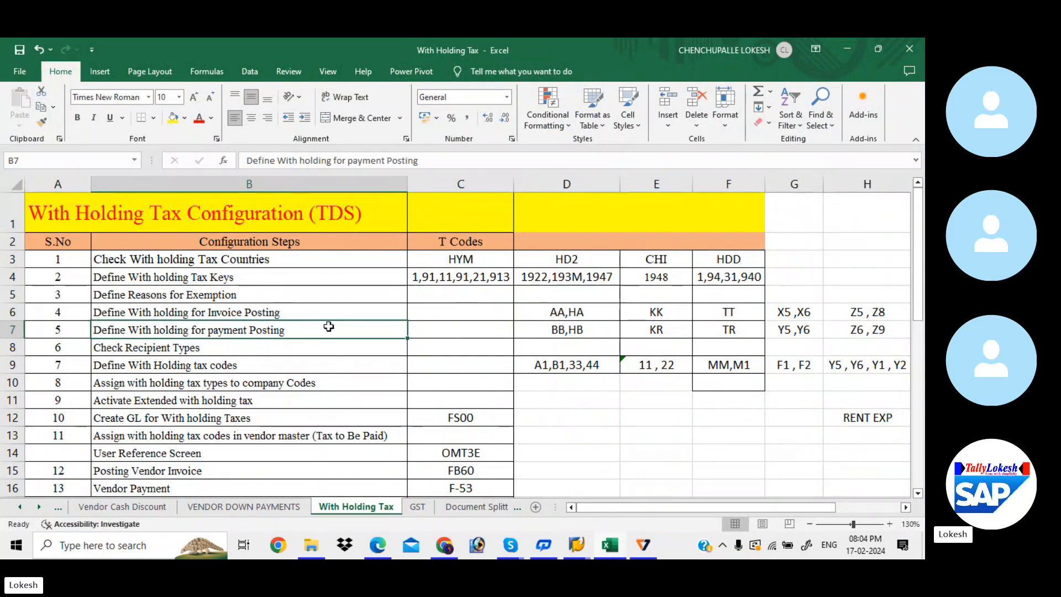
{"action": "left_click", "coordinate": [451, 309]}
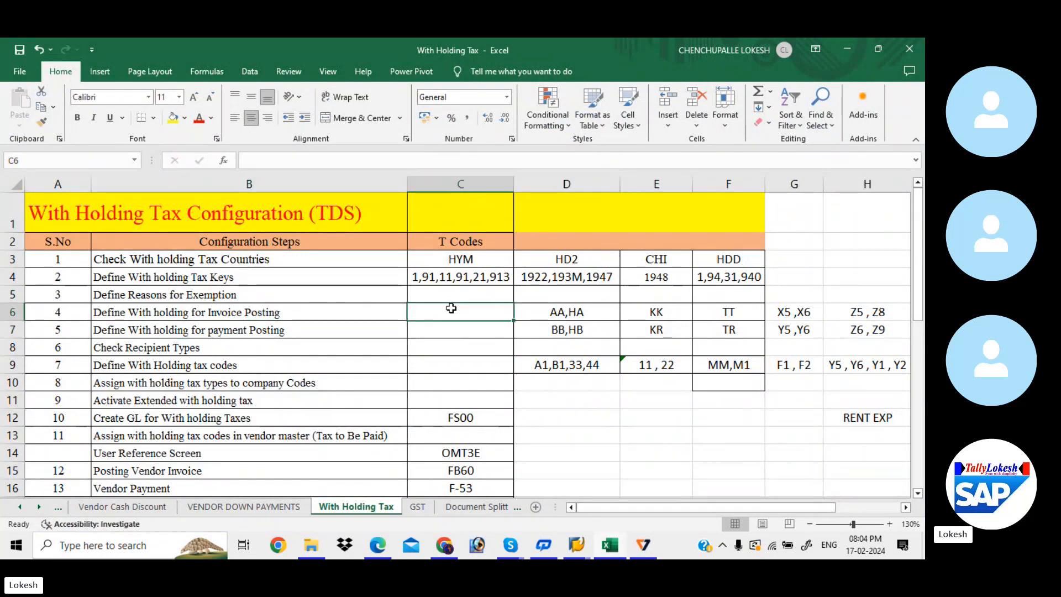
{"action": "key", "text": "alt+Tab"}
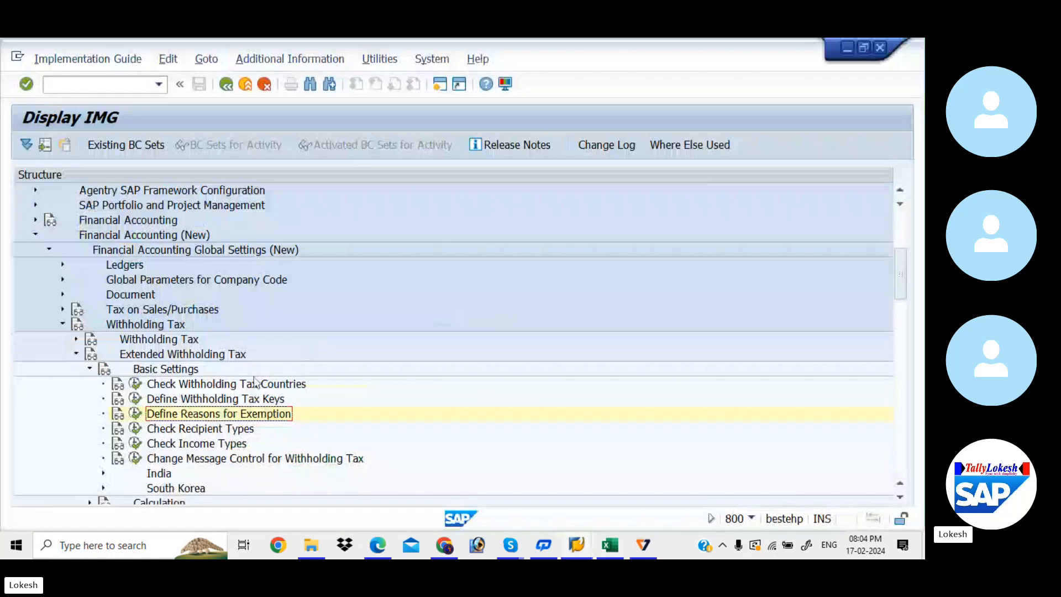
- Collapse Basic Settings in the IMG and consult the PDF's section on defining withholding tax for invoice posting in Edge
{"action": "left_click", "coordinate": [90, 370]}
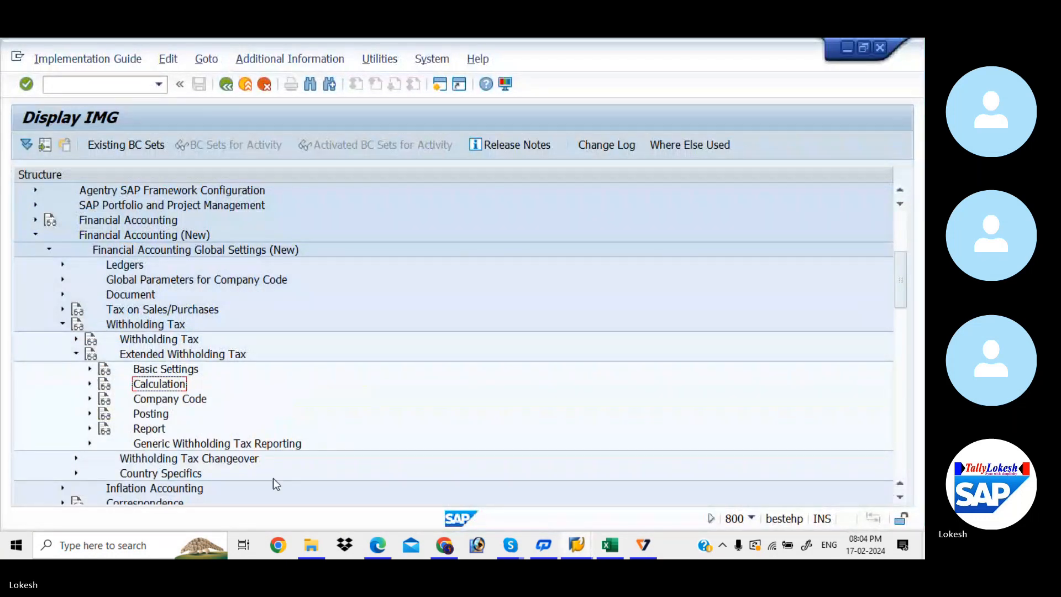
{"action": "left_click", "coordinate": [386, 545]}
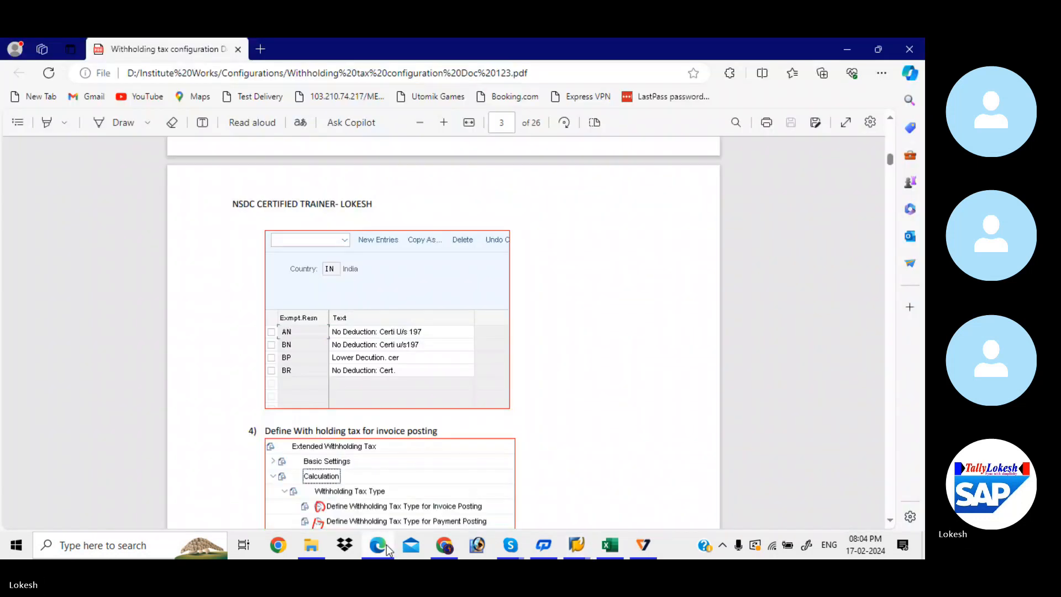
{"action": "scroll", "coordinate": [387, 546], "scroll_direction": "down", "scroll_amount": 2}
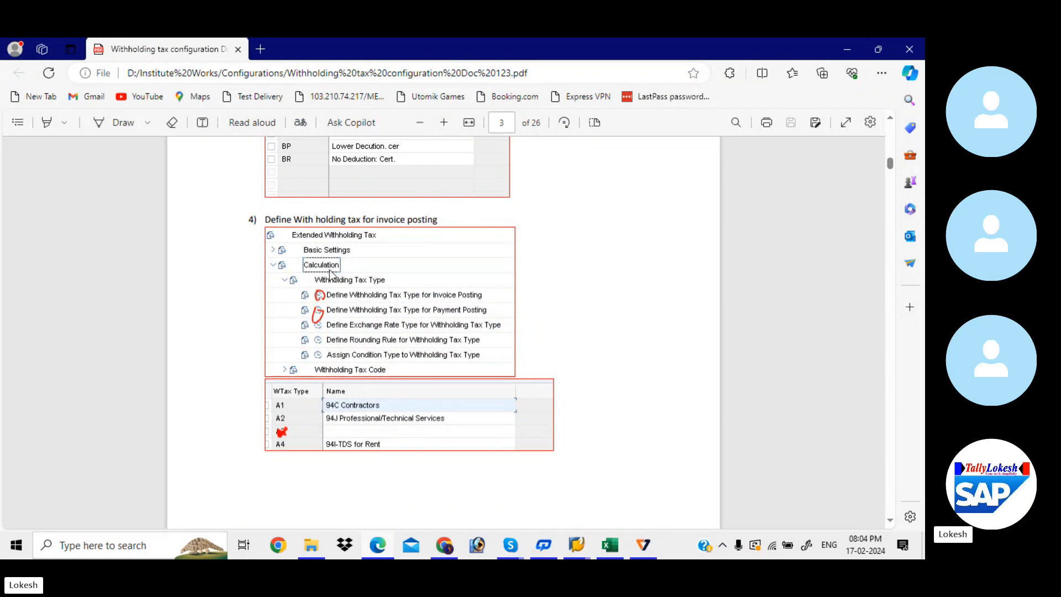
{"action": "key", "text": "alt+Tab"}
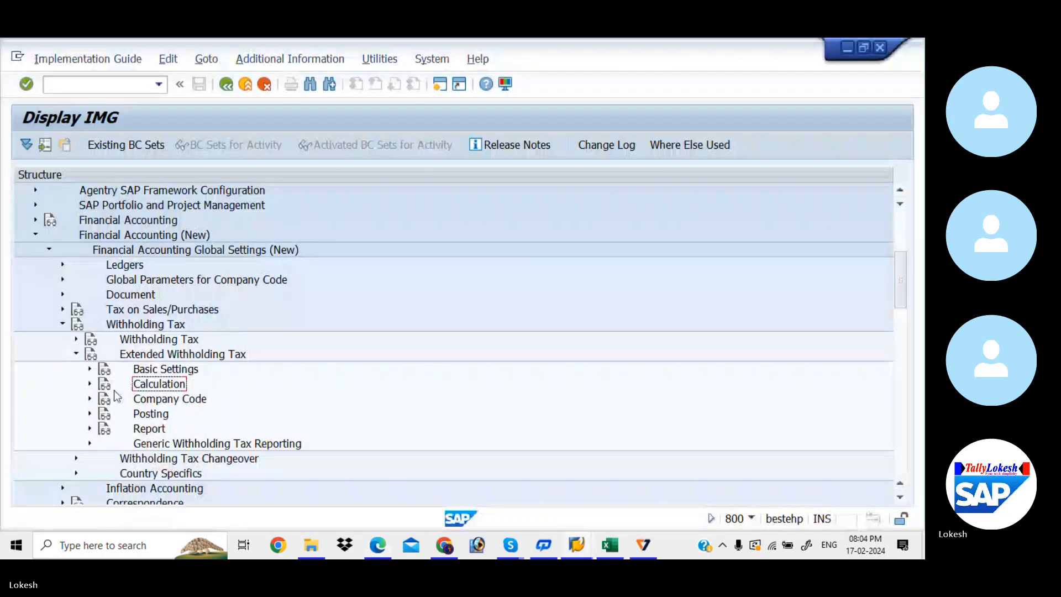
- Expand Calculation and Withholding Tax Type, and open Define Withholding Tax Type for Invoice Posting for country IN
{"action": "left_click", "coordinate": [90, 385]}
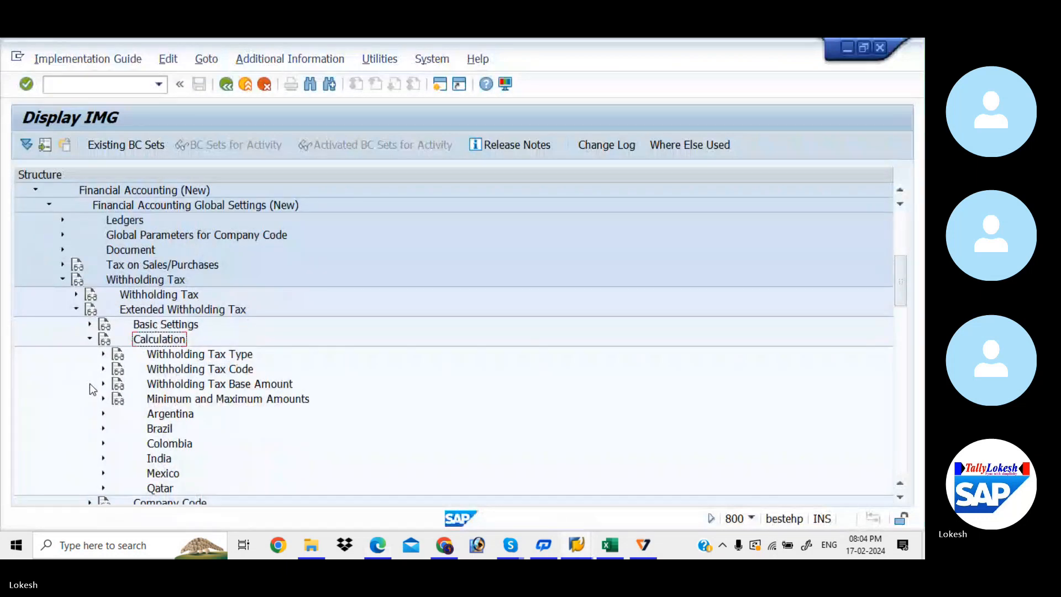
{"action": "left_click", "coordinate": [104, 354]}
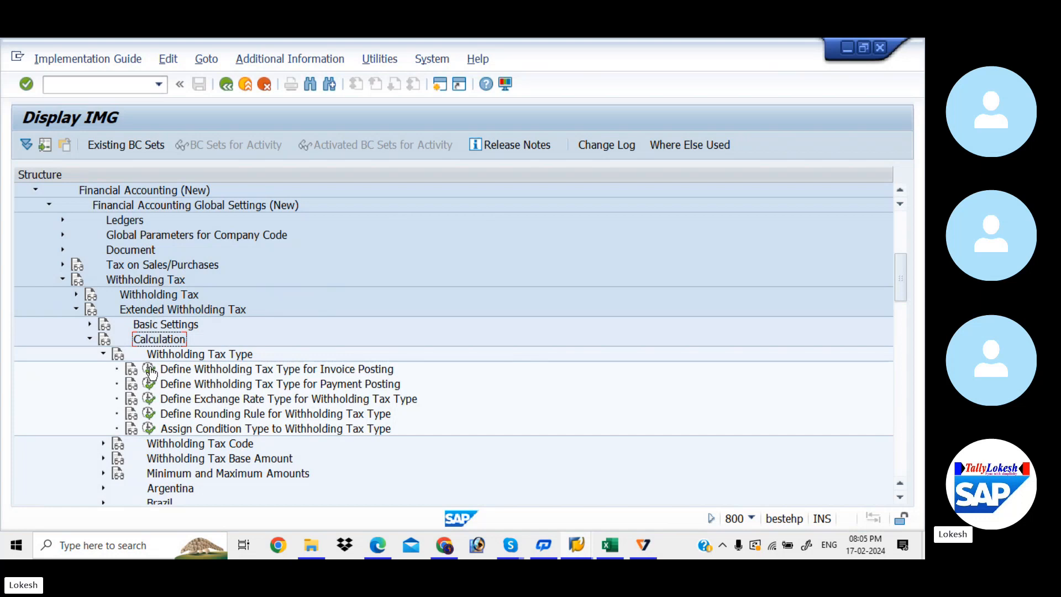
{"action": "left_click", "coordinate": [150, 371]}
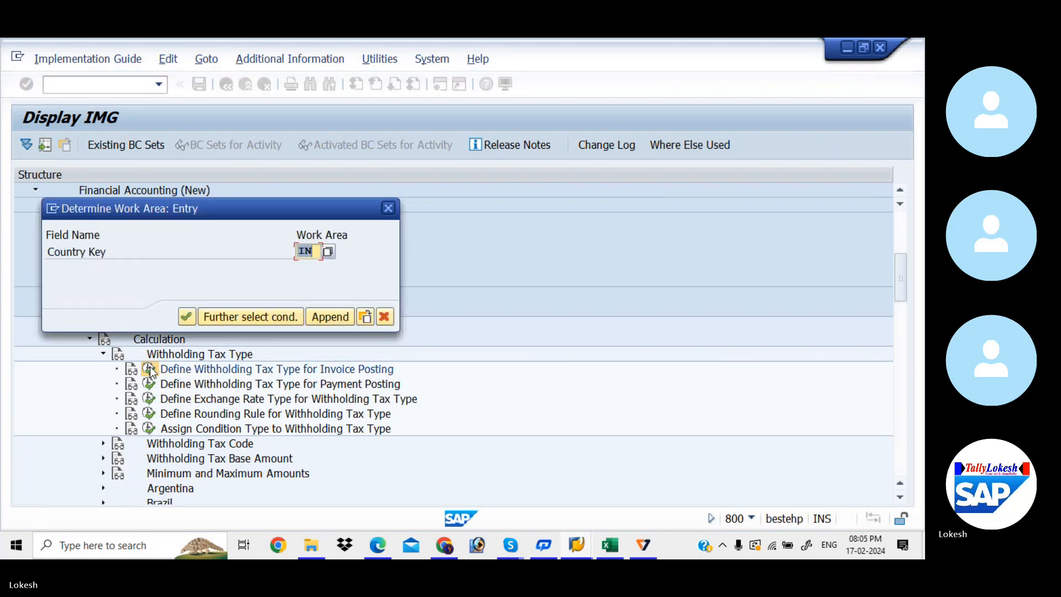
{"action": "left_click", "coordinate": [186, 317]}
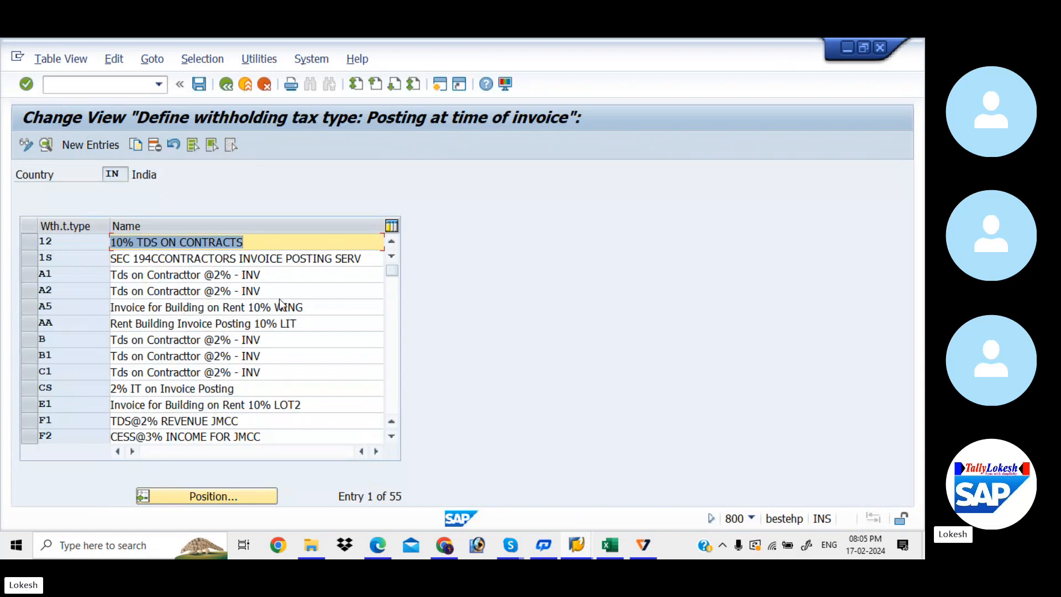
- Examine the settings of the existing withholding tax type A2 and return to the invoice posting type list
{"action": "double_click", "coordinate": [297, 290]}
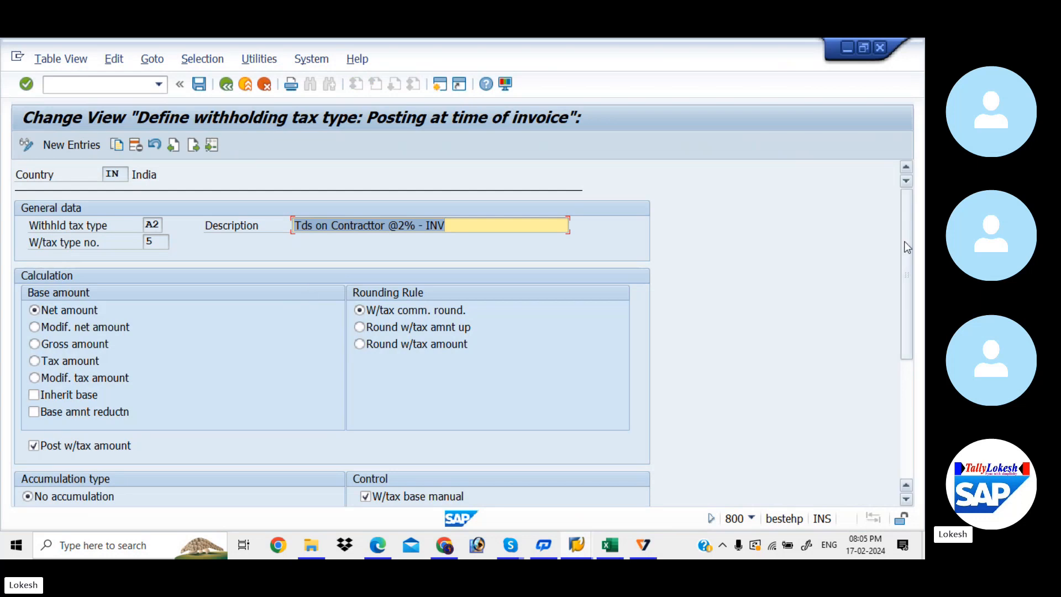
{"action": "left_click_drag", "start_coordinate": [904, 241], "coordinate": [863, 111]}
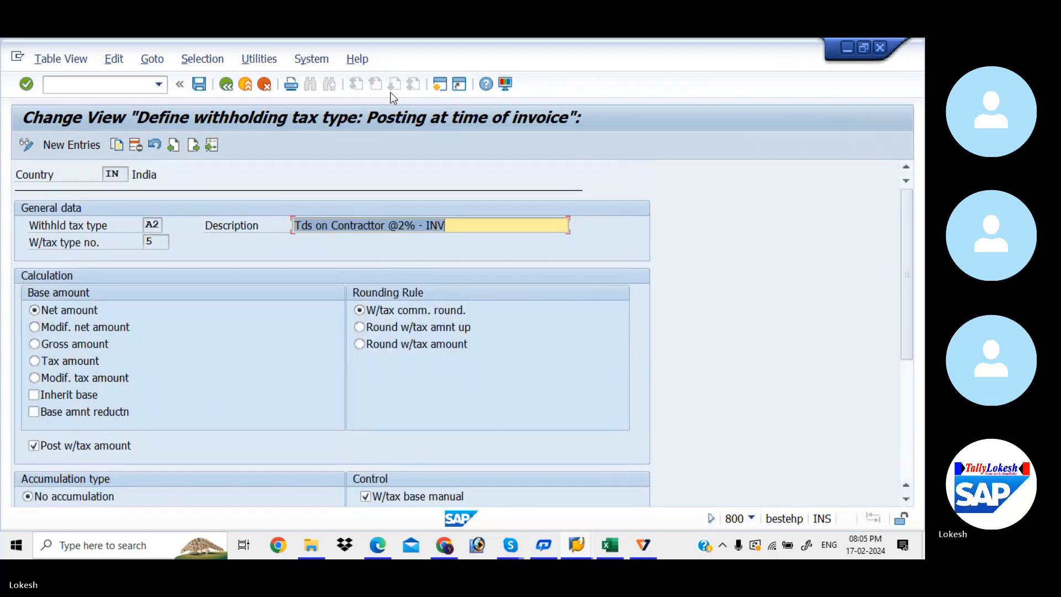
{"action": "left_click", "coordinate": [228, 86]}
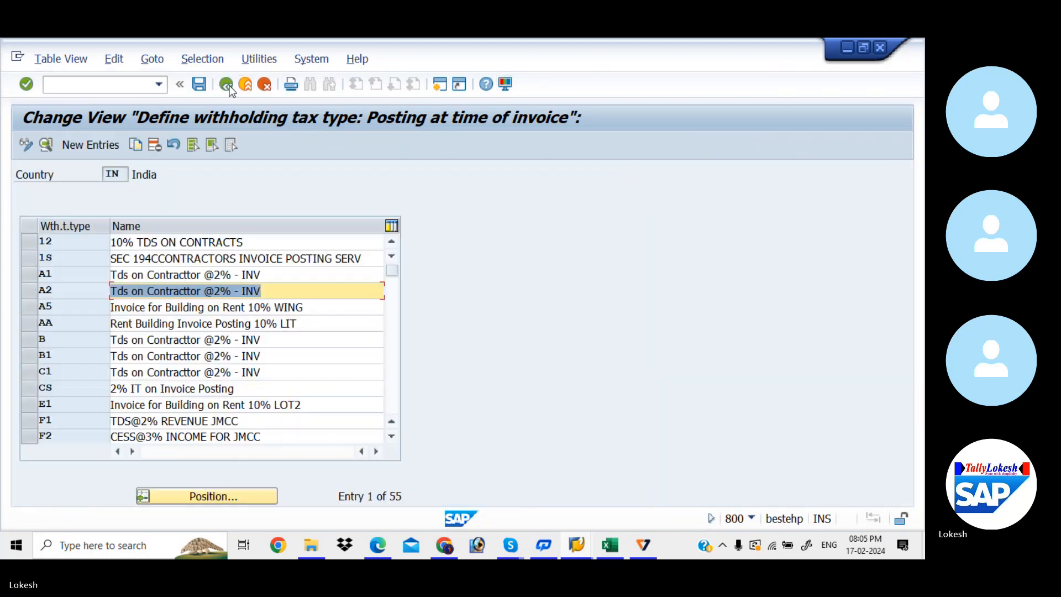
- Create withholding tax type KI for invoice posting, described as "Rent Building Invoice Posting 10% KIAB", with the gross amount as base
{"action": "left_click", "coordinate": [104, 147]}
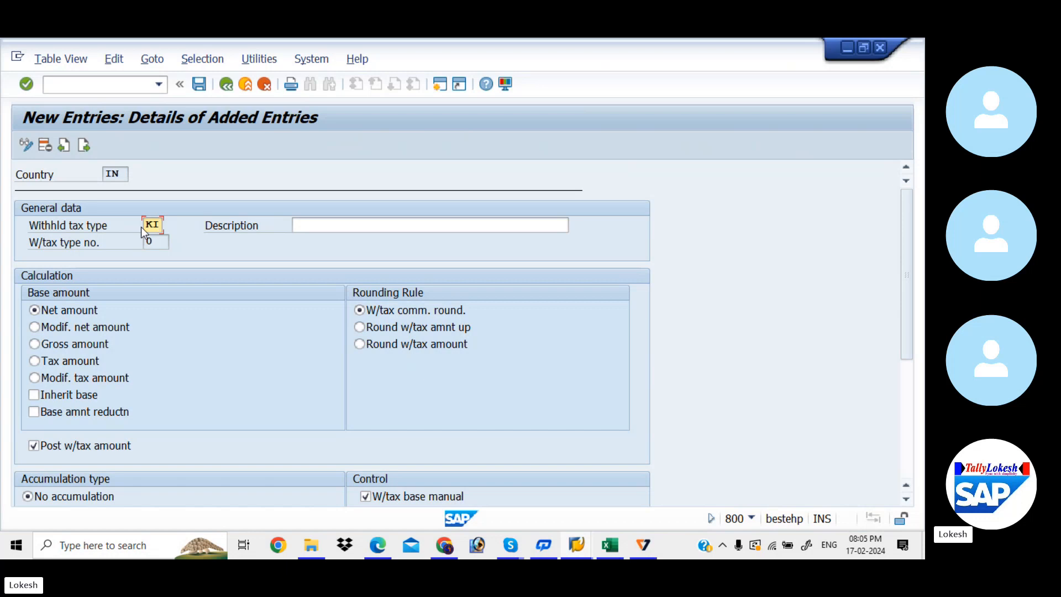
{"action": "left_click", "coordinate": [317, 226]}
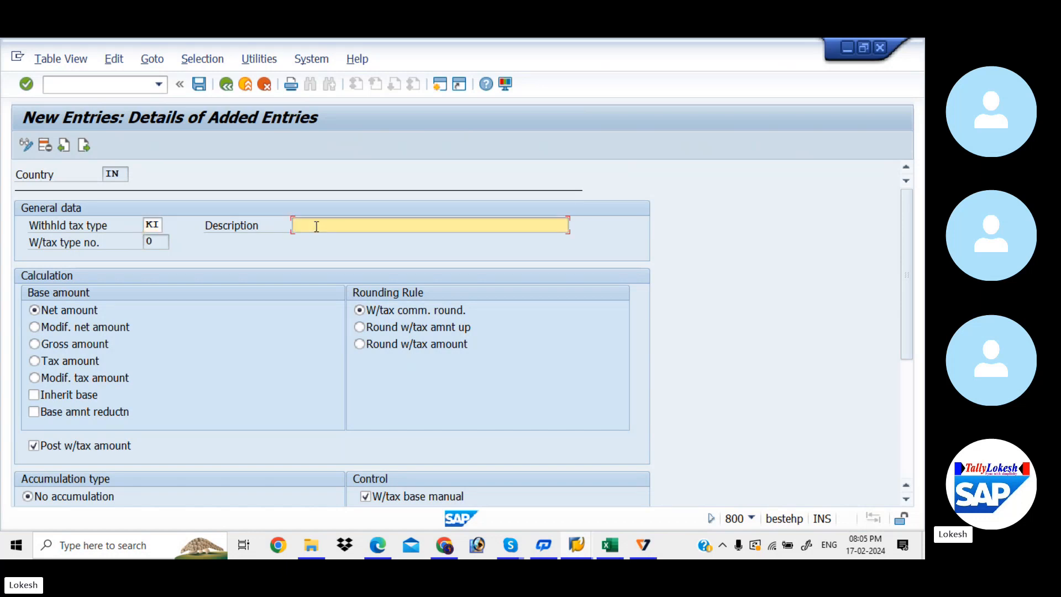
{"action": "left_click", "coordinate": [365, 240]}
{"action": "key", "text": "BackSpace"}
{"action": "key", "text": "BackSpace"}
{"action": "key", "text": "BackSpace"}
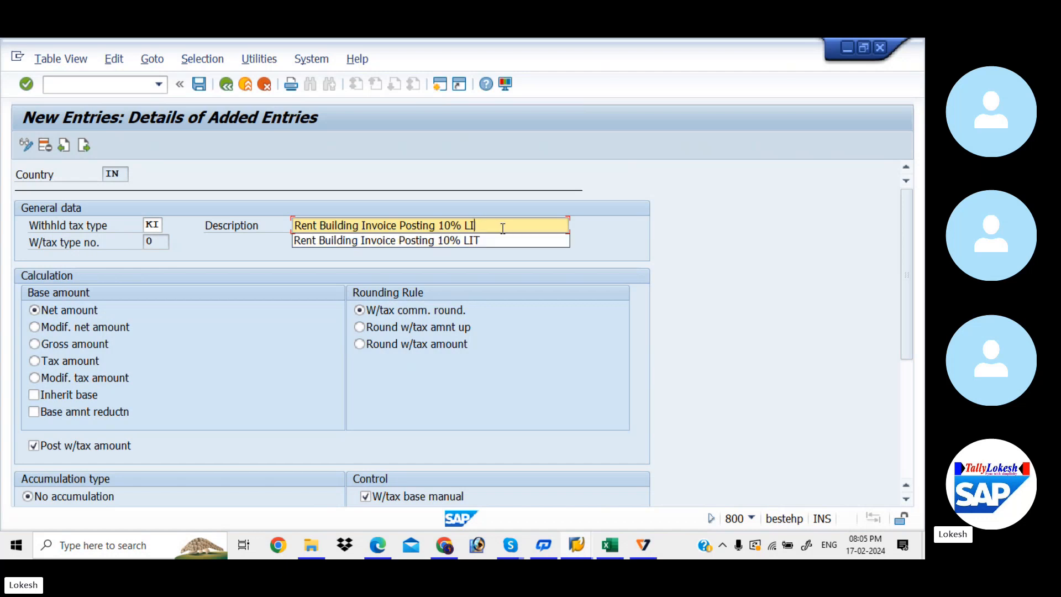
{"action": "type", "text": "KIAB"}
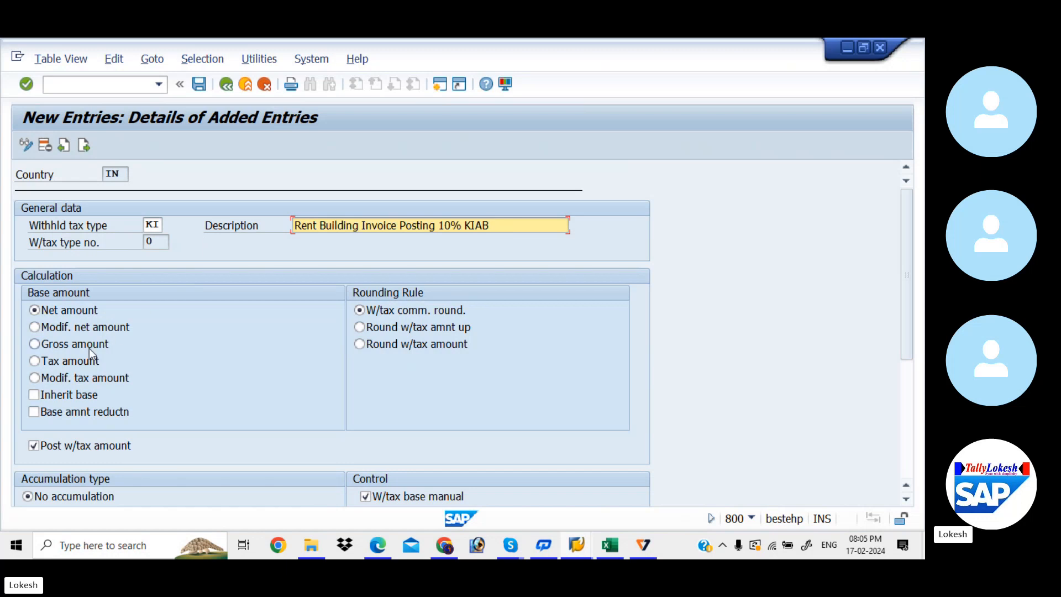
{"action": "left_click", "coordinate": [35, 345]}
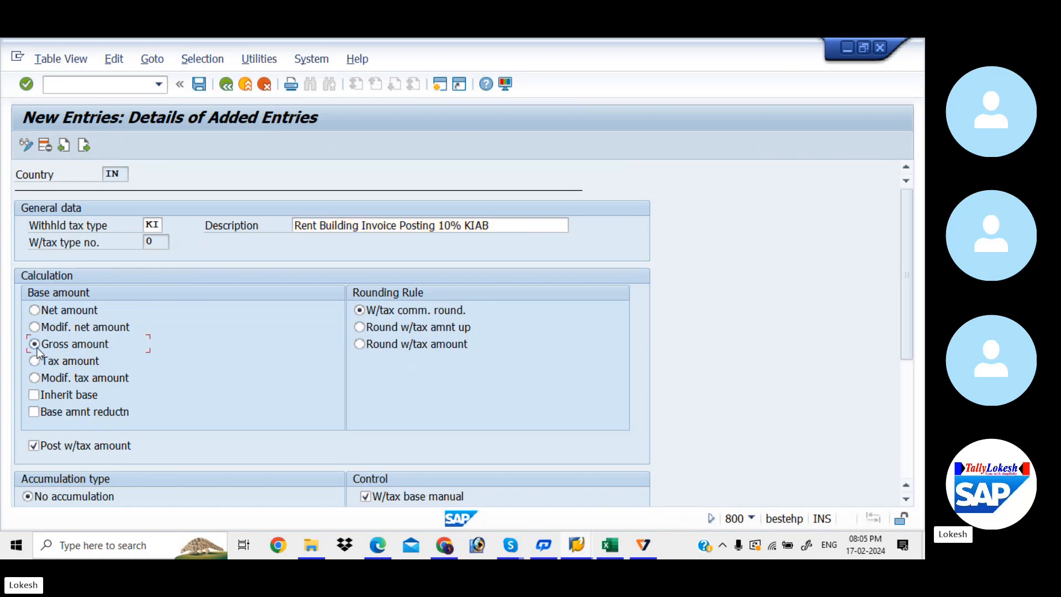
- Consult the PDF's page 4 example of invoice withholding tax type settings in Edge, then go back to SAP
{"action": "left_click", "coordinate": [384, 552]}
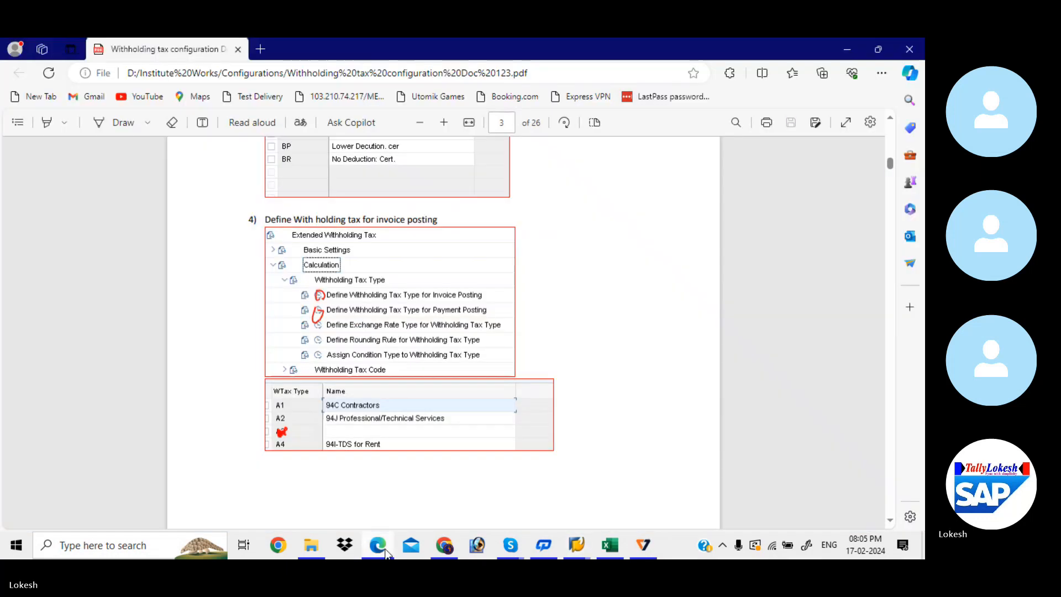
{"action": "key", "text": "Down"}
{"action": "key", "text": "Down"}
{"action": "key", "text": "Down"}
{"action": "key", "text": "Down"}
{"action": "key", "text": "Down"}
{"action": "key", "text": "Down"}
{"action": "key", "text": "Down"}
{"action": "key", "text": "Down"}
{"action": "key", "text": "Down"}
{"action": "key", "text": "Down"}
{"action": "key", "text": "Down"}
{"action": "key", "text": "Down"}
{"action": "key", "text": "Down"}
{"action": "key", "text": "Down"}
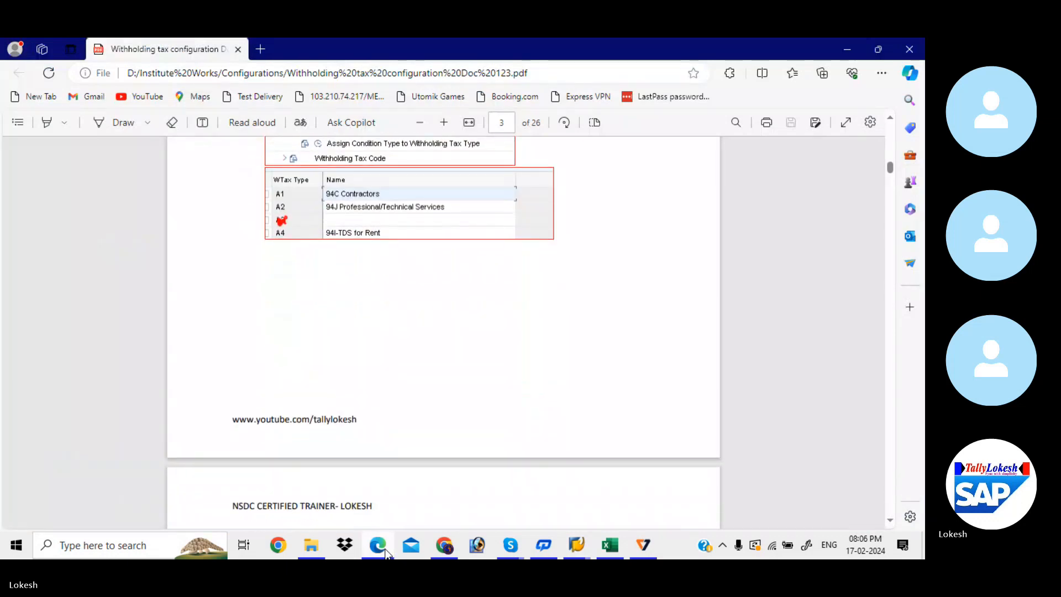
{"action": "key", "text": "Down"}
{"action": "key", "text": "Down"}
{"action": "key", "text": "Down"}
{"action": "key", "text": "Down"}
{"action": "key", "text": "Down"}
{"action": "key", "text": "Down"}
{"action": "key", "text": "Down"}
{"action": "key", "text": "Down"}
{"action": "key", "text": "Down"}
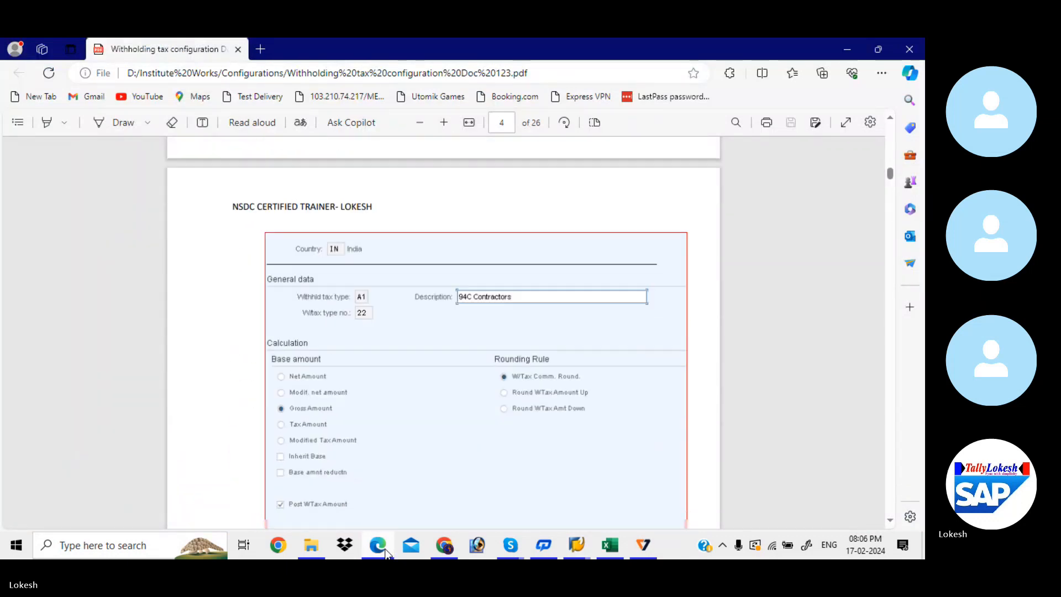
{"action": "key", "text": "Down"}
{"action": "key", "text": "Down"}
{"action": "key", "text": "Down"}
{"action": "key", "text": "Down"}
{"action": "key", "text": "Down"}
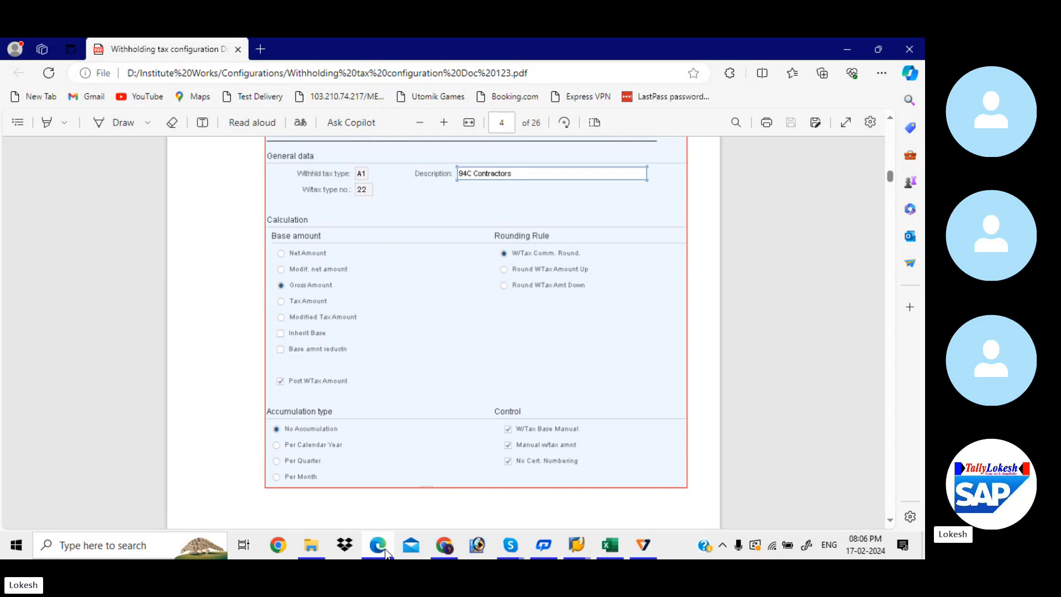
{"action": "key", "text": "alt+Tab"}
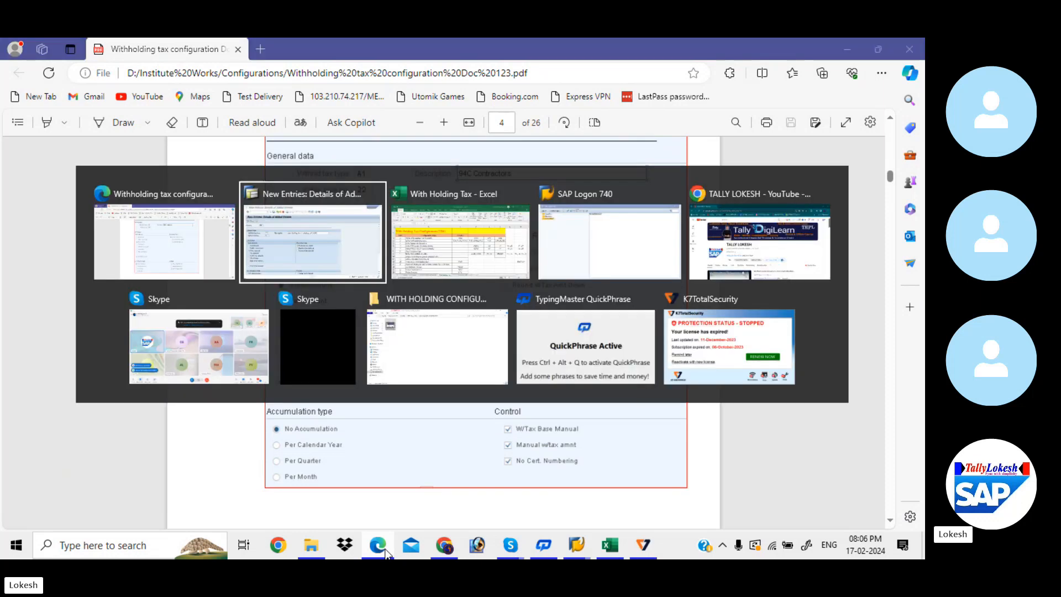
{"action": "mouse_move", "coordinate": [577, 547]}
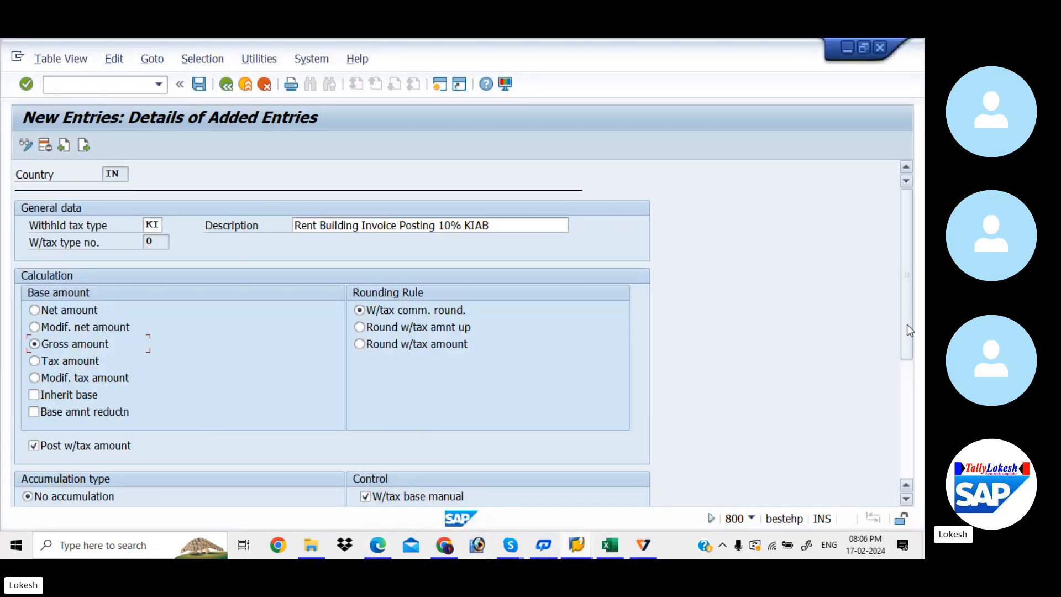
- Assign region 01 (Andra Pradesh) to tax type KI and save it in the KIAB withholding tax customizing request
{"action": "left_click_drag", "start_coordinate": [907, 323], "coordinate": [912, 442]}
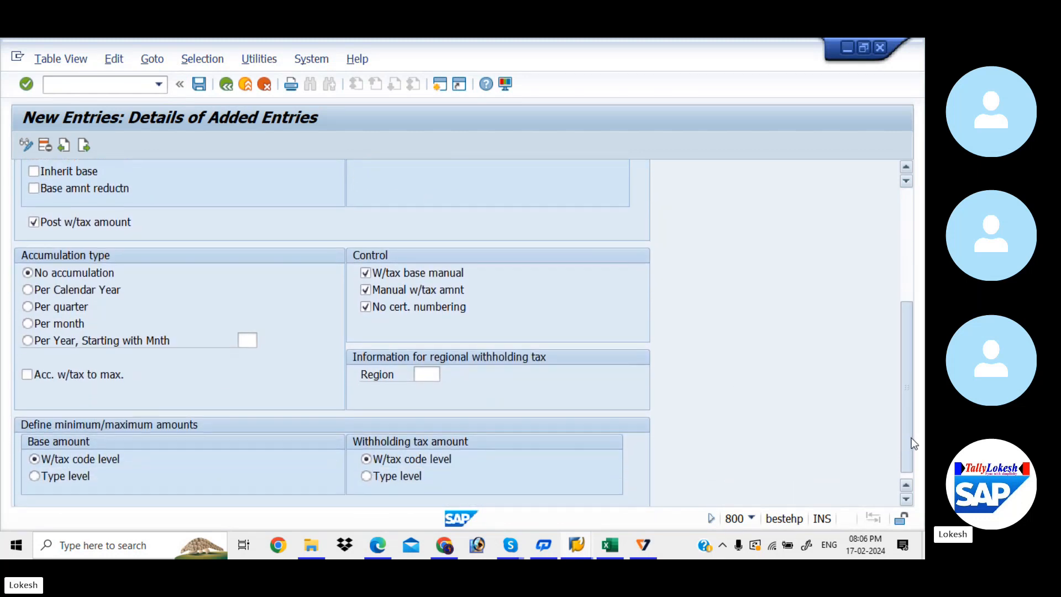
{"action": "left_click", "coordinate": [426, 373]}
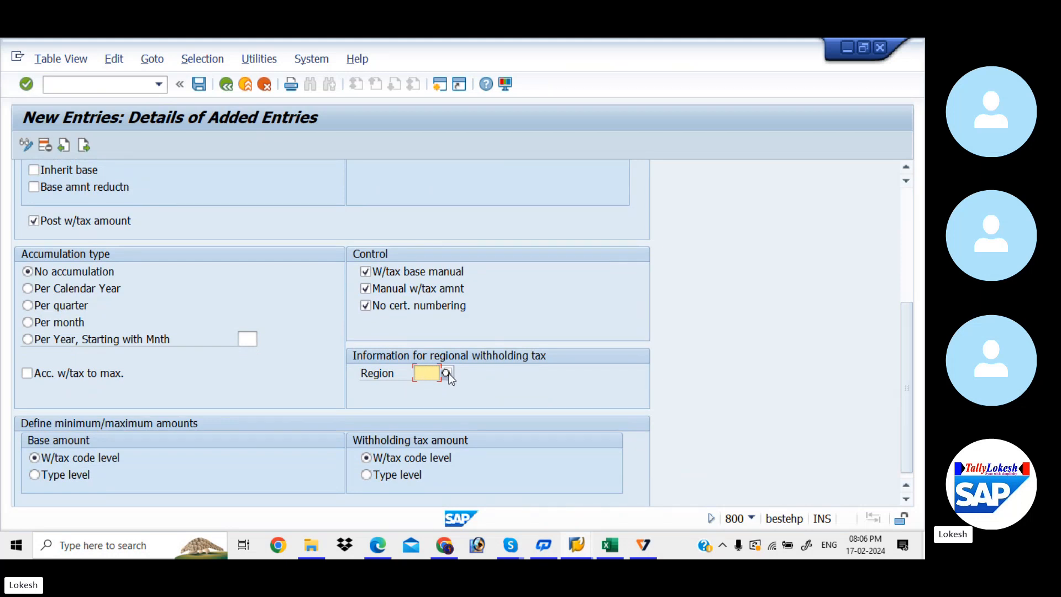
{"action": "left_click", "coordinate": [447, 374]}
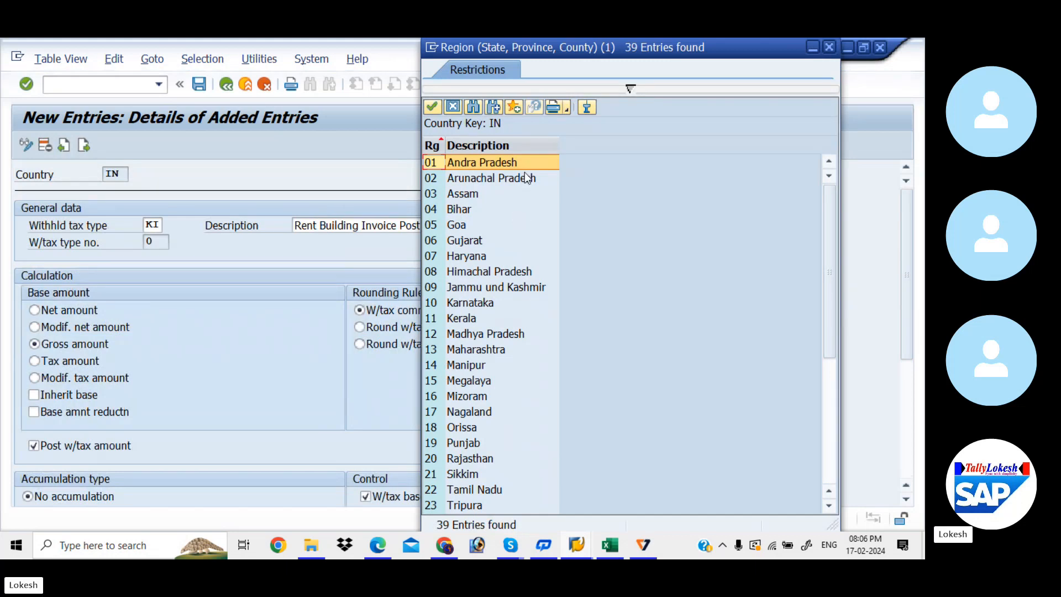
{"action": "double_click", "coordinate": [540, 161]}
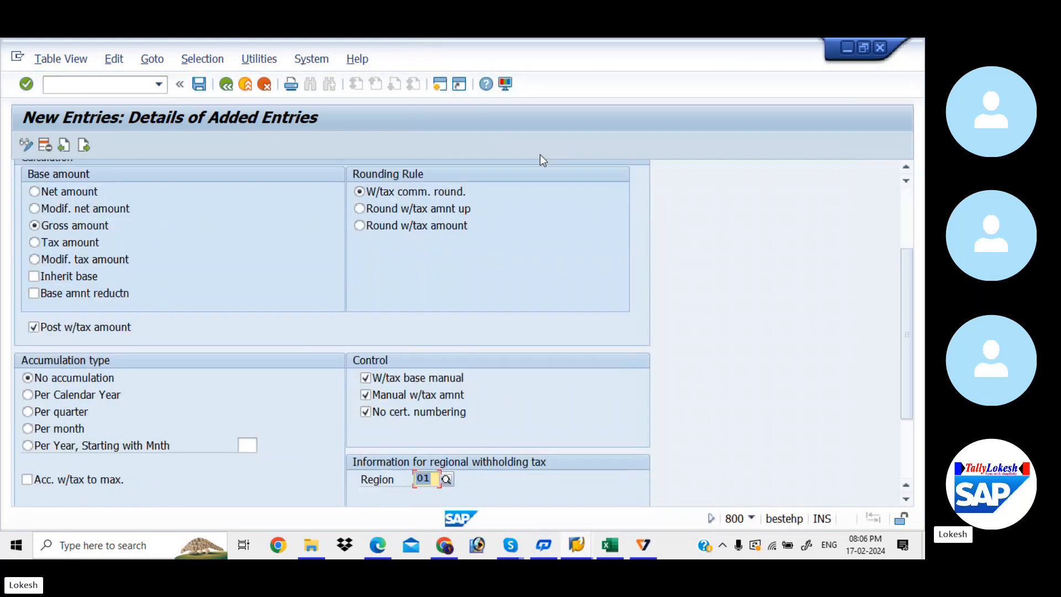
{"action": "left_click", "coordinate": [200, 84]}
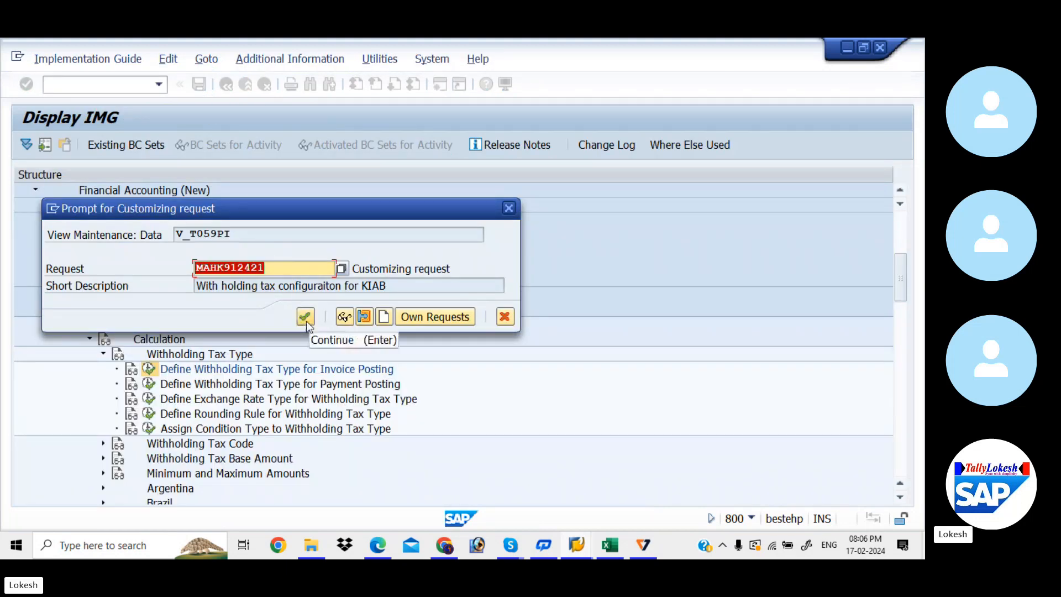
{"action": "left_click", "coordinate": [309, 319]}
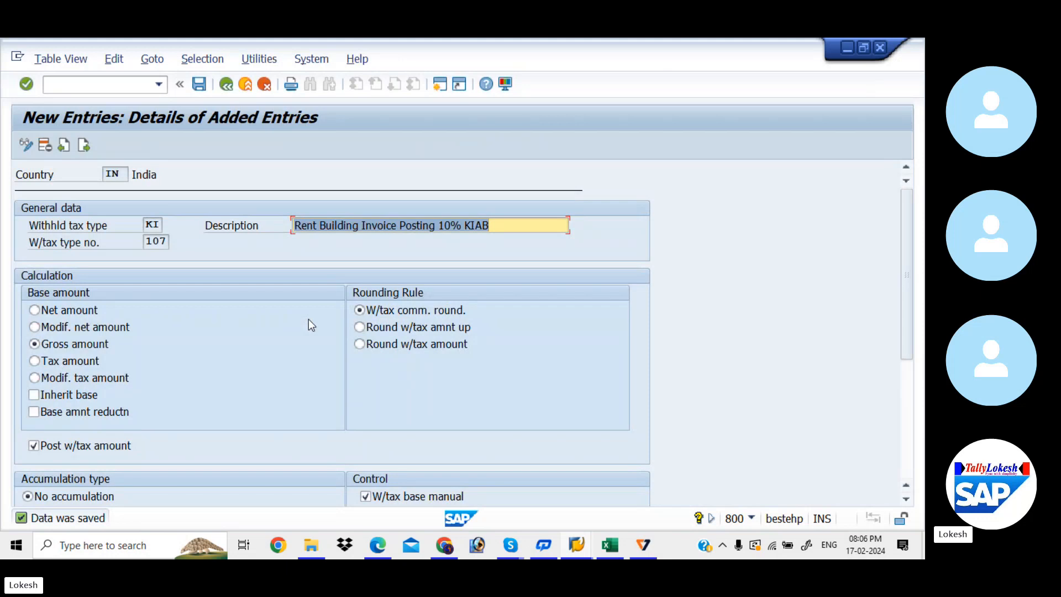
- Record KI in Excel cell C6 for the invoice posting configuration row, then return to SAP
{"action": "key", "text": "alt+Tab"}
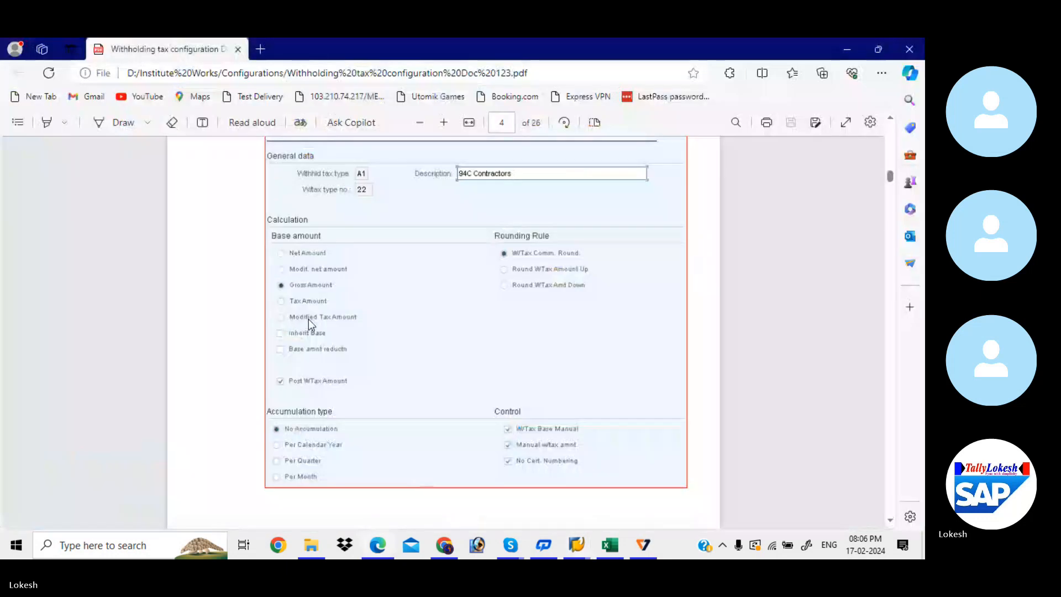
{"action": "key", "text": "alt+Tab"}
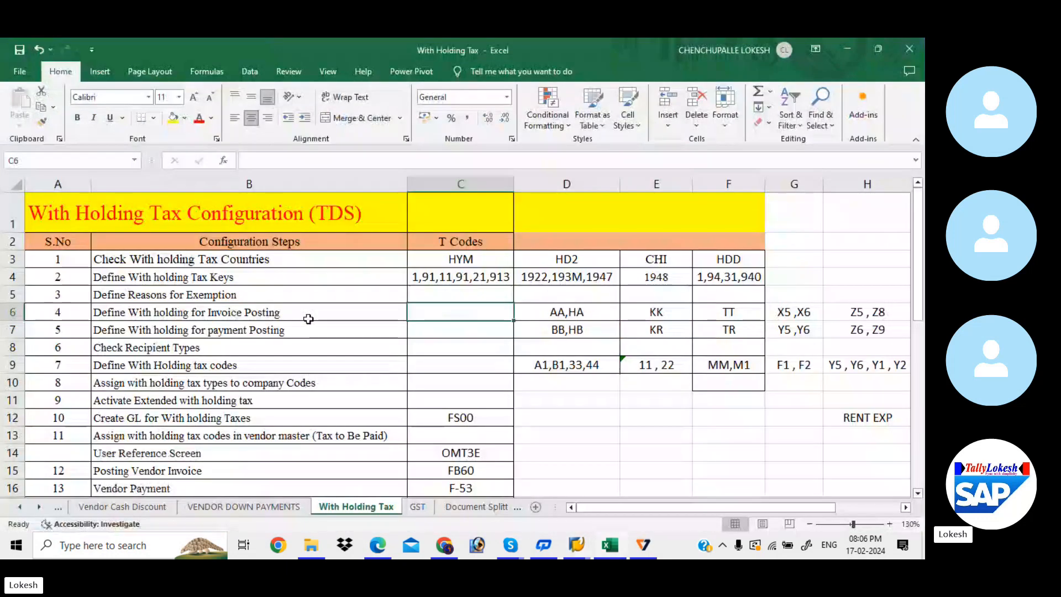
{"action": "type", "text": "KI"}
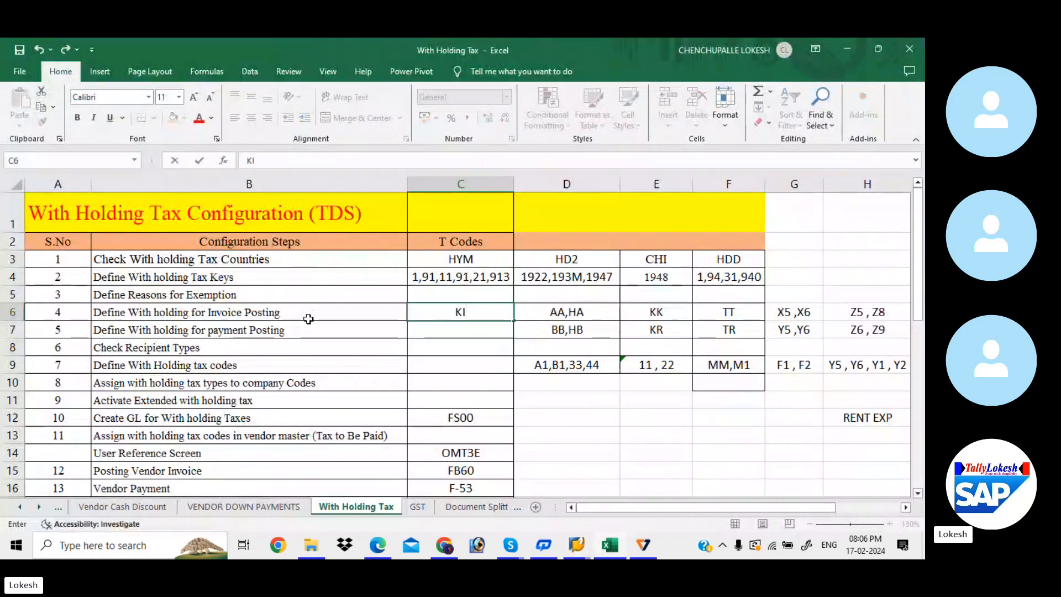
{"action": "key", "text": "alt+Tab"}
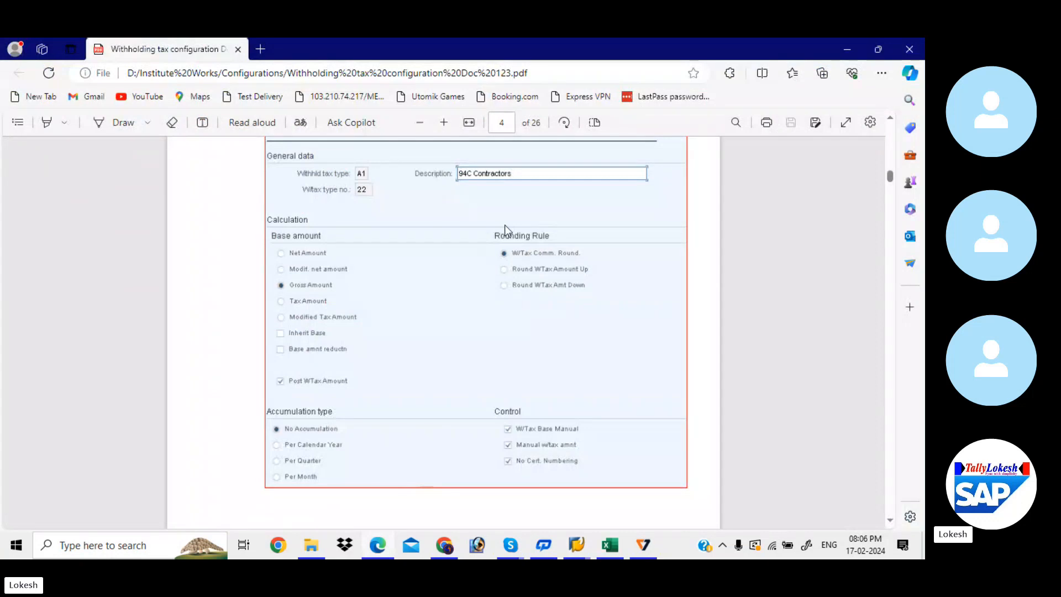
{"action": "key", "text": "alt+Tab"}
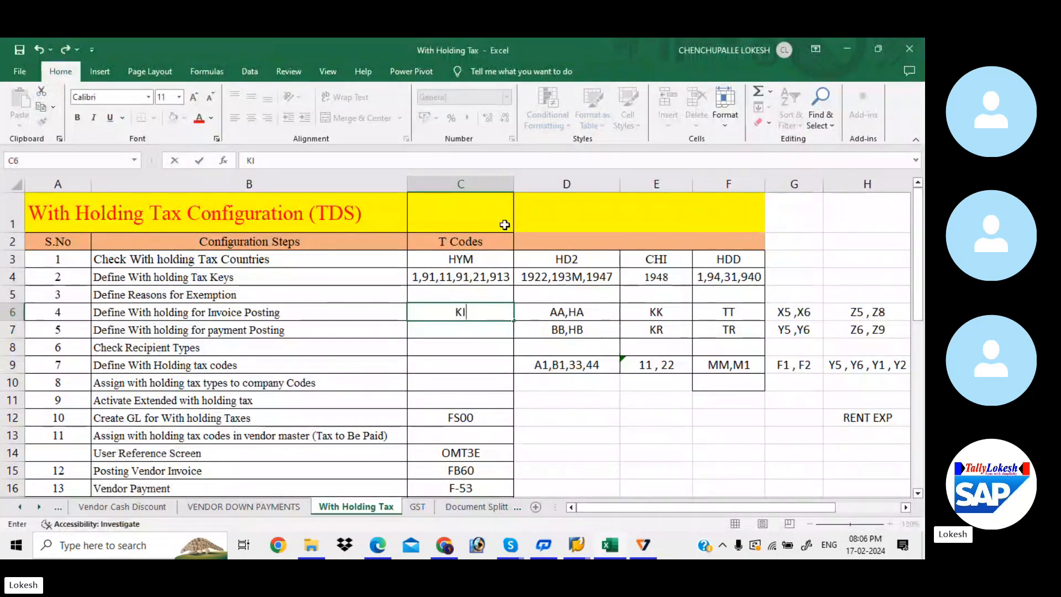
{"action": "key", "text": "alt+Tab"}
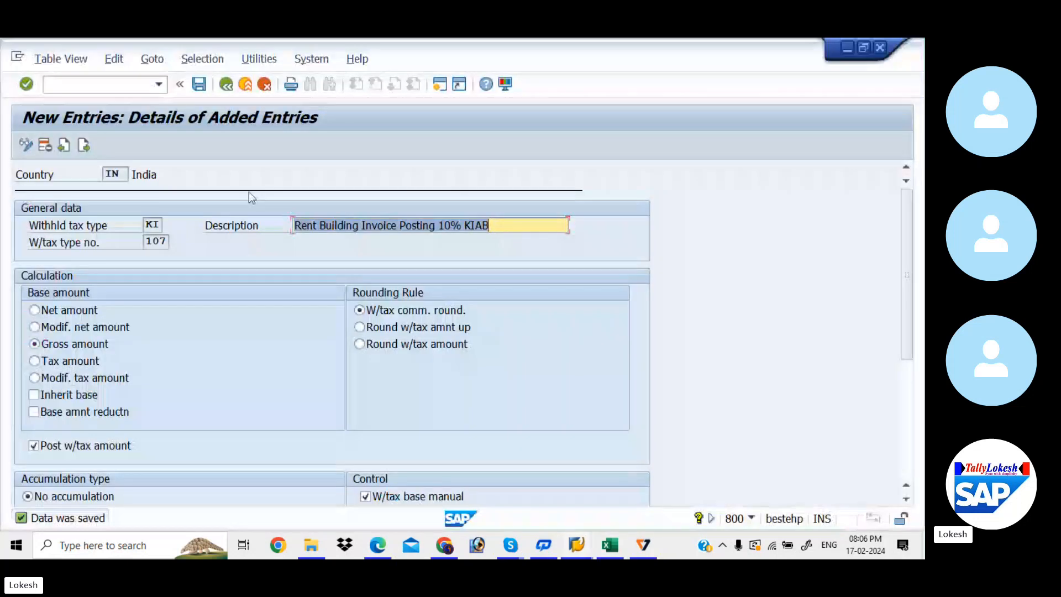
{"action": "left_click", "coordinate": [84, 146]}
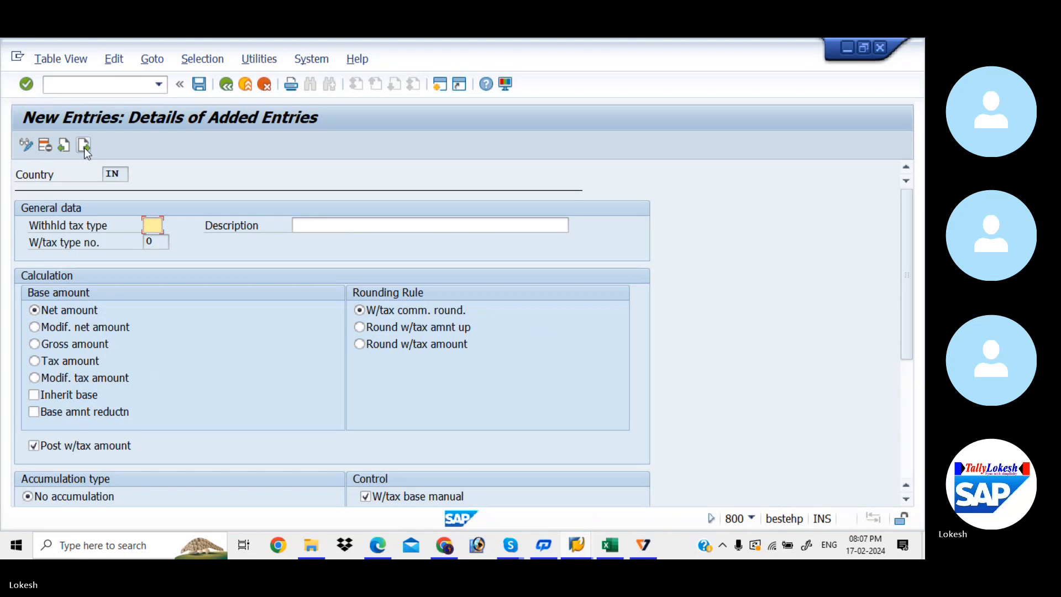
{"action": "left_click", "coordinate": [226, 84]}
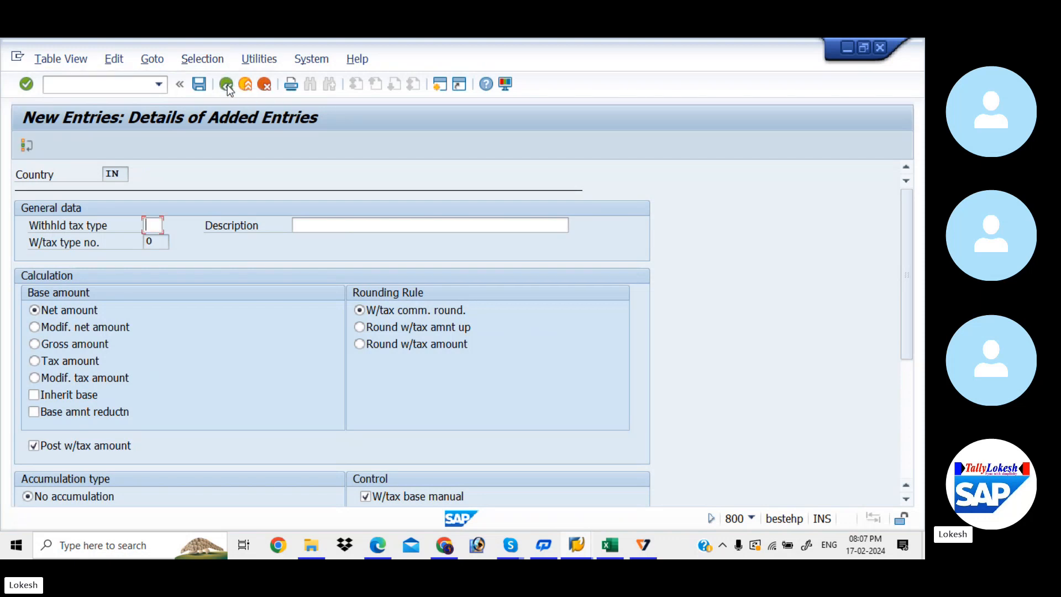
{"action": "left_click", "coordinate": [264, 84]}
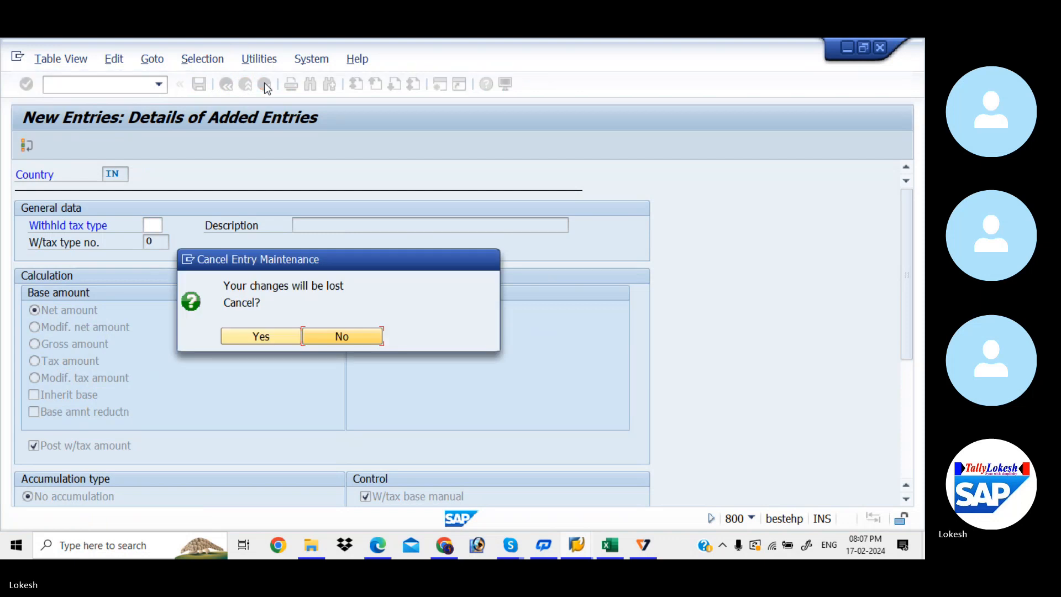
{"action": "left_click", "coordinate": [280, 335]}
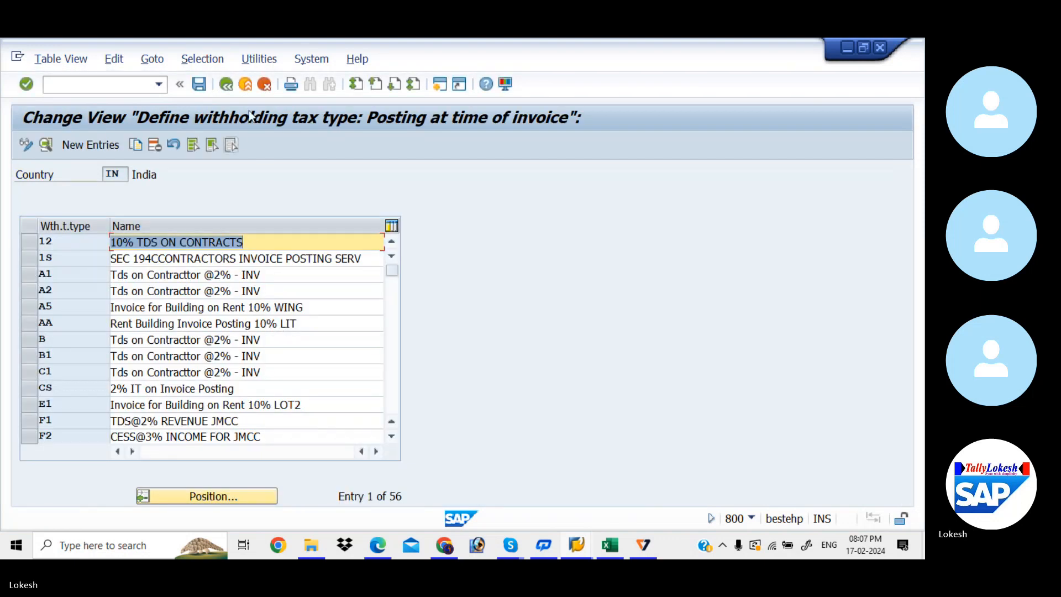
- Return to the IMG and open Define Withholding Tax Type for Payment Posting for country IN
{"action": "left_click", "coordinate": [231, 86]}
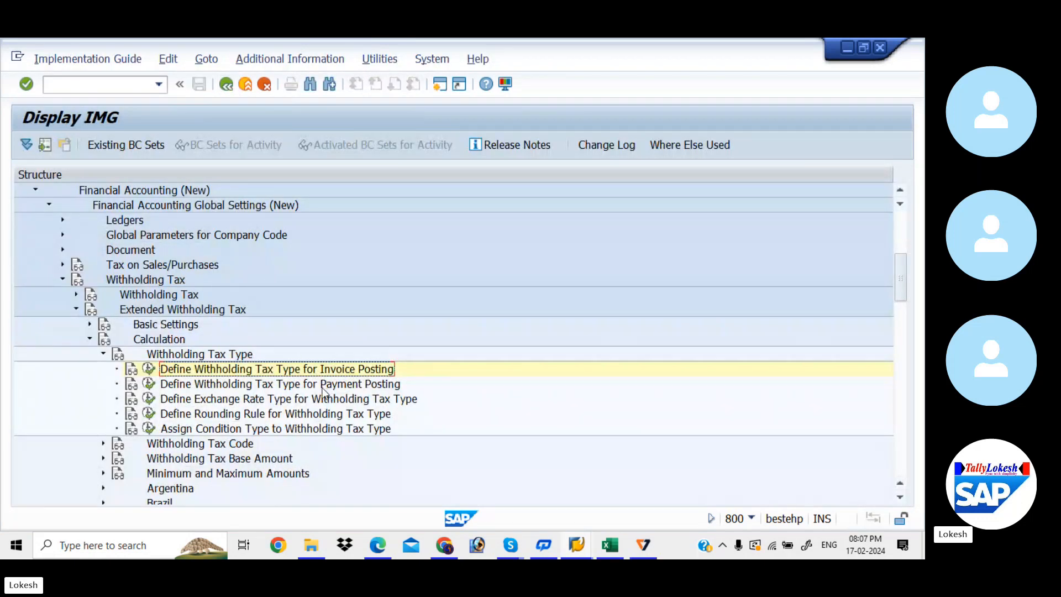
{"action": "left_click", "coordinate": [149, 384]}
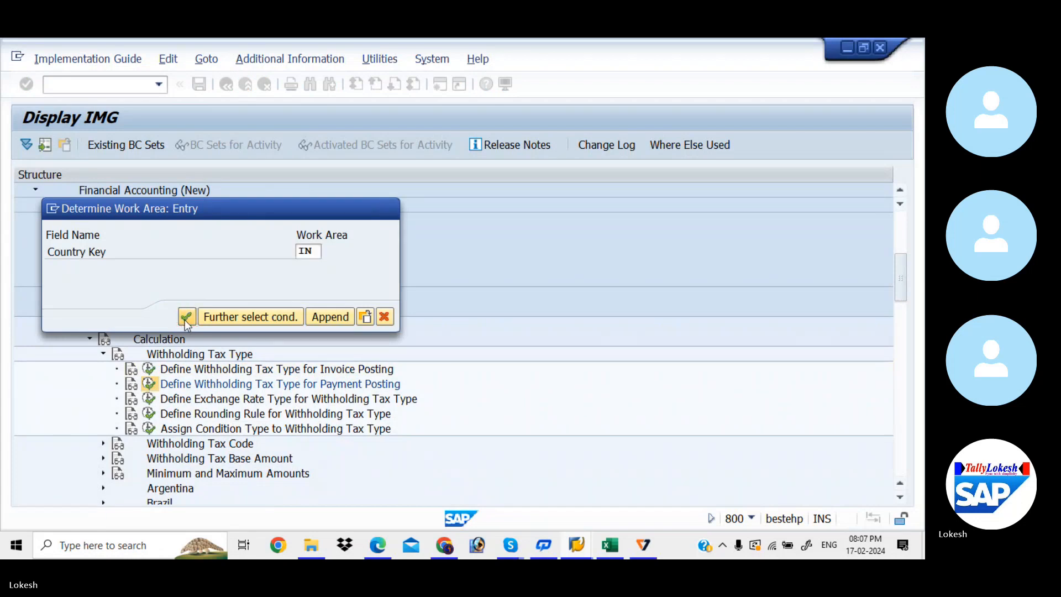
{"action": "left_click", "coordinate": [186, 316]}
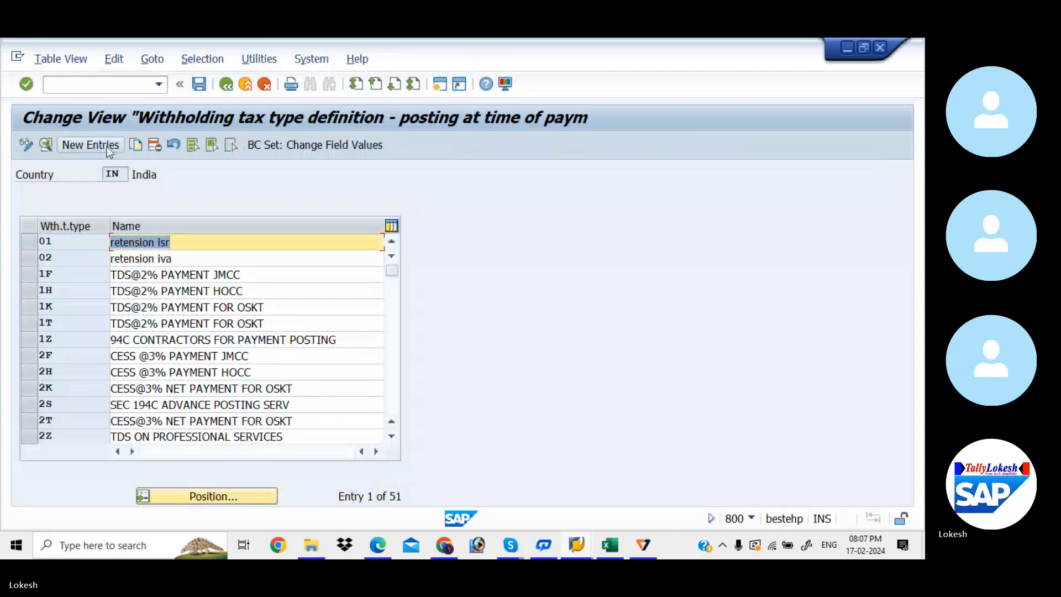
- Start a new payment posting withholding tax type KK with the description "Tds on Rent for Building Payment 10% KIA"
{"action": "left_click", "coordinate": [106, 146]}
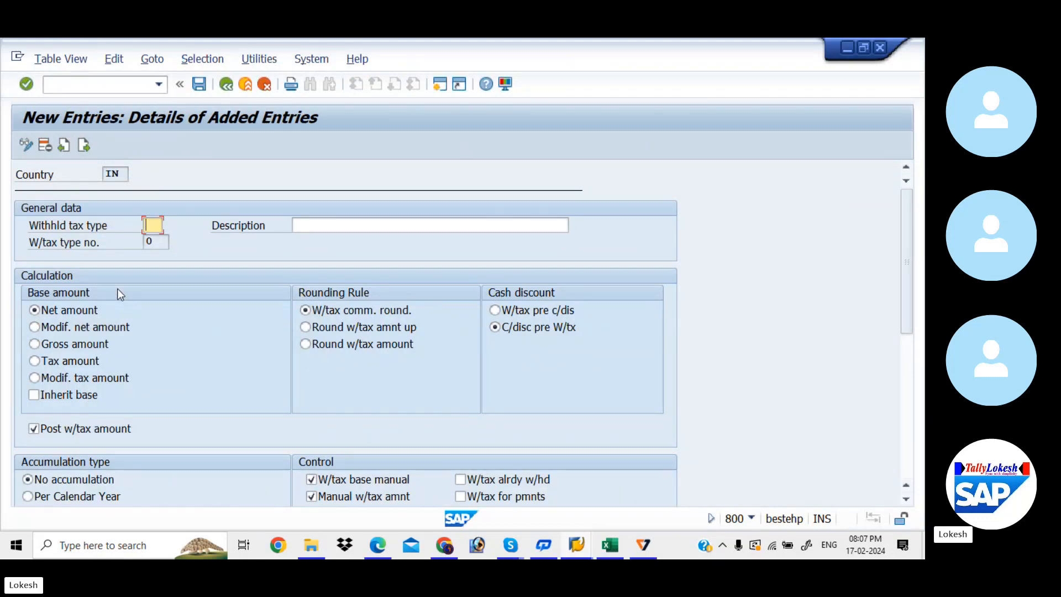
{"action": "type", "text": "K"}
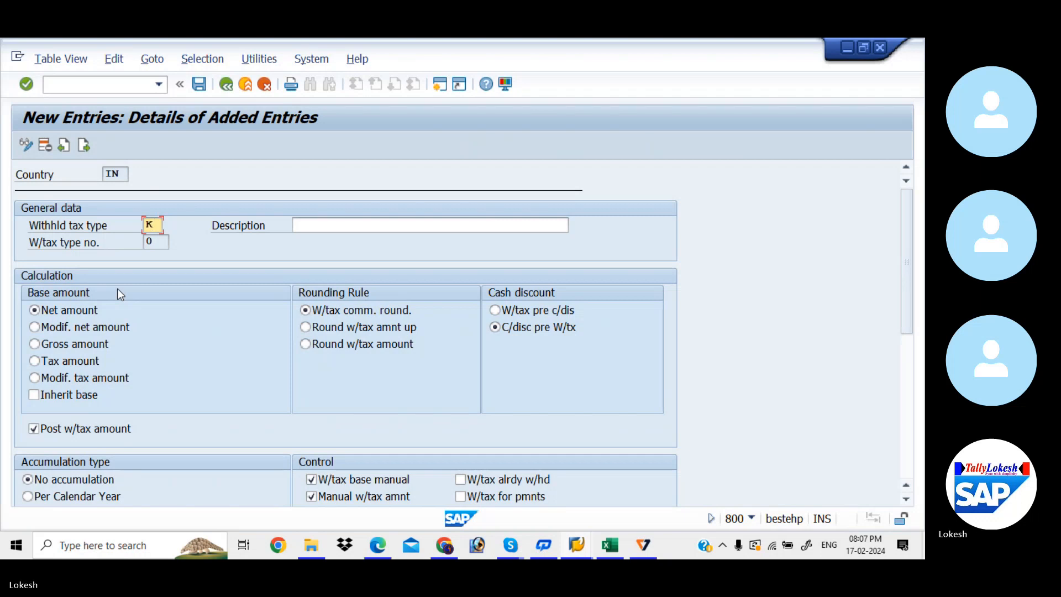
{"action": "type", "text": "K"}
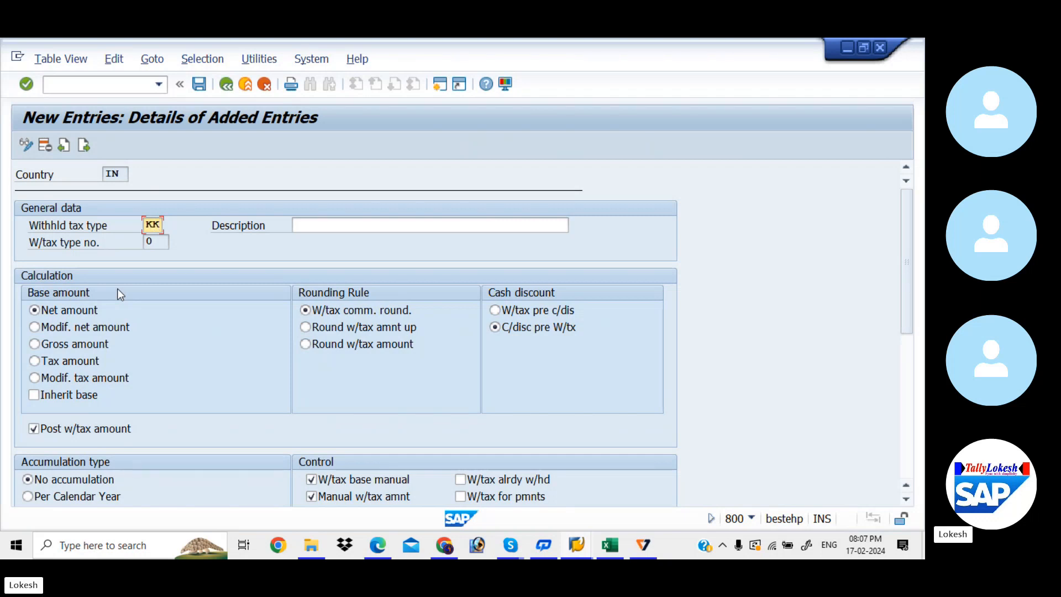
{"action": "left_click", "coordinate": [318, 227]}
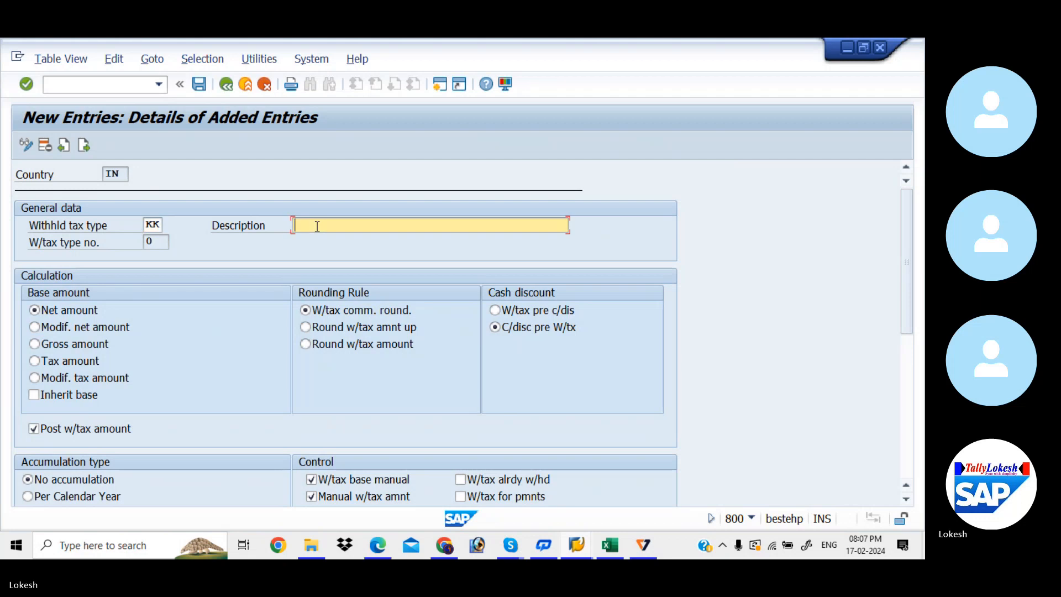
{"action": "left_click", "coordinate": [369, 240]}
{"action": "key", "text": "BackSpace"}
{"action": "key", "text": "BackSpace"}
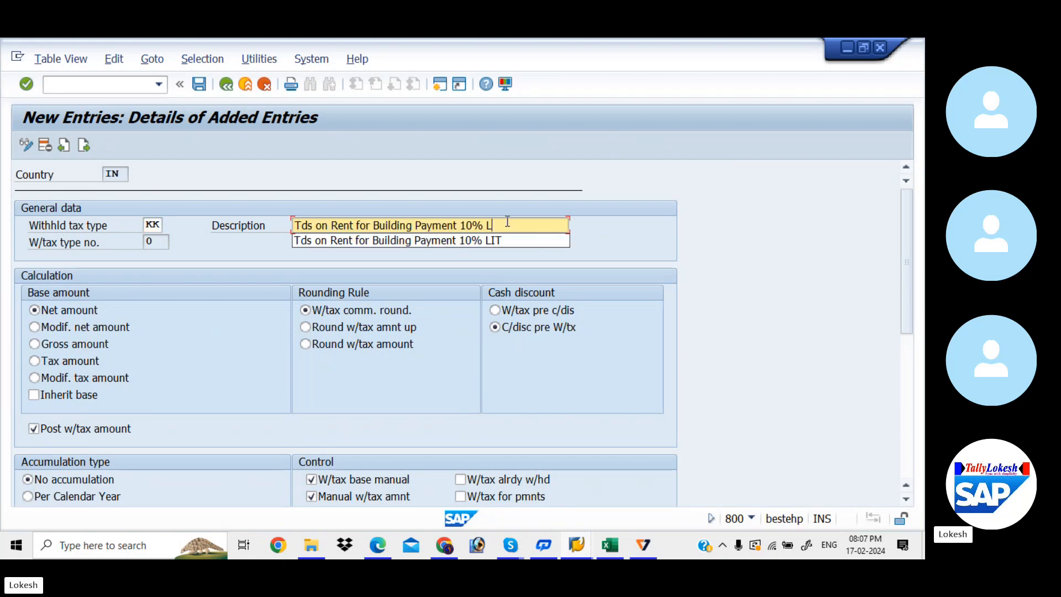
{"action": "key", "text": "BackSpace"}
{"action": "type", "text": "KIA"}
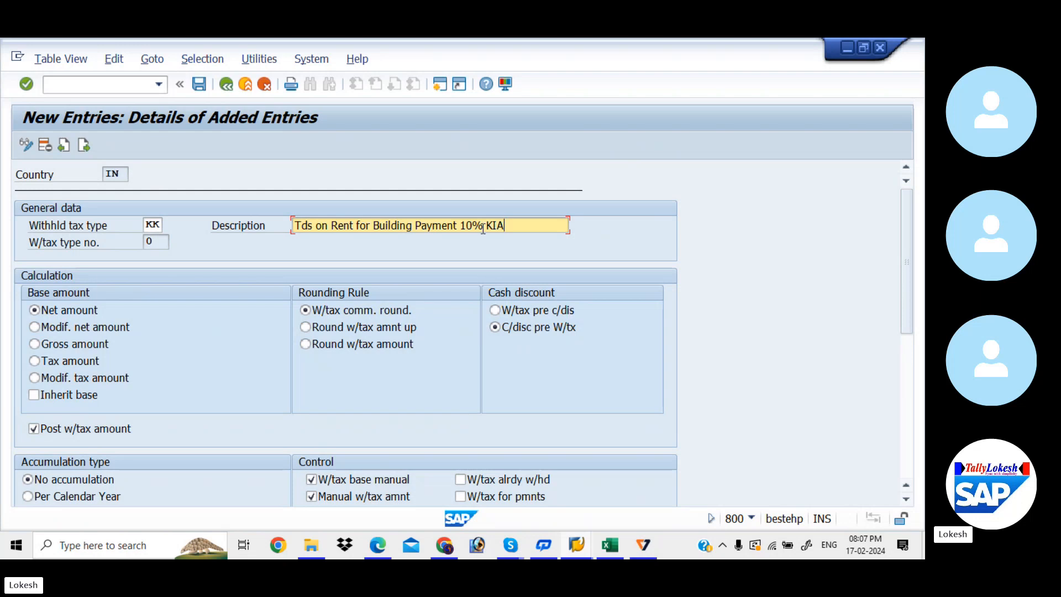
- Set the KK tax type's base amount to Gross amount and its region to 01 (Andra Pradesh)
{"action": "left_click", "coordinate": [34, 345]}
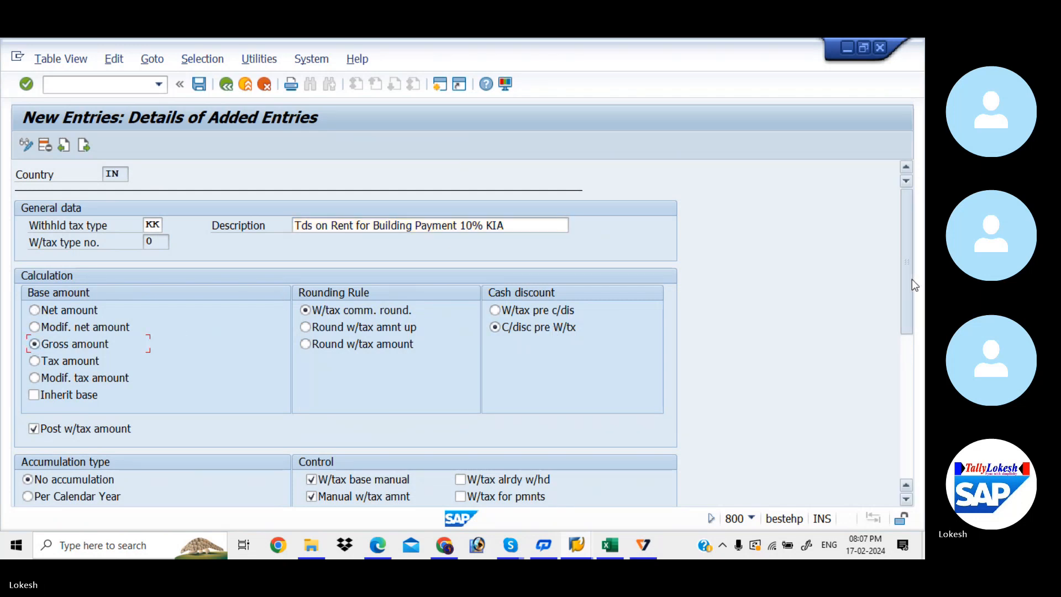
{"action": "left_click_drag", "start_coordinate": [912, 280], "coordinate": [901, 346]}
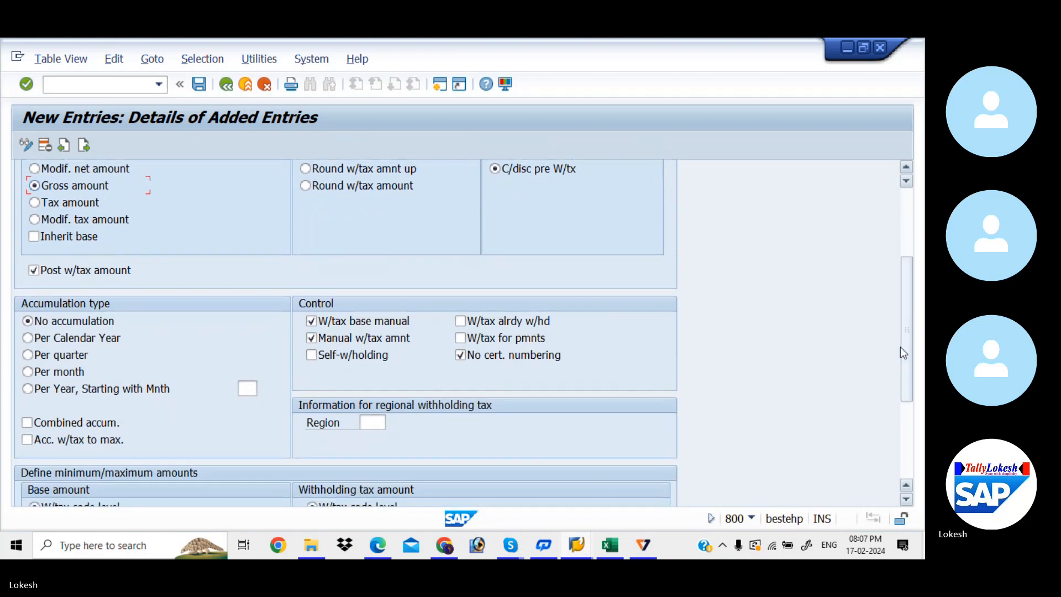
{"action": "left_click", "coordinate": [370, 422]}
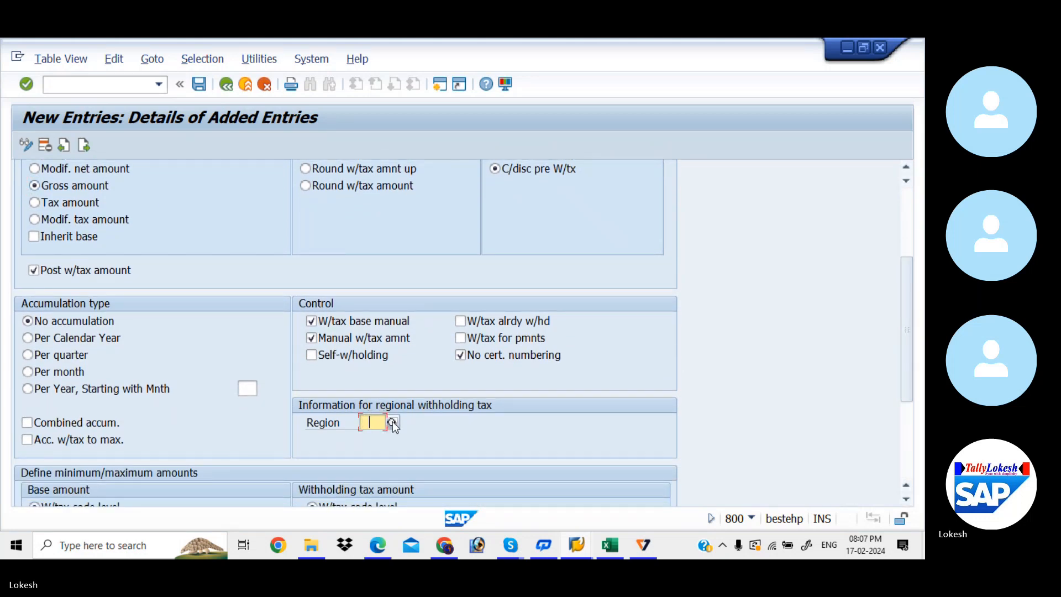
{"action": "left_click", "coordinate": [392, 422]}
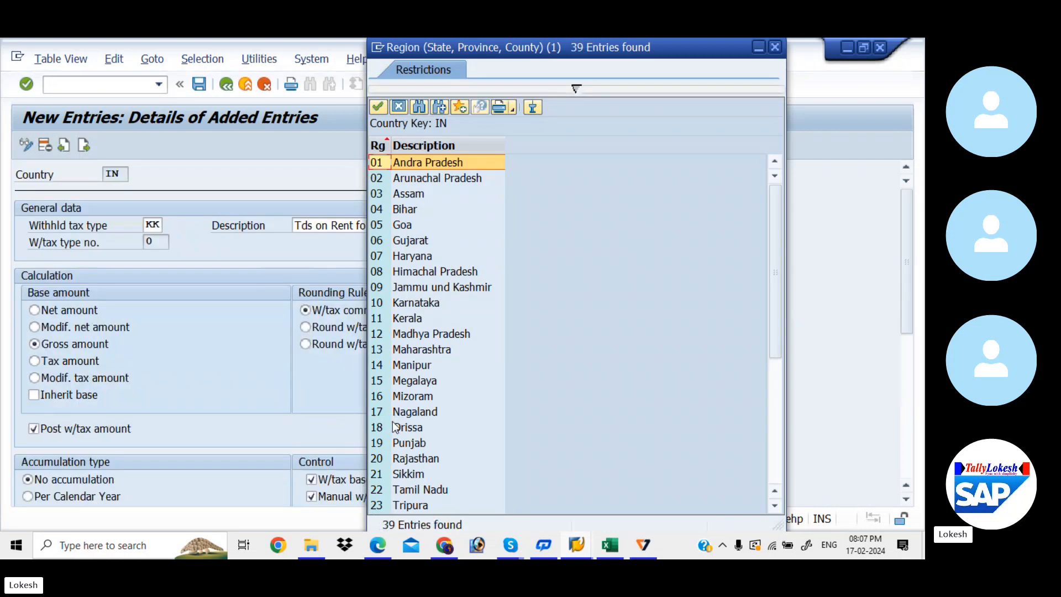
{"action": "double_click", "coordinate": [440, 163]}
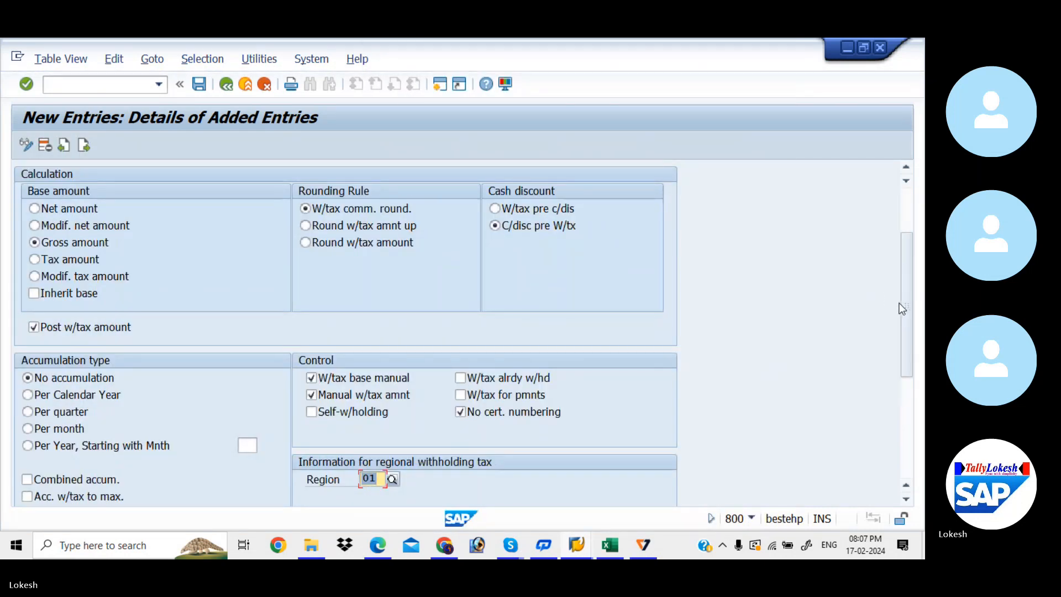
{"action": "left_click_drag", "start_coordinate": [906, 306], "coordinate": [904, 221]}
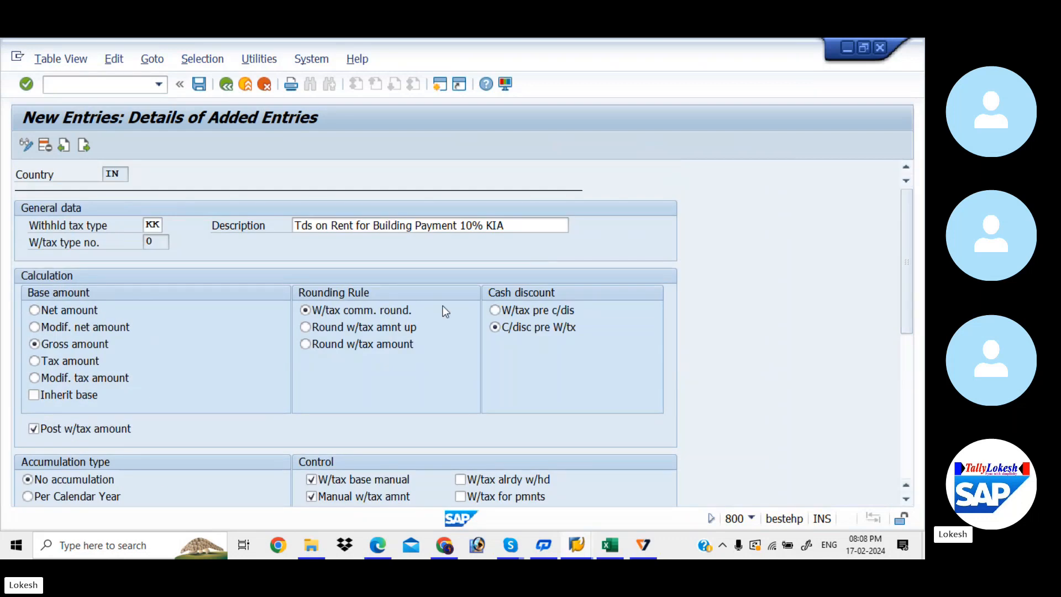
- Try to validate the new payment tax type as KK, and then with its type code replaced by KA
{"action": "key", "text": "Return"}
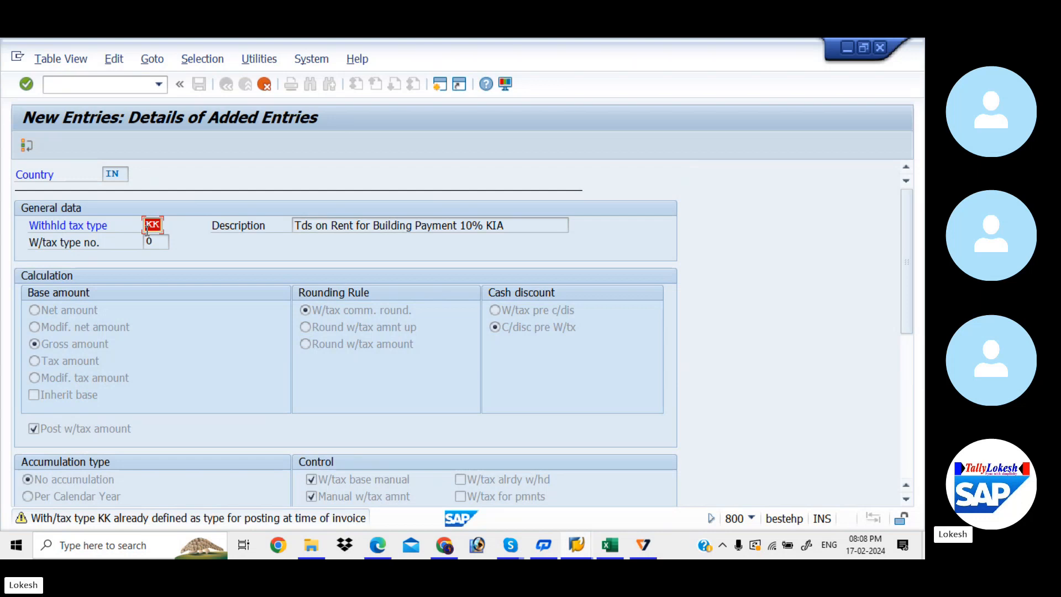
{"action": "type", "text": "KA"}
{"action": "key", "text": "Return"}
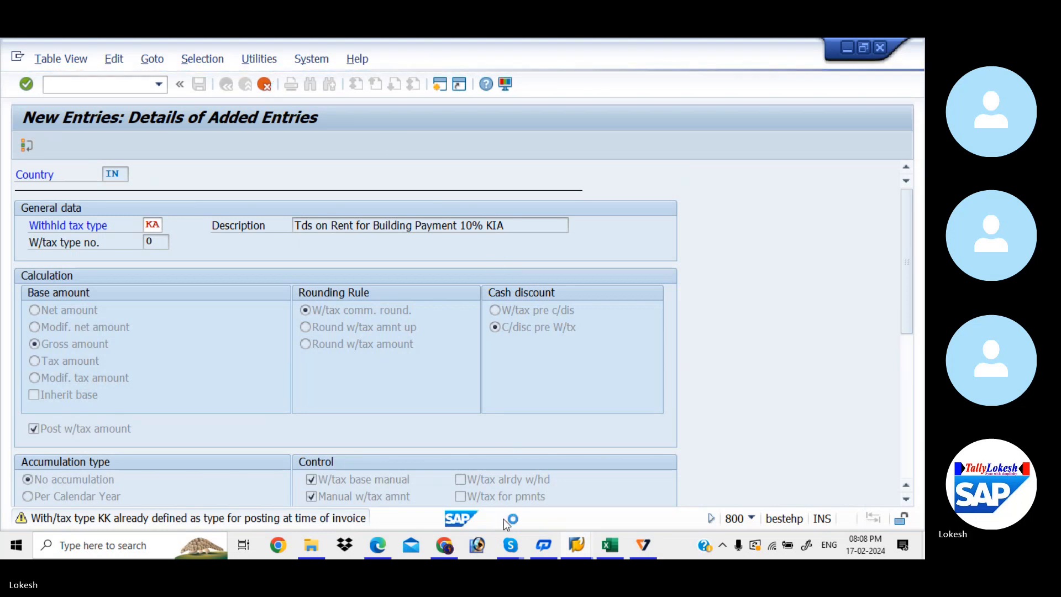
- Log on to SAP client 800 again with the user ID and password, ending any other logons in the system
{"action": "mouse_move", "coordinate": [579, 545]}
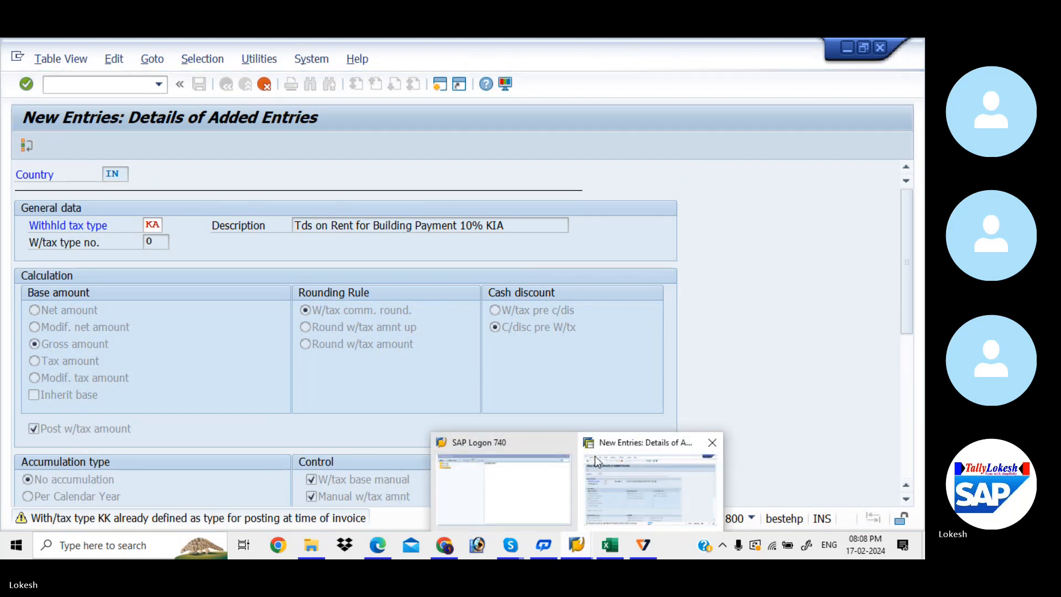
{"action": "left_click", "coordinate": [533, 490]}
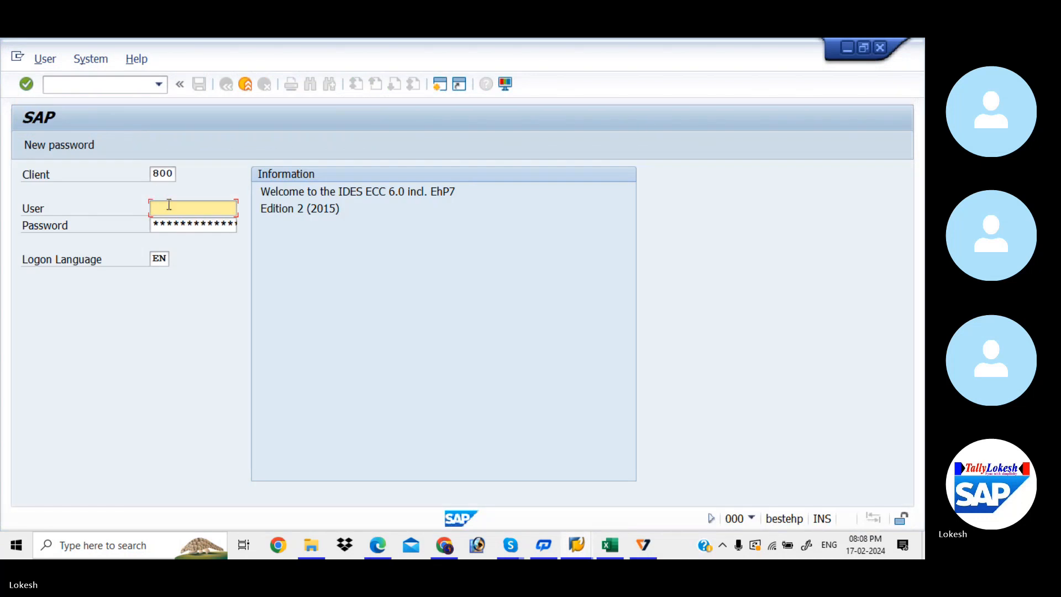
{"action": "left_click", "coordinate": [185, 221]}
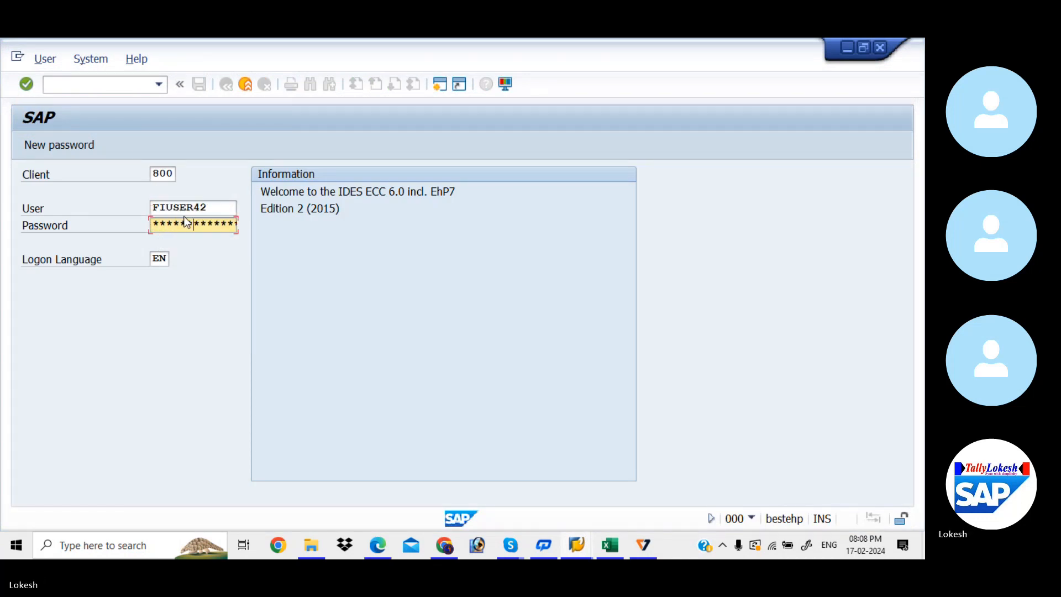
{"action": "key", "text": "Return"}
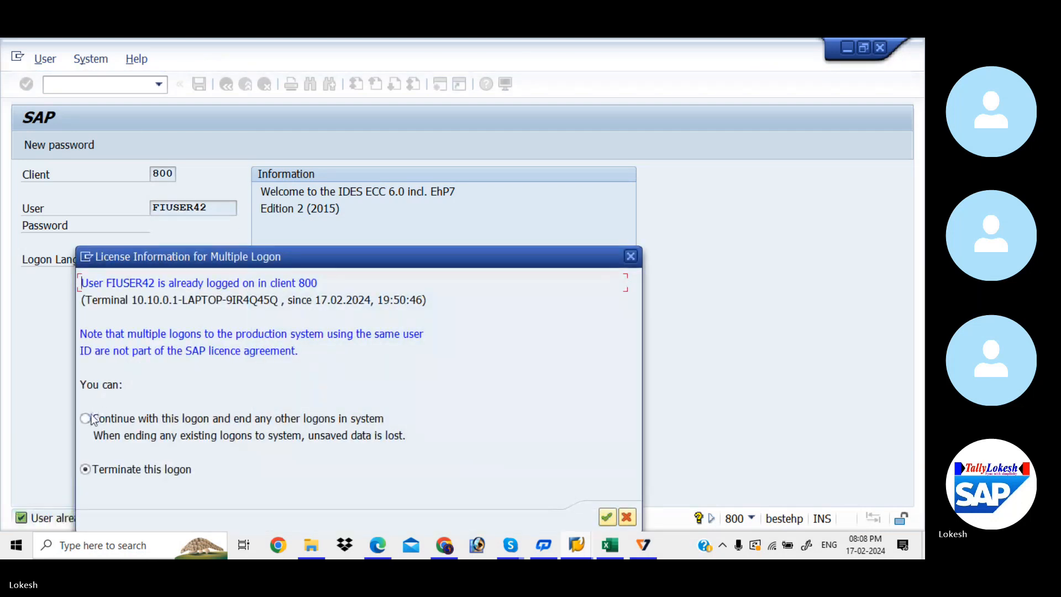
{"action": "left_click", "coordinate": [87, 419]}
{"action": "left_click", "coordinate": [606, 518]}
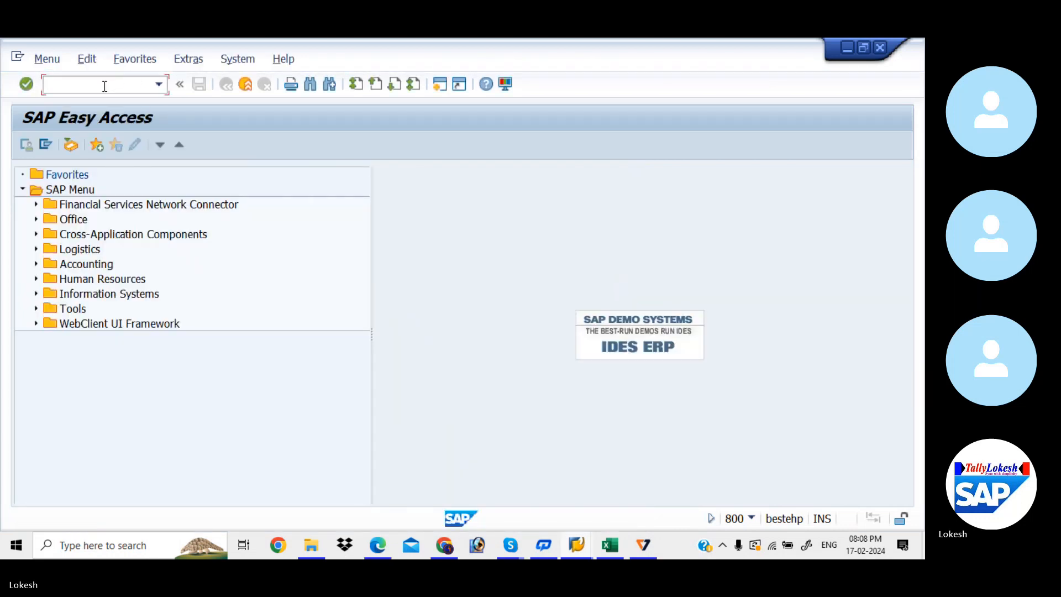
- Run transaction SPRO and display the SAP Customizing Implementation Guide
{"action": "type", "text": "SPRO"}
{"action": "key", "text": "Return"}
{"action": "left_click", "coordinate": [98, 146]}
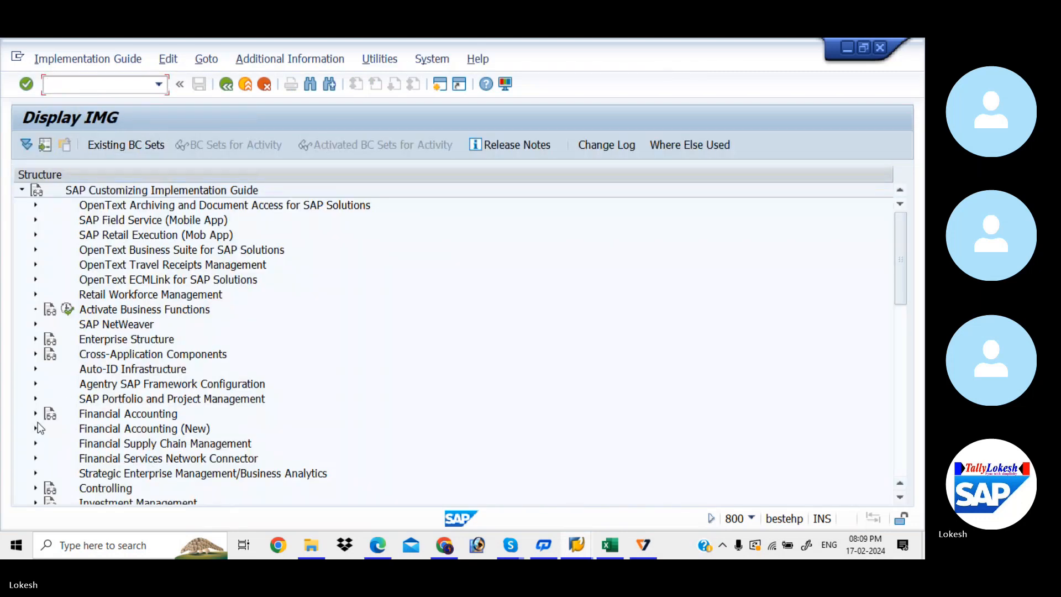
- Expand Financial Accounting (New) through Global Settings, Withholding Tax, Extended Withholding Tax and Calculation down to the Withholding Tax Type activities
{"action": "left_click", "coordinate": [36, 430]}
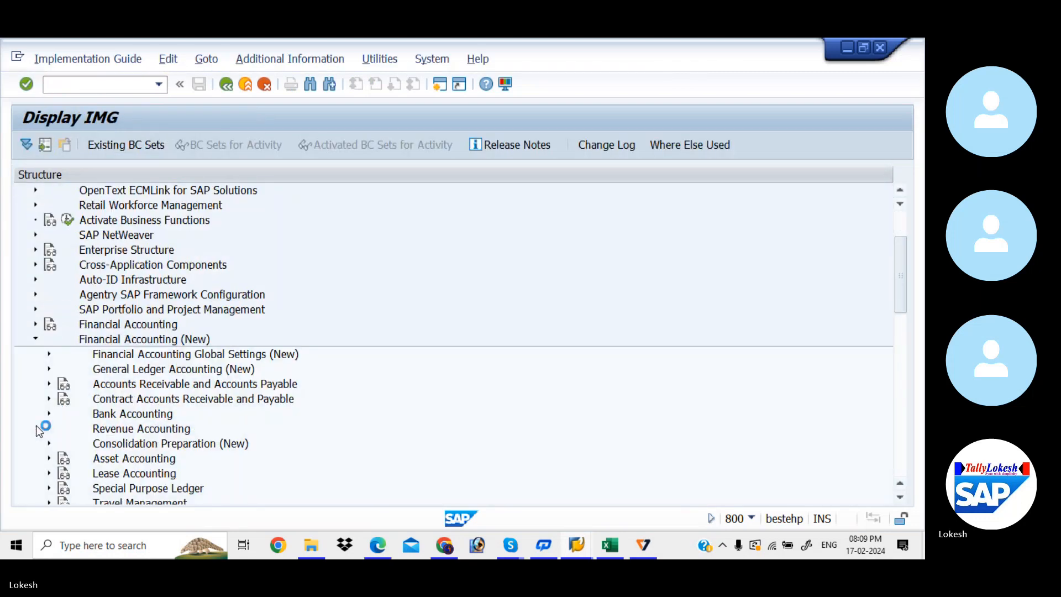
{"action": "left_click", "coordinate": [49, 355]}
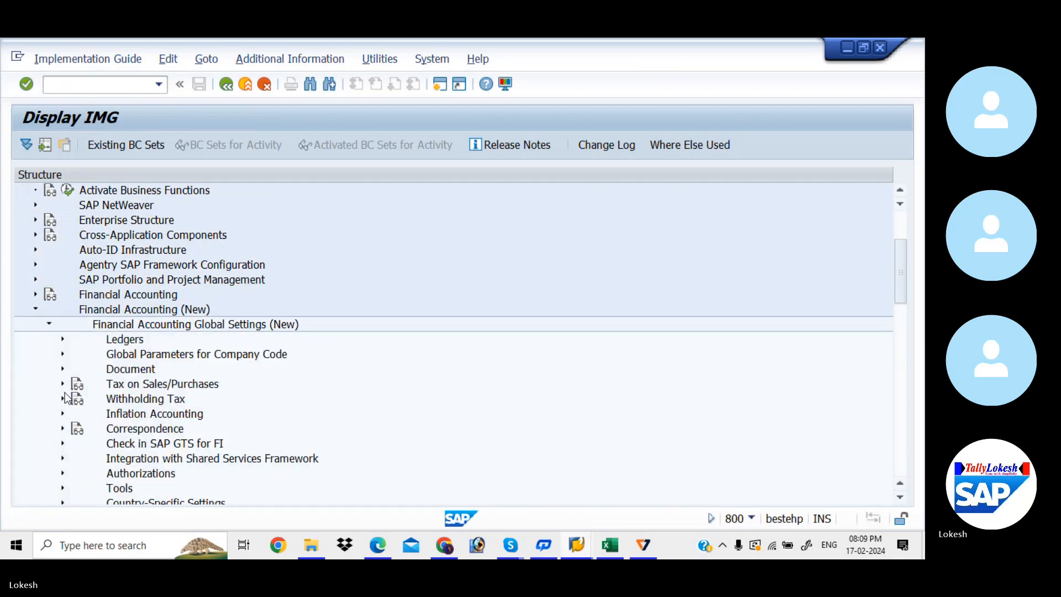
{"action": "left_click", "coordinate": [62, 398]}
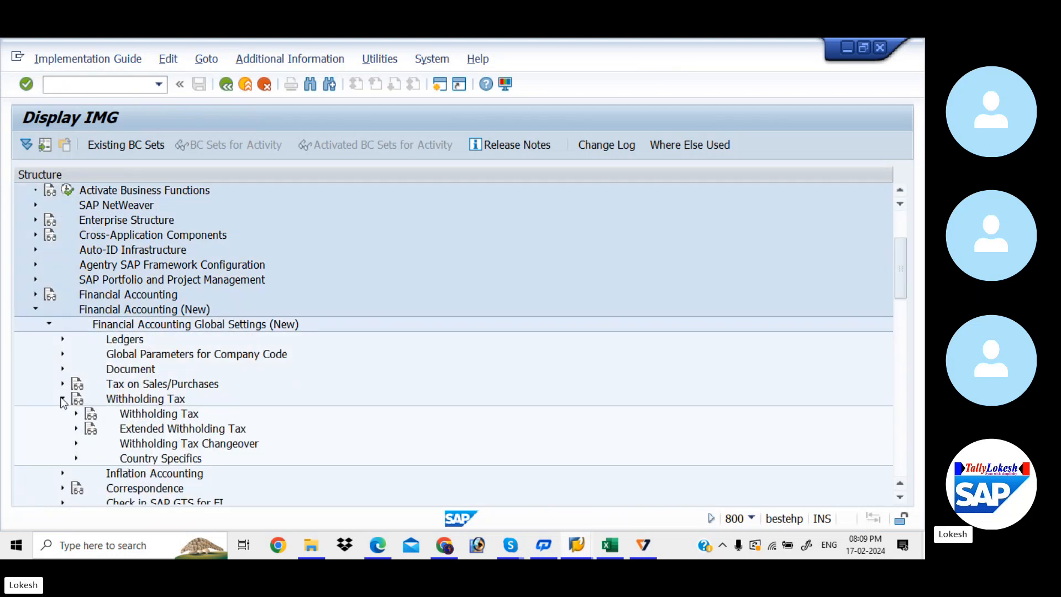
{"action": "left_click", "coordinate": [77, 429]}
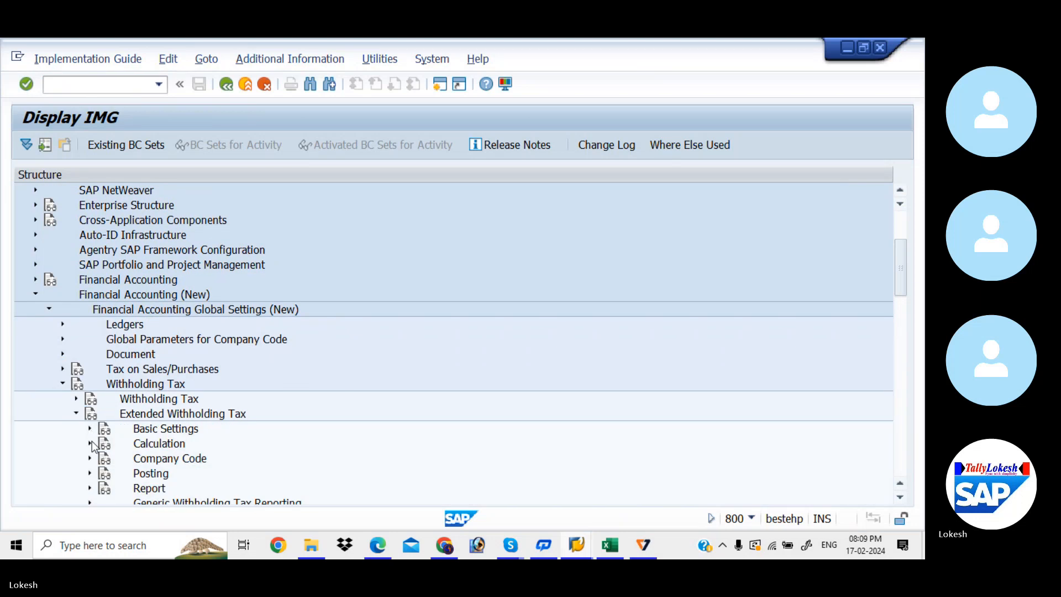
{"action": "left_click", "coordinate": [90, 443]}
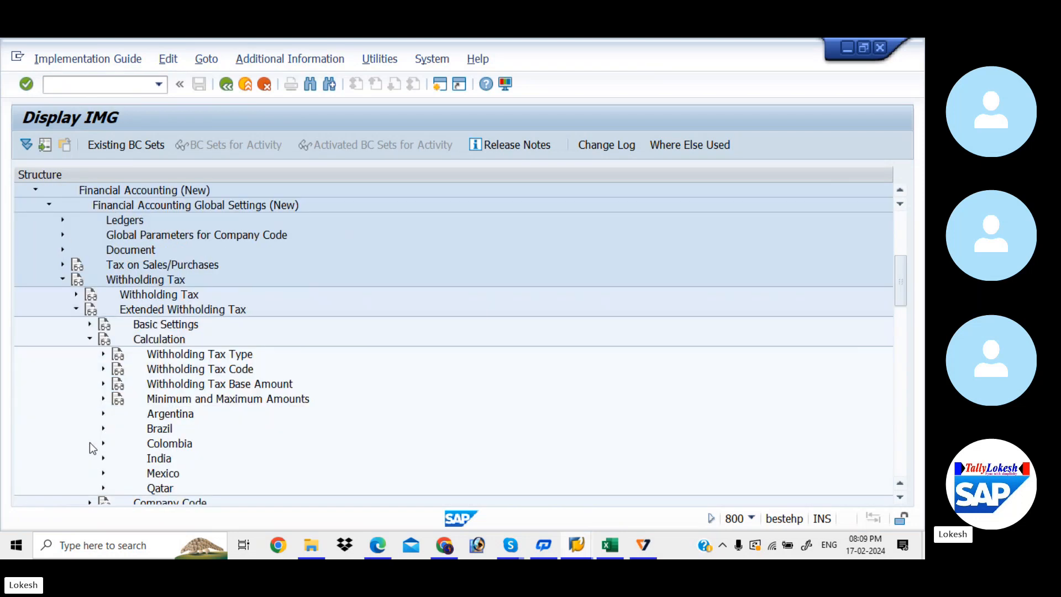
{"action": "left_click", "coordinate": [103, 354]}
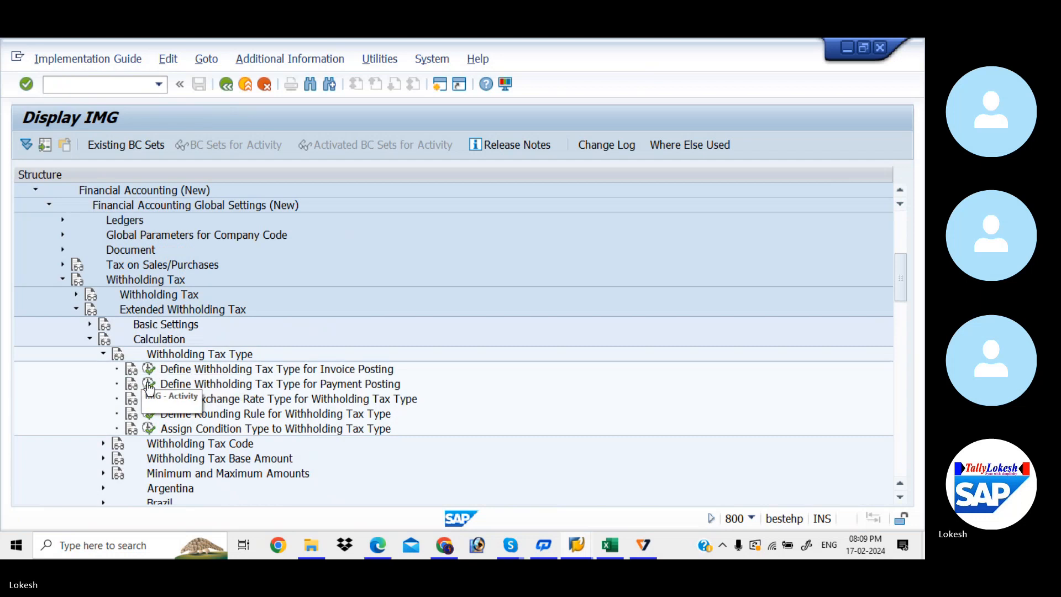
- Open the Define Withholding Tax Type for Payment Posting activity for country key IN
{"action": "left_click", "coordinate": [148, 384]}
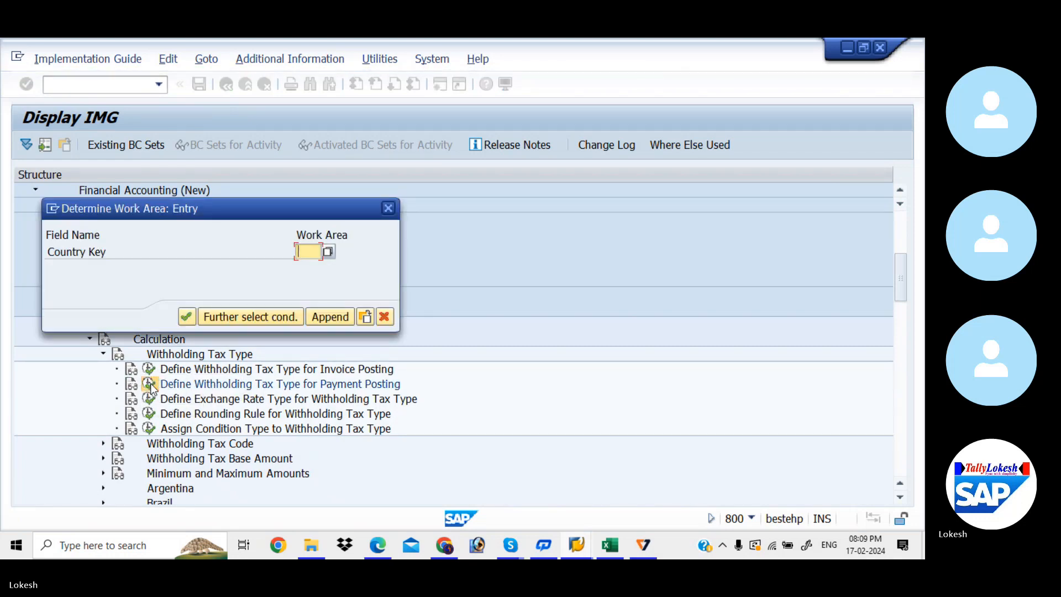
{"action": "key", "text": "BackSpace"}
{"action": "type", "text": "in"}
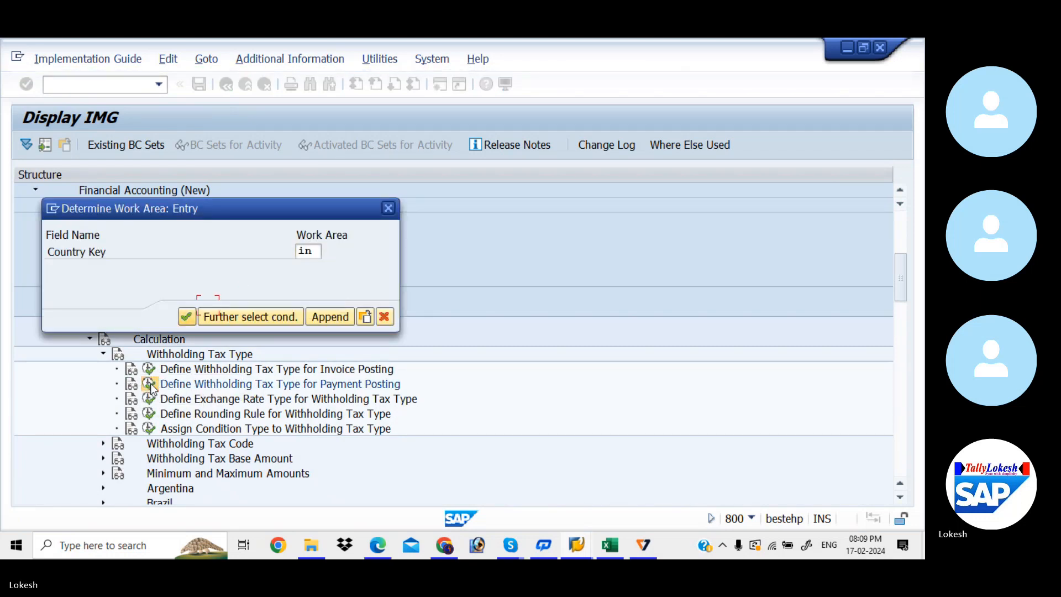
{"action": "key", "text": "Return"}
- Create a new payment posting tax type KA with the description "Tds on Rent for Building Payment 10% KIA"
{"action": "left_click", "coordinate": [92, 143]}
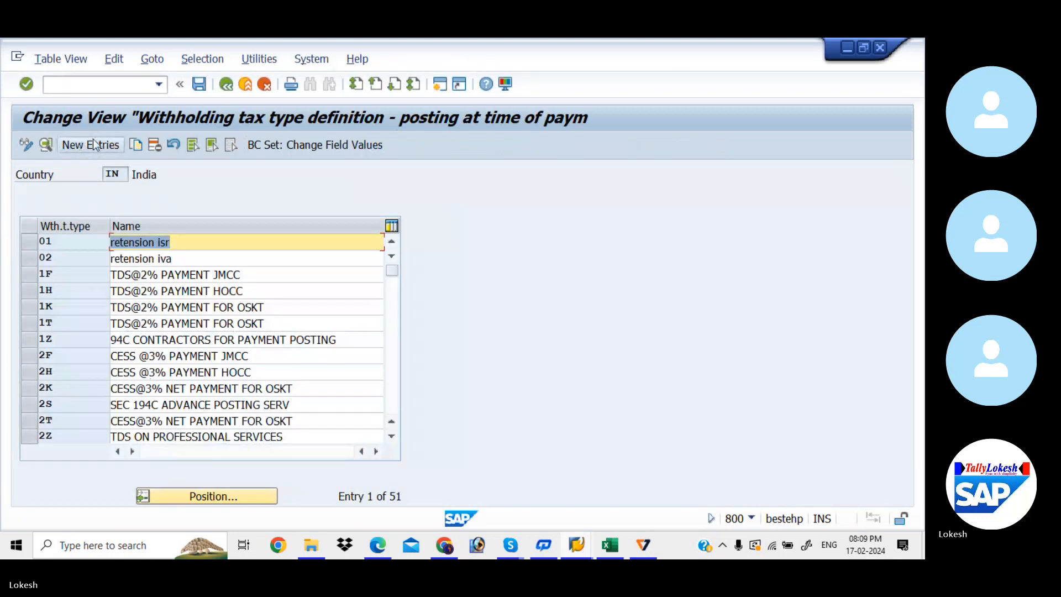
{"action": "type", "text": "K"}
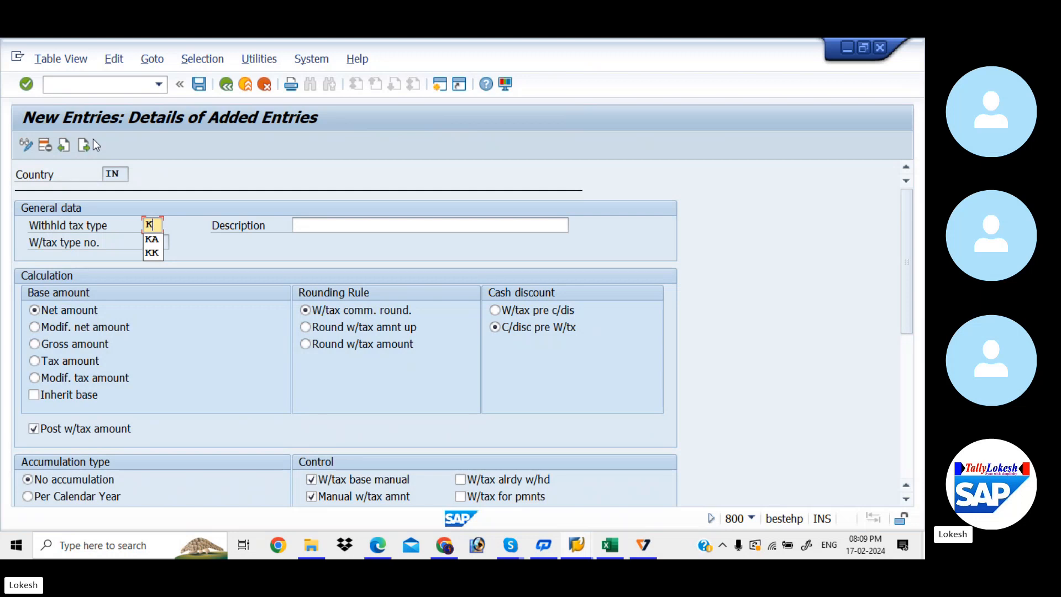
{"action": "key", "text": "Down"}
{"action": "key", "text": "Tab"}
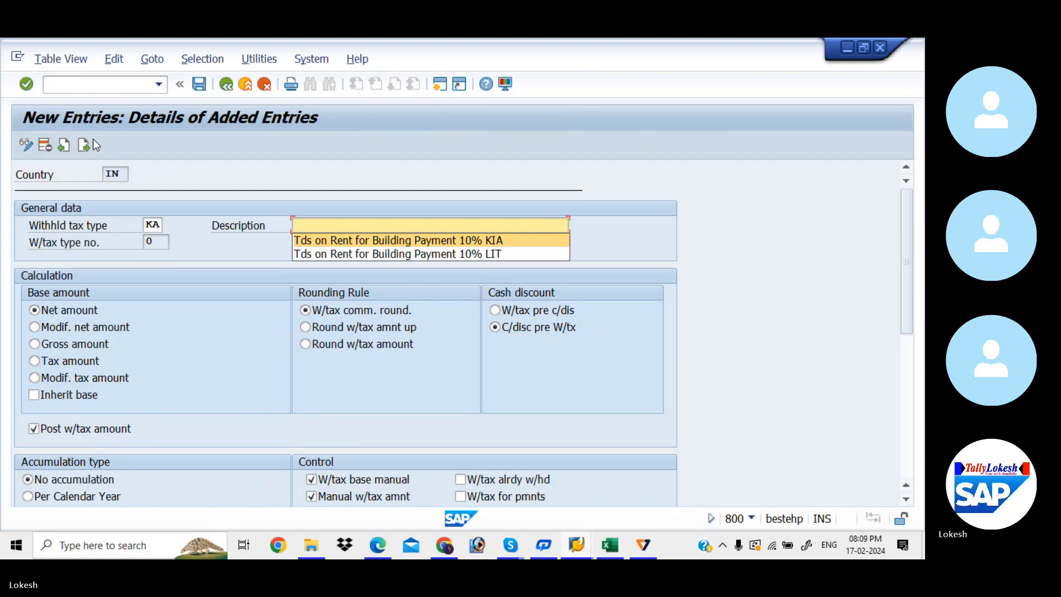
{"action": "key", "text": "Return"}
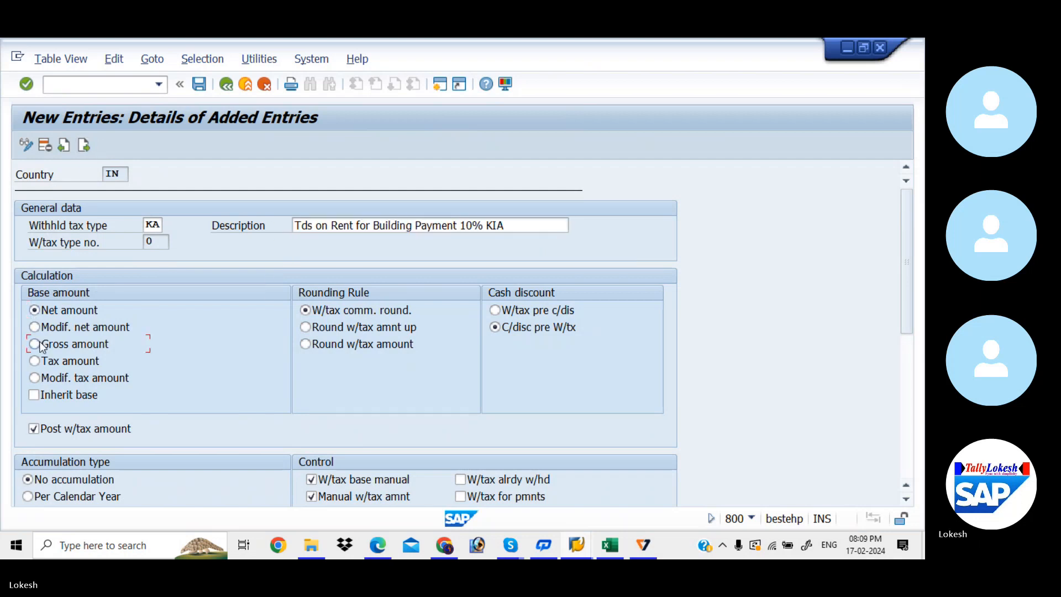
- Set tax type KA's base amount to Gross amount and its region to 01, and validate the entry
{"action": "left_click_drag", "start_coordinate": [904, 229], "coordinate": [677, 384]}
{"action": "left_click", "coordinate": [368, 251]}
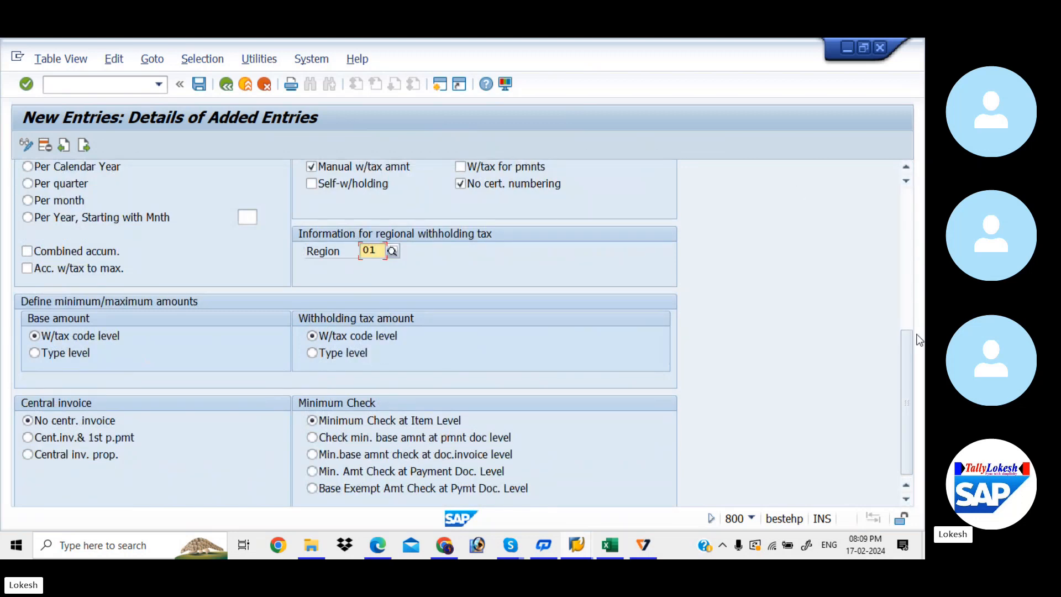
{"action": "left_click_drag", "start_coordinate": [909, 352], "coordinate": [902, 213]}
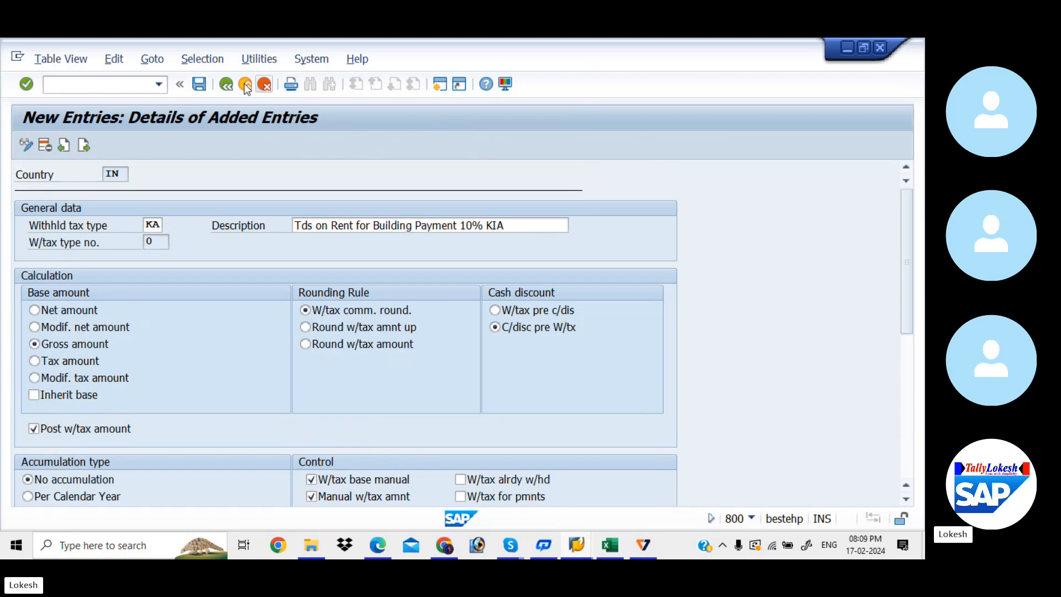
{"action": "key", "text": "Return"}
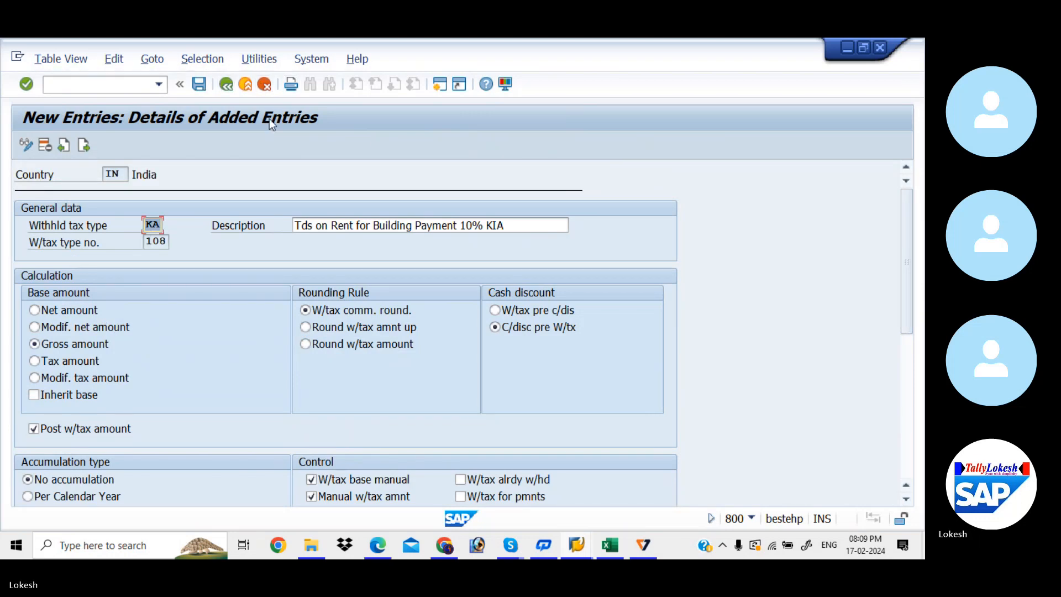
- Save payment posting tax type KA under the customizing request for the KIAB withholding tax configuration
{"action": "left_click", "coordinate": [199, 84]}
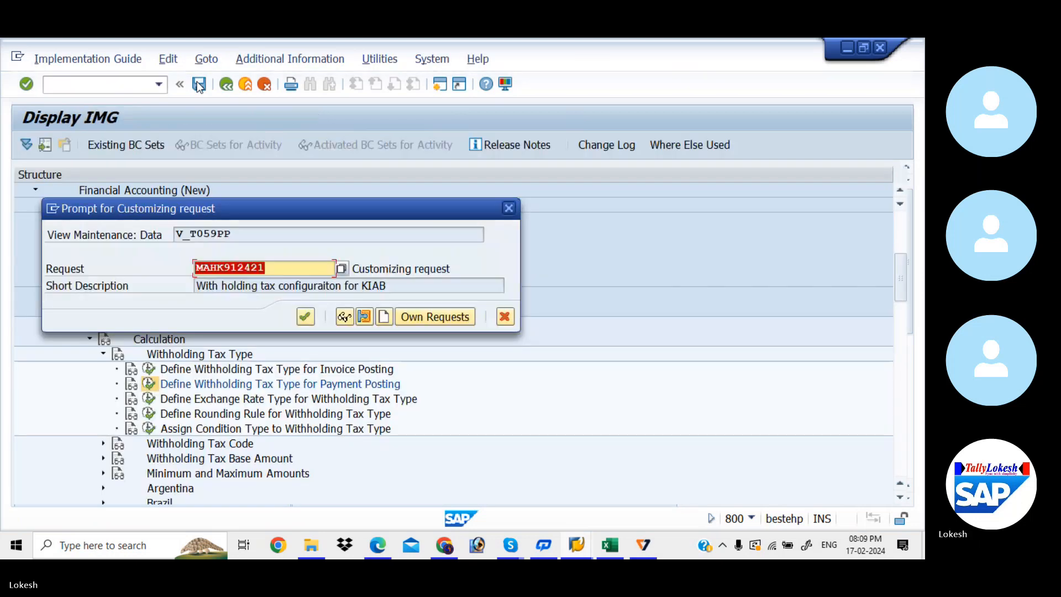
{"action": "left_click", "coordinate": [305, 317]}
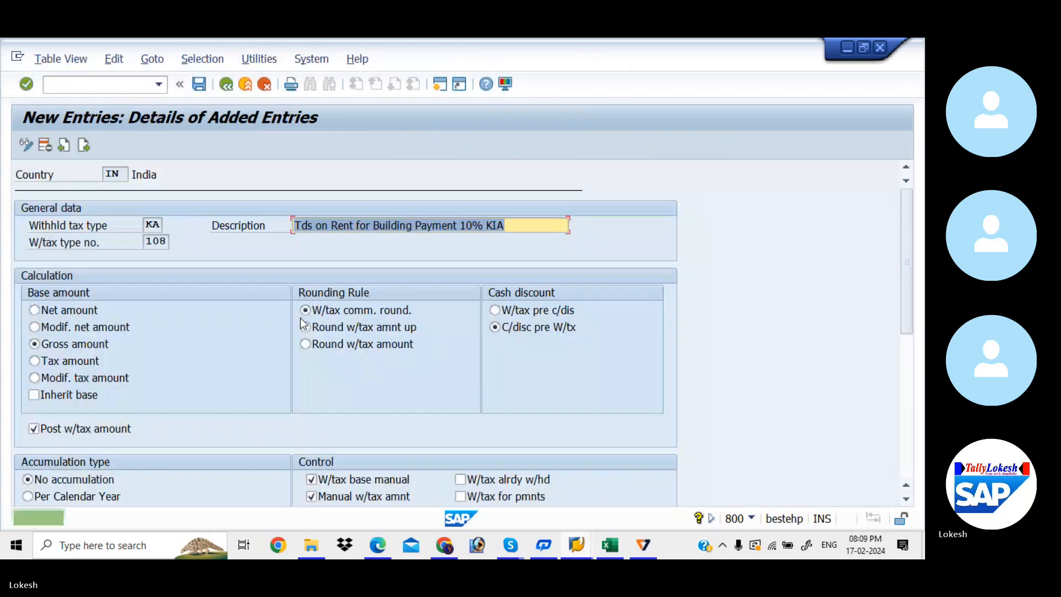
- Switch to the Excel With Holding Tax sheet and record KA in cell C7 for the payment posting step
{"action": "key", "text": "alt+Tab"}
{"action": "key", "text": "alt+Tab"}
{"action": "key", "text": "alt+Tab"}
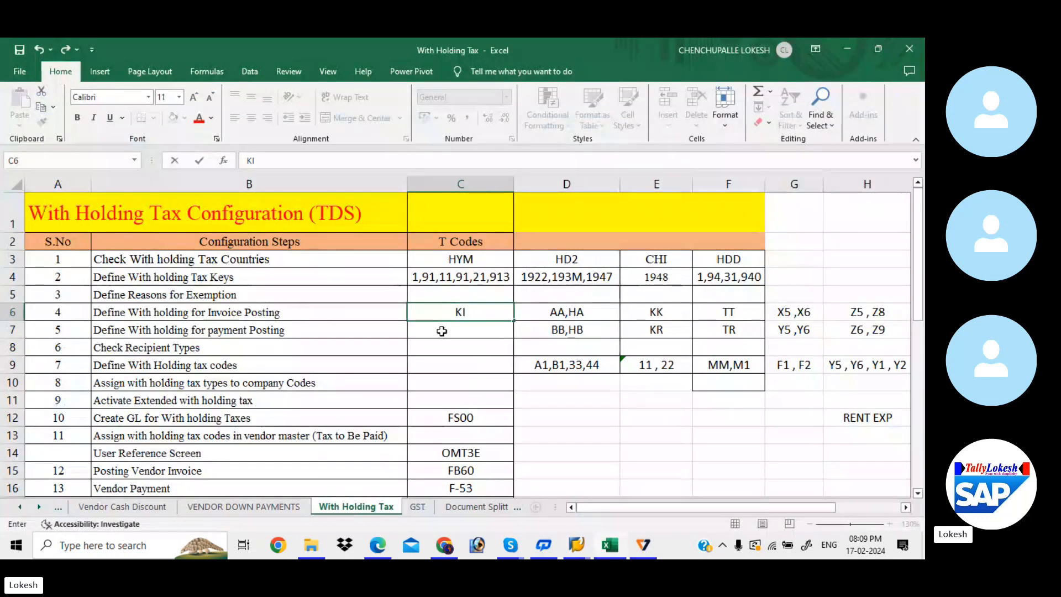
{"action": "left_click", "coordinate": [442, 331]}
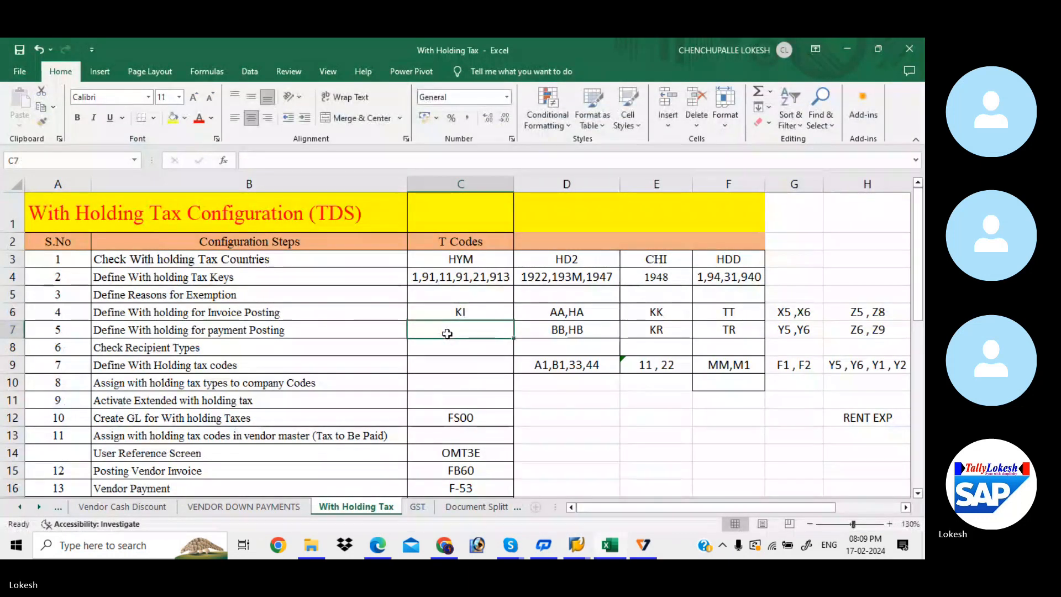
{"action": "type", "text": "KA"}
{"action": "left_click", "coordinate": [461, 348]}
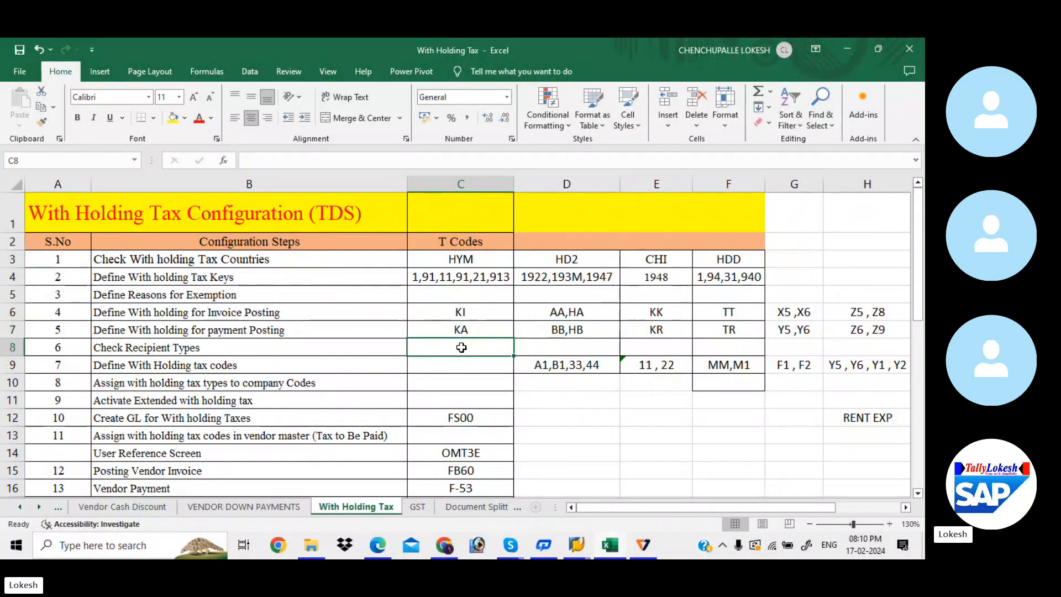
- Return to SAP, leave the KA entry and open Check Recipient Types under Basic Settings for country key IN
{"action": "key", "text": "alt+Tab"}
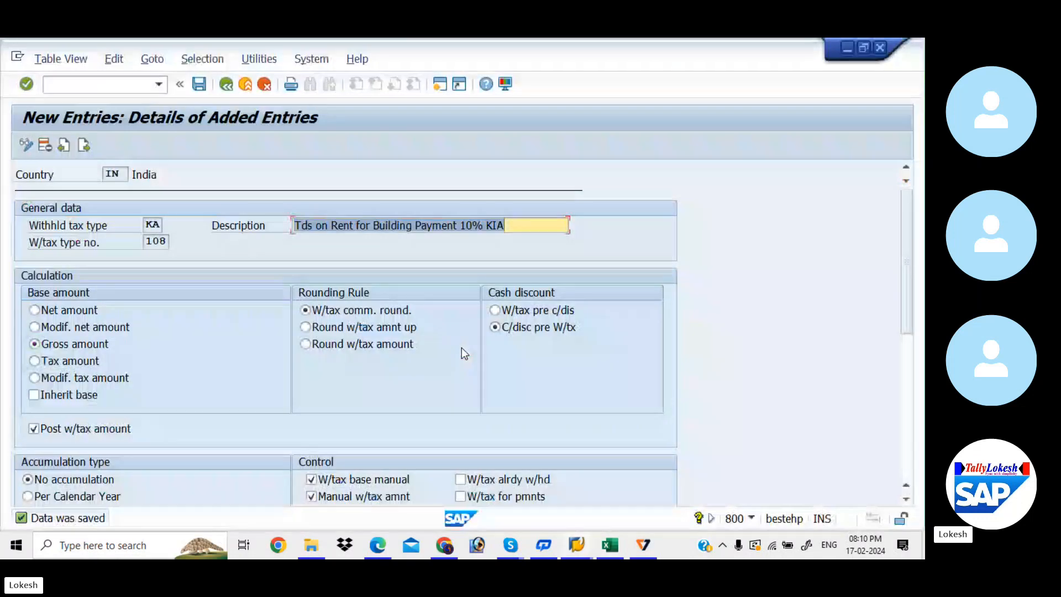
{"action": "left_click", "coordinate": [226, 85]}
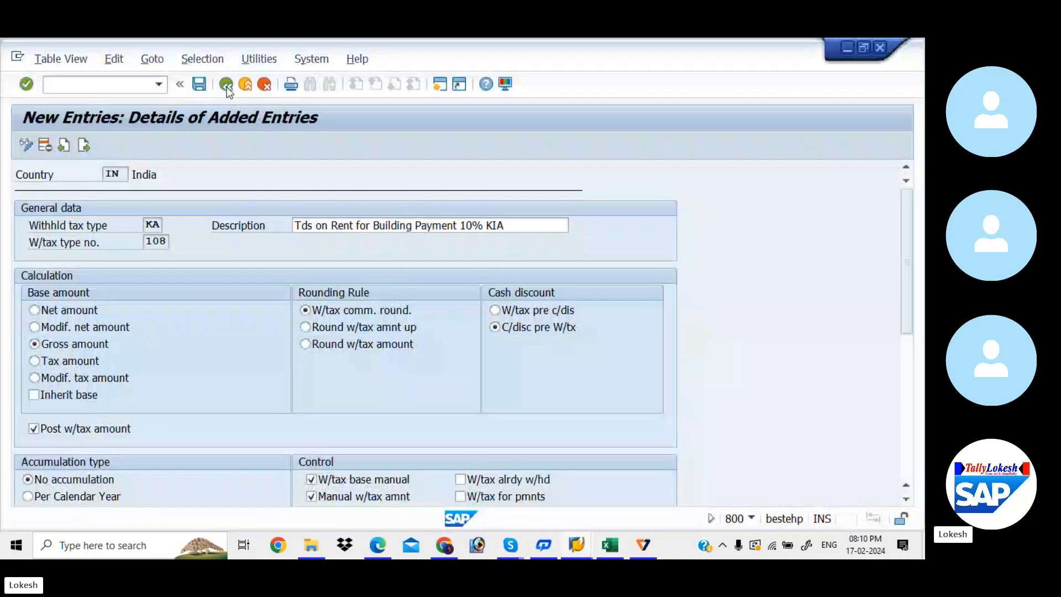
{"action": "left_click", "coordinate": [227, 87]}
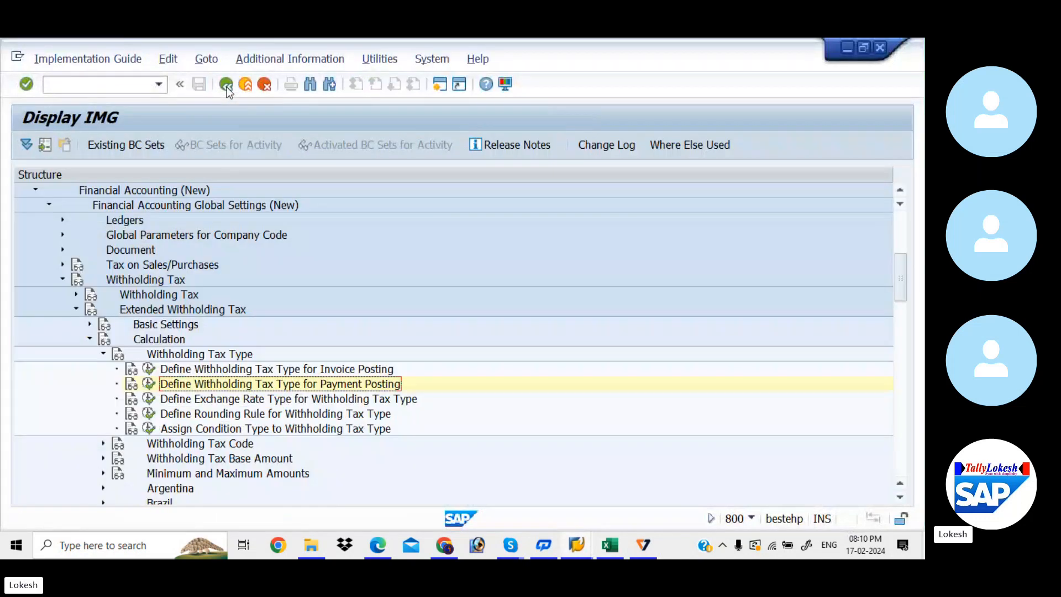
{"action": "left_click", "coordinate": [104, 354]}
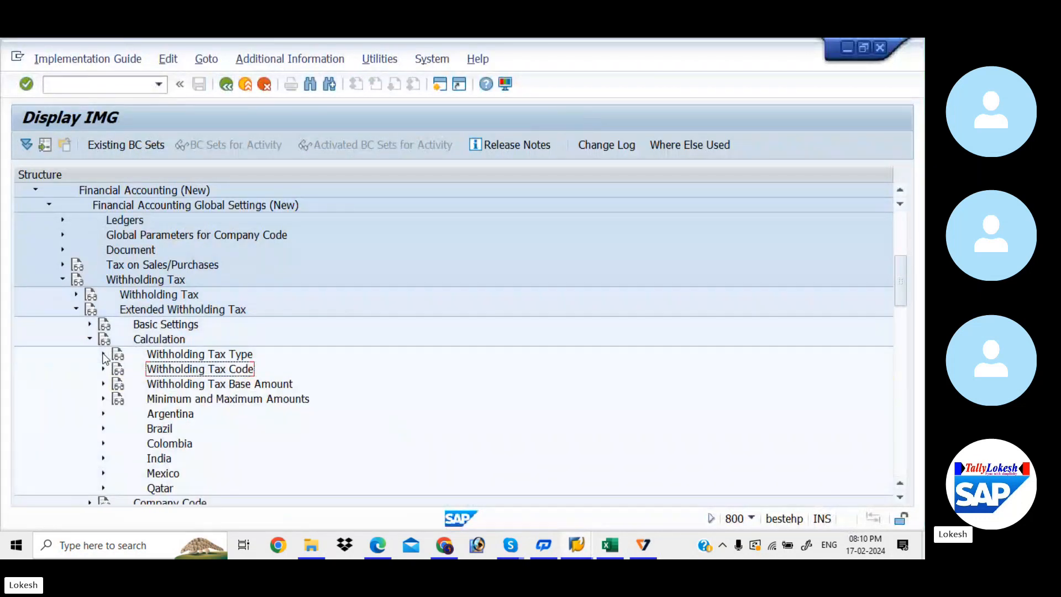
{"action": "left_click", "coordinate": [89, 339]}
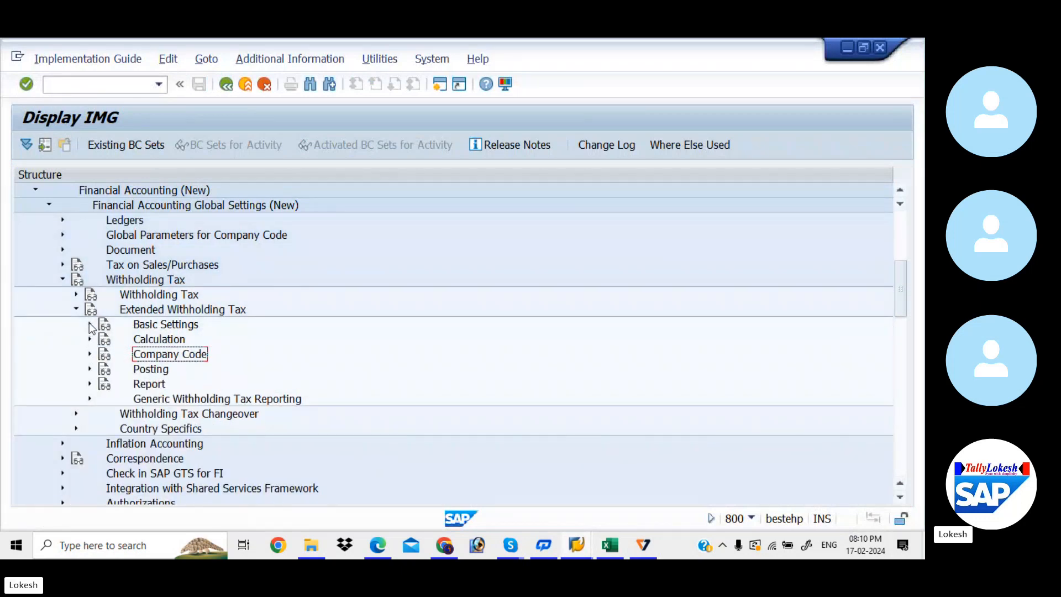
{"action": "left_click", "coordinate": [89, 324]}
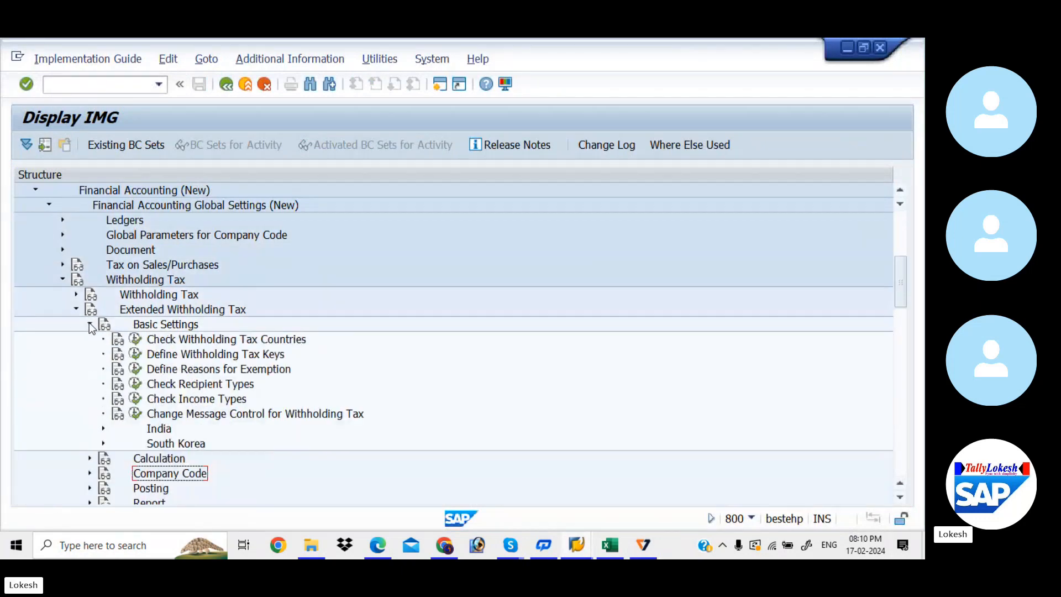
{"action": "left_click", "coordinate": [135, 384]}
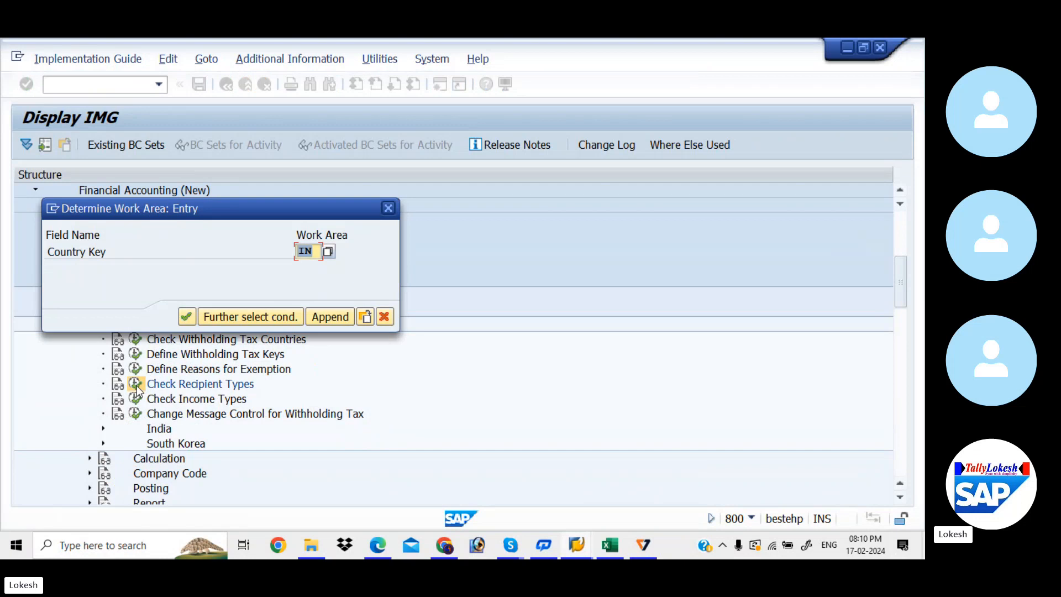
{"action": "left_click", "coordinate": [187, 317]}
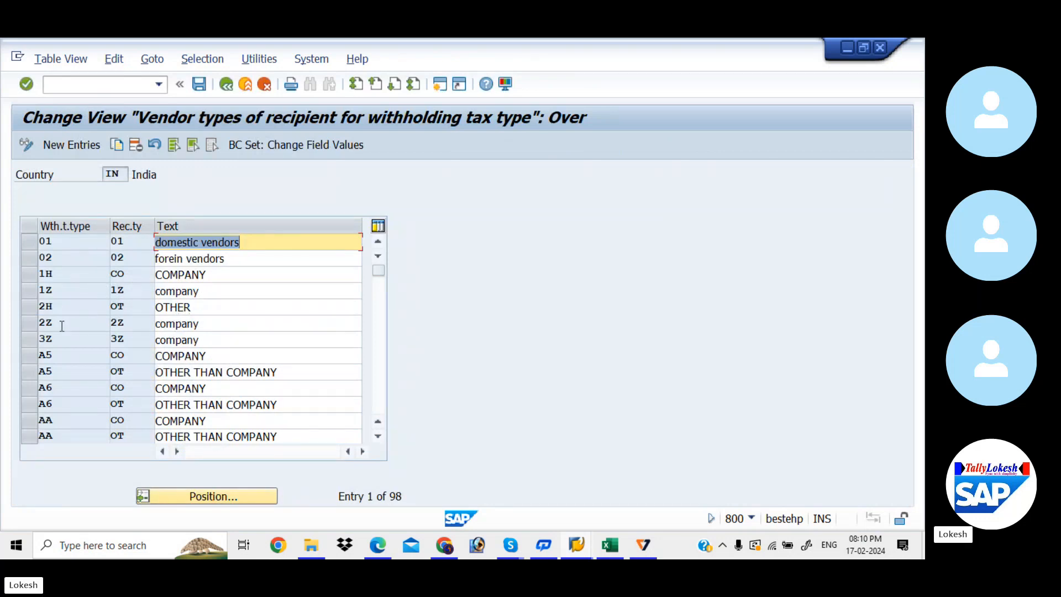
- Copy the four recipient type entries of tax types A5 and A6 (CO and OT) as templates for new entries
{"action": "left_click", "coordinate": [29, 354]}
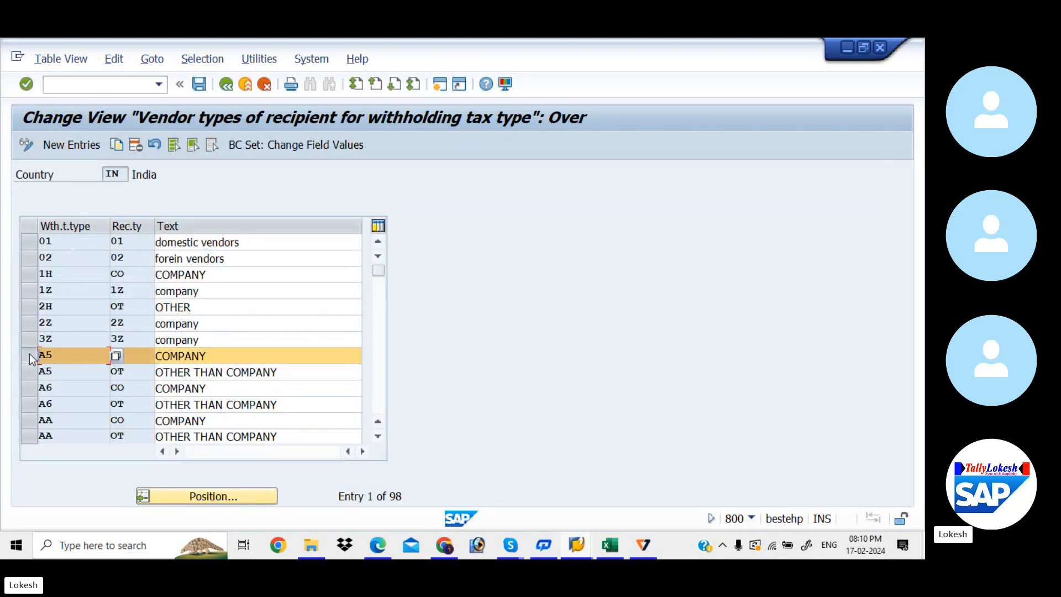
{"action": "left_click", "coordinate": [29, 372]}
{"action": "left_click", "coordinate": [29, 389]}
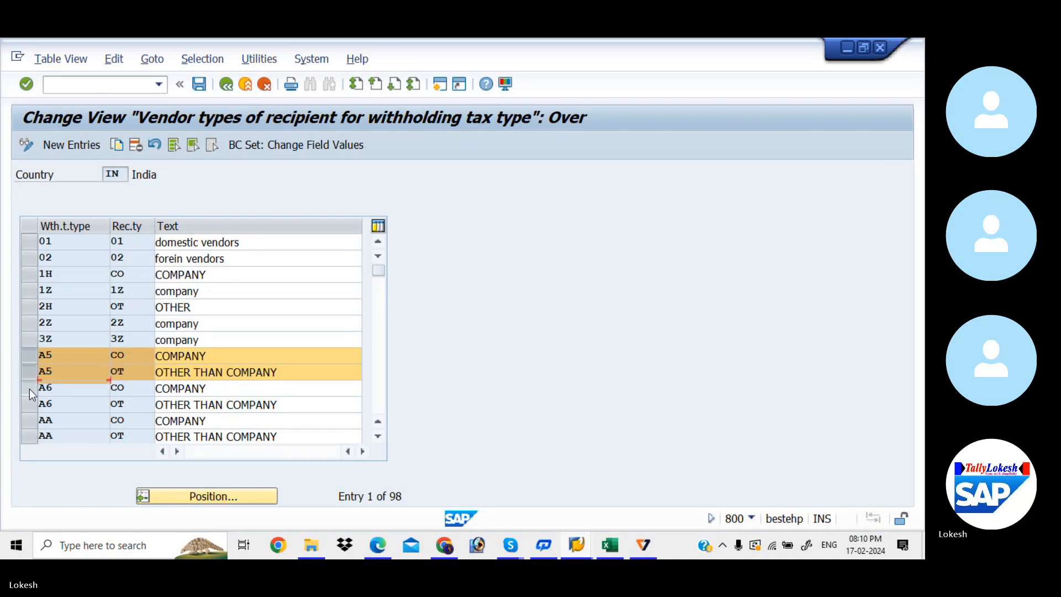
{"action": "left_click", "coordinate": [28, 405]}
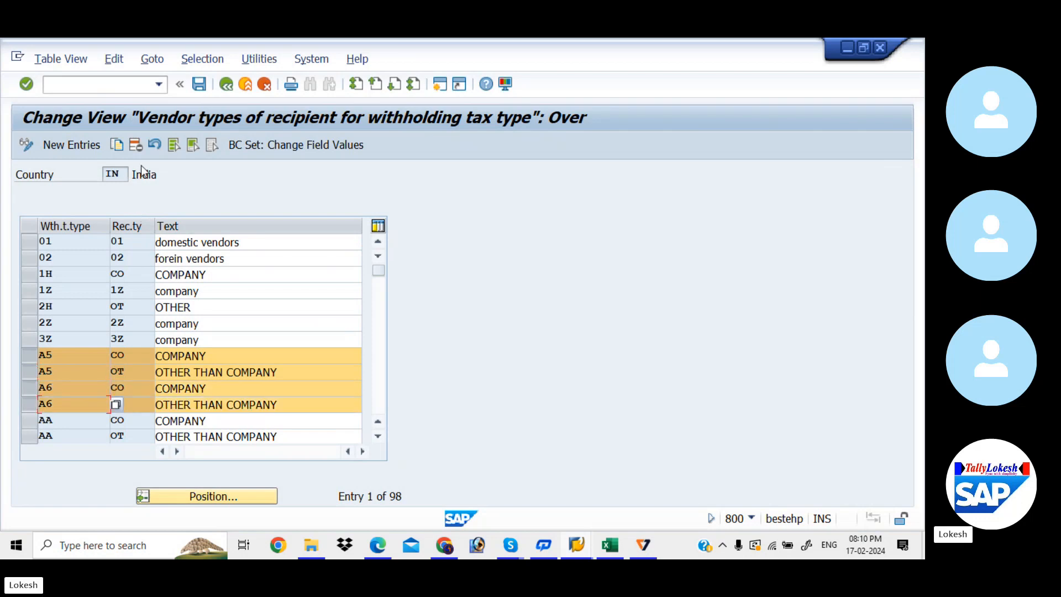
{"action": "left_click", "coordinate": [117, 145]}
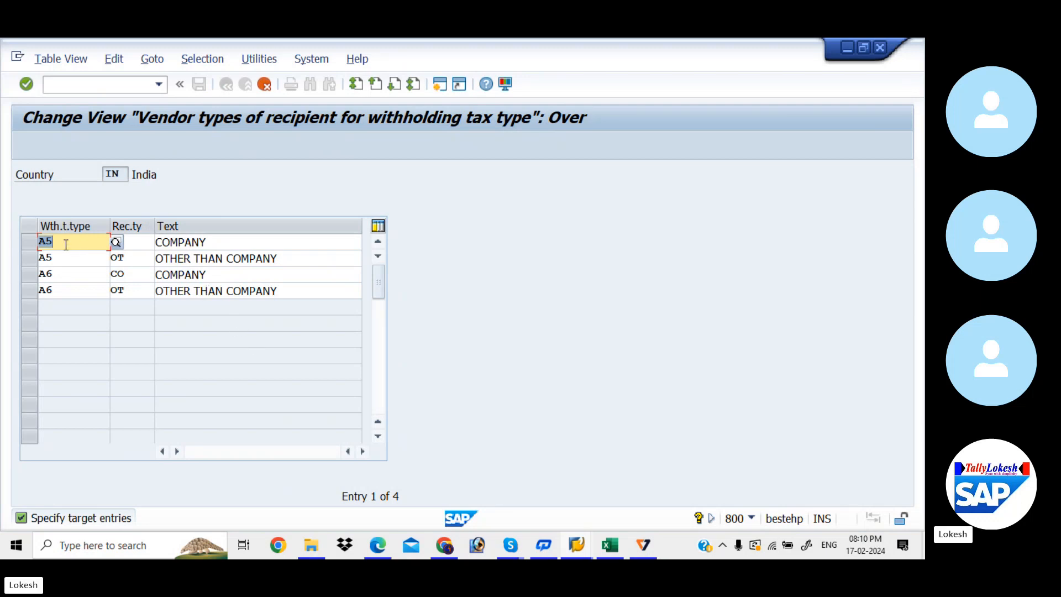
- Change the withholding tax type of the two copied A5 entries, CO and OT, to KI
{"action": "key", "text": "BackSpace"}
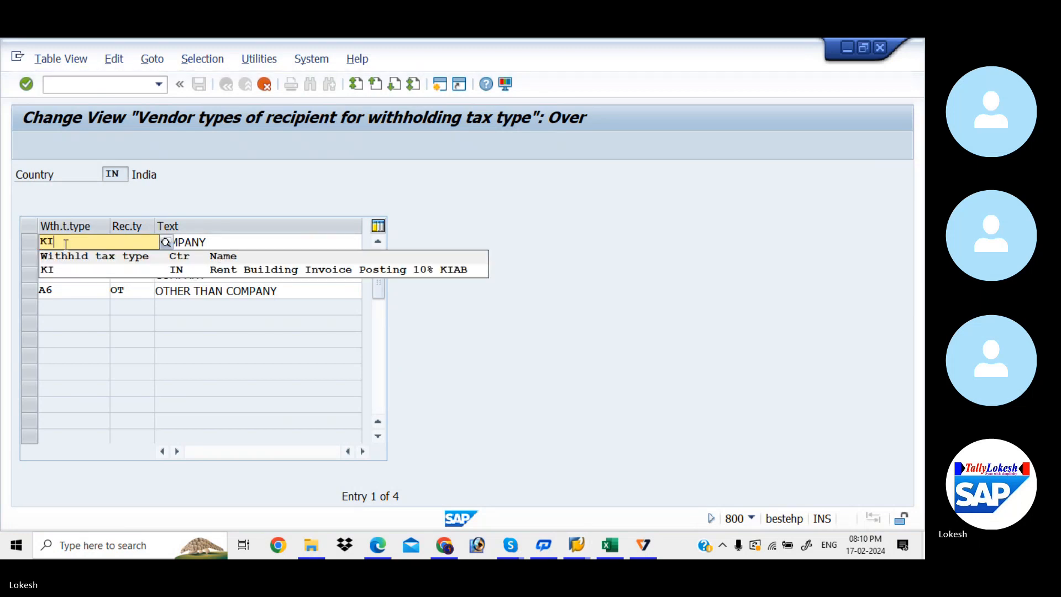
{"action": "key", "text": "Down"}
{"action": "key", "text": "Return"}
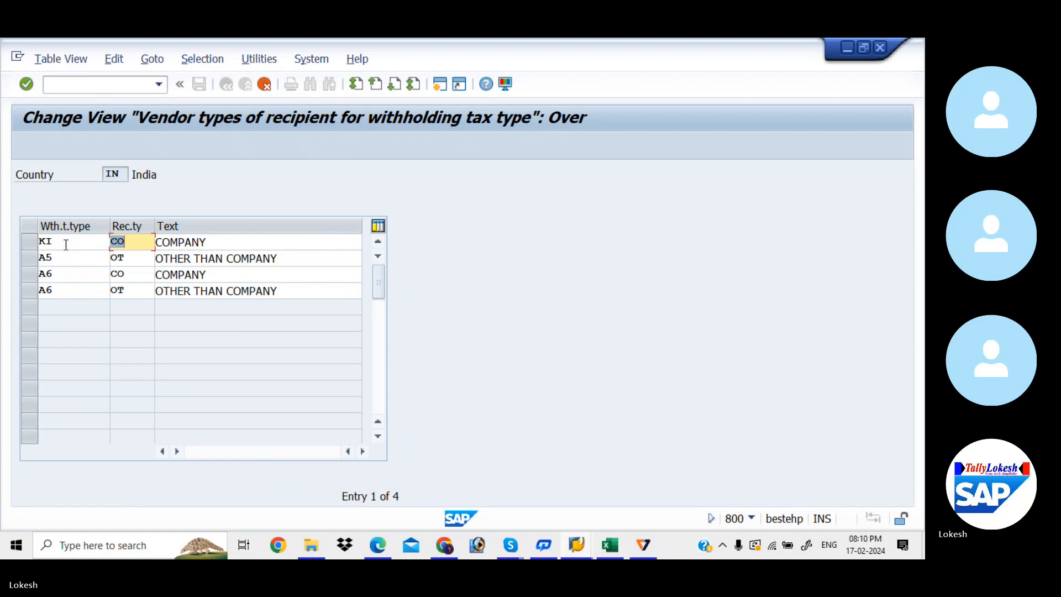
{"action": "left_click", "coordinate": [61, 259]}
{"action": "key", "text": "BackSpace"}
{"action": "key", "text": "BackSpace"}
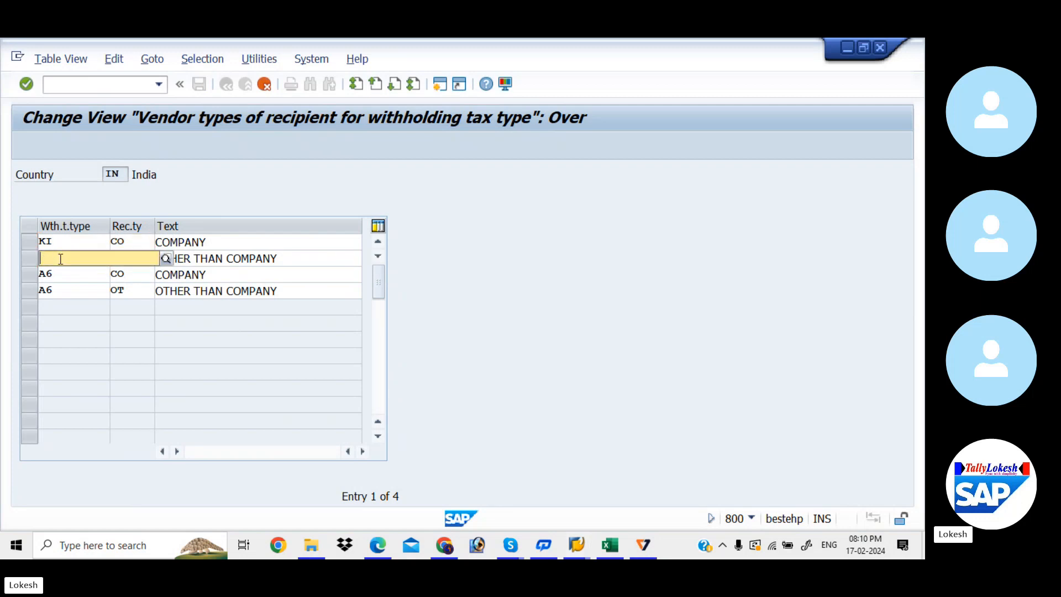
{"action": "type", "text": "KI"}
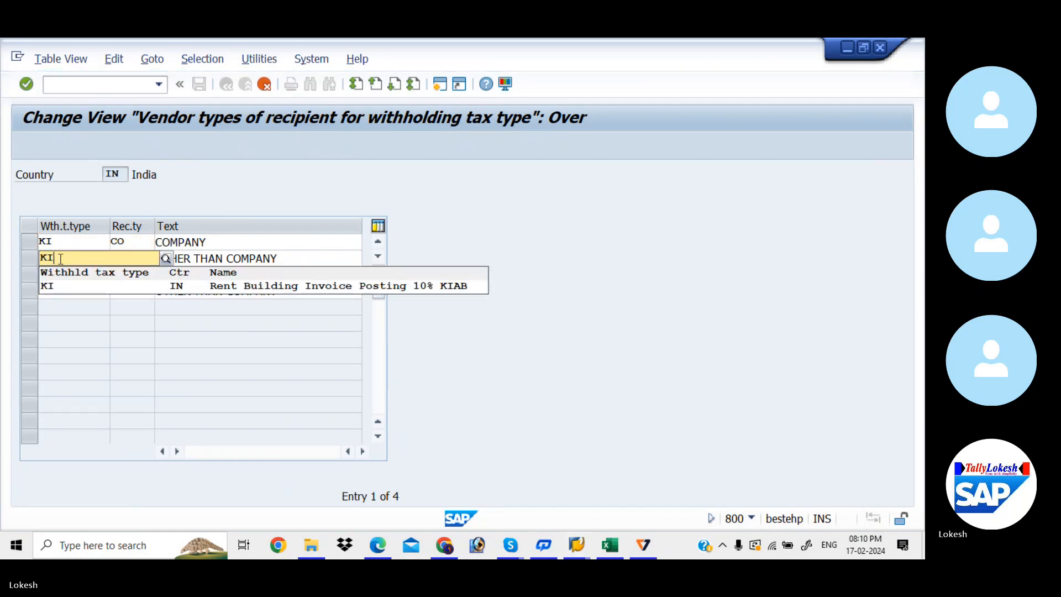
{"action": "key", "text": "Down"}
{"action": "key", "text": "Return"}
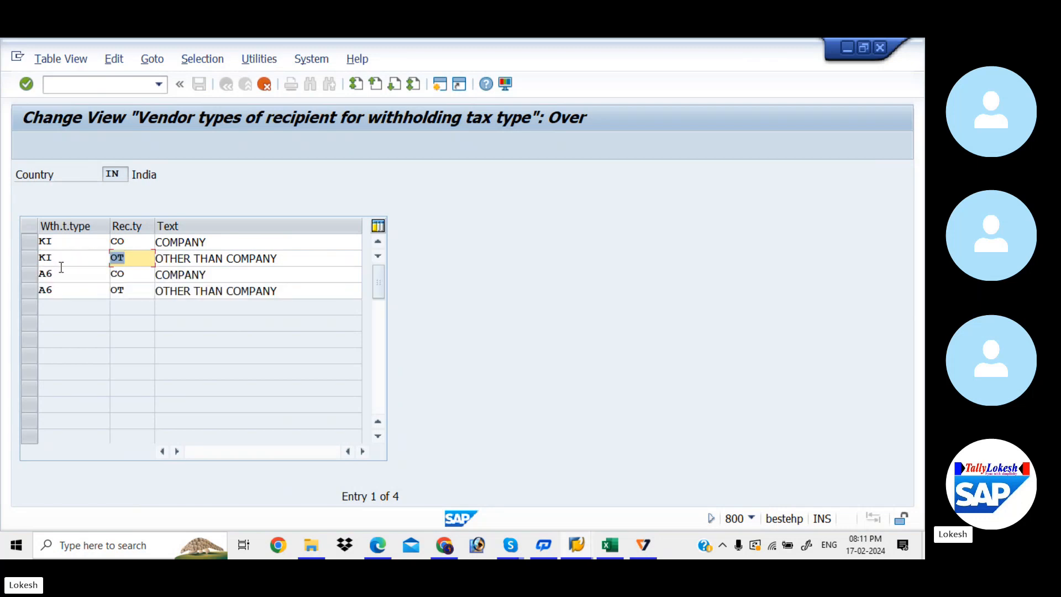
- Change the withholding tax type of the two copied A6 entries, CO and OT, to KA
{"action": "left_click", "coordinate": [61, 268]}
{"action": "key", "text": "BackSpace"}
{"action": "key", "text": "BackSpace"}
{"action": "type", "text": "KA"}
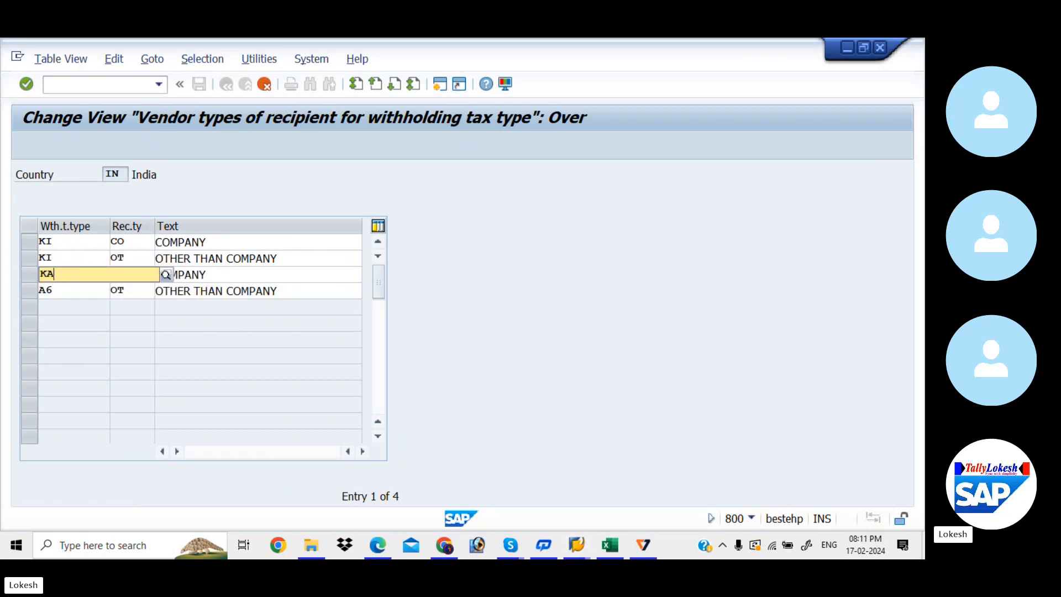
{"action": "key", "text": "Tab"}
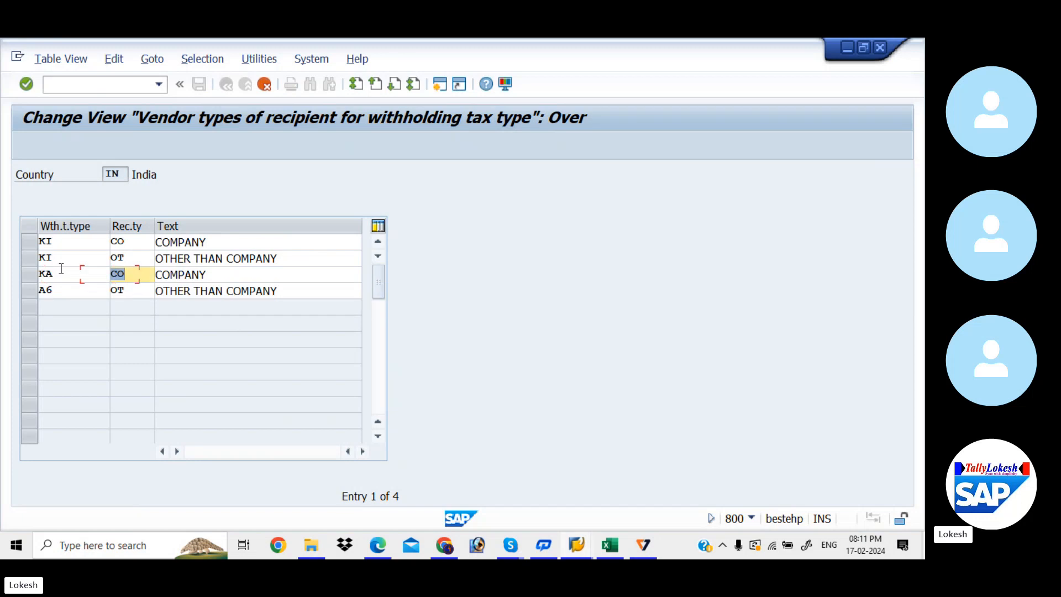
{"action": "left_click", "coordinate": [65, 292]}
{"action": "key", "text": "BackSpace"}
{"action": "key", "text": "BackSpace"}
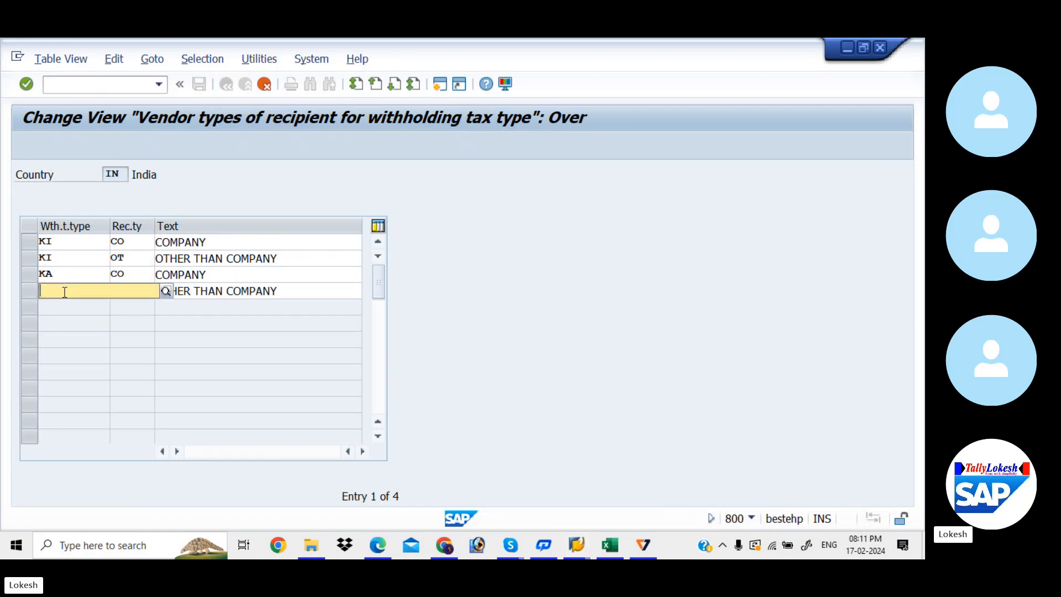
{"action": "type", "text": "KA"}
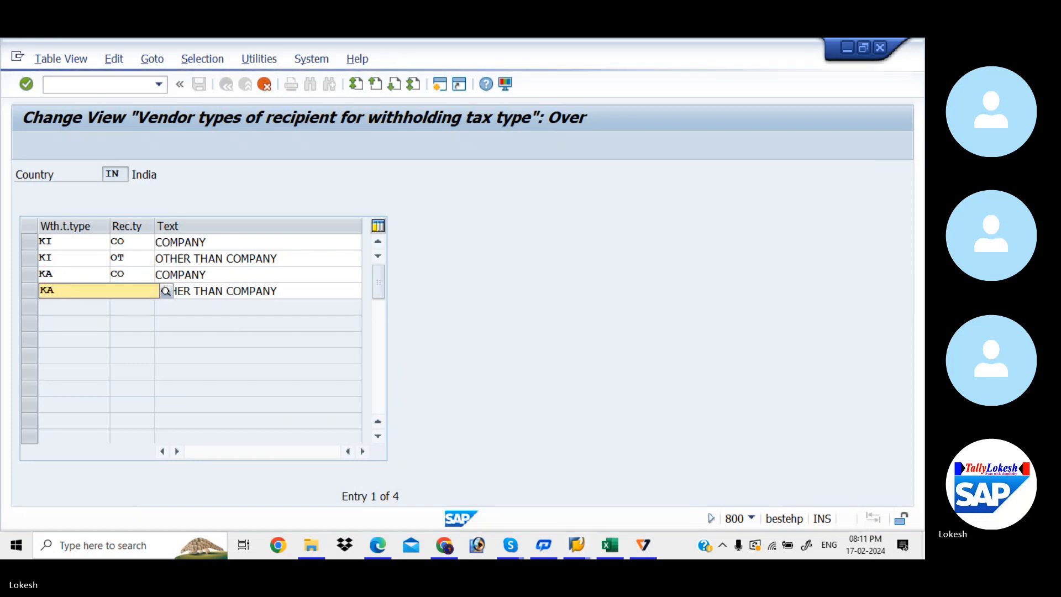
{"action": "left_click", "coordinate": [91, 320]}
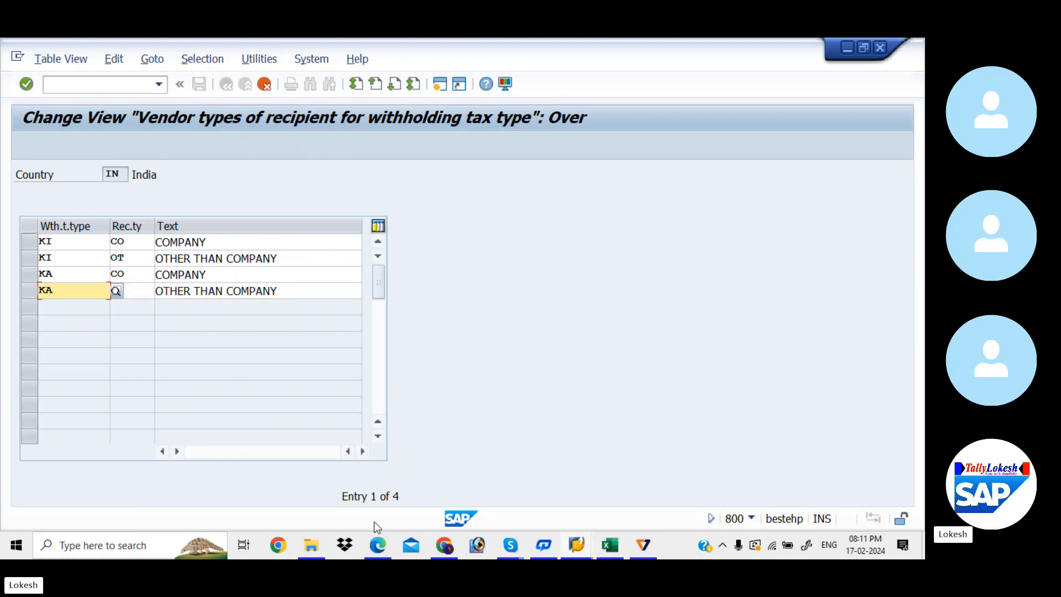
- Switch to the withholding tax configuration PDF in Edge and examine the tax type pages through to the recipient type table
{"action": "left_click", "coordinate": [385, 548]}
{"action": "key", "text": "Down"}
{"action": "key", "text": "Down"}
{"action": "key", "text": "Down"}
{"action": "key", "text": "Down"}
{"action": "key", "text": "Down"}
{"action": "key", "text": "Down"}
{"action": "key", "text": "Down"}
{"action": "key", "text": "Down"}
{"action": "key", "text": "Down"}
{"action": "key", "text": "Down"}
{"action": "key", "text": "Down"}
{"action": "key", "text": "Down"}
{"action": "key", "text": "Down"}
{"action": "key", "text": "Down"}
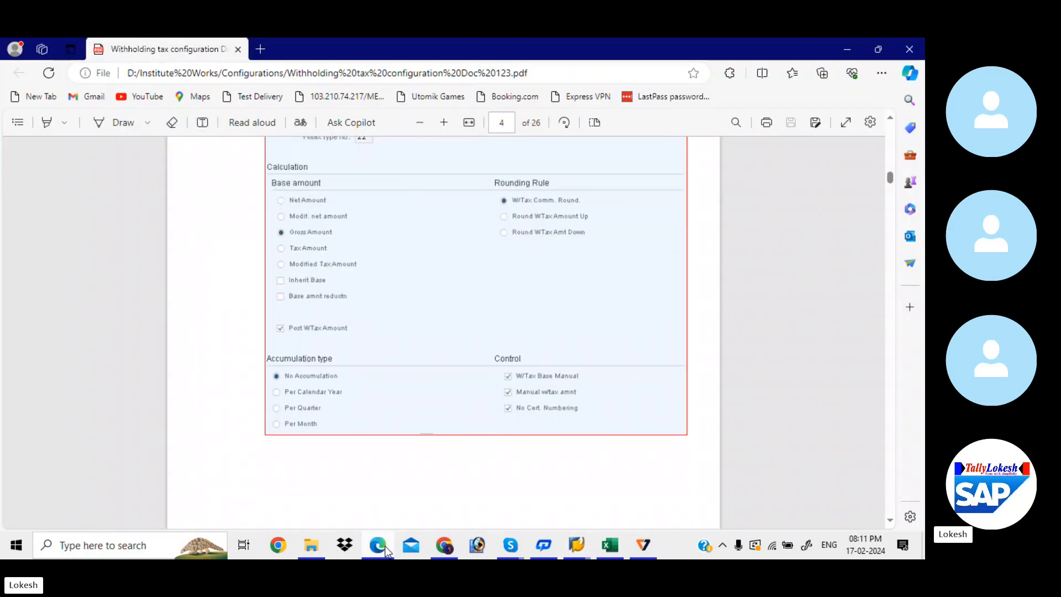
{"action": "key", "text": "Down"}
{"action": "key", "text": "Down"}
{"action": "key", "text": "Down"}
{"action": "key", "text": "Down"}
{"action": "key", "text": "Down"}
{"action": "key", "text": "Down"}
{"action": "key", "text": "Down"}
{"action": "key", "text": "Down"}
{"action": "key", "text": "Down"}
{"action": "key", "text": "Down"}
{"action": "key", "text": "Down"}
{"action": "key", "text": "Down"}
{"action": "key", "text": "Down"}
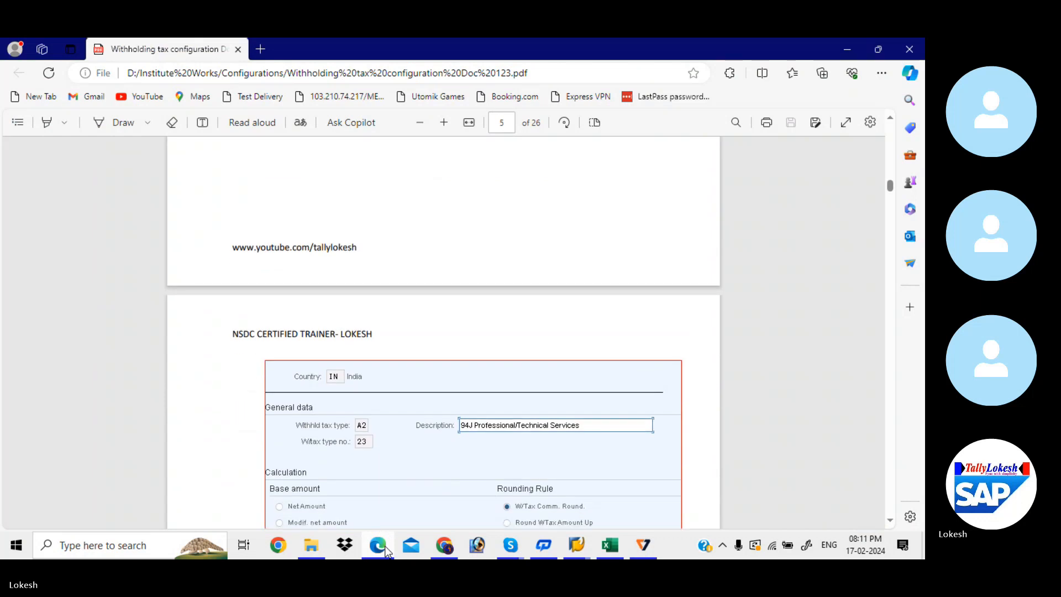
{"action": "key", "text": "Down"}
{"action": "key", "text": "Down"}
{"action": "key", "text": "Down"}
{"action": "key", "text": "Down"}
{"action": "key", "text": "Down"}
{"action": "key", "text": "Down"}
{"action": "key", "text": "Down"}
{"action": "key", "text": "Down"}
{"action": "key", "text": "Down"}
{"action": "key", "text": "Down"}
{"action": "key", "text": "Down"}
{"action": "key", "text": "Down"}
{"action": "key", "text": "Down"}
{"action": "key", "text": "Down"}
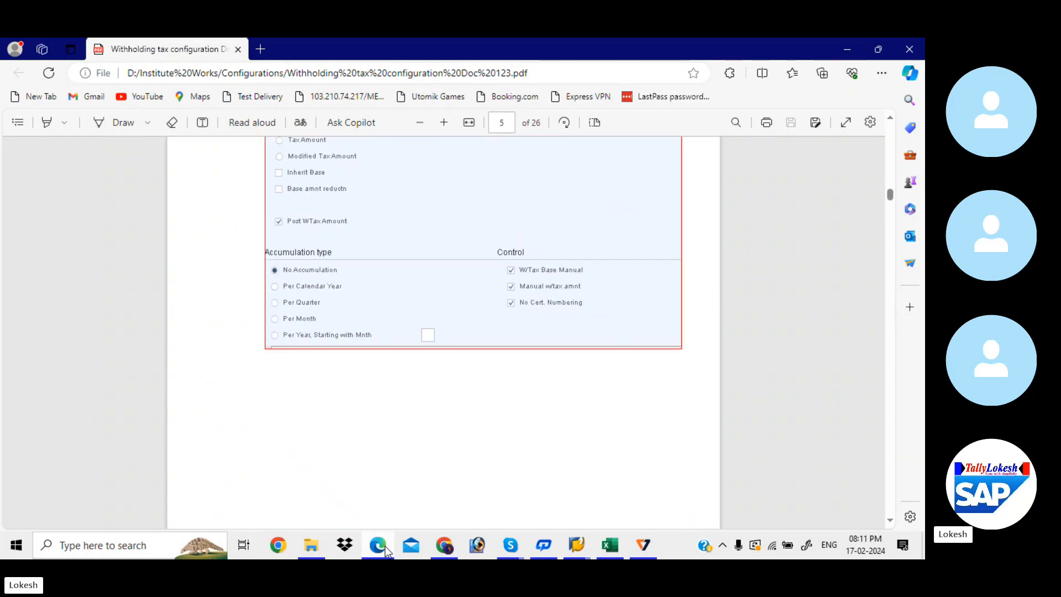
{"action": "key", "text": "Down"}
{"action": "key", "text": "Down"}
{"action": "key", "text": "Down"}
{"action": "key", "text": "Down"}
{"action": "key", "text": "Down"}
{"action": "key", "text": "Down"}
{"action": "key", "text": "Down"}
{"action": "key", "text": "Down"}
{"action": "key", "text": "Down"}
{"action": "key", "text": "Down"}
{"action": "key", "text": "Down"}
{"action": "key", "text": "Down"}
{"action": "key", "text": "Down"}
{"action": "key", "text": "Down"}
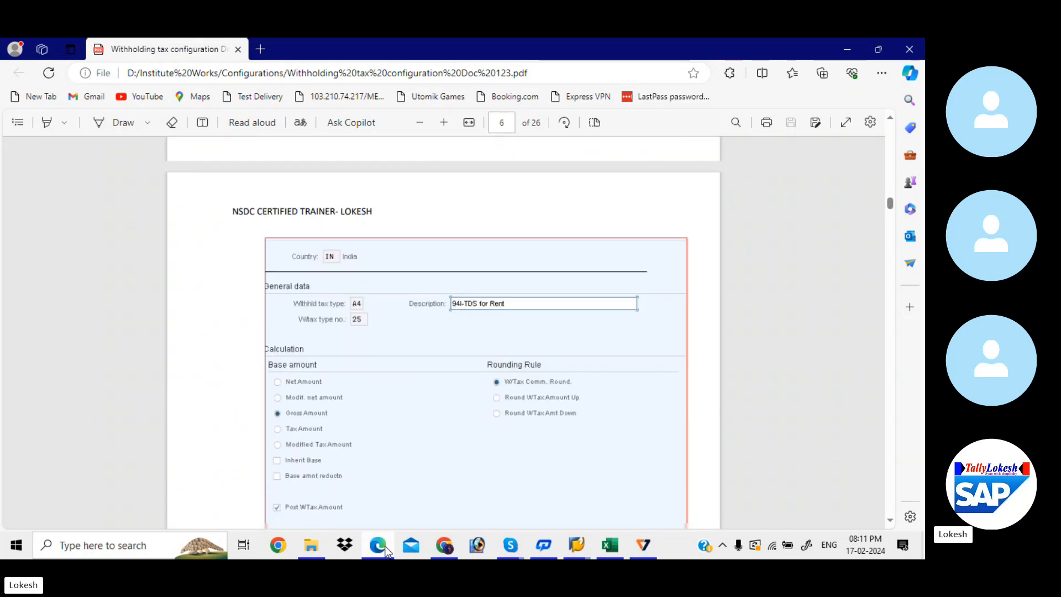
{"action": "key", "text": "Down"}
{"action": "key", "text": "Down"}
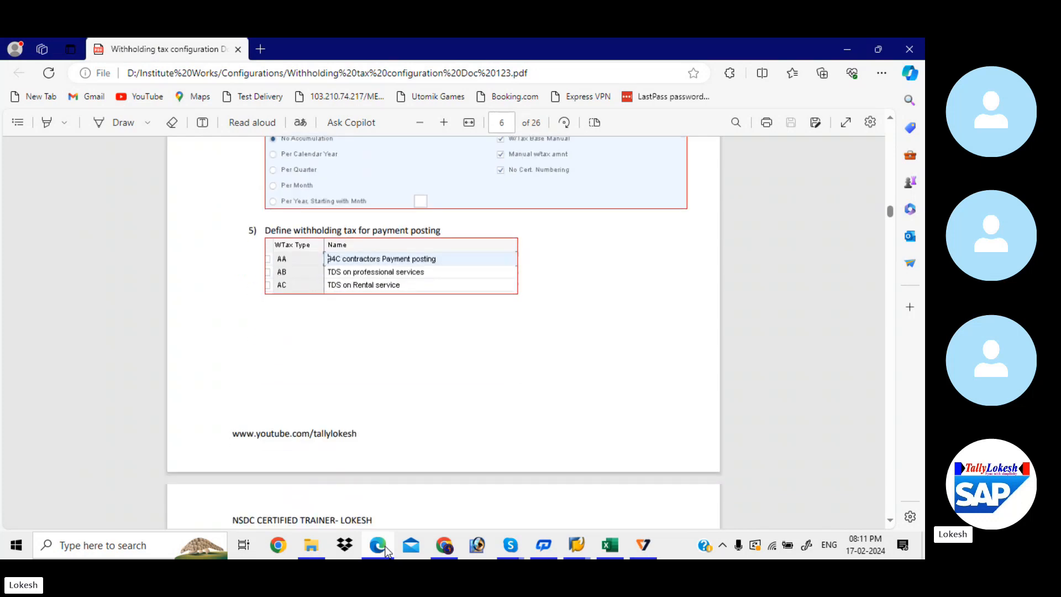
{"action": "key", "text": "Down"}
{"action": "key", "text": "Down"}
{"action": "key", "text": "Down"}
{"action": "key", "text": "Down"}
{"action": "key", "text": "Down"}
{"action": "key", "text": "Down"}
{"action": "key", "text": "Down"}
{"action": "key", "text": "Down"}
{"action": "key", "text": "Down"}
{"action": "key", "text": "Down"}
{"action": "key", "text": "Down"}
{"action": "key", "text": "Down"}
{"action": "key", "text": "Down"}
{"action": "key", "text": "Down"}
{"action": "key", "text": "Down"}
{"action": "key", "text": "Down"}
{"action": "key", "text": "Down"}
{"action": "key", "text": "Down"}
{"action": "key", "text": "Down"}
{"action": "key", "text": "Down"}
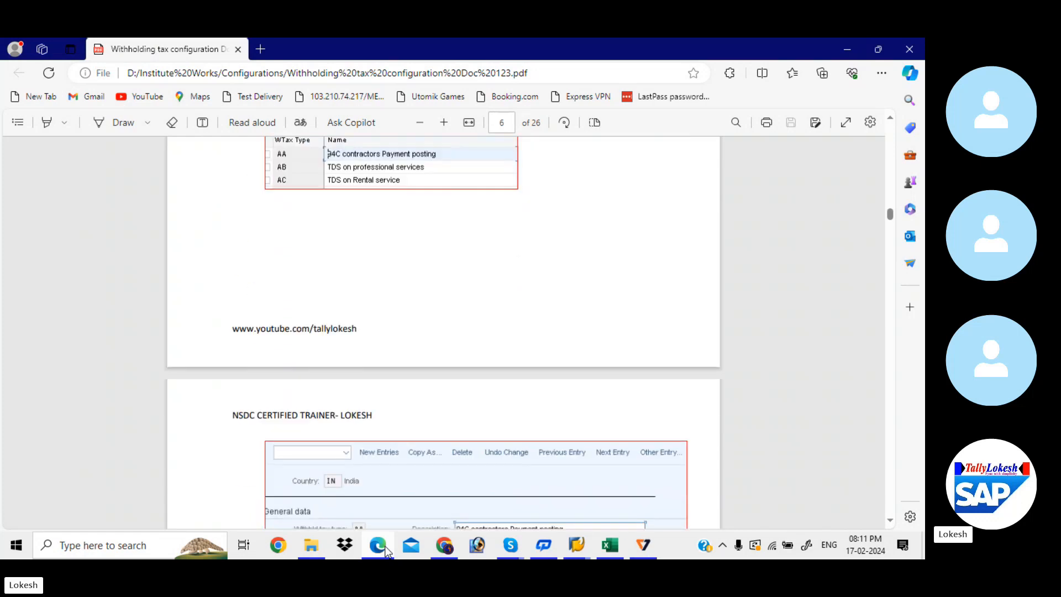
{"action": "key", "text": "Down"}
{"action": "key", "text": "Down"}
{"action": "key", "text": "Down"}
{"action": "key", "text": "Down"}
{"action": "key", "text": "Down"}
{"action": "key", "text": "Down"}
{"action": "key", "text": "Down"}
{"action": "key", "text": "Down"}
{"action": "key", "text": "Down"}
{"action": "key", "text": "Down"}
{"action": "key", "text": "Down"}
{"action": "key", "text": "Down"}
{"action": "key", "text": "Down"}
{"action": "key", "text": "Down"}
{"action": "key", "text": "Down"}
{"action": "key", "text": "Down"}
{"action": "key", "text": "Down"}
{"action": "key", "text": "Down"}
{"action": "key", "text": "Down"}
{"action": "key", "text": "Down"}
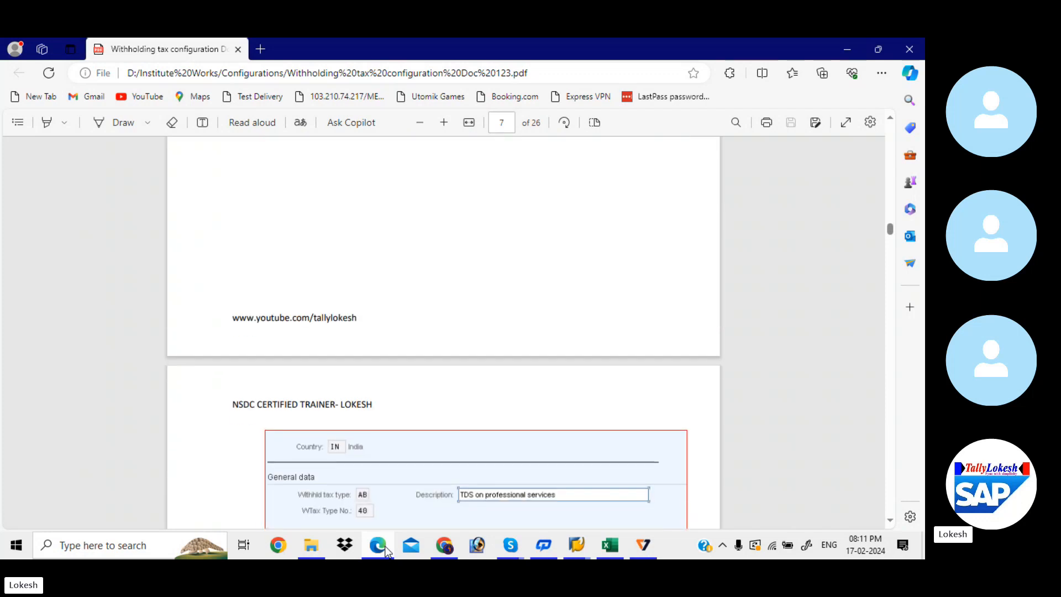
{"action": "key", "text": "Down"}
{"action": "key", "text": "Down"}
{"action": "key", "text": "Down"}
{"action": "key", "text": "Down"}
{"action": "key", "text": "Down"}
{"action": "key", "text": "Down"}
{"action": "key", "text": "Down"}
{"action": "key", "text": "Down"}
{"action": "key", "text": "Down"}
{"action": "key", "text": "Down"}
{"action": "key", "text": "Down"}
{"action": "key", "text": "Down"}
{"action": "key", "text": "Down"}
{"action": "key", "text": "Down"}
{"action": "key", "text": "Down"}
{"action": "key", "text": "Down"}
{"action": "key", "text": "Down"}
{"action": "key", "text": "Down"}
{"action": "key", "text": "Down"}
{"action": "key", "text": "Down"}
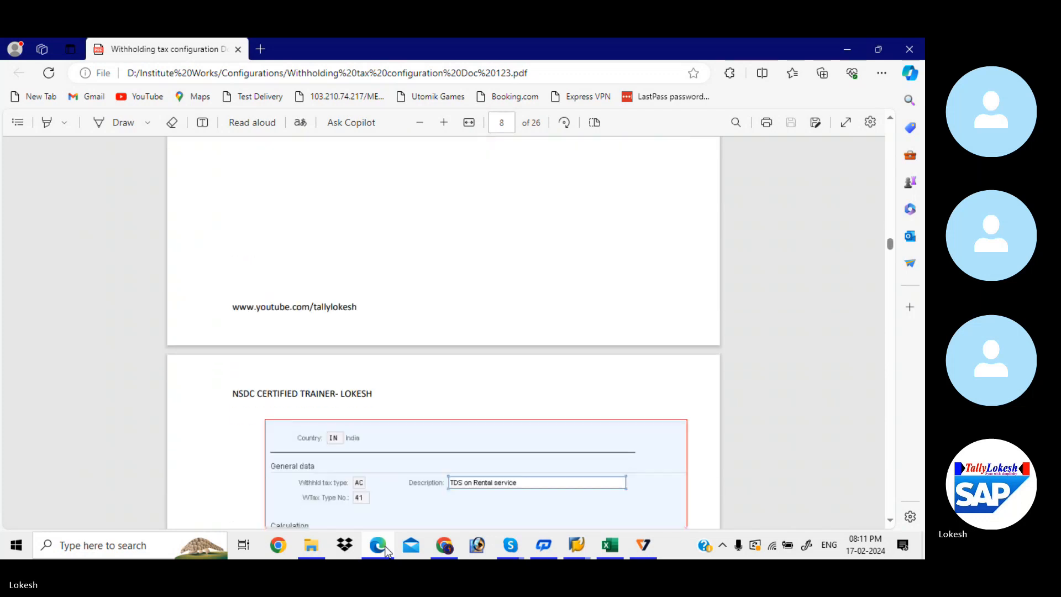
{"action": "key", "text": "Down"}
{"action": "key", "text": "Down"}
{"action": "key", "text": "Down"}
{"action": "key", "text": "Down"}
{"action": "key", "text": "Down"}
{"action": "key", "text": "Down"}
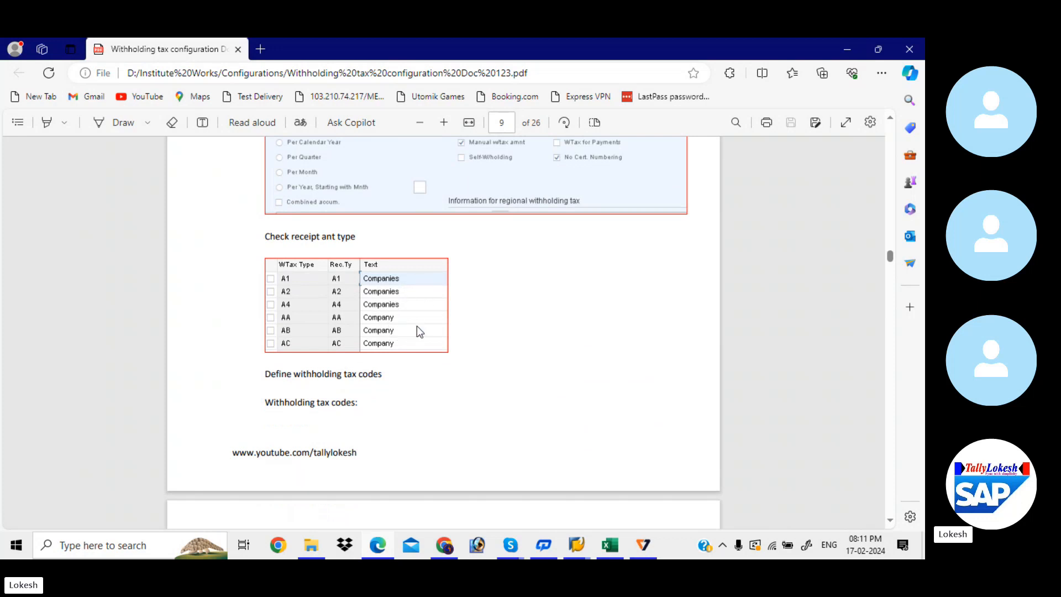
- Return to SAP, accept the copied KI and KA recipient type entries, and save them
{"action": "key", "text": "alt+Tab"}
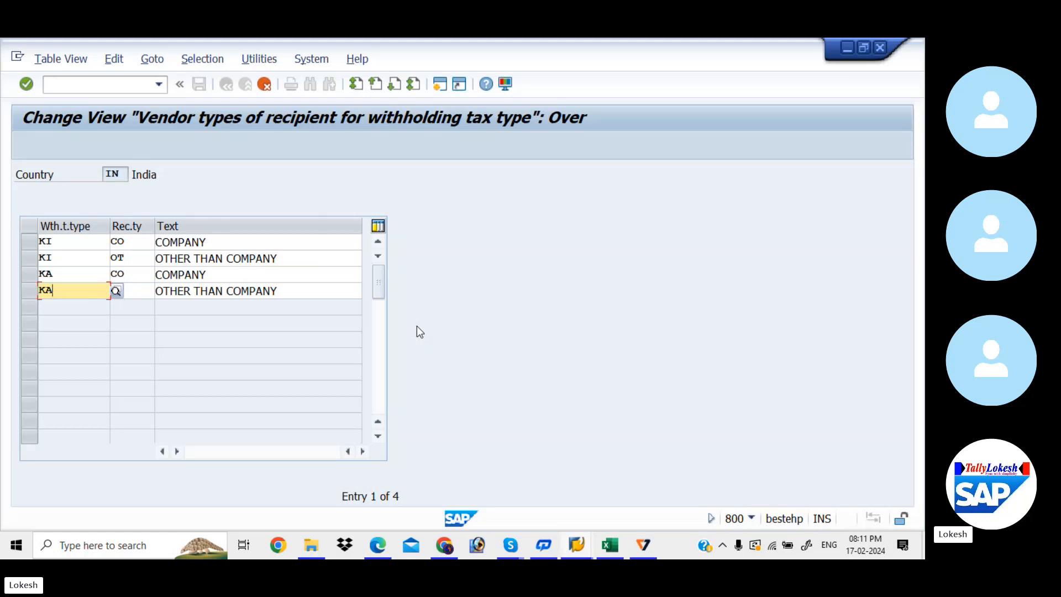
{"action": "key", "text": "Return"}
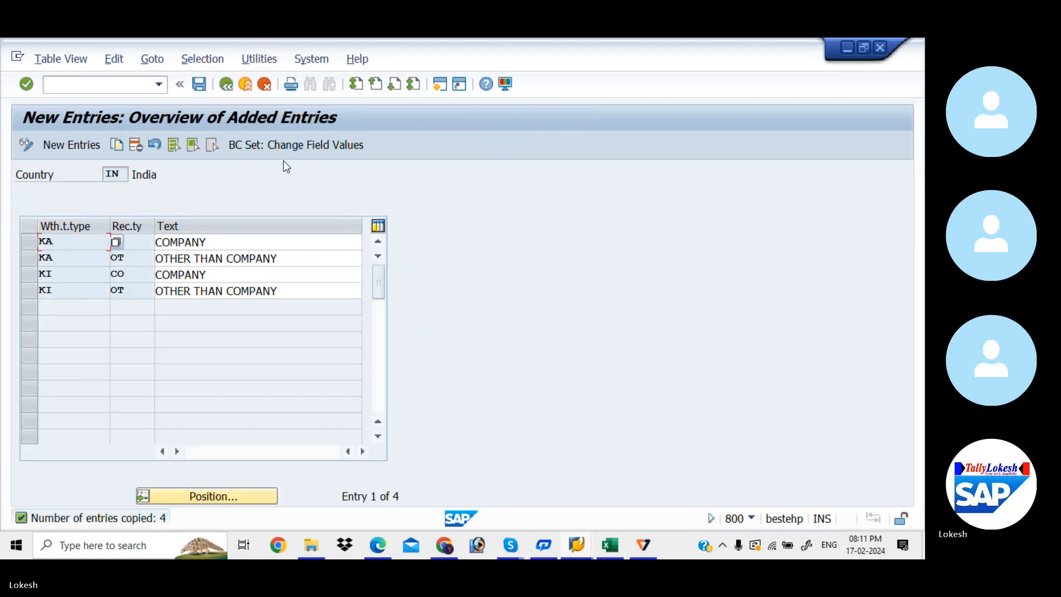
{"action": "left_click", "coordinate": [196, 88]}
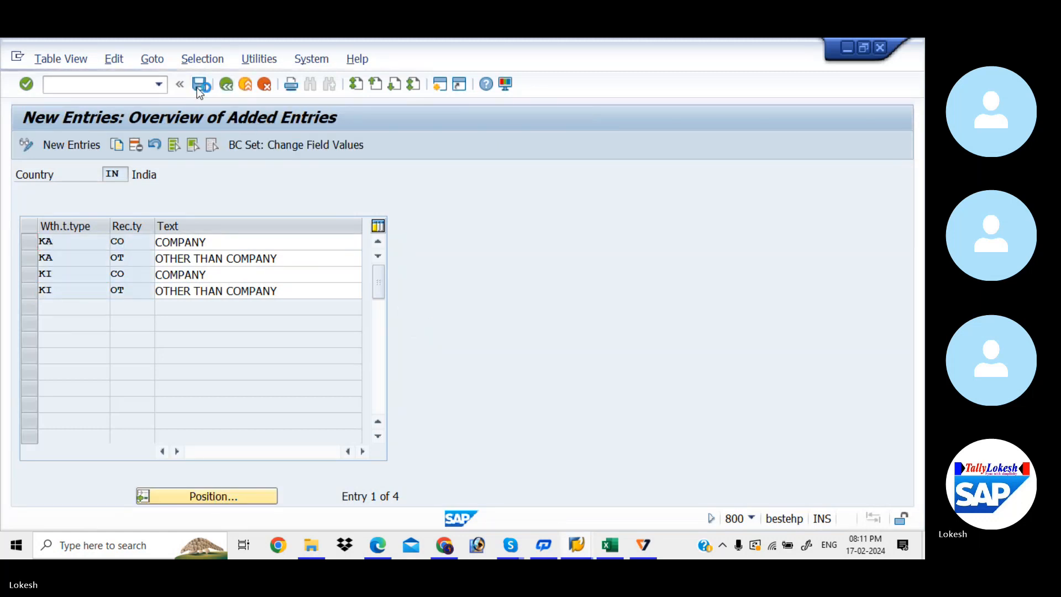
{"action": "left_click", "coordinate": [305, 316]}
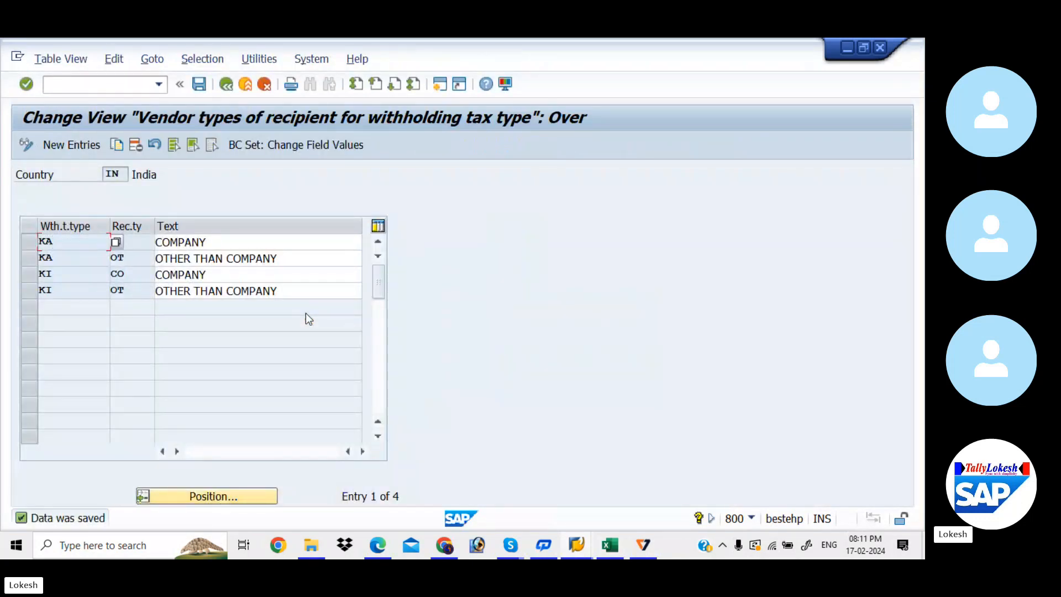
- Switch to the With Holding Tax workbook in Excel and select the T Codes cell for Define With Holding tax codes
{"action": "key", "text": "alt+Tab"}
{"action": "key", "text": "alt+Tab"}
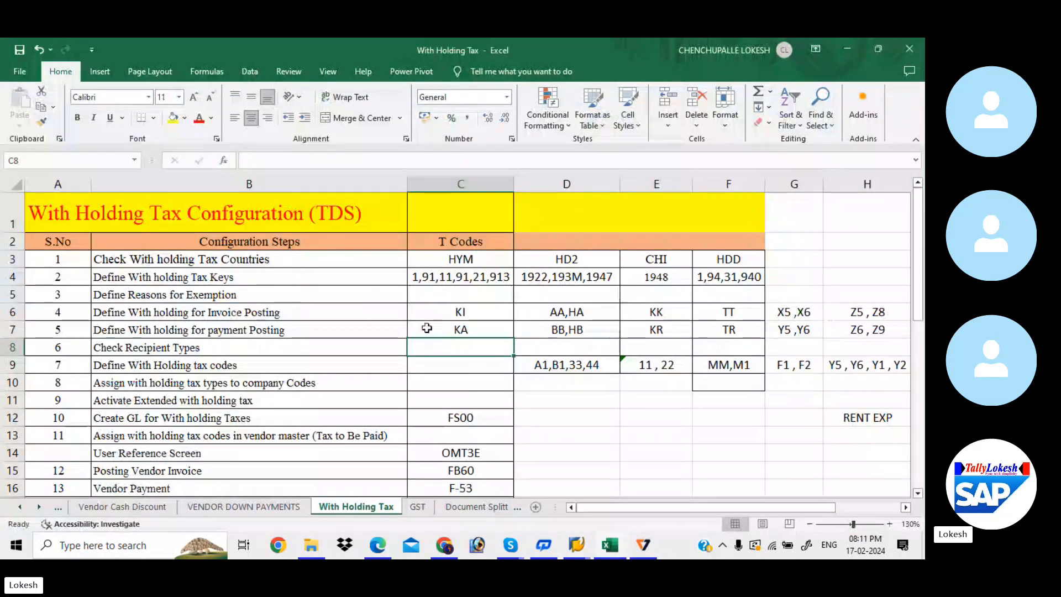
{"action": "left_click", "coordinate": [447, 365]}
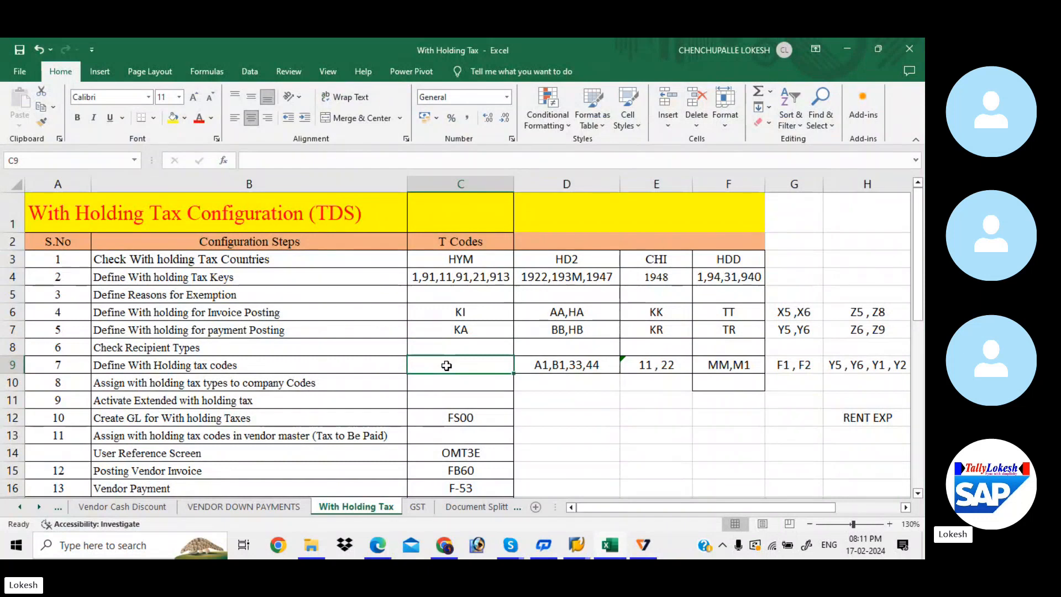
- Return to SAP, leave the recipient type list for the implementation guide, and collapse Basic Settings
{"action": "key", "text": "alt+Tab"}
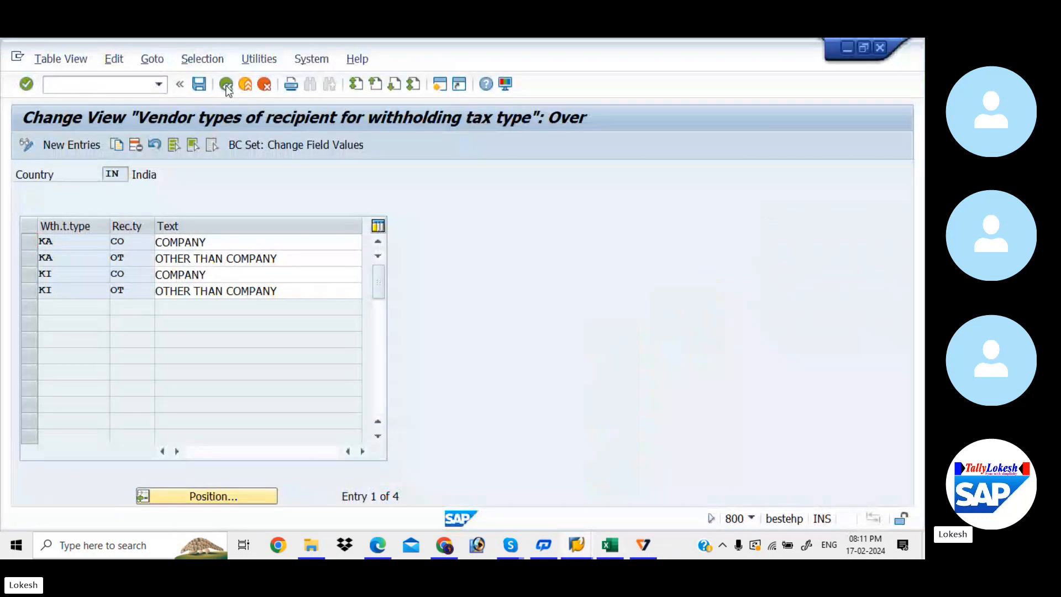
{"action": "left_click", "coordinate": [226, 84]}
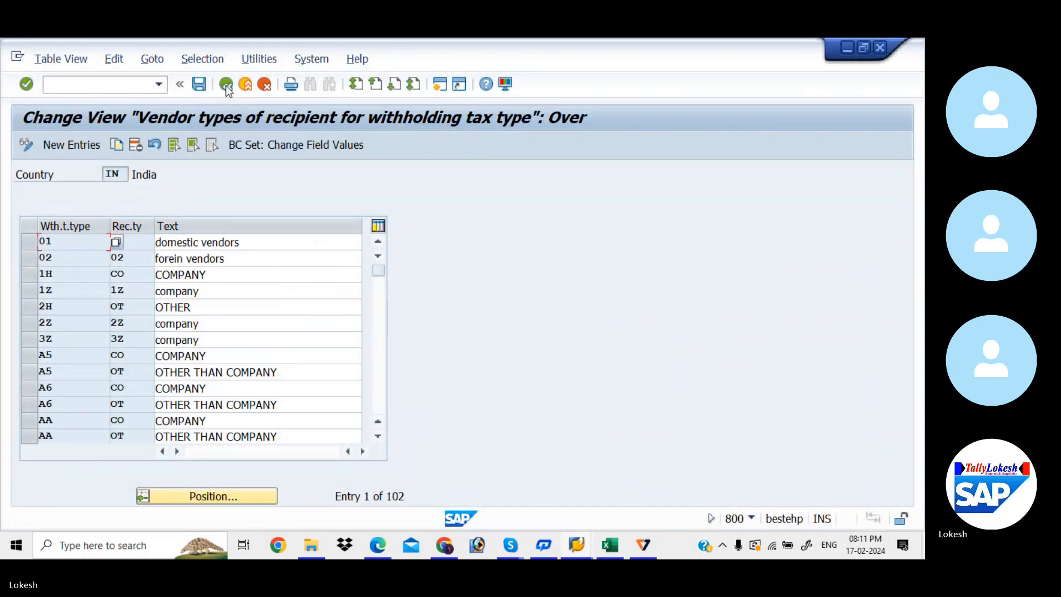
{"action": "left_click", "coordinate": [226, 84]}
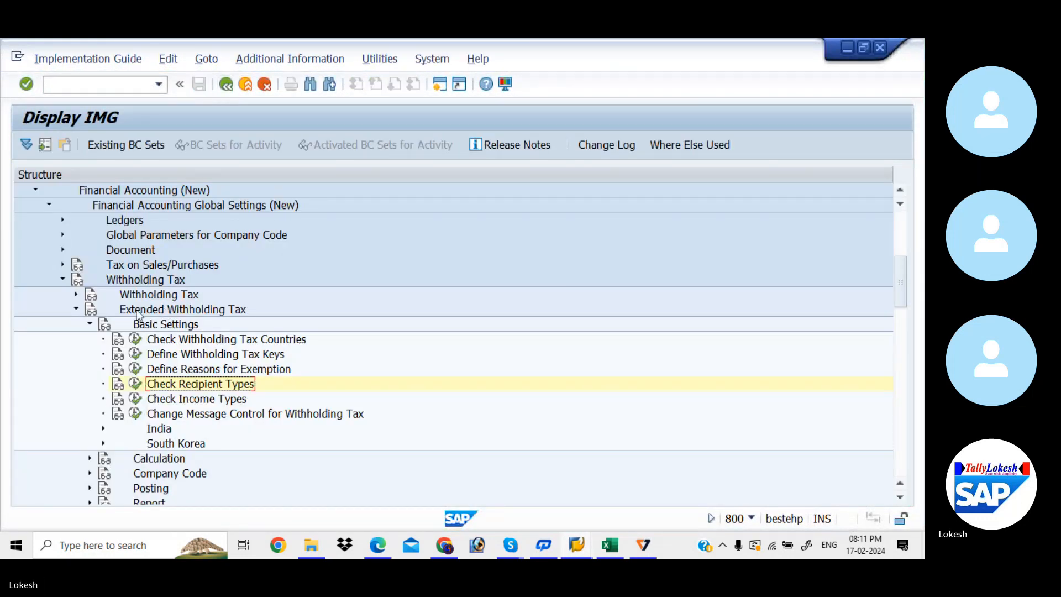
{"action": "left_click", "coordinate": [91, 326]}
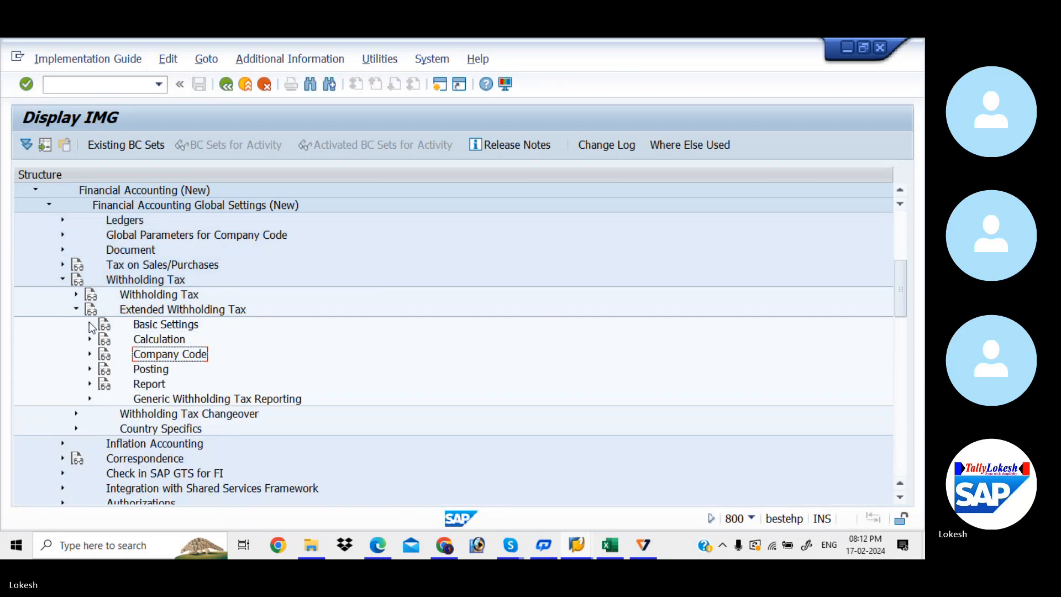
- Look through the activities under Company Code and Posting of Extended Withholding Tax, including Accounts for Withholding Tax
{"action": "left_click", "coordinate": [90, 354]}
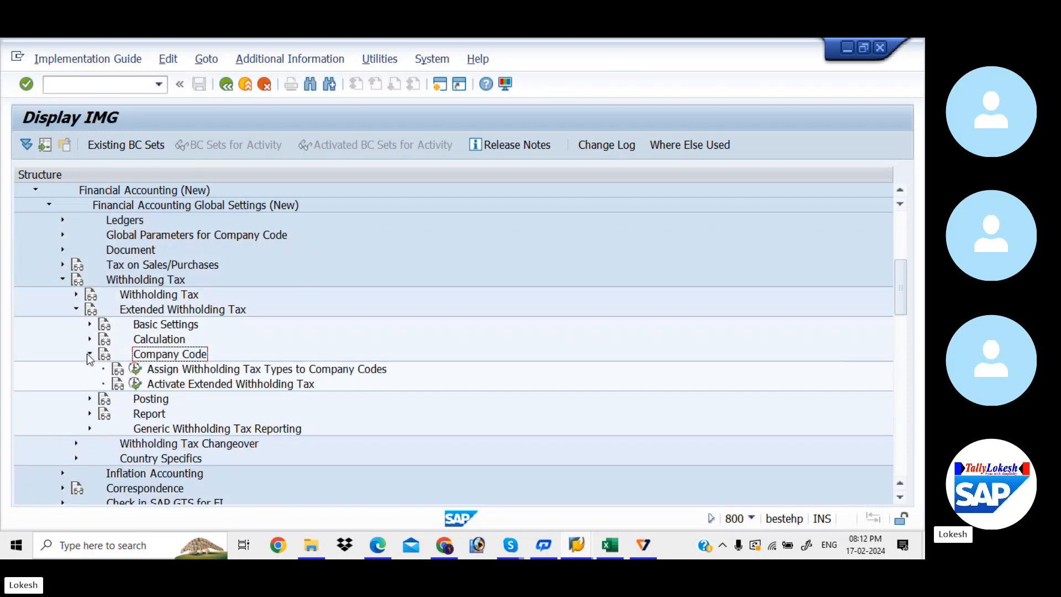
{"action": "left_click", "coordinate": [89, 355]}
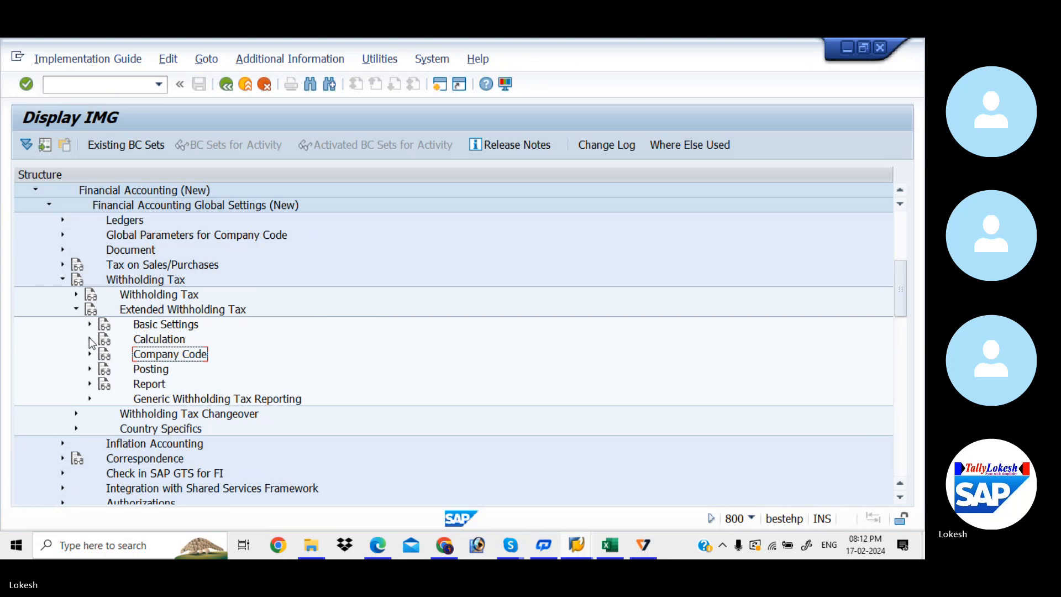
{"action": "left_click", "coordinate": [90, 370]}
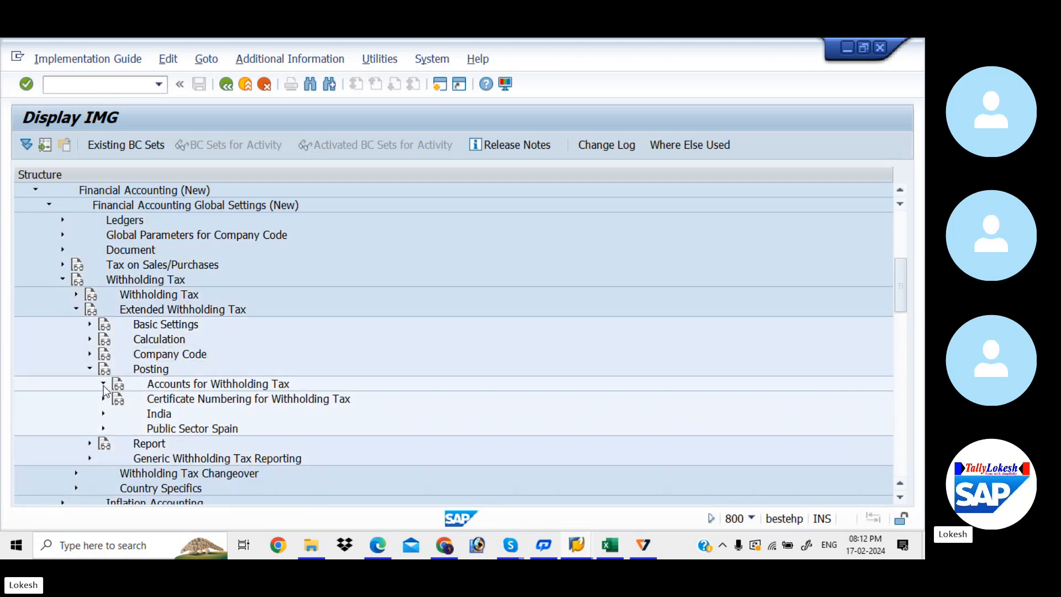
{"action": "left_click", "coordinate": [103, 385]}
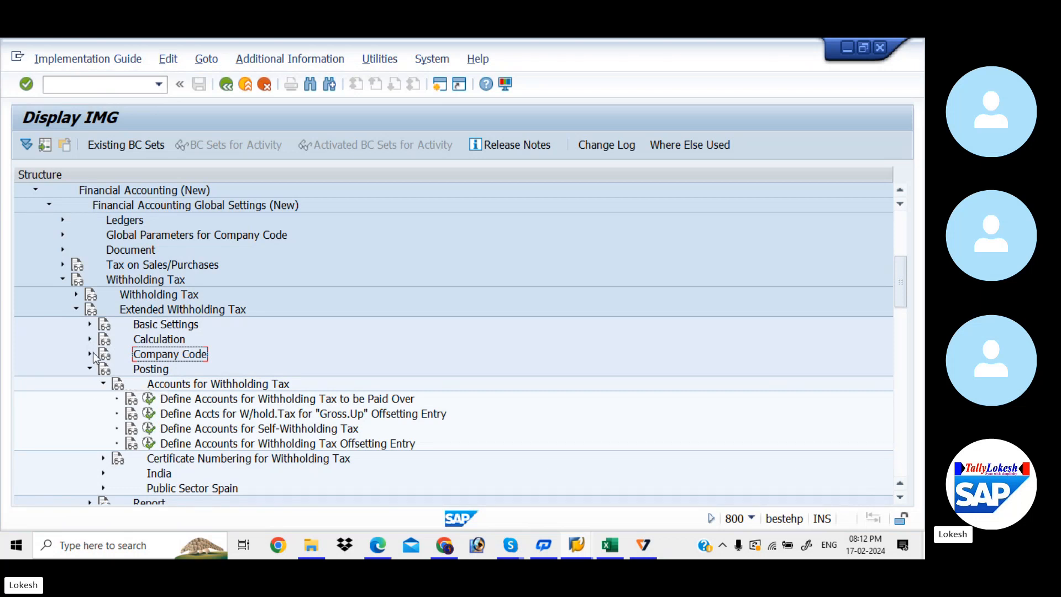
{"action": "left_click", "coordinate": [90, 370]}
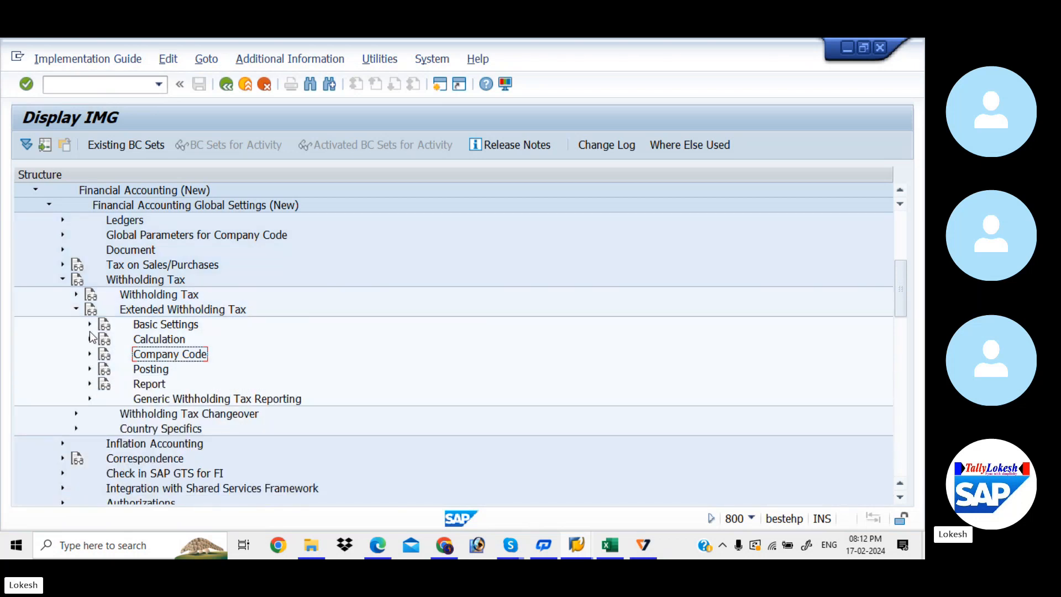
- Open Define Withholding Tax Codes under Calculation, Withholding Tax Code, for country key IN
{"action": "left_click", "coordinate": [90, 339]}
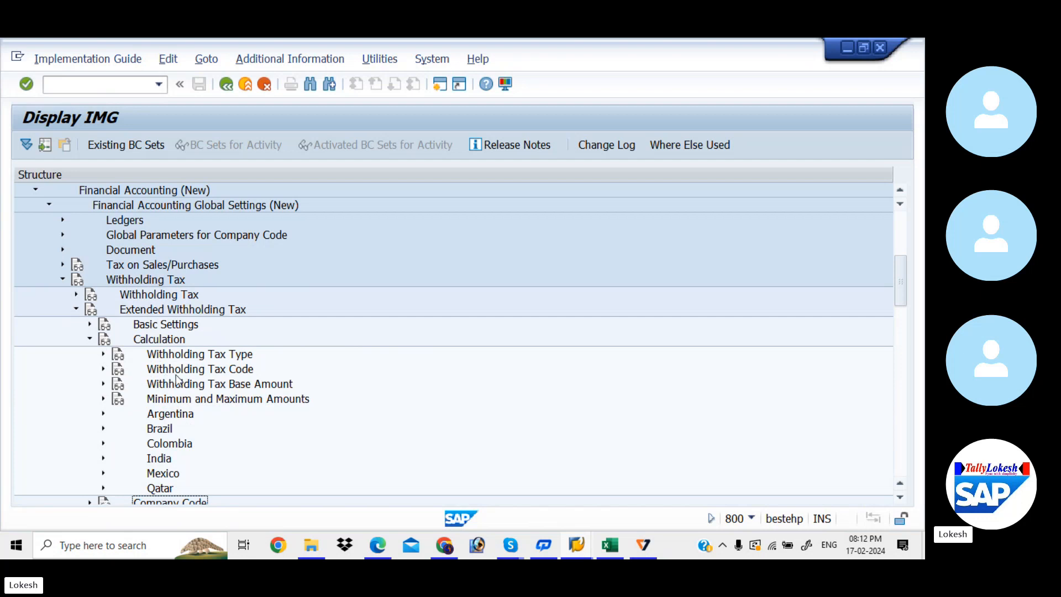
{"action": "left_click", "coordinate": [103, 370]}
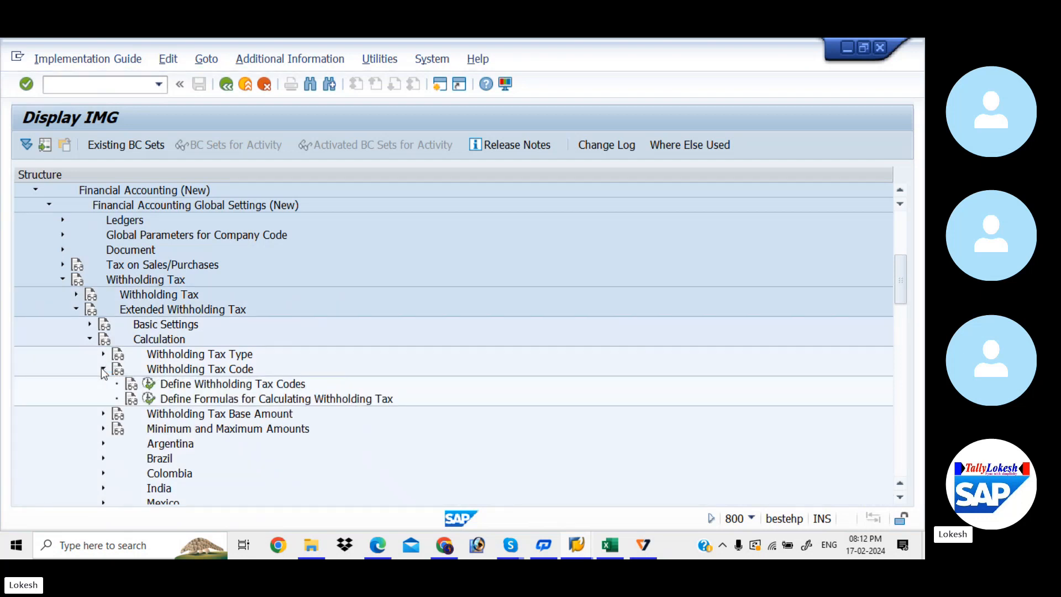
{"action": "left_click", "coordinate": [150, 384]}
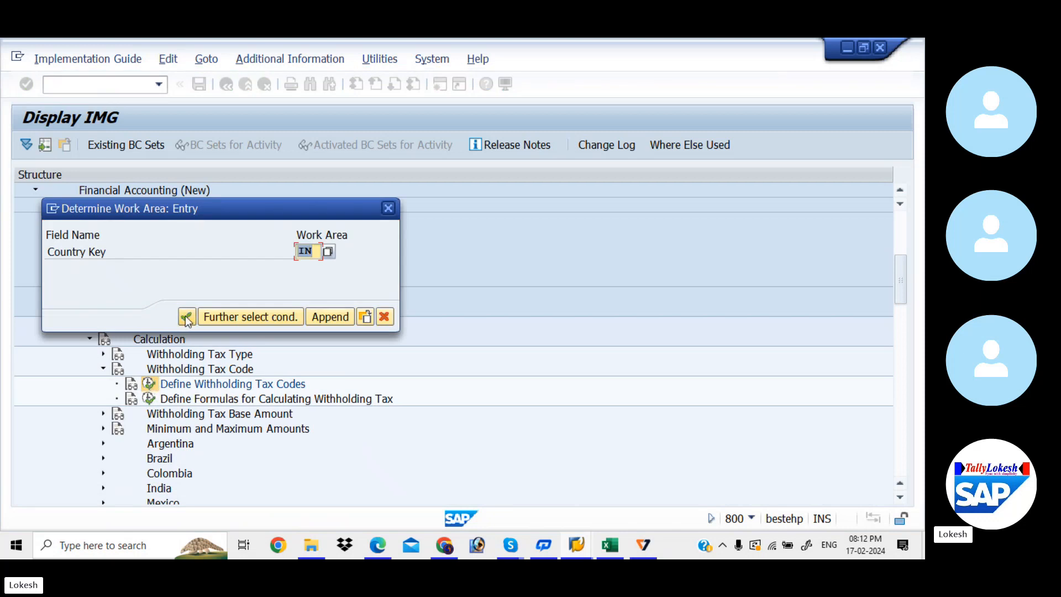
{"action": "left_click", "coordinate": [185, 316]}
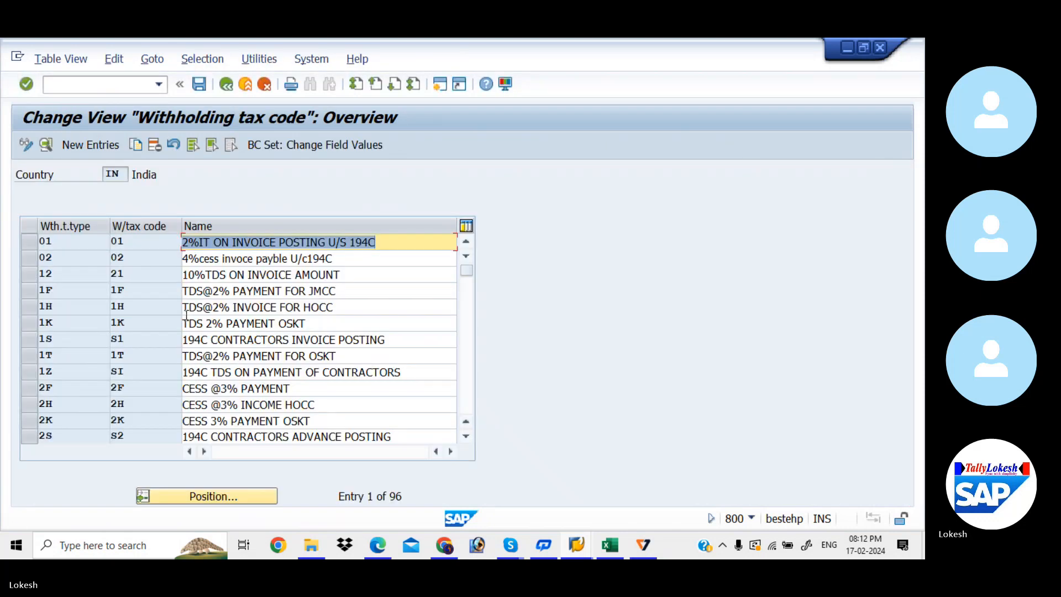
- Start a new withholding tax code entry with withholding tax type KI and tax code T1
{"action": "left_click", "coordinate": [106, 148]}
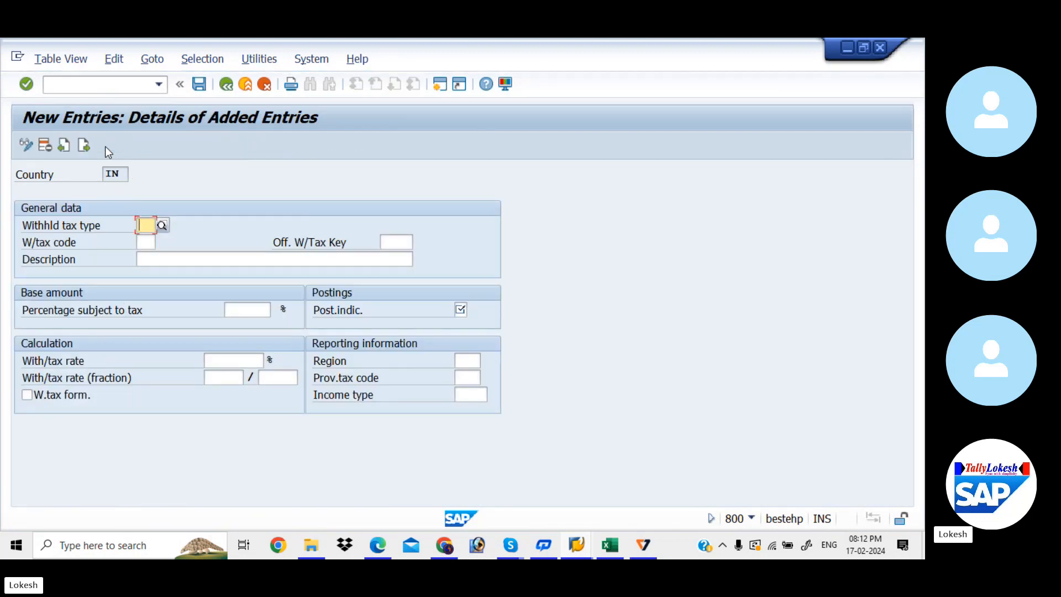
{"action": "type", "text": "K"}
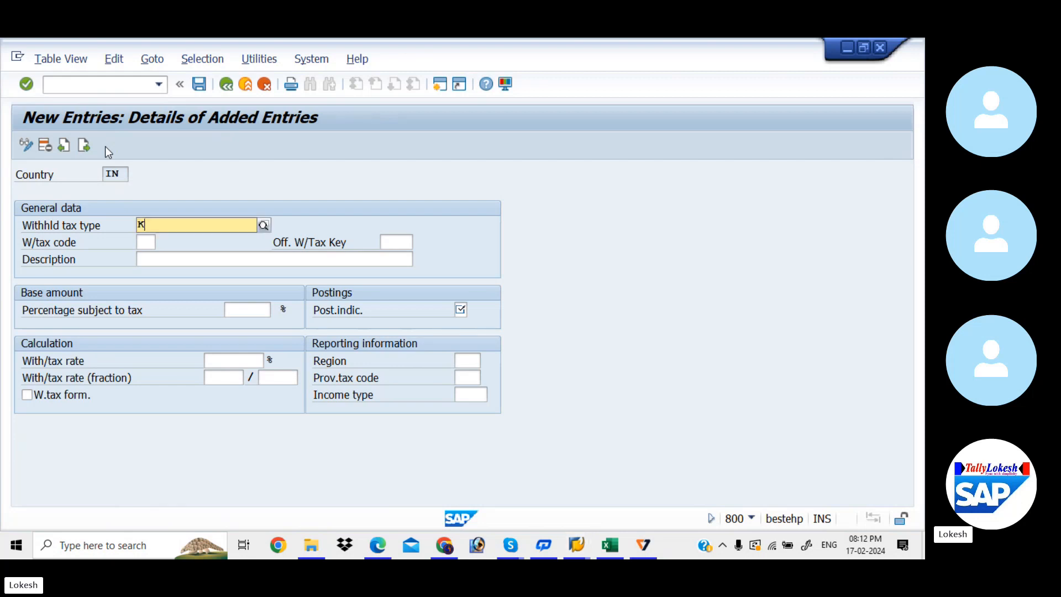
{"action": "type", "text": "I"}
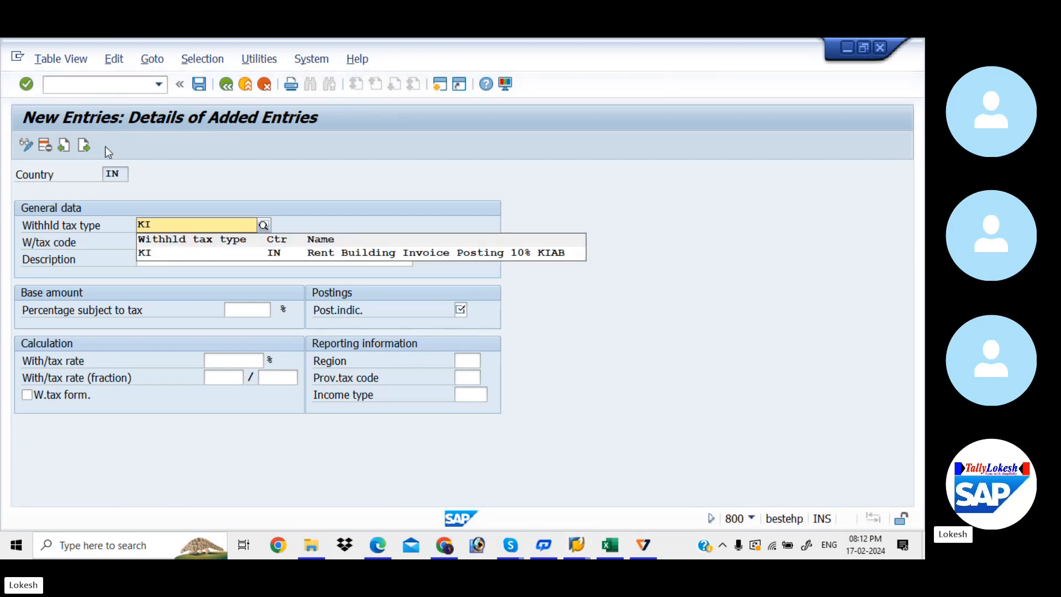
{"action": "key", "text": "Down"}
{"action": "key", "text": "Return"}
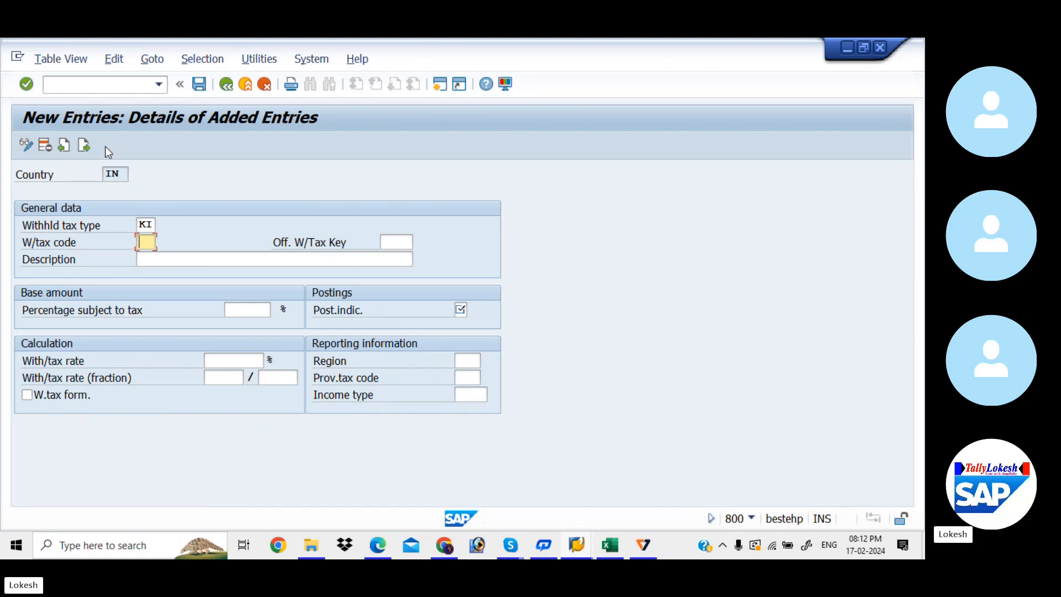
{"action": "type", "text": "A"}
{"action": "key", "text": "BackSpace"}
{"action": "type", "text": "T1"}
{"action": "key", "text": "Tab"}
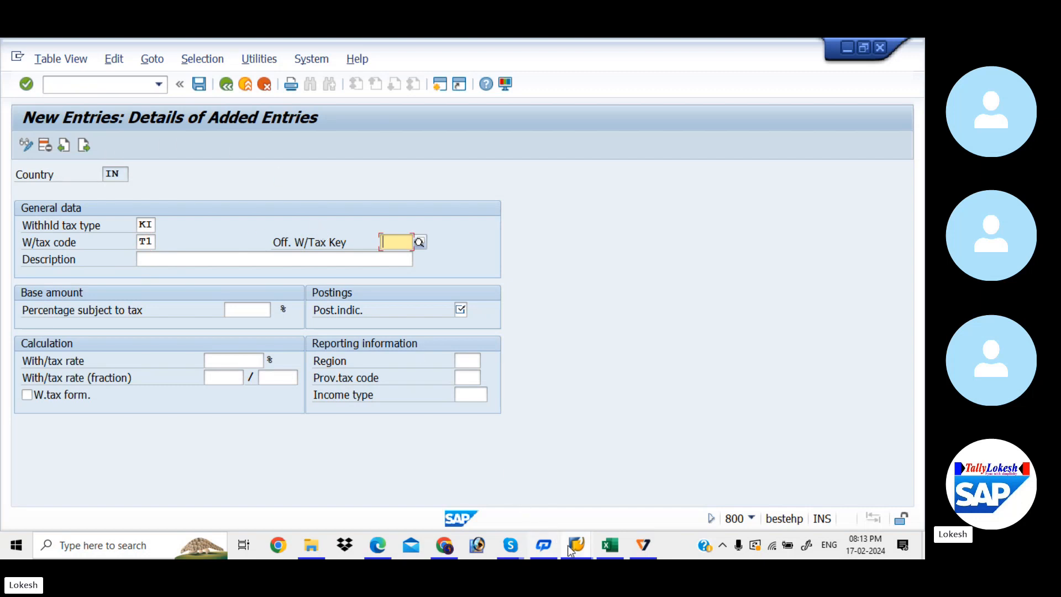
- Check the defined withholding tax keys in the With Holding Tax workbook, and set the T1 entry's official withholding tax key to 1911 in SAP
{"action": "mouse_move", "coordinate": [608, 552]}
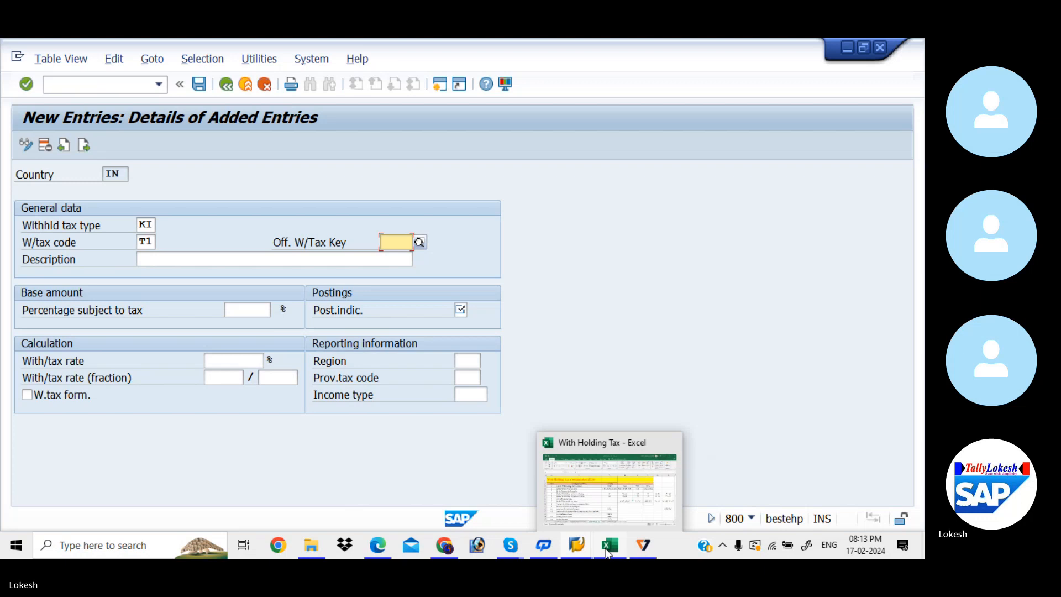
{"action": "left_click", "coordinate": [632, 495]}
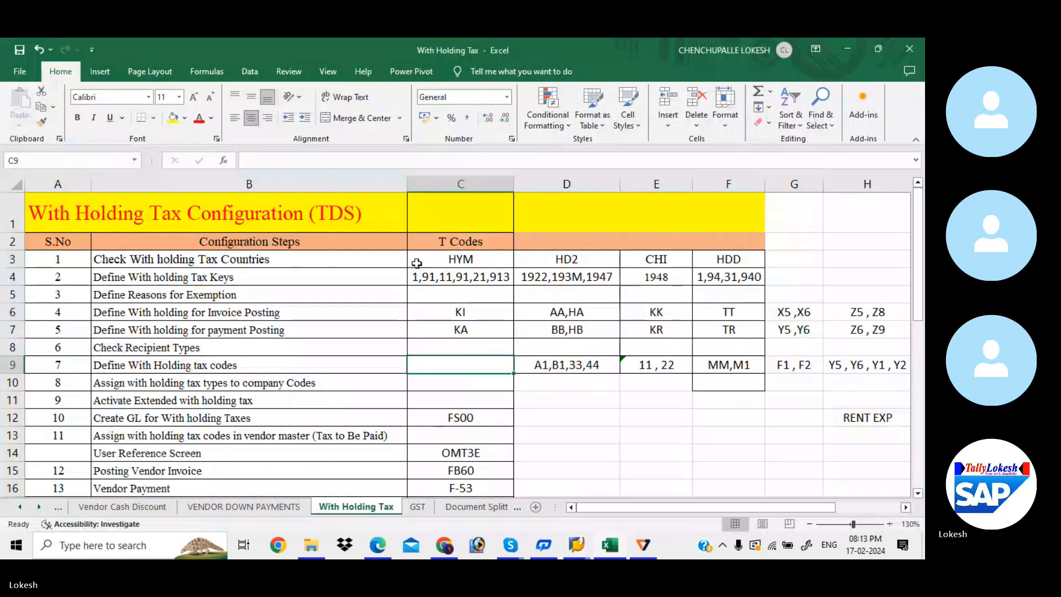
{"action": "left_click", "coordinate": [443, 275]}
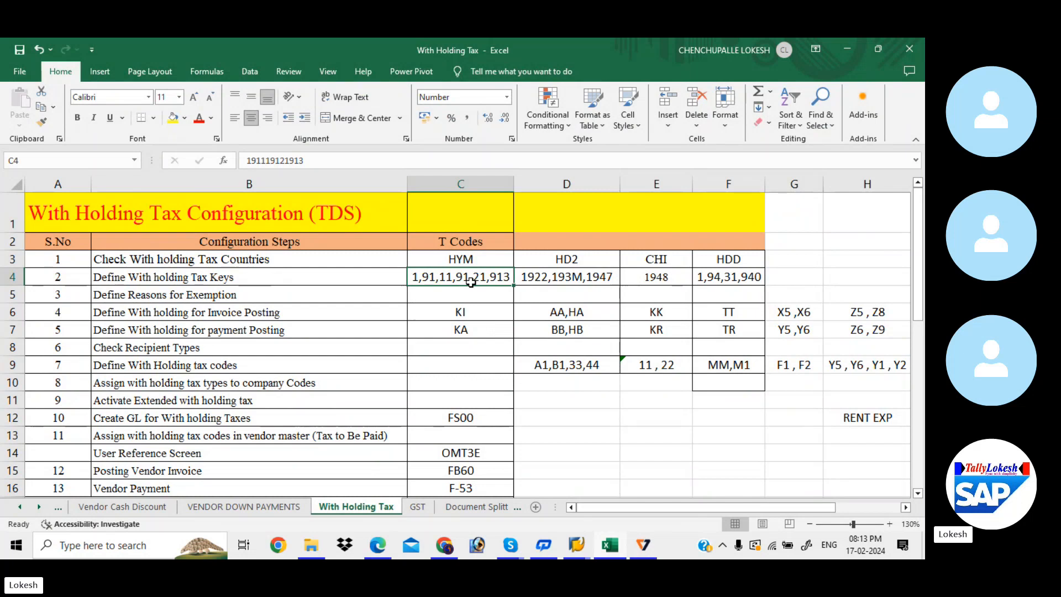
{"action": "key", "text": "alt+Tab"}
{"action": "type", "text": "1"}
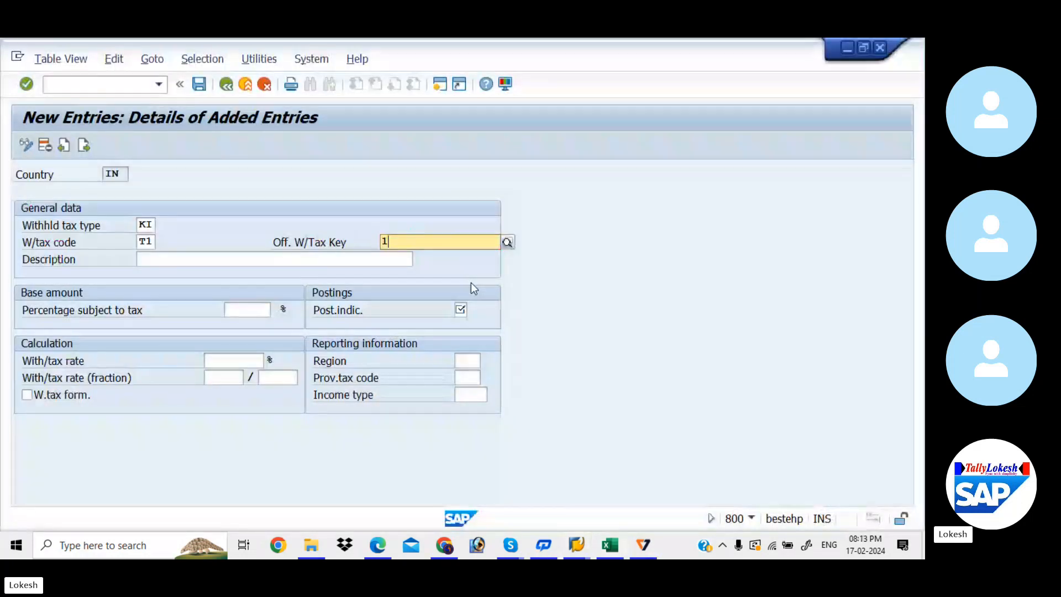
{"action": "type", "text": "911"}
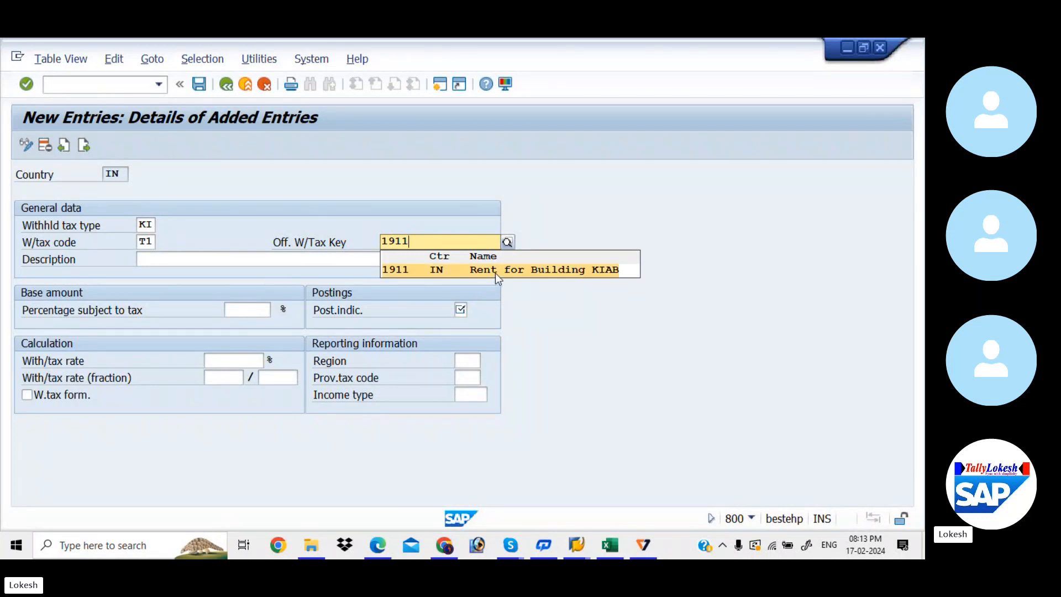
{"action": "left_click", "coordinate": [495, 269]}
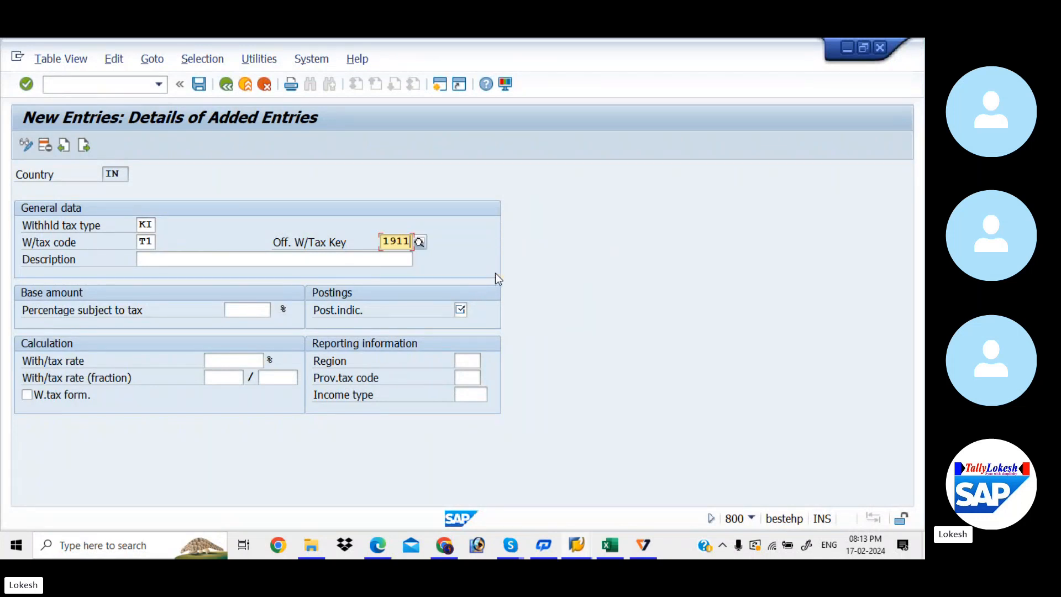
- Set the T1 entry's description to "Rent for Building Invoice 194I KIAB", reusing the earlier LIT invoice description
{"action": "left_click", "coordinate": [285, 260]}
{"action": "key", "text": "Down"}
{"action": "key", "text": "Down"}
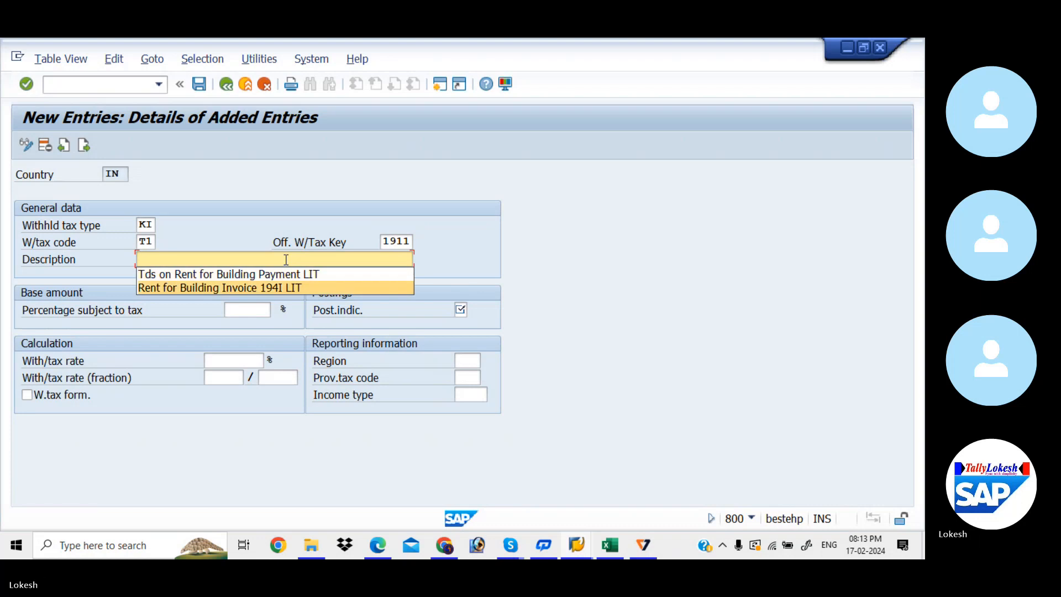
{"action": "key", "text": "Return"}
{"action": "left_click", "coordinate": [311, 259]}
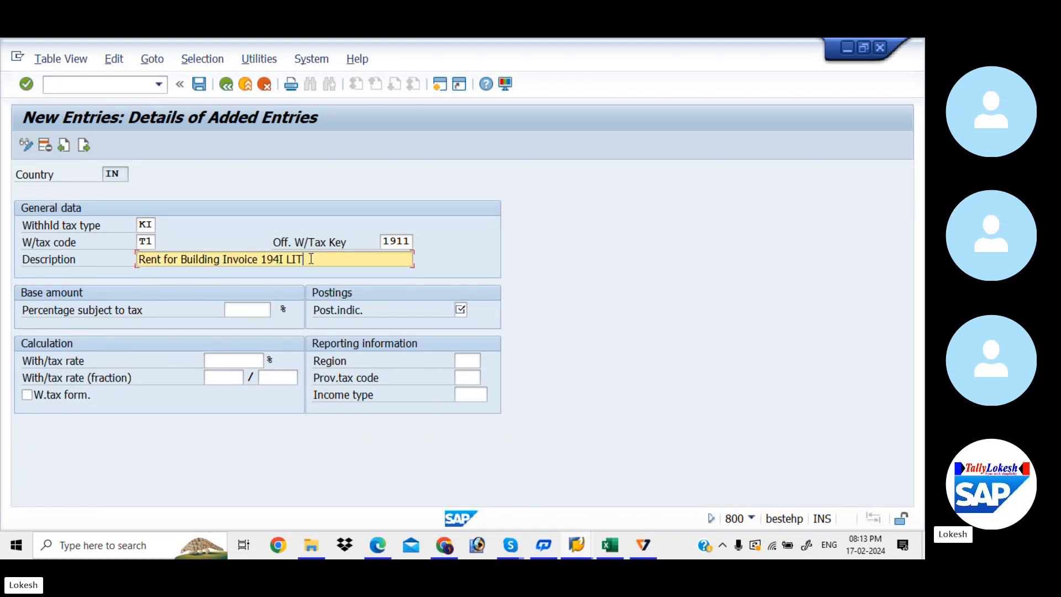
{"action": "key", "text": "BackSpace"}
{"action": "key", "text": "BackSpace"}
{"action": "type", "text": "KIAB"}
- Set the percentage subject to tax to 100 and choose posting indicator 1, the standard posting
{"action": "left_click", "coordinate": [248, 309]}
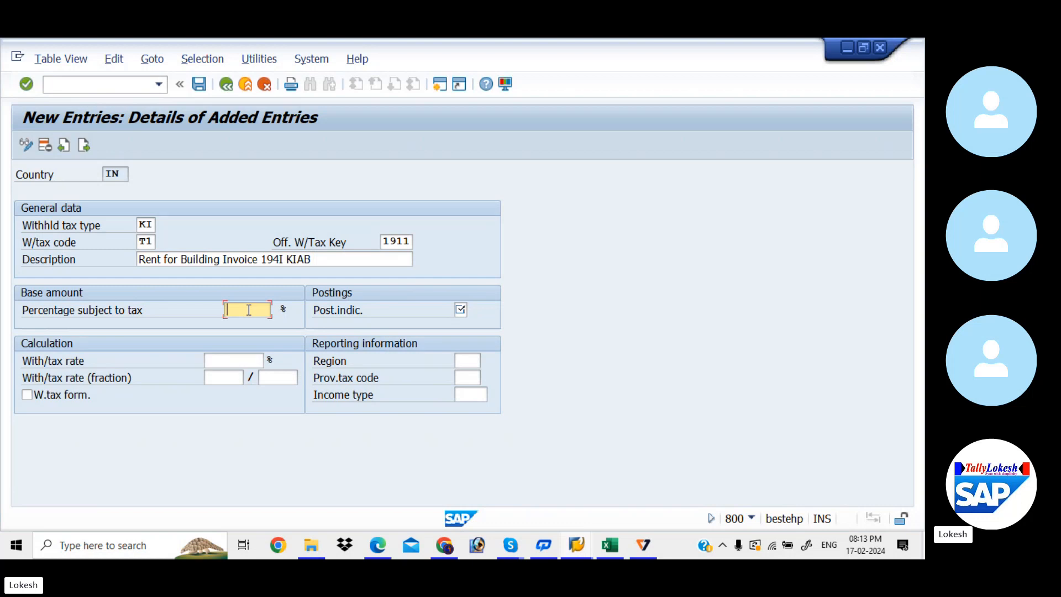
{"action": "left_click", "coordinate": [249, 310]}
{"action": "left_click", "coordinate": [461, 310]}
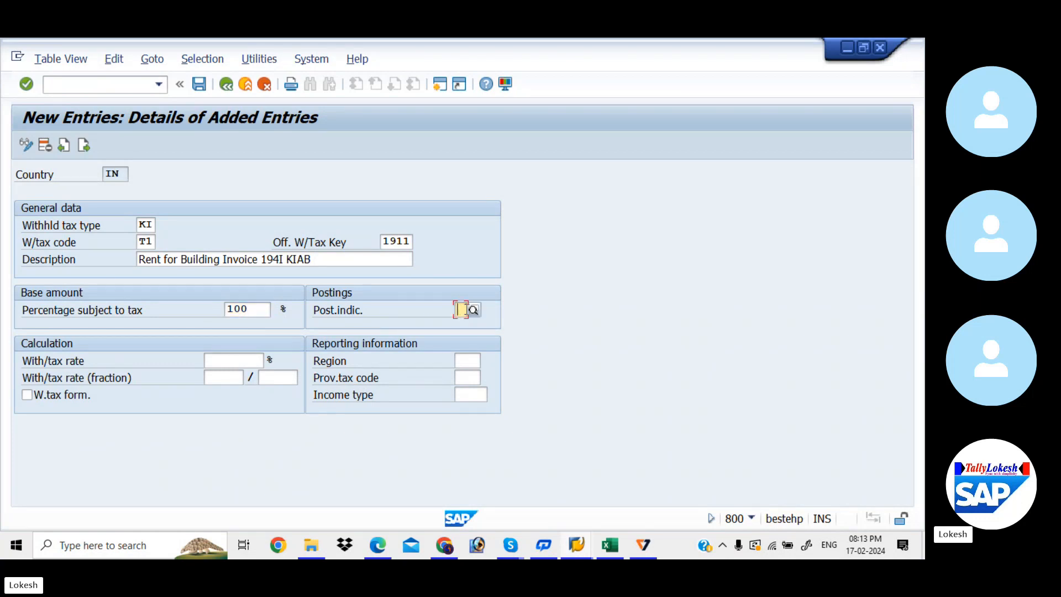
{"action": "left_click", "coordinate": [474, 311]}
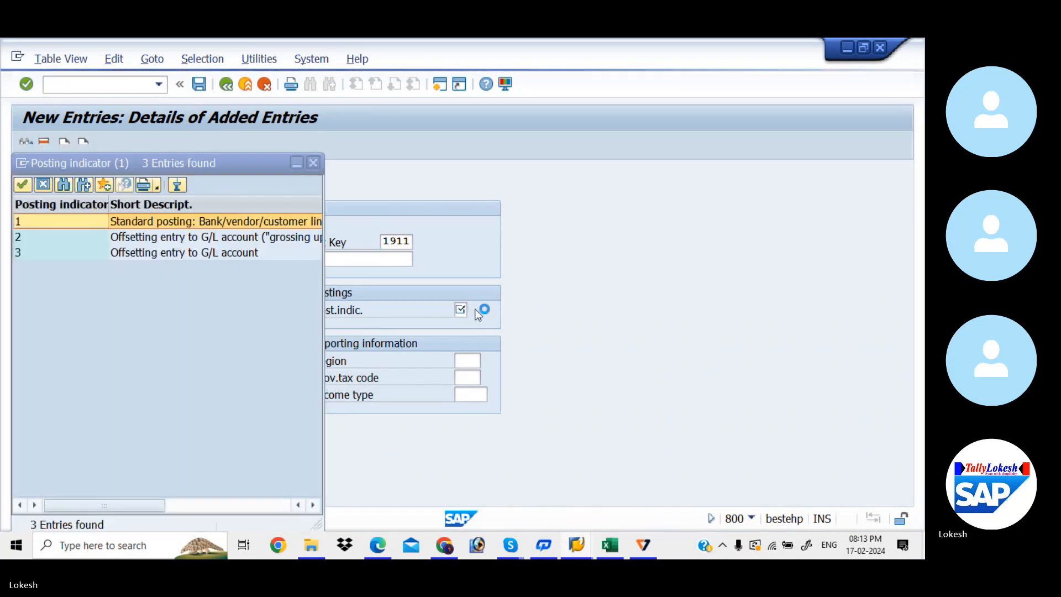
{"action": "double_click", "coordinate": [239, 220]}
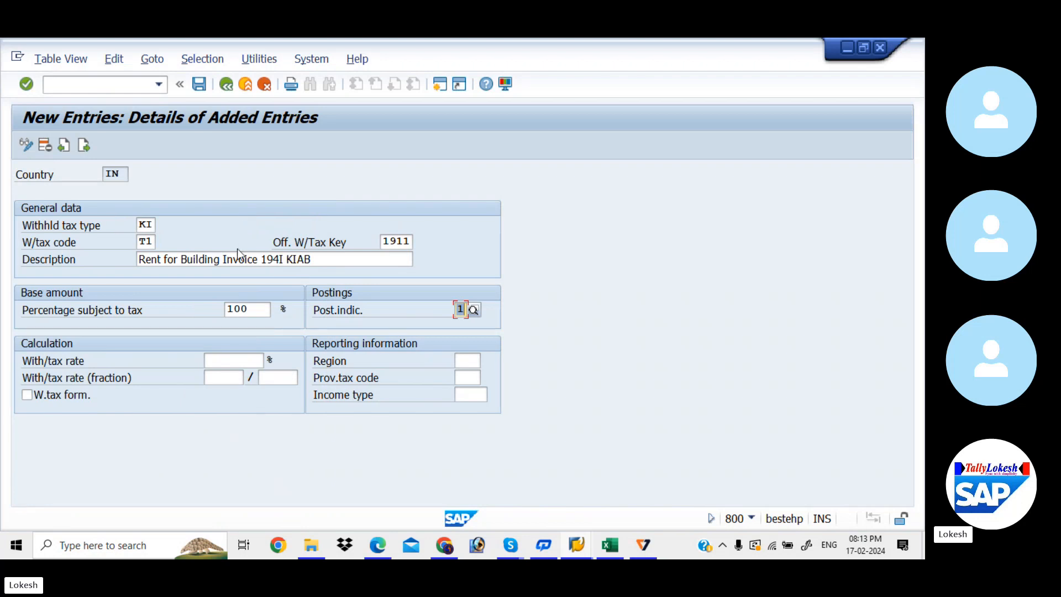
- Try to set the withholding tax rate to 2000
{"action": "left_click", "coordinate": [229, 358]}
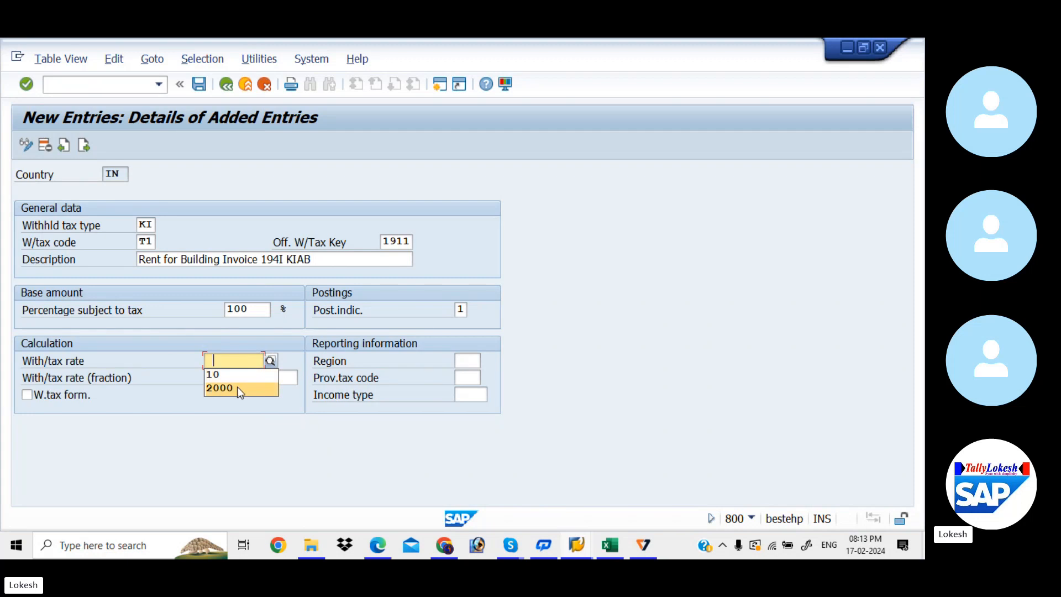
{"action": "left_click", "coordinate": [237, 387]}
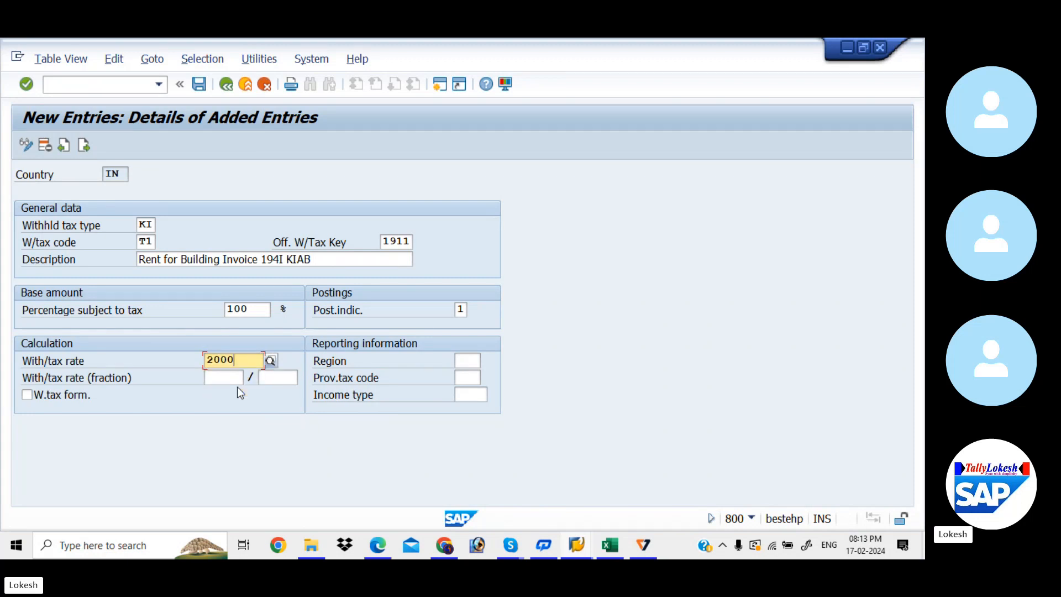
{"action": "key", "text": "Return"}
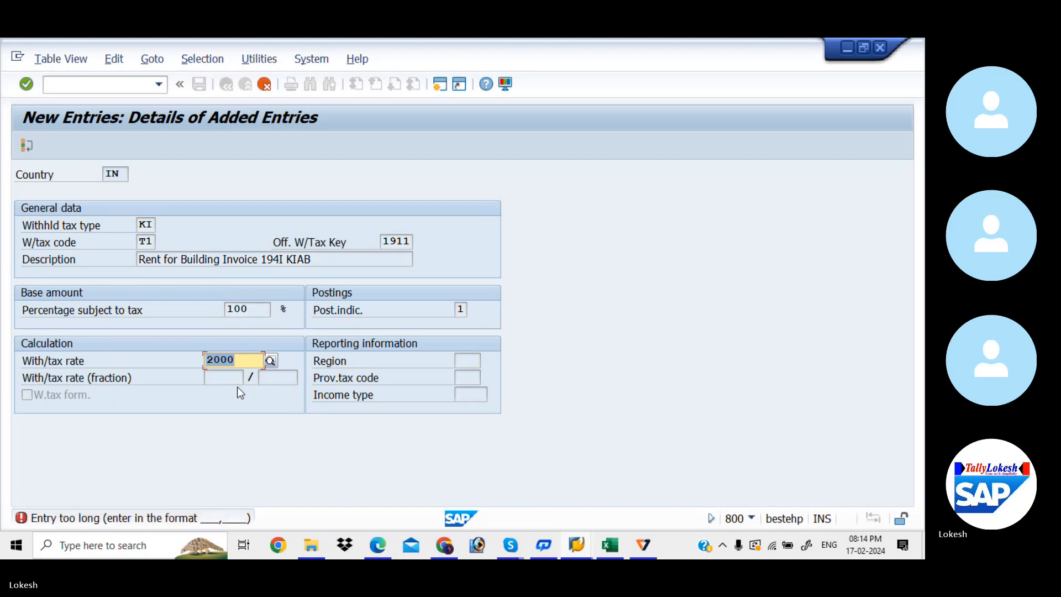
{"action": "key", "text": "BackSpace"}
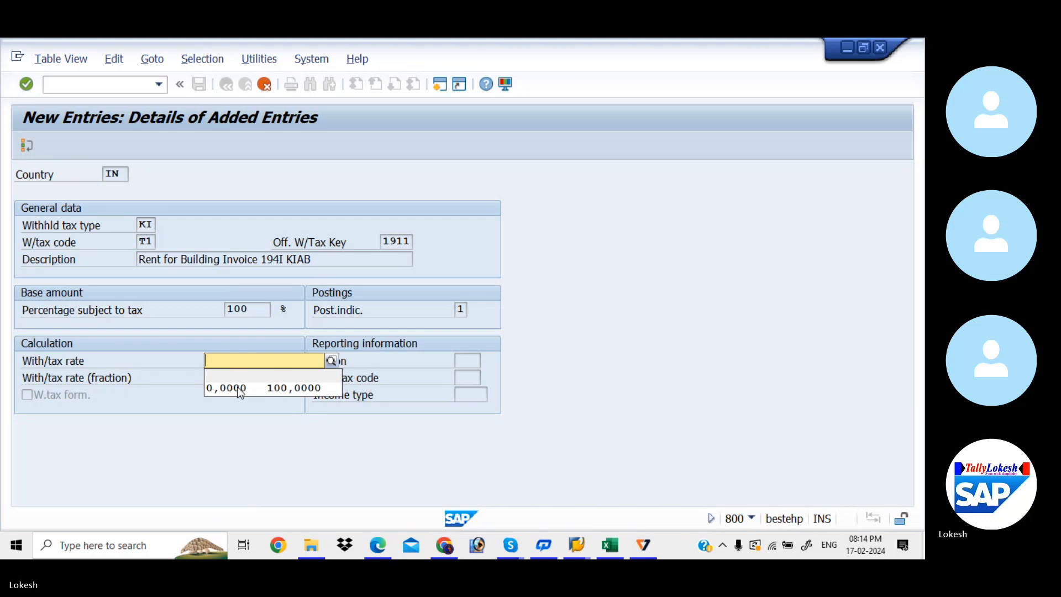
{"action": "type", "text": "2000"}
{"action": "key", "text": "Return"}
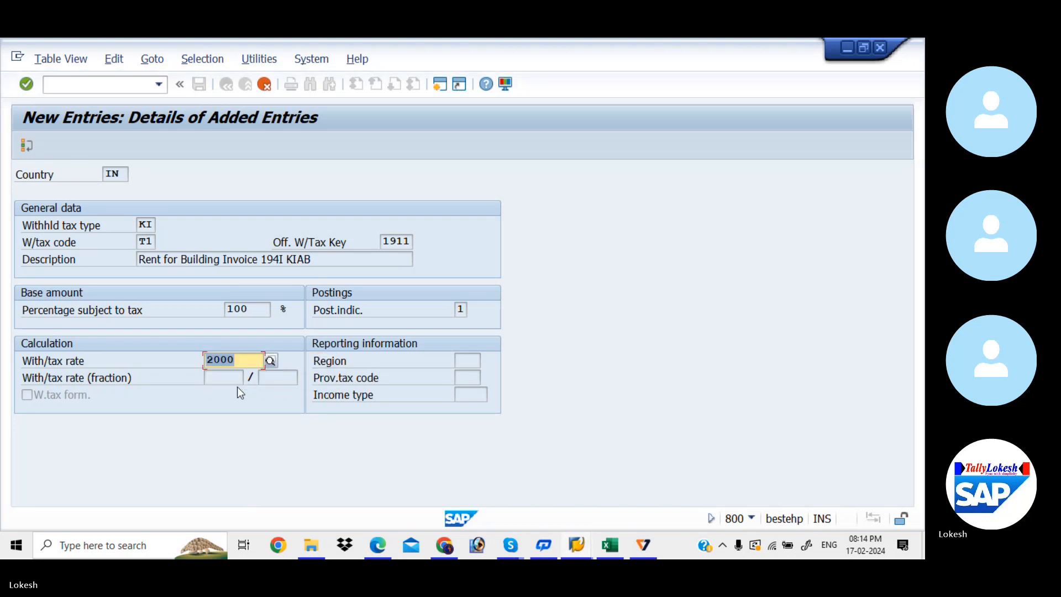
- Set the withholding tax rate to 10 percent
{"action": "key", "text": "BackSpace"}
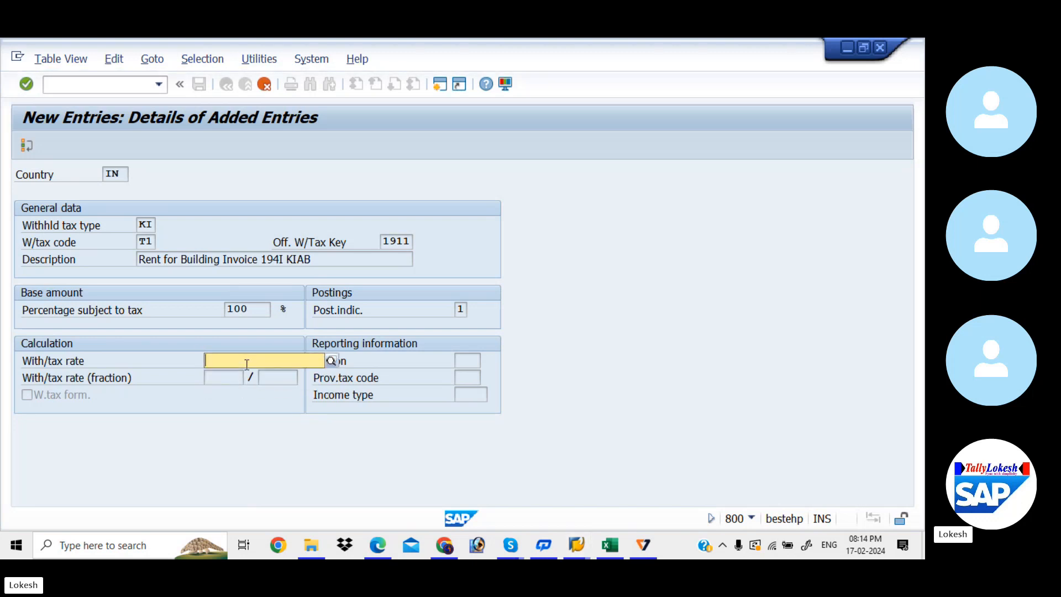
{"action": "type", "text": "10"}
{"action": "left_click", "coordinate": [248, 364]}
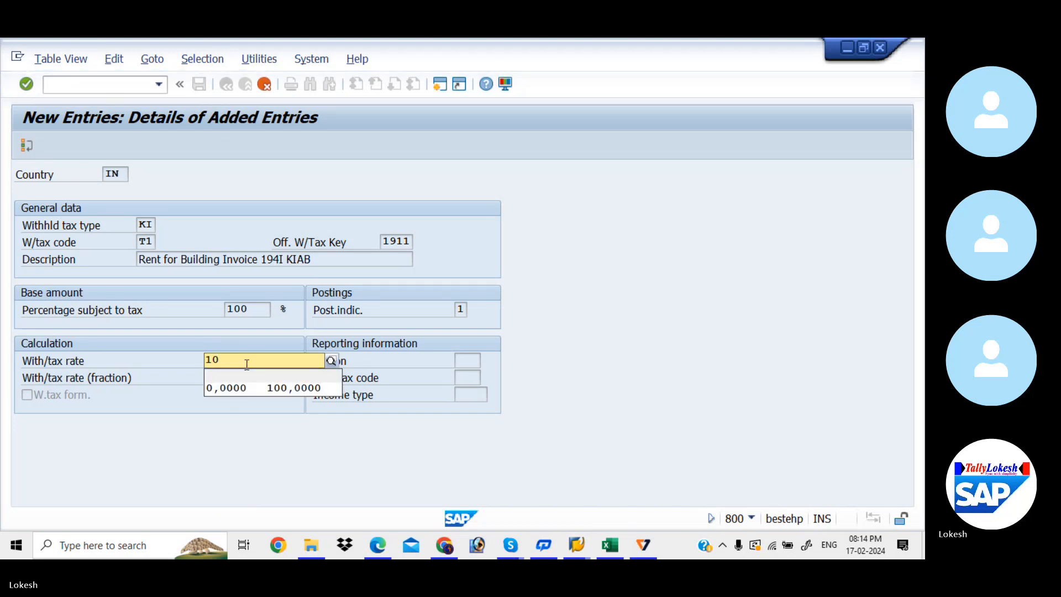
{"action": "key", "text": "Return"}
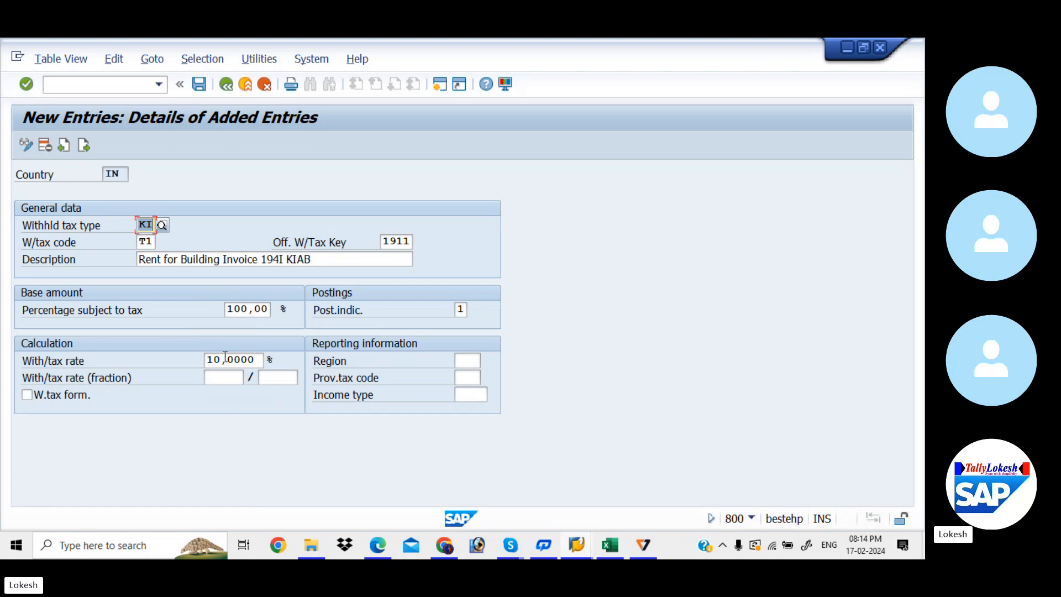
- Switch to the withholding tax configuration PDF in Edge and examine its sample tax code entry's base amount percentage and tax rate
{"action": "key", "text": "alt+Tab"}
{"action": "key", "text": "alt+Tab"}
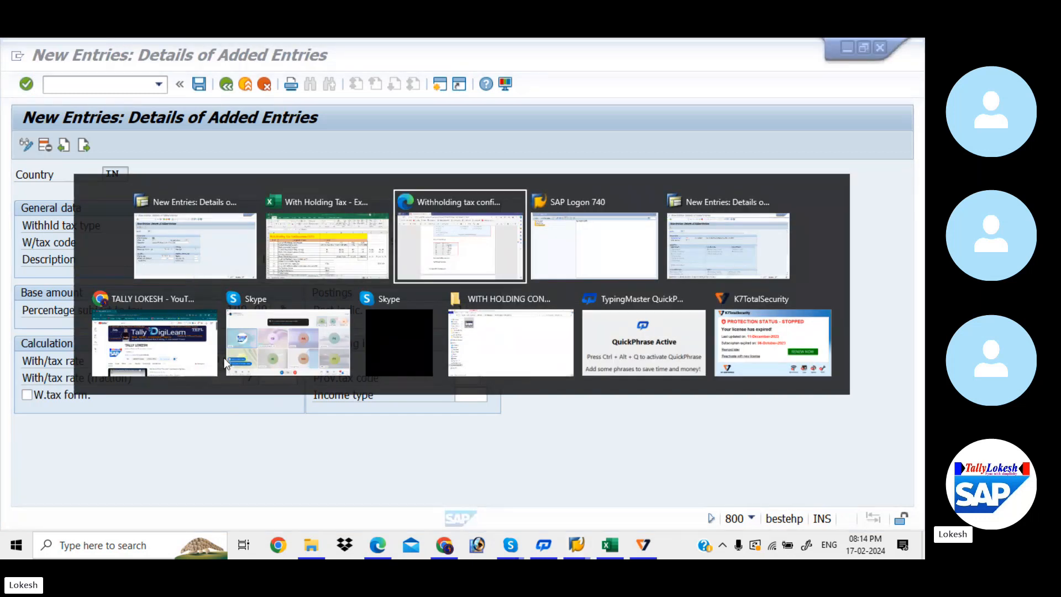
{"action": "scroll", "coordinate": [224, 359], "scroll_direction": "down", "scroll_amount": 10}
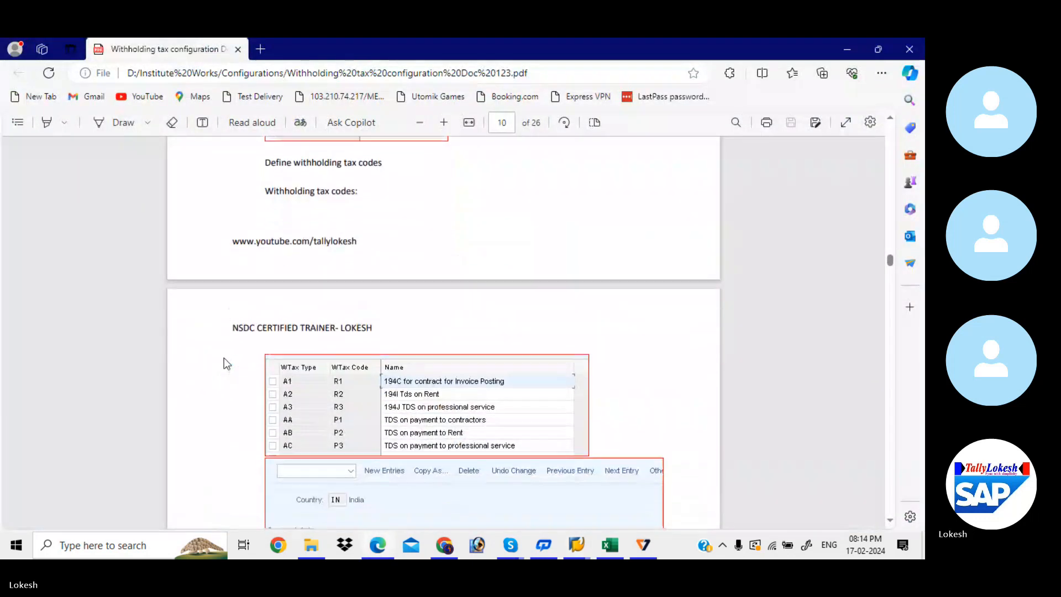
{"action": "scroll", "coordinate": [224, 364], "scroll_direction": "down", "scroll_amount": 2}
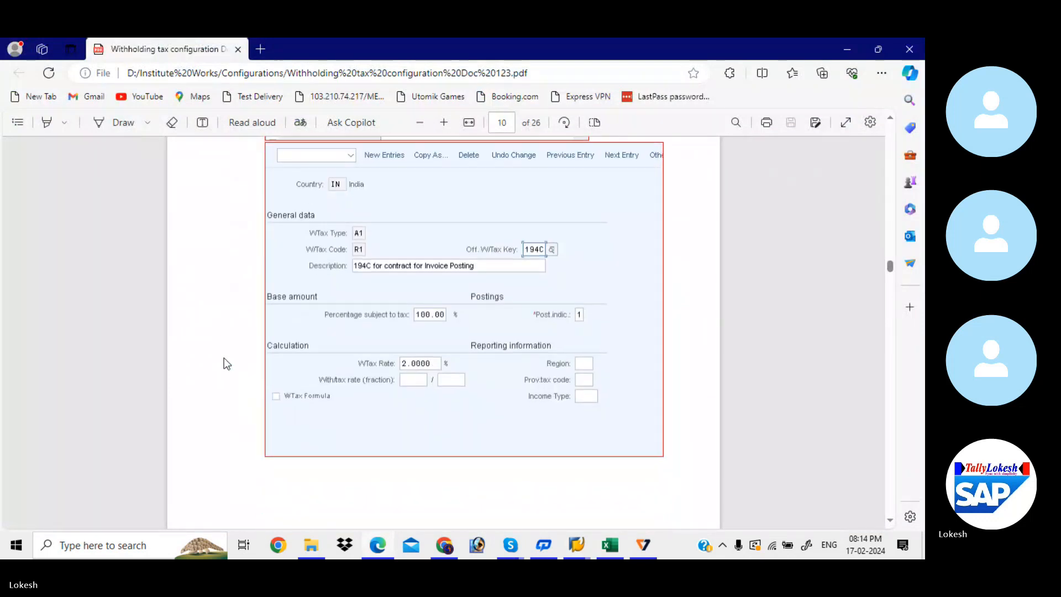
{"action": "scroll", "coordinate": [224, 364], "scroll_direction": "down", "scroll_amount": 1}
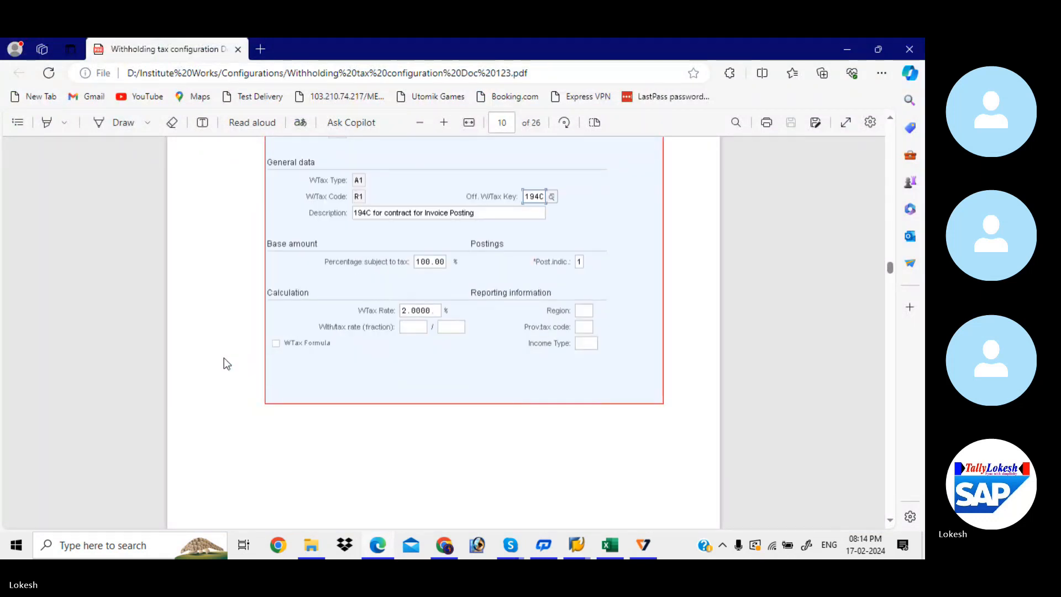
{"action": "scroll", "coordinate": [224, 359], "scroll_direction": "up", "scroll_amount": 1}
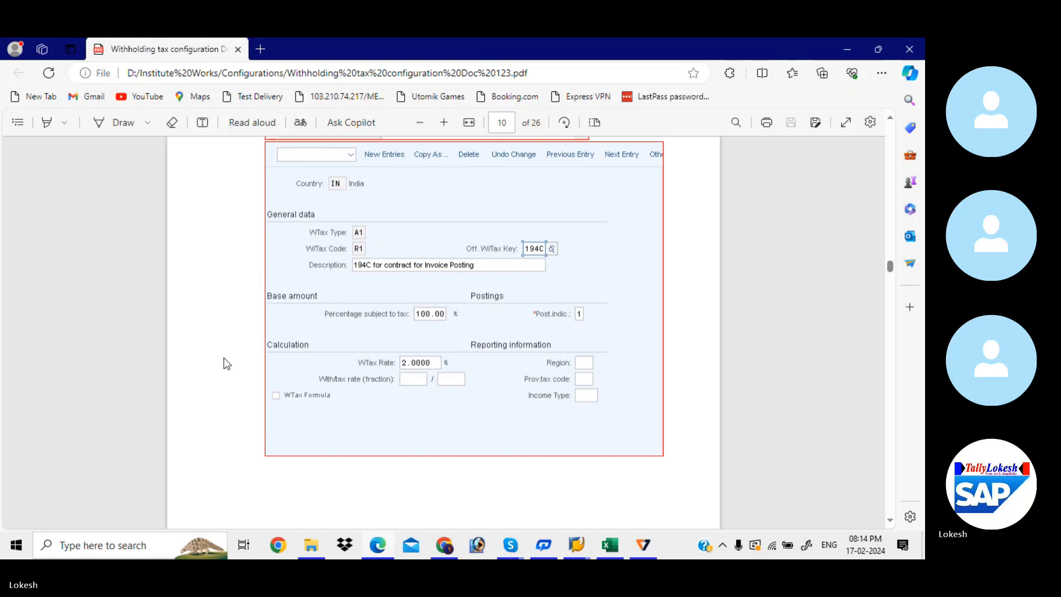
- Return to SAP, set the percentage subject to tax to 10, and save the entry in the KIAB withholding tax customizing request
{"action": "key", "text": "alt+Tab"}
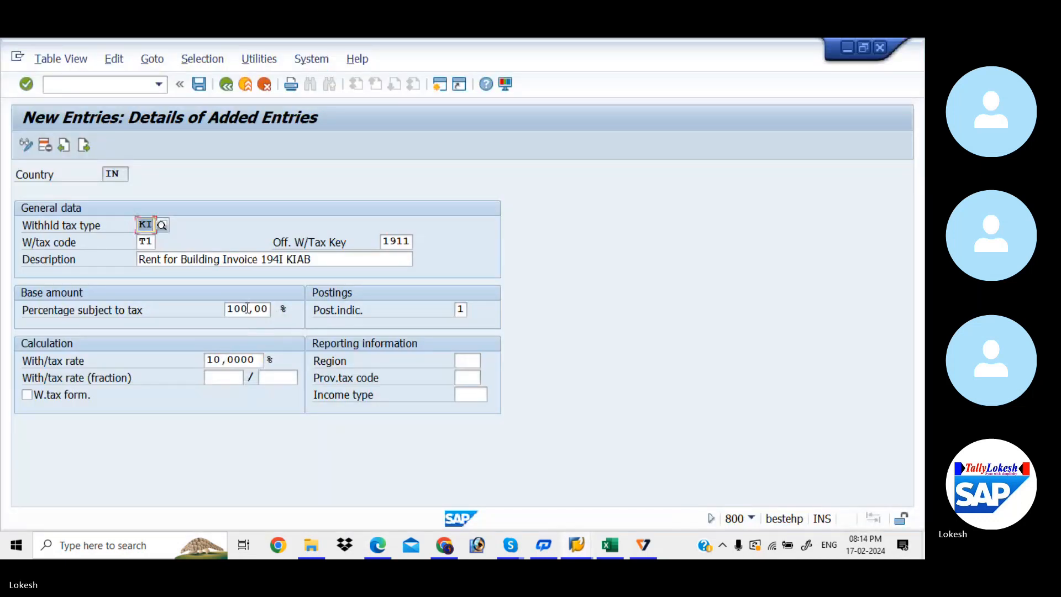
{"action": "left_click_drag", "start_coordinate": [267, 308], "coordinate": [192, 290]}
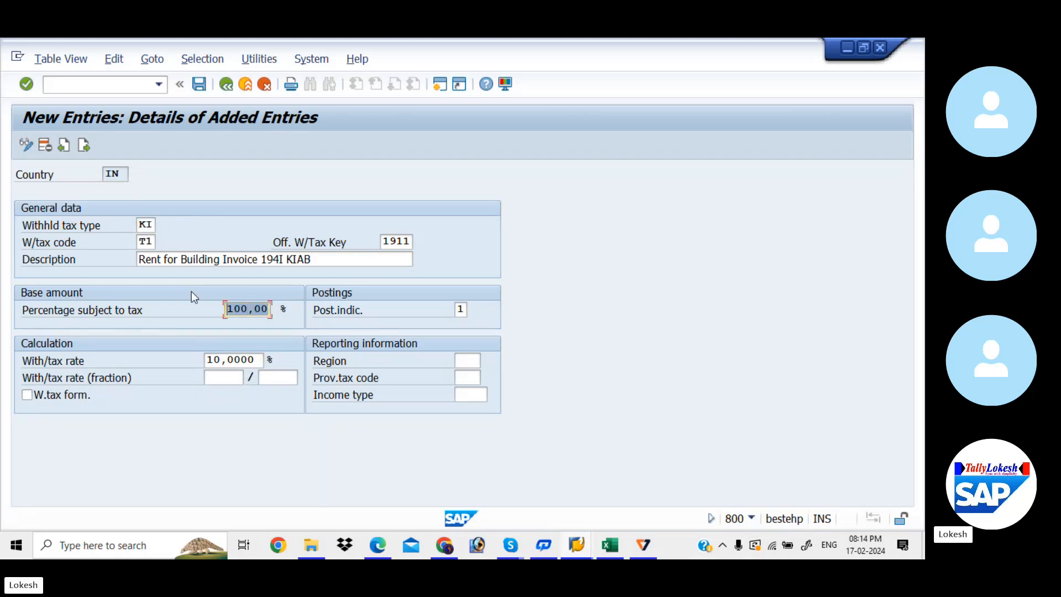
{"action": "type", "text": "10"}
{"action": "key", "text": "Return"}
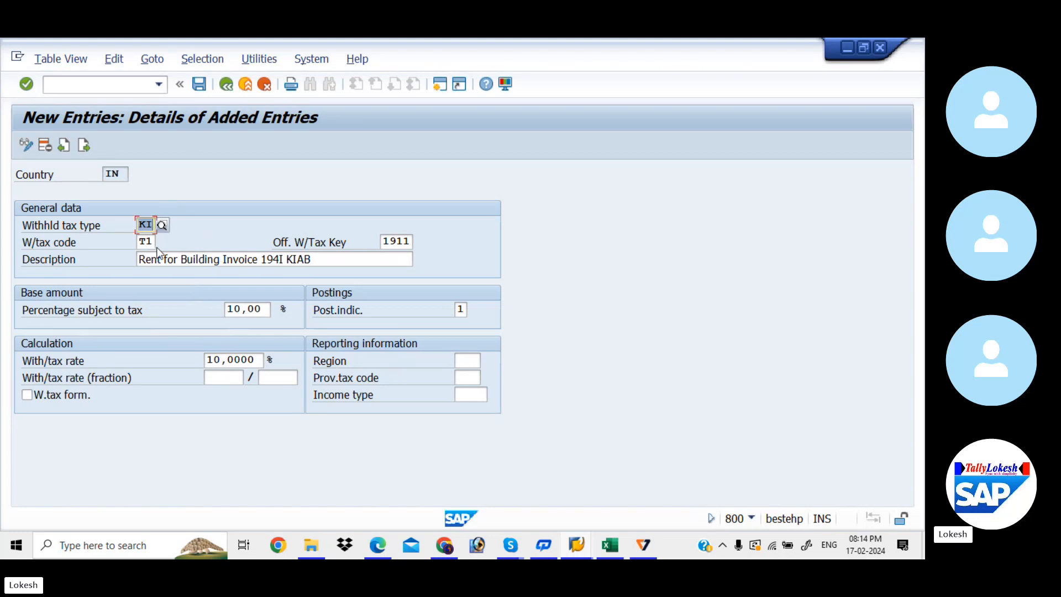
{"action": "left_click", "coordinate": [199, 88]}
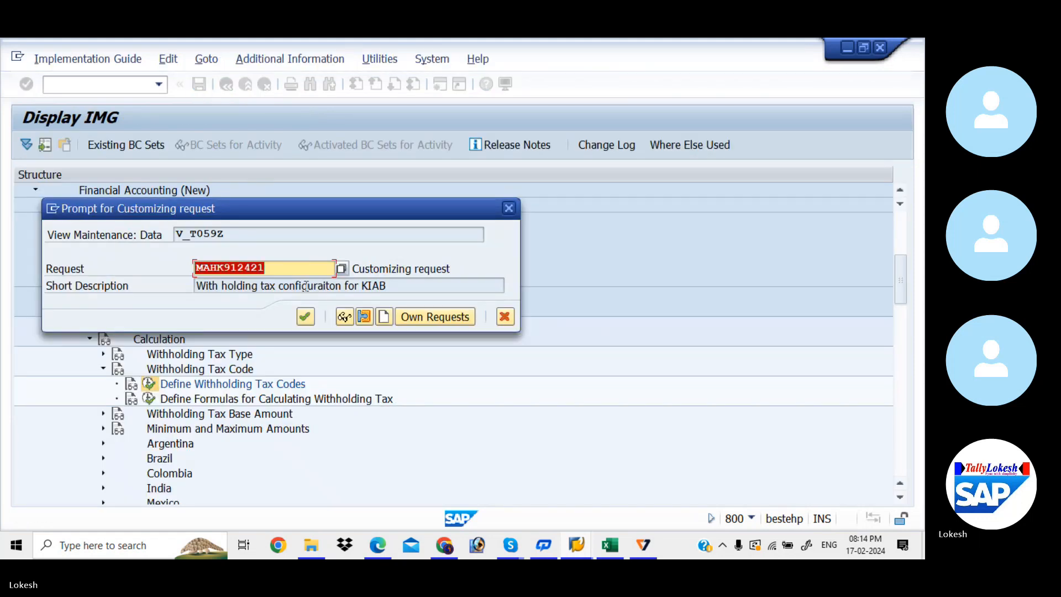
{"action": "left_click", "coordinate": [309, 320]}
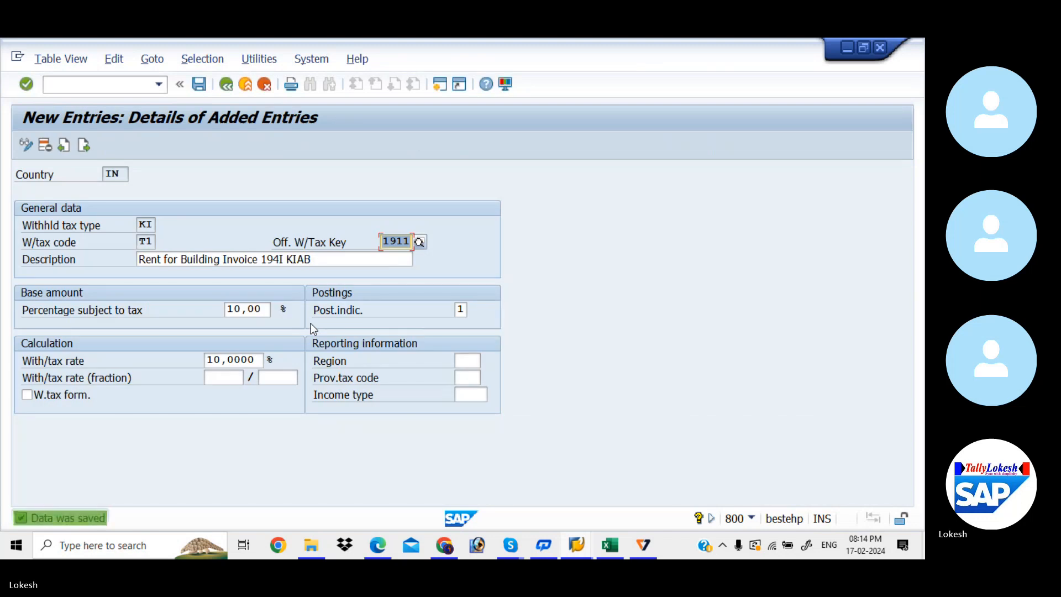
- Switch to the Excel workbook and record T1 in column C of the Define With Holding tax codes row
{"action": "key", "text": "alt+Tab"}
{"action": "key", "text": "Tab"}
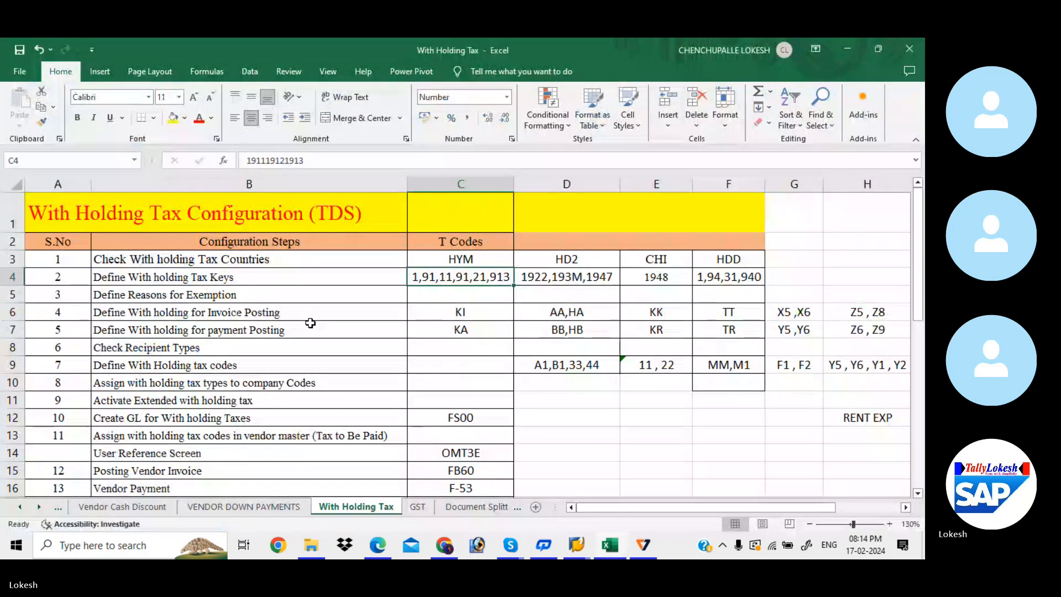
{"action": "left_click", "coordinate": [453, 364]}
{"action": "type", "text": "T"}
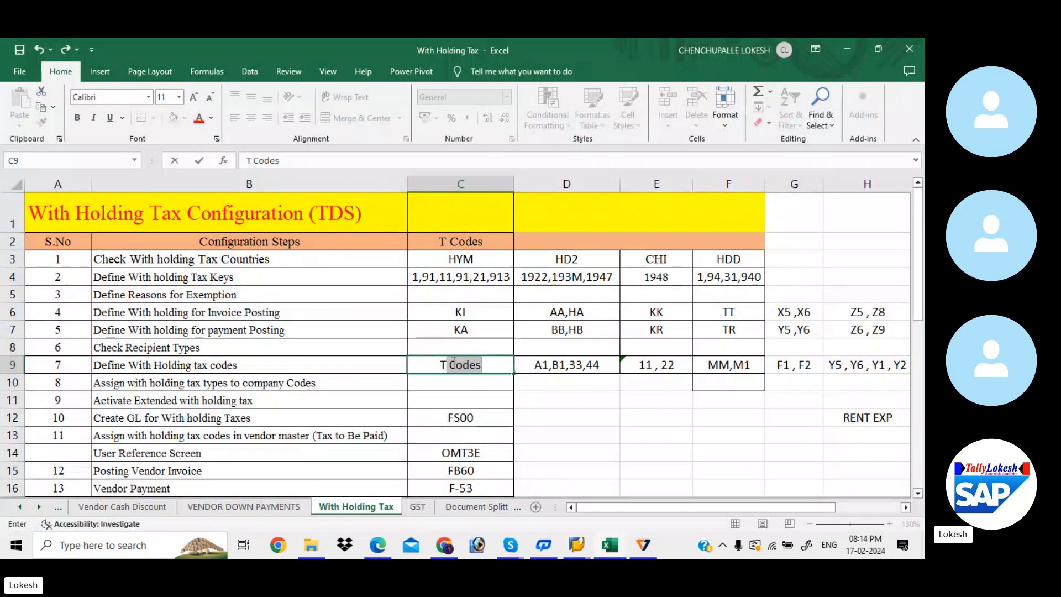
{"action": "type", "text": "1"}
{"action": "left_click", "coordinate": [497, 389]}
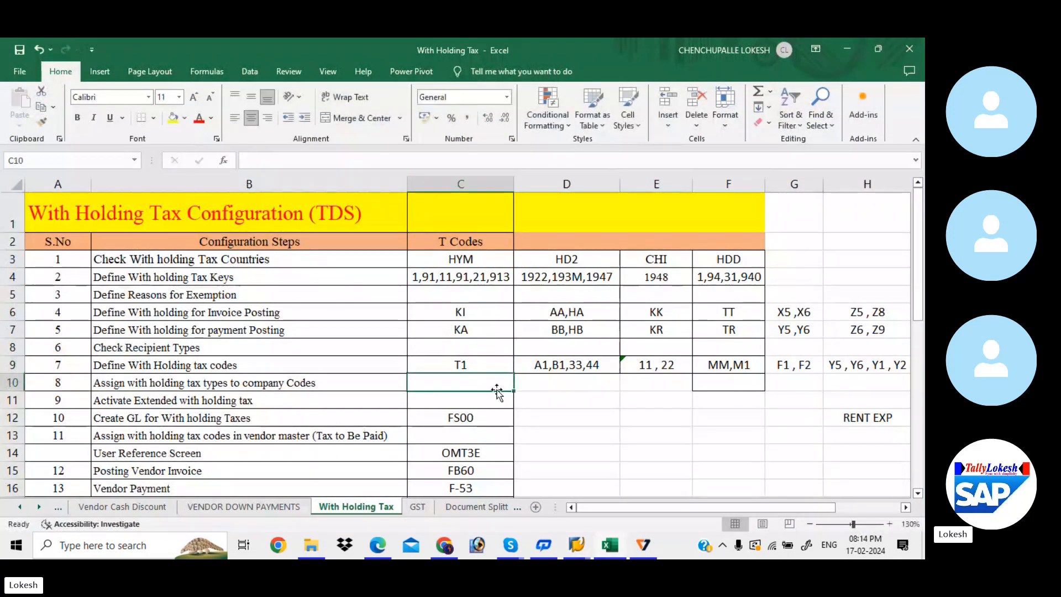
- Switch back to SAP and start another tax code entry with withholding tax type KA, tax code T2 and official key 1911
{"action": "key", "text": "alt+Tab"}
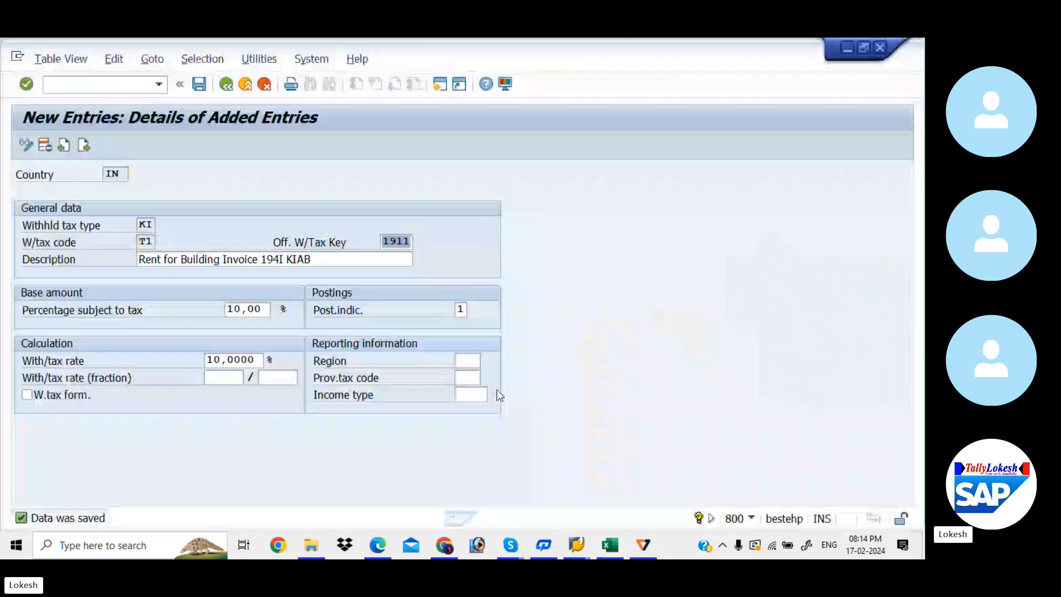
{"action": "left_click", "coordinate": [87, 147]}
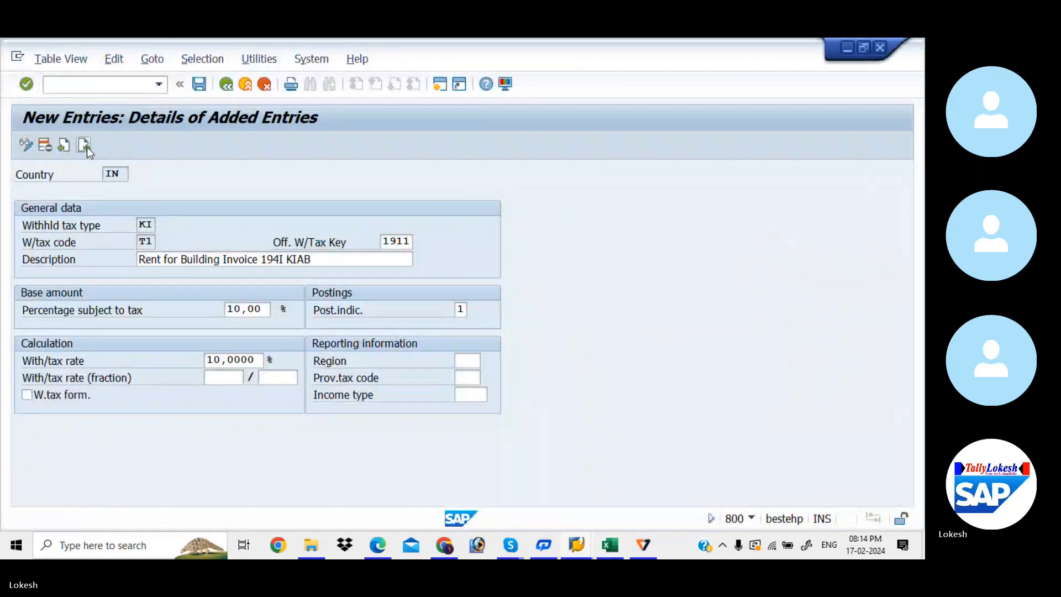
{"action": "left_click", "coordinate": [144, 225]}
{"action": "type", "text": "KA"}
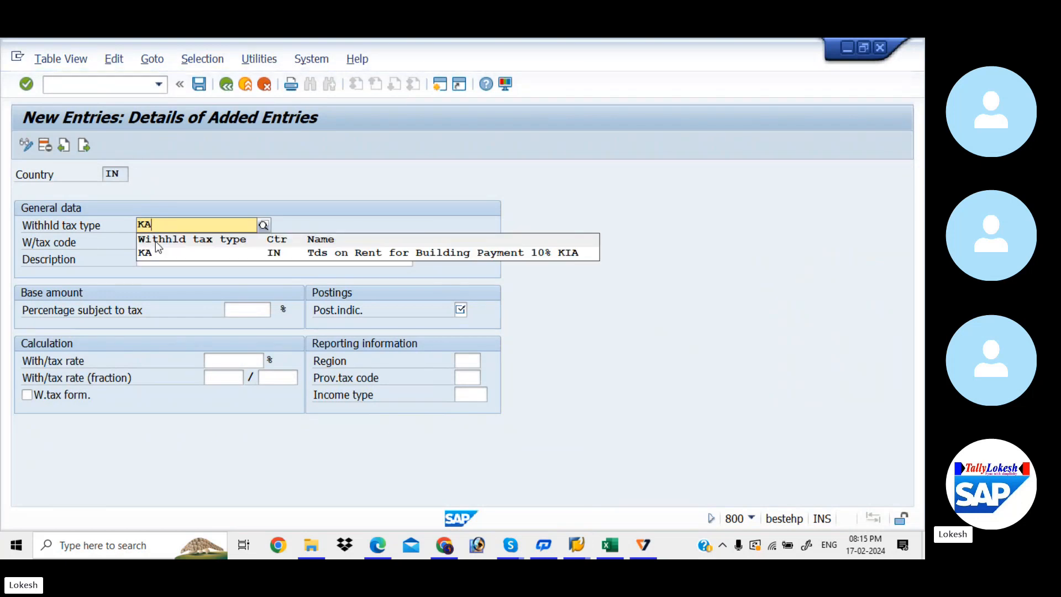
{"action": "key", "text": "Return"}
{"action": "left_click", "coordinate": [155, 243]}
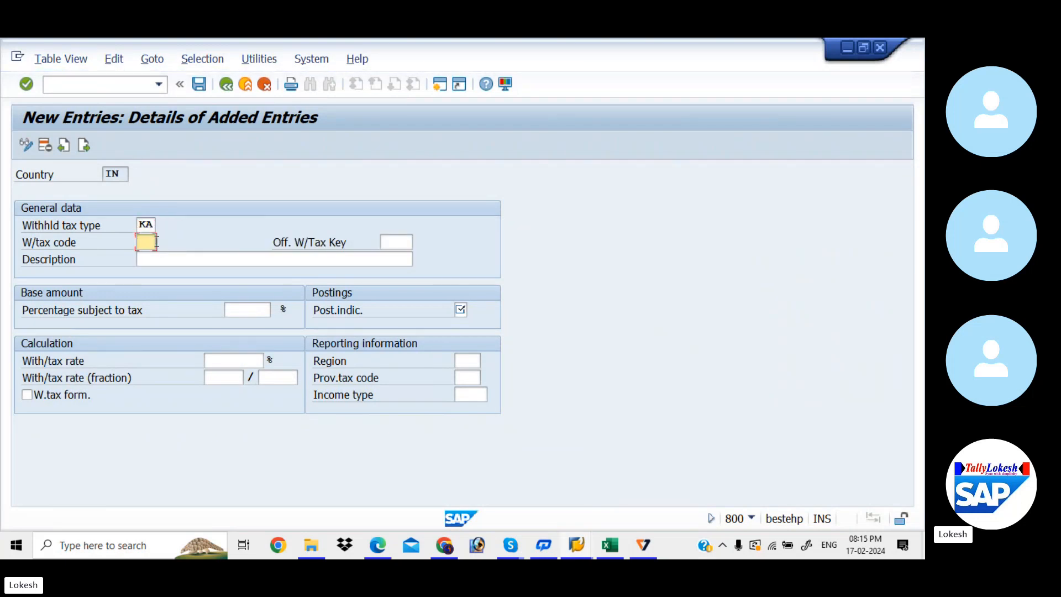
{"action": "type", "text": "T2"}
{"action": "key", "text": "Tab"}
{"action": "key", "text": "Down"}
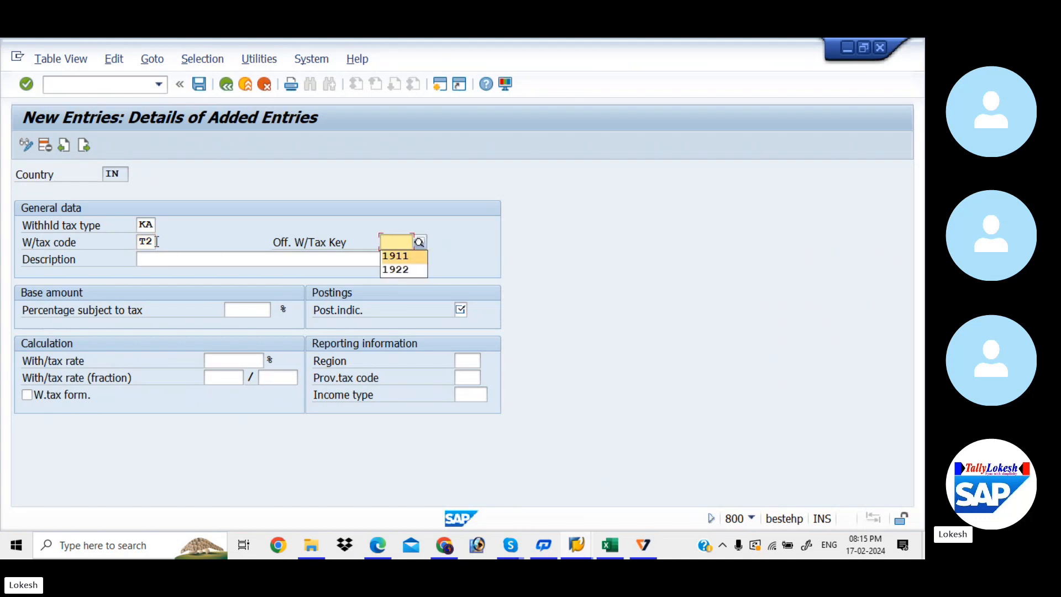
{"action": "key", "text": "Tab"}
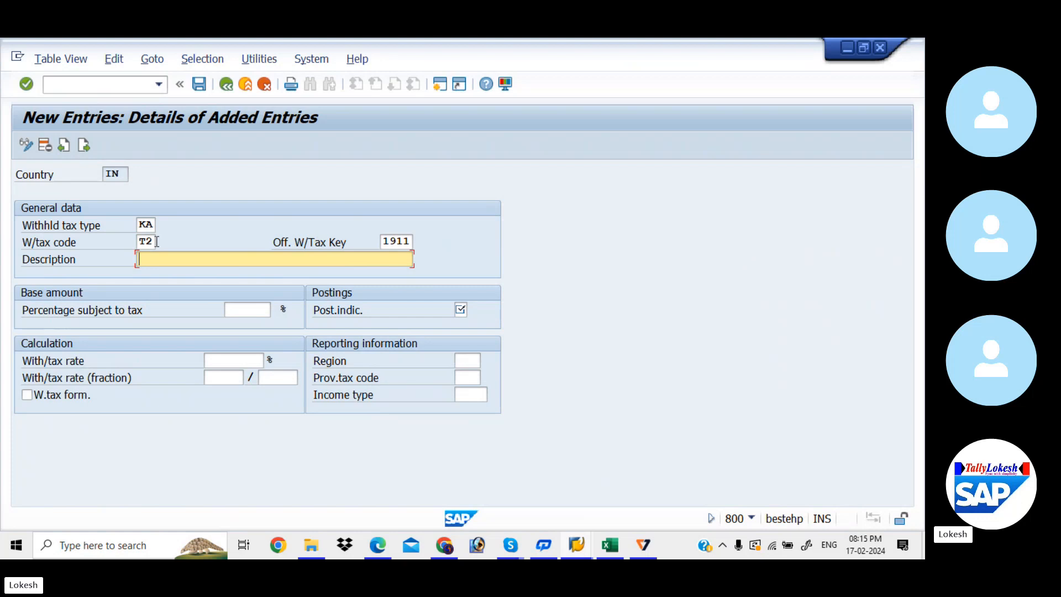
- Describe tax code T2 as "Tds on Rent for Building Payment KIAB", adapting the earlier LIT description
{"action": "key", "text": "BackSpace"}
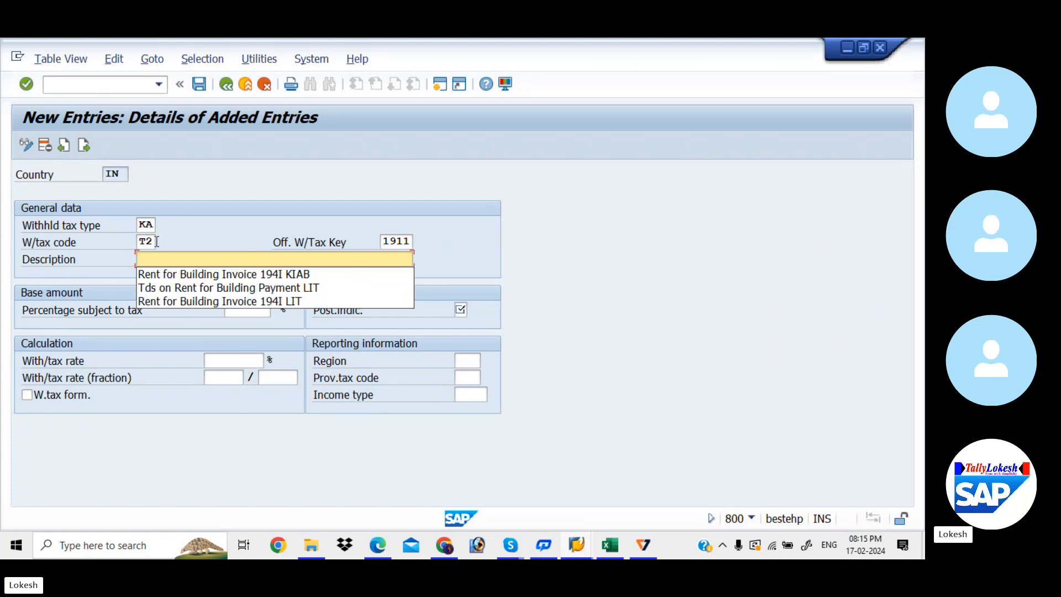
{"action": "key", "text": "Down"}
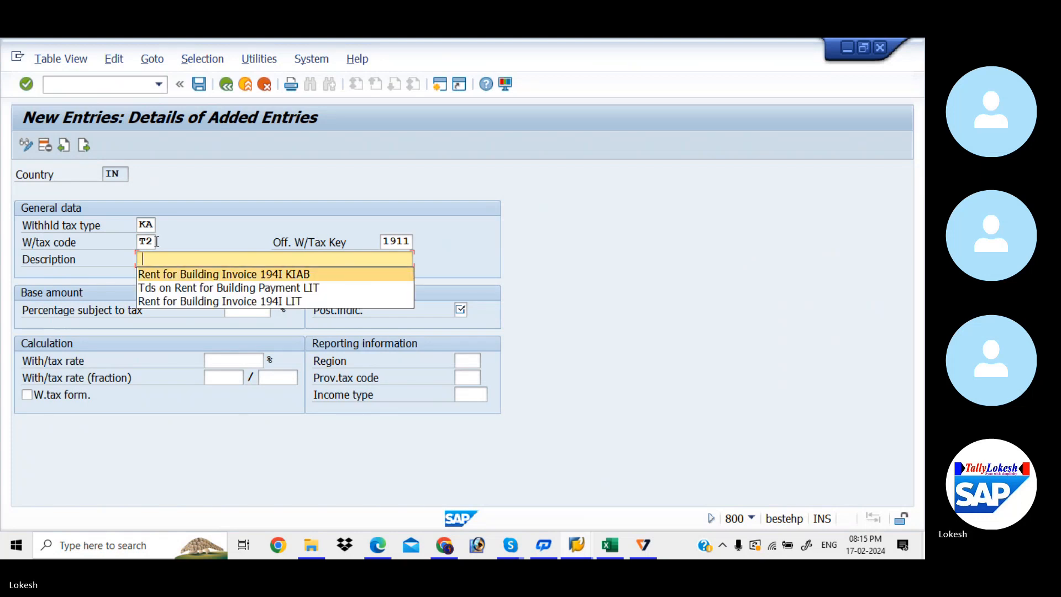
{"action": "key", "text": "Down"}
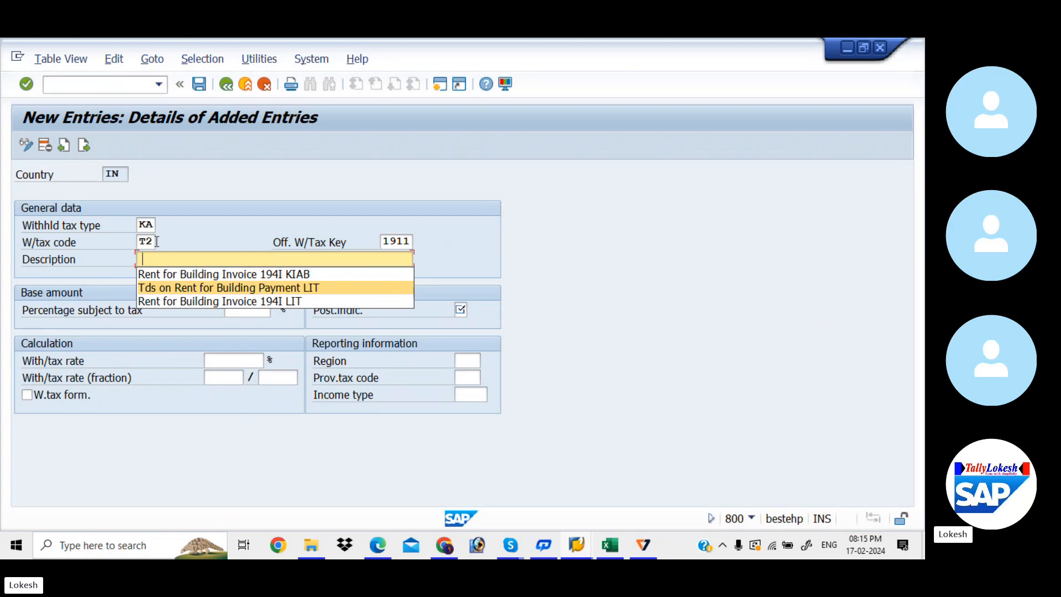
{"action": "key", "text": "Return"}
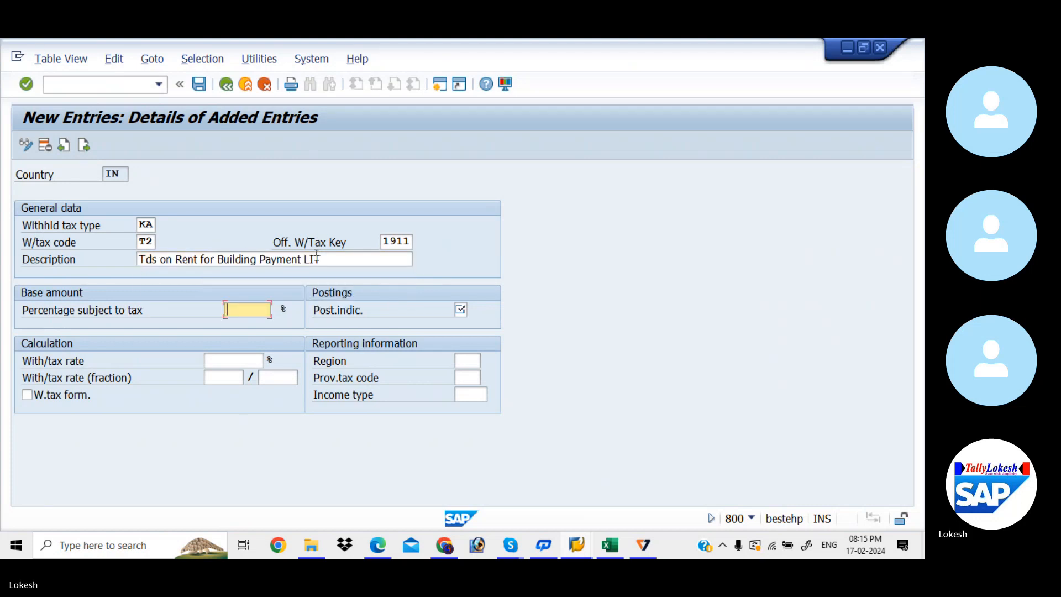
{"action": "left_click", "coordinate": [336, 259]}
{"action": "key", "text": "BackSpace"}
{"action": "key", "text": "BackSpace"}
{"action": "key", "text": "BackSpace"}
{"action": "type", "text": "K"}
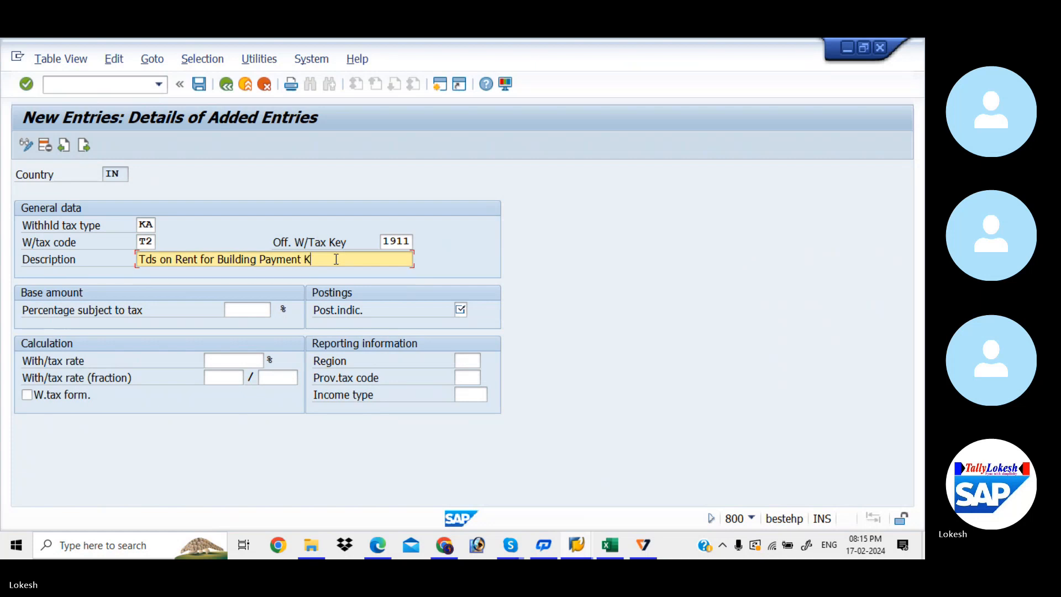
{"action": "type", "text": "IAB"}
- Set T2's percentage subject to tax to 10, posting indicator to 1 and withholding tax rate to 10 percent
{"action": "left_click", "coordinate": [260, 311]}
{"action": "type", "text": "10"}
{"action": "key", "text": "Tab"}
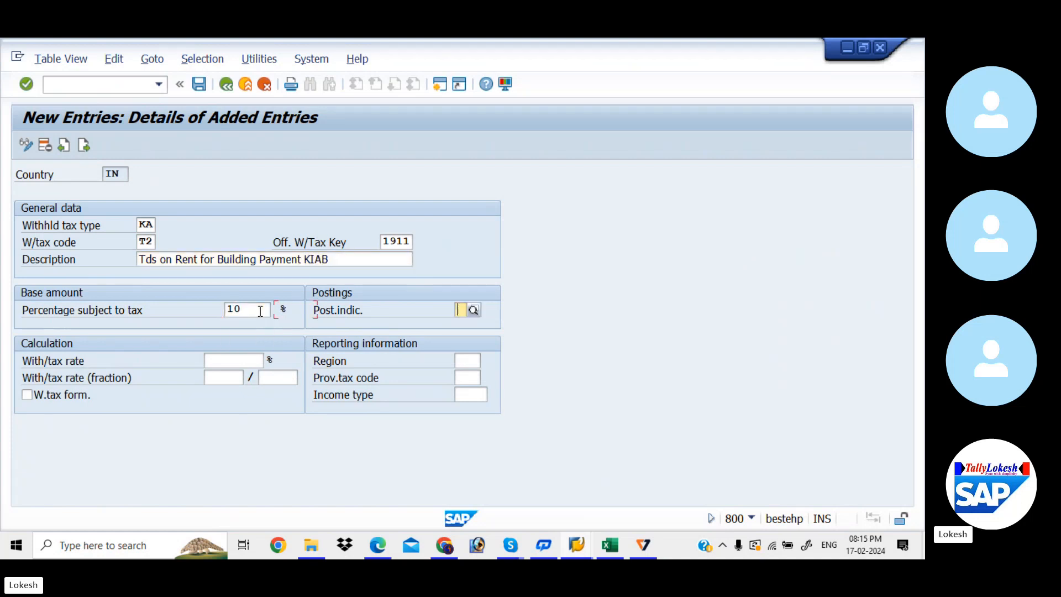
{"action": "type", "text": "1"}
{"action": "key", "text": "Tab"}
{"action": "type", "text": "10"}
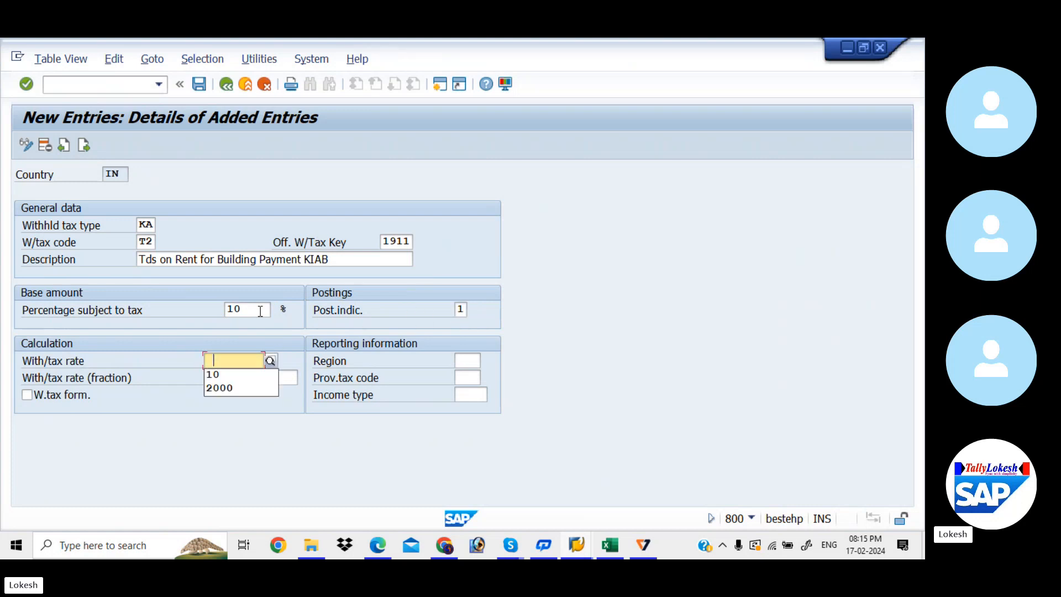
{"action": "key", "text": "Tab"}
{"action": "key", "text": "Return"}
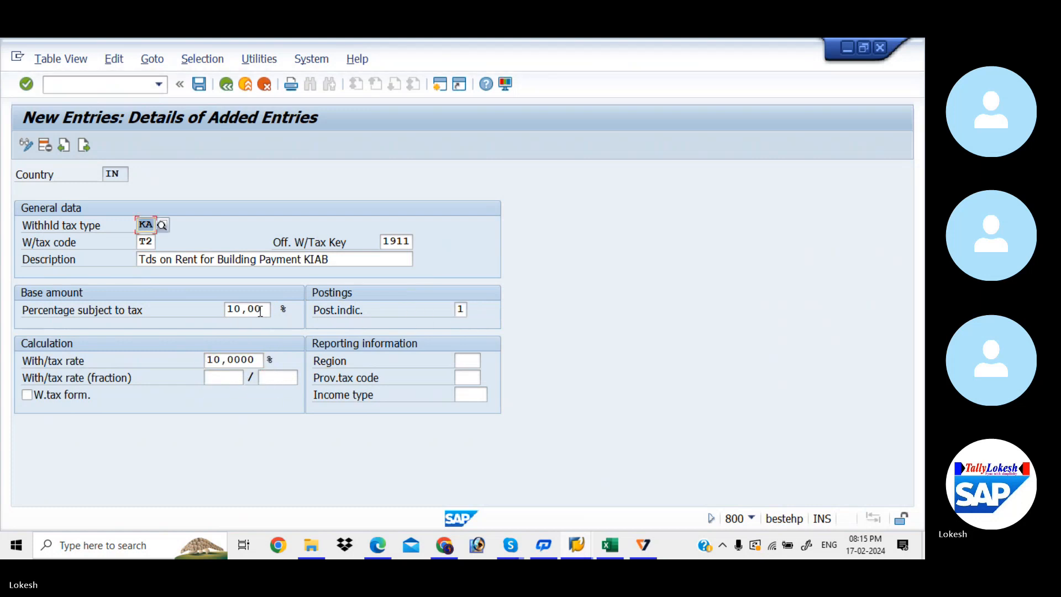
- Save the T2 withholding tax code entry, and record it in Excel by setting the Define With Holding tax codes cell C9 to T1,T2
{"action": "left_click", "coordinate": [202, 83]}
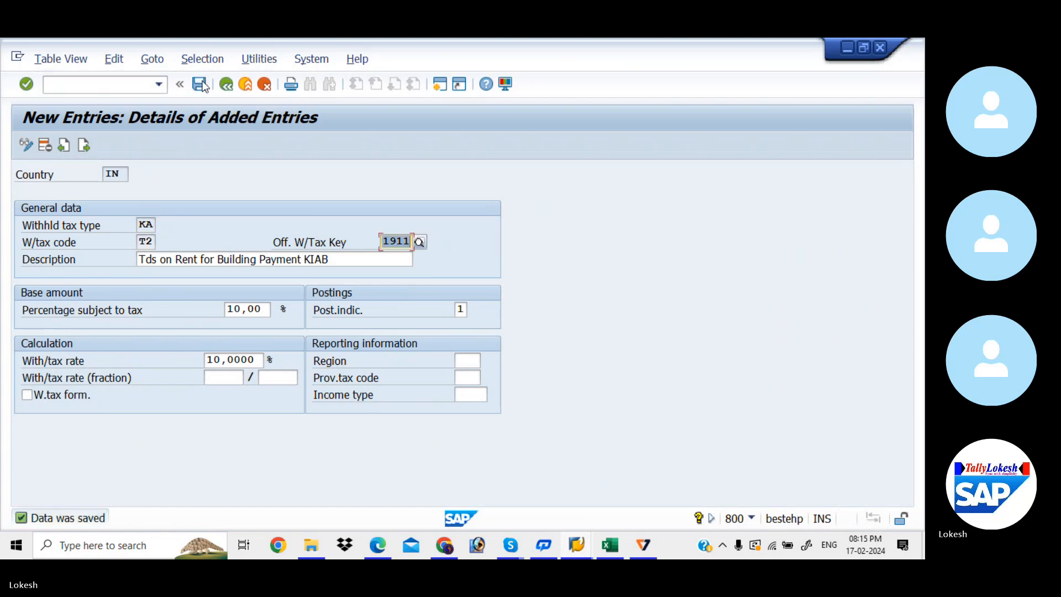
{"action": "key", "text": "alt+Tab"}
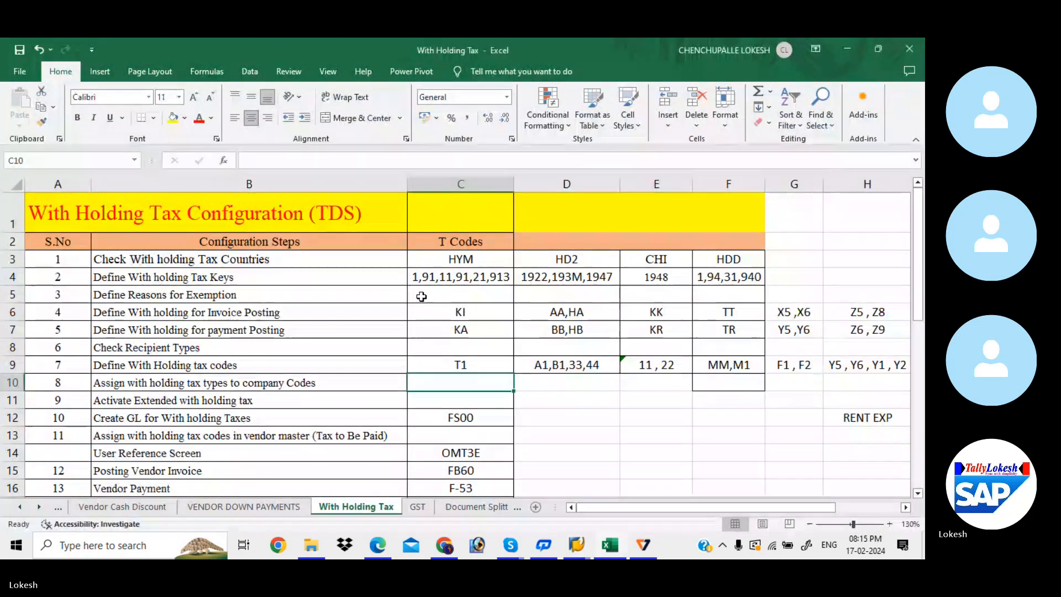
{"action": "double_click", "coordinate": [481, 362]}
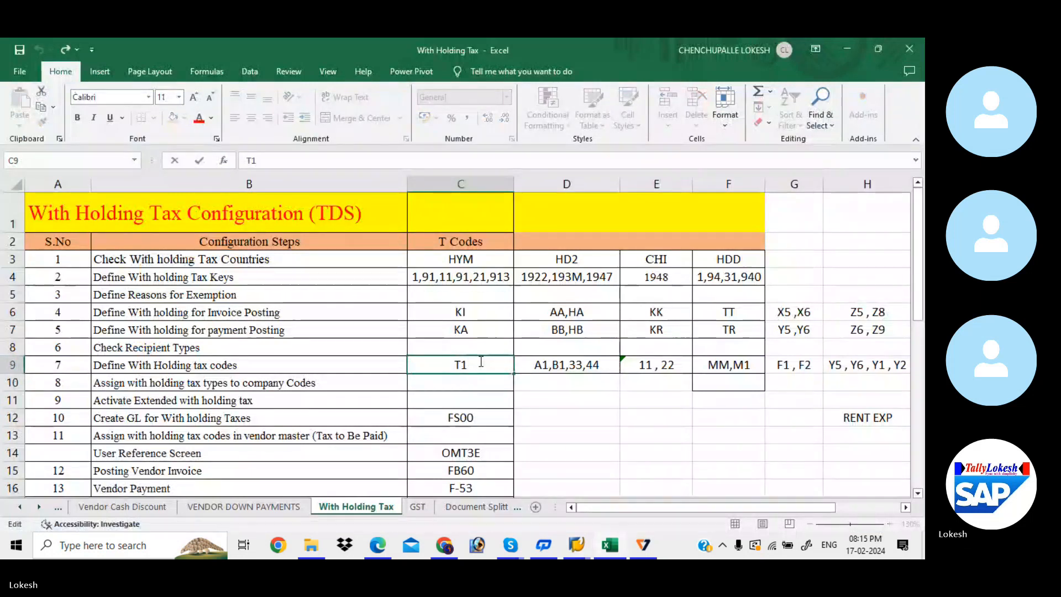
{"action": "type", "text": ",T2"}
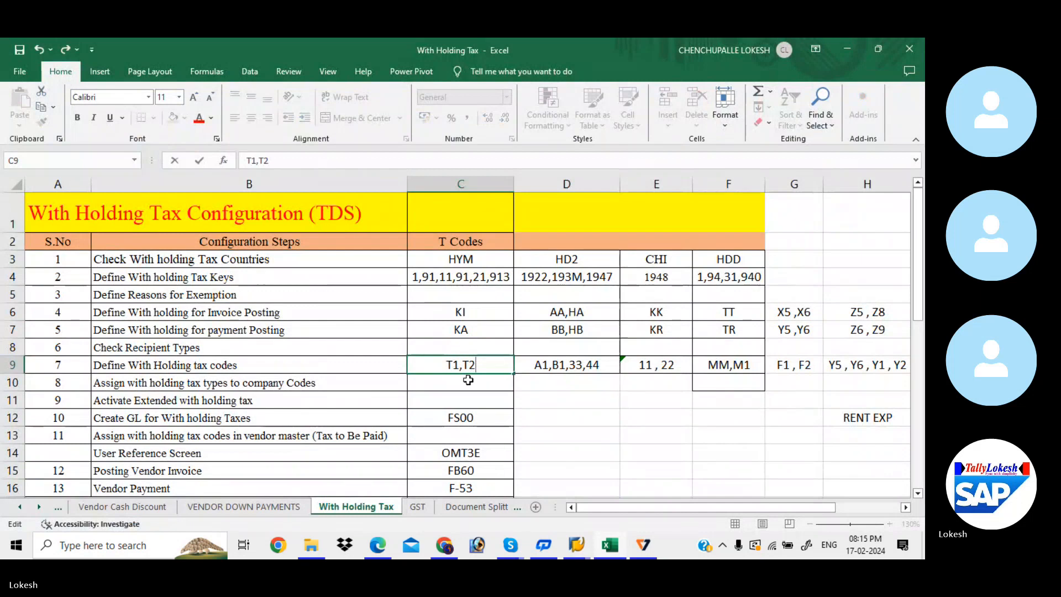
{"action": "left_click", "coordinate": [468, 380]}
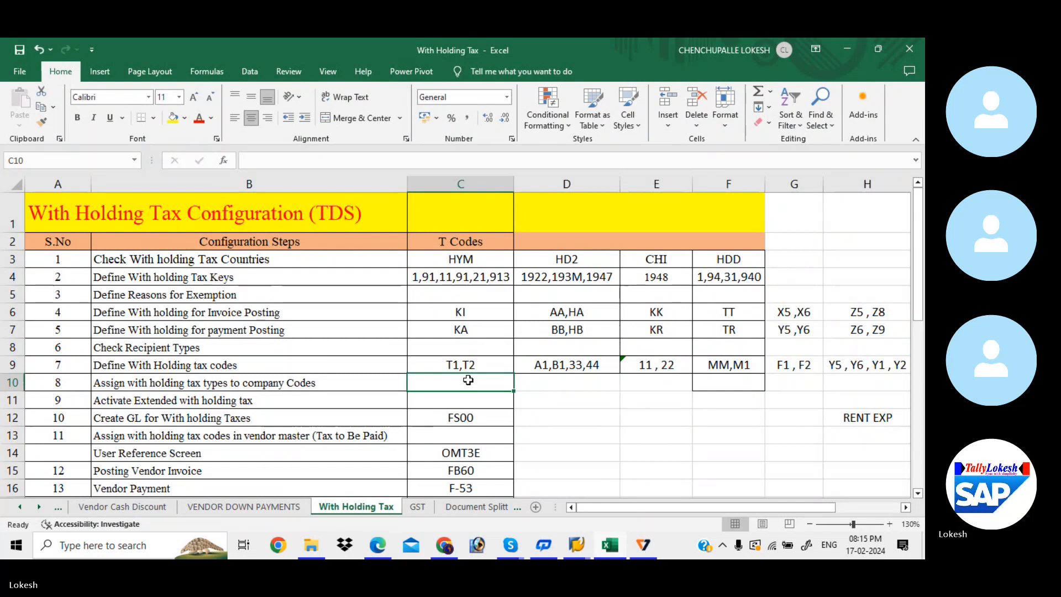
- Switch back to SAP and leave the withholding tax code entries to return to the Display IMG structure
{"action": "key", "text": "alt+Tab"}
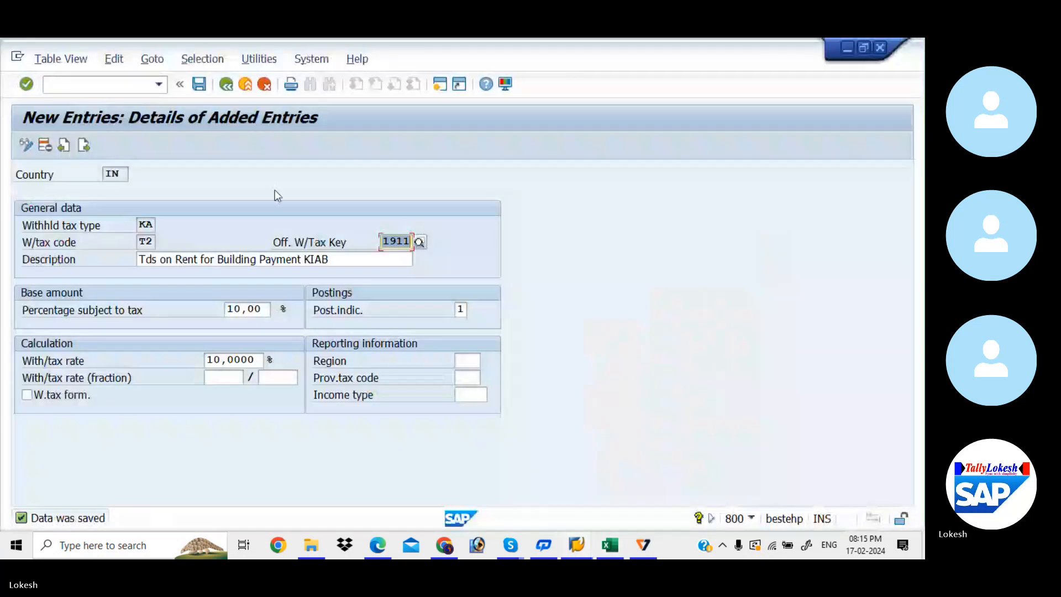
{"action": "left_click", "coordinate": [225, 84]}
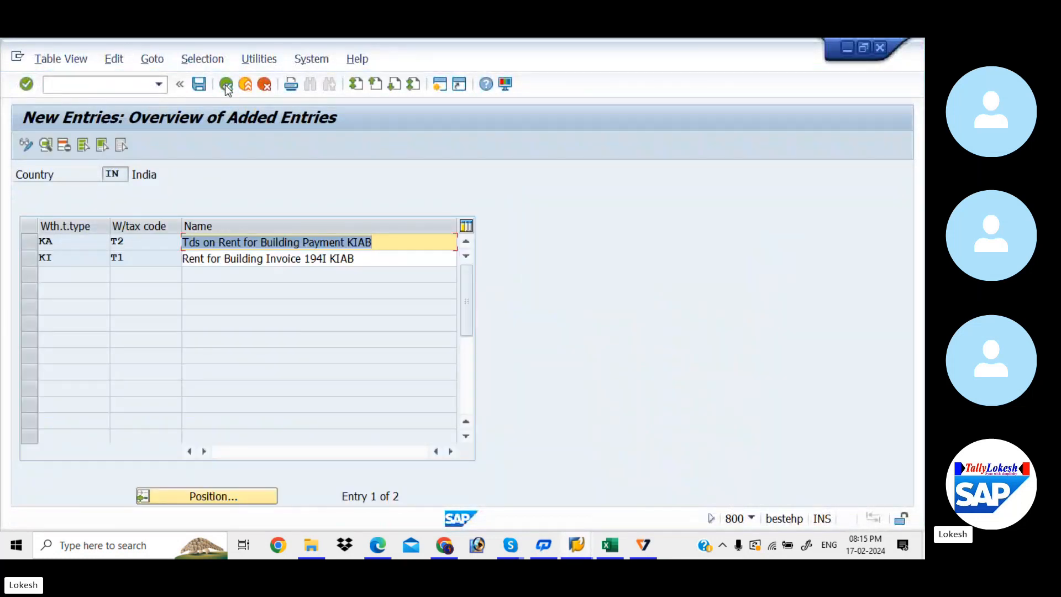
{"action": "left_click", "coordinate": [225, 84]}
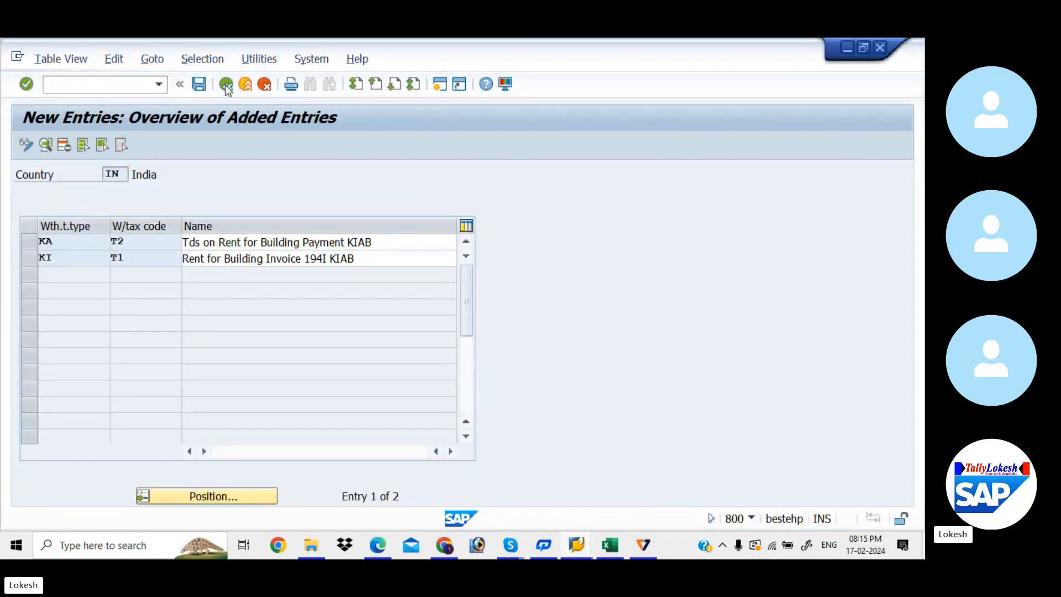
{"action": "left_click", "coordinate": [224, 84]}
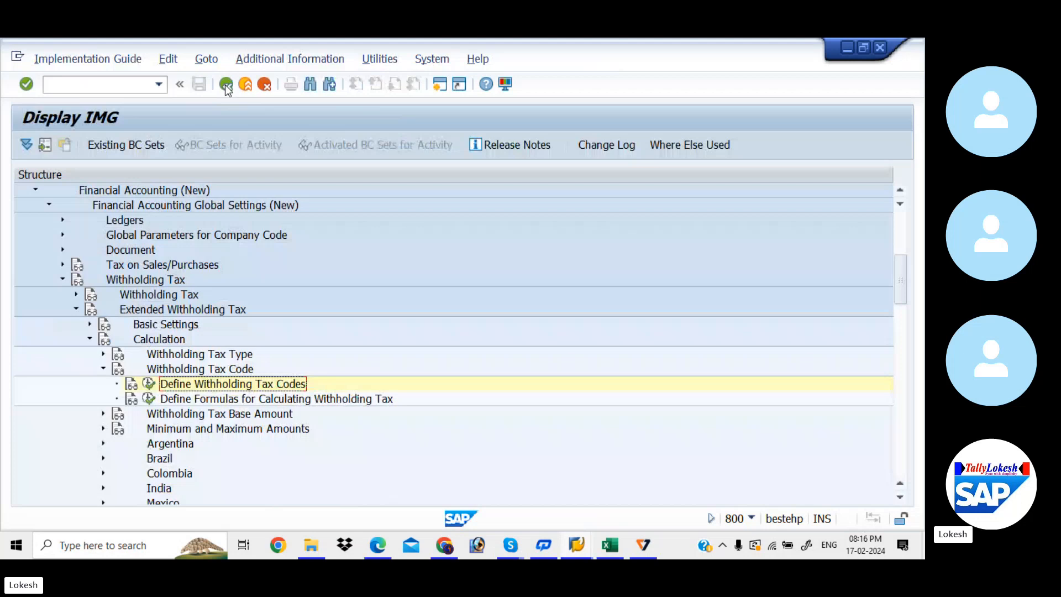
- Look through the Calculation, Posting and Basic Settings nodes under Extended Withholding Tax for the next configuration activity
{"action": "left_click", "coordinate": [89, 340]}
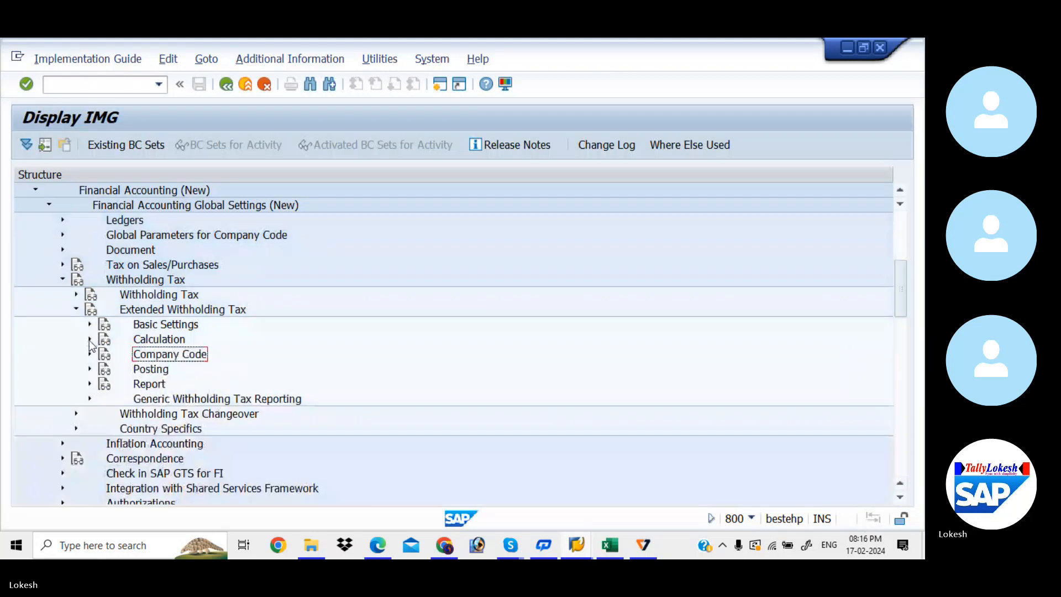
{"action": "left_click", "coordinate": [90, 369]}
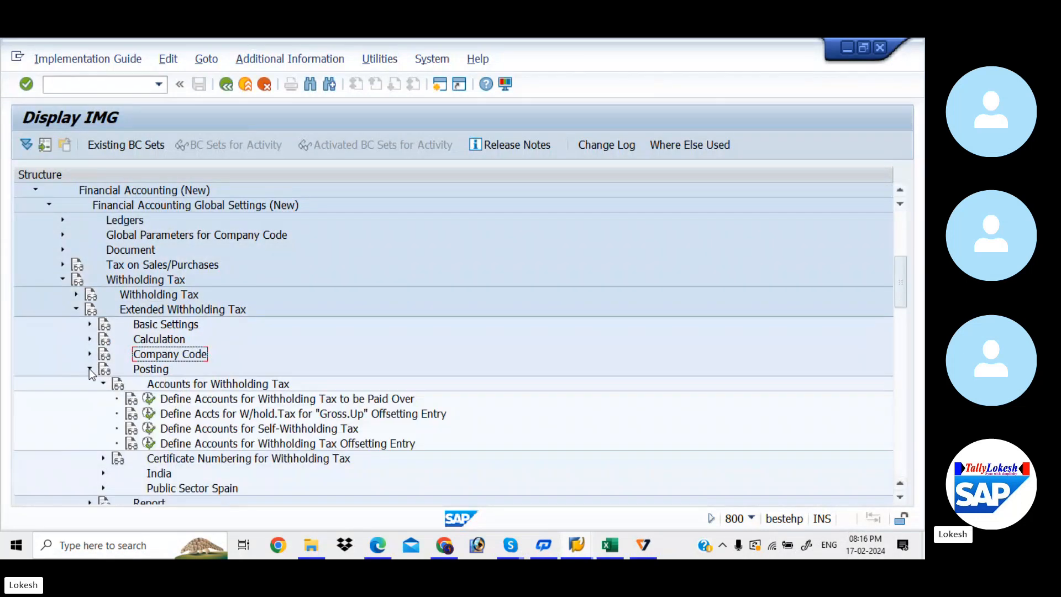
{"action": "left_click", "coordinate": [91, 371]}
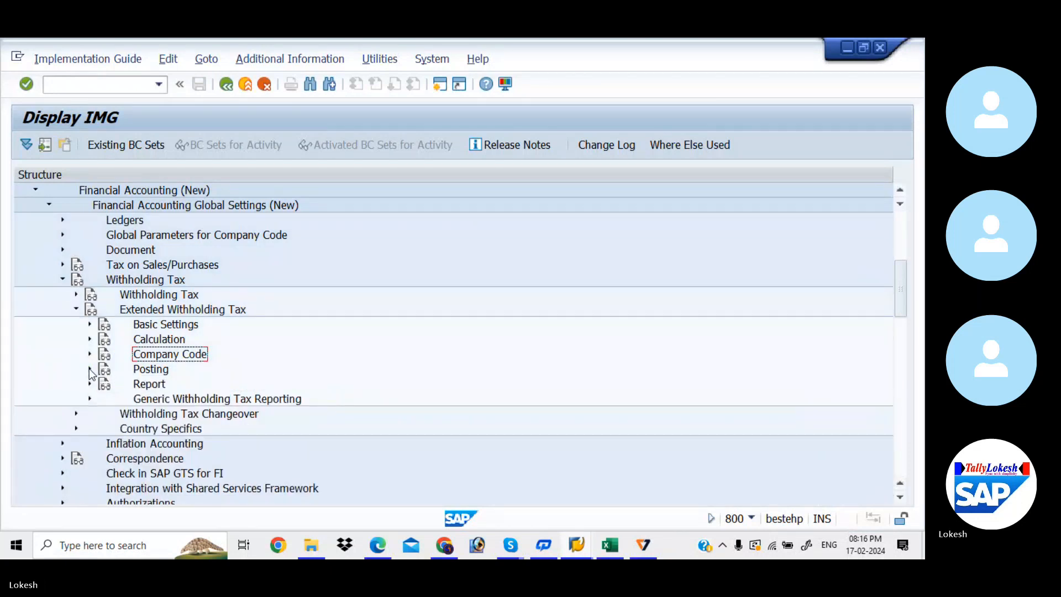
{"action": "left_click", "coordinate": [90, 340]}
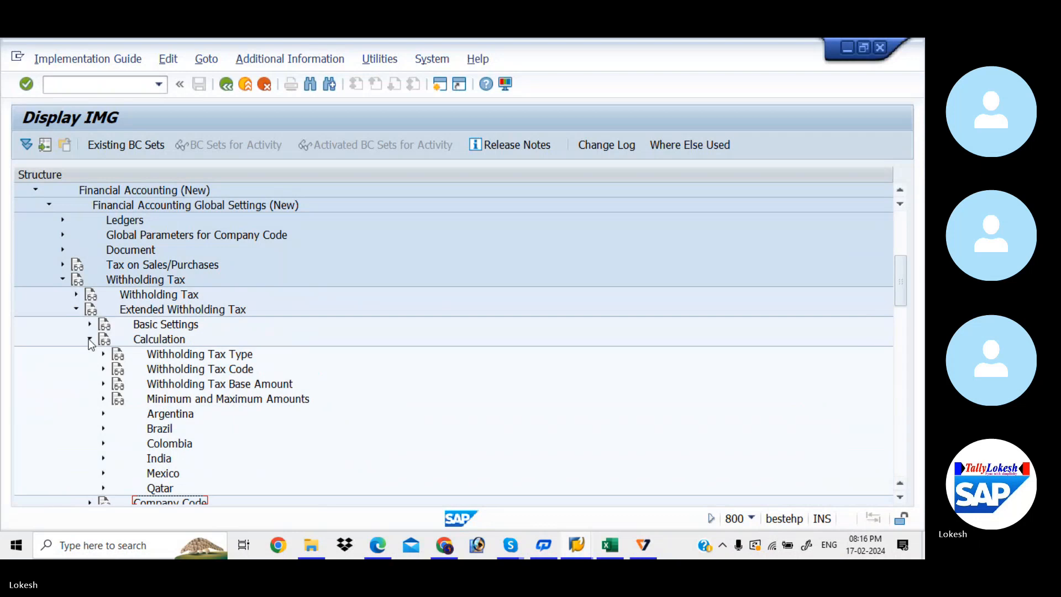
{"action": "left_click", "coordinate": [88, 339]}
{"action": "left_click", "coordinate": [90, 323]}
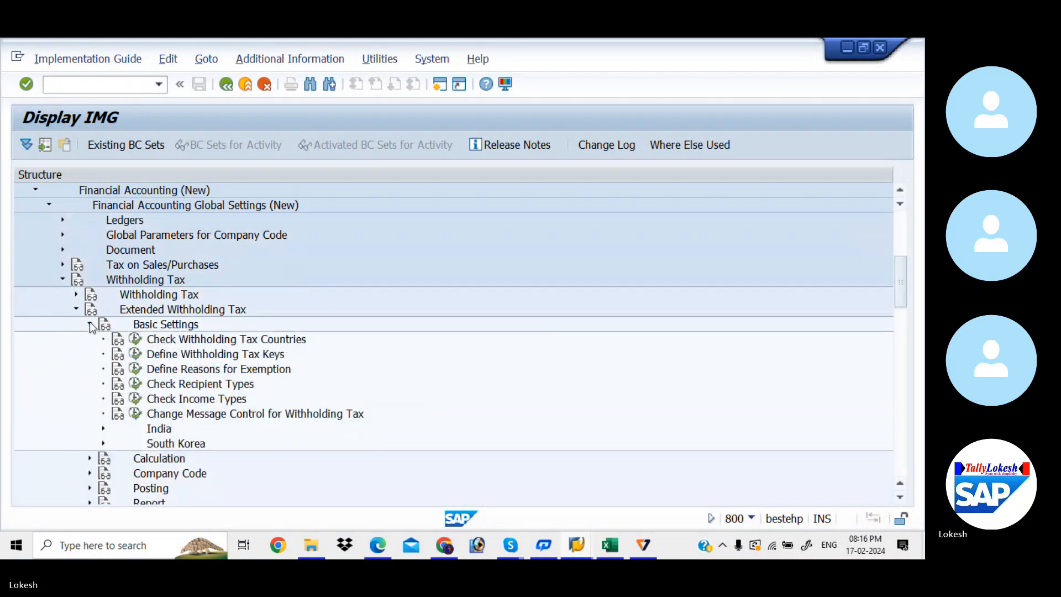
{"action": "left_click", "coordinate": [89, 323]}
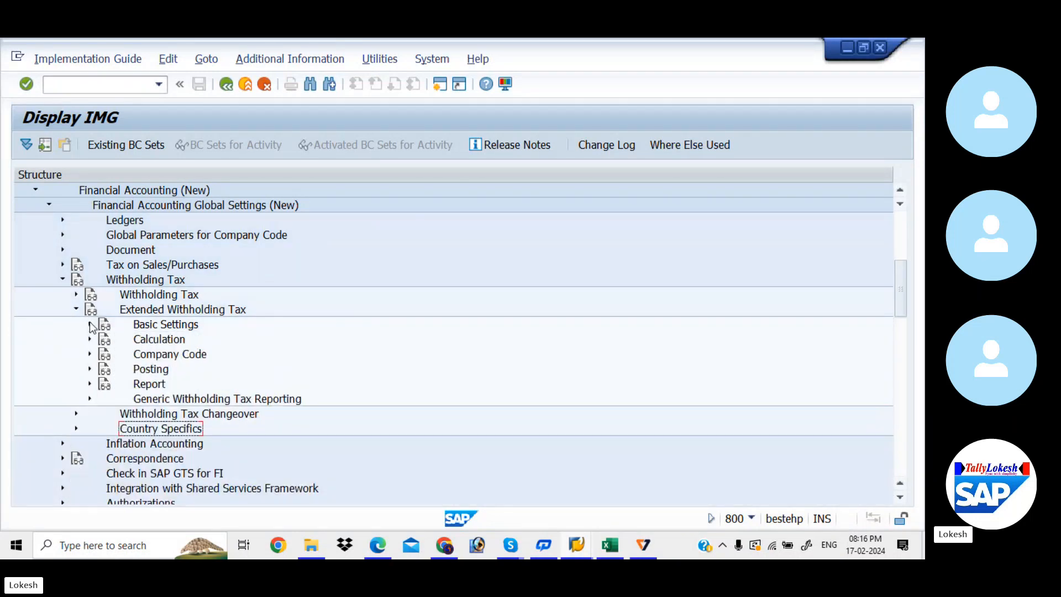
- Switch to the withholding tax configuration PDF in Edge and review the sample tax code definitions on pages 11 to 13
{"action": "left_click", "coordinate": [378, 547]}
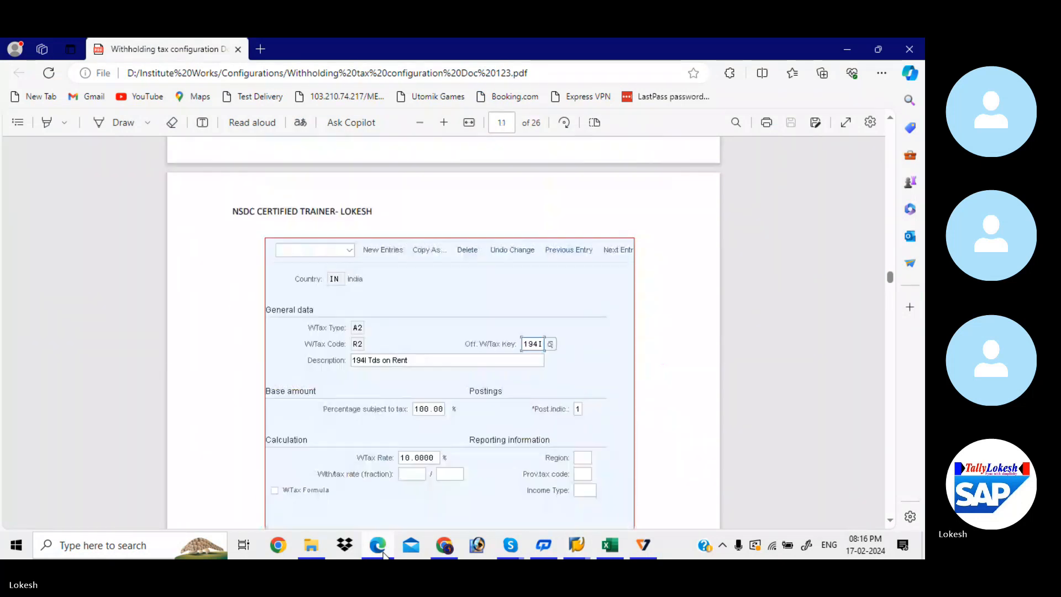
{"action": "key", "text": "Down"}
{"action": "key", "text": "Down"}
{"action": "key", "text": "Down"}
{"action": "key", "text": "Down"}
{"action": "key", "text": "Down"}
{"action": "key", "text": "Down"}
{"action": "key", "text": "Down"}
{"action": "key", "text": "Down"}
{"action": "key", "text": "Down"}
{"action": "key", "text": "Down"}
{"action": "key", "text": "Down"}
{"action": "key", "text": "Down"}
{"action": "key", "text": "Down"}
{"action": "key", "text": "Down"}
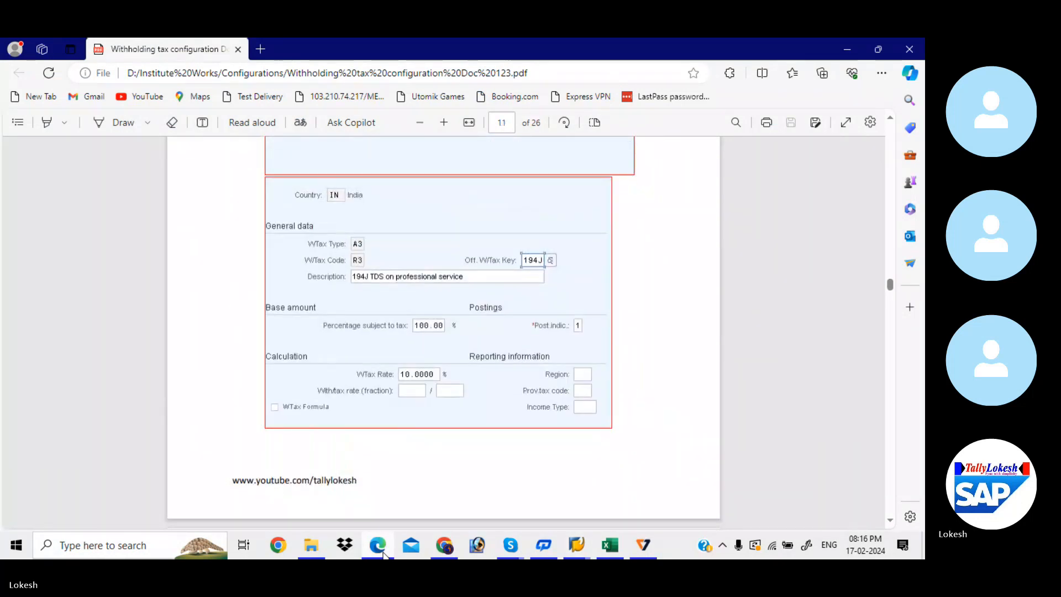
{"action": "key", "text": "Down"}
{"action": "key", "text": "Down"}
{"action": "key", "text": "Down"}
{"action": "key", "text": "Down"}
{"action": "key", "text": "Down"}
{"action": "key", "text": "Down"}
{"action": "key", "text": "Down"}
{"action": "key", "text": "Down"}
{"action": "key", "text": "Down"}
{"action": "key", "text": "Down"}
{"action": "key", "text": "Down"}
{"action": "key", "text": "Down"}
{"action": "key", "text": "Down"}
{"action": "key", "text": "Down"}
{"action": "key", "text": "Down"}
{"action": "key", "text": "Down"}
{"action": "key", "text": "Down"}
{"action": "key", "text": "Down"}
{"action": "key", "text": "Down"}
{"action": "key", "text": "Down"}
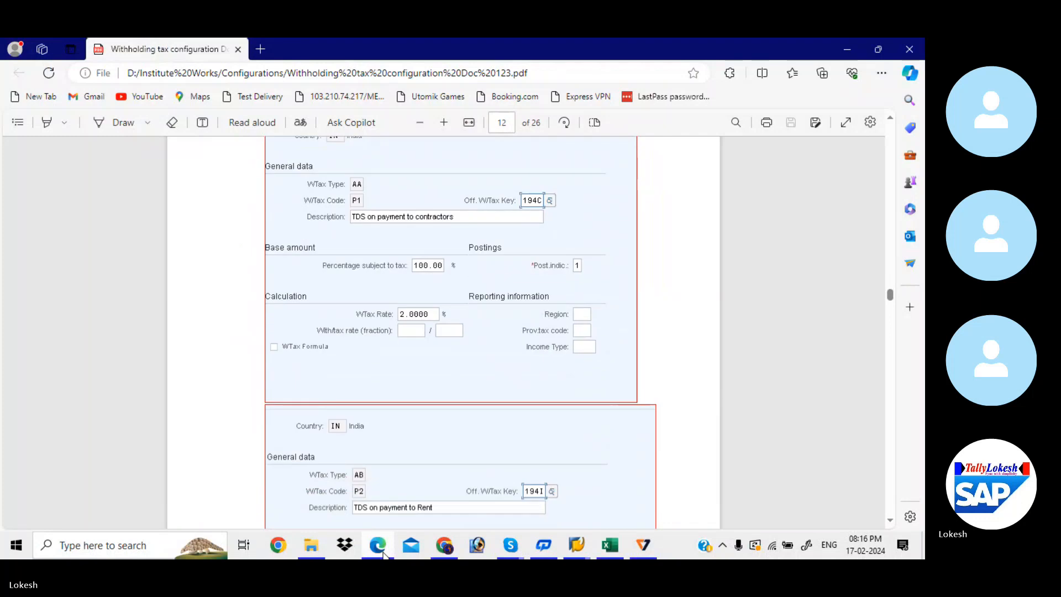
{"action": "key", "text": "Down"}
{"action": "key", "text": "Down"}
{"action": "key", "text": "Down"}
{"action": "key", "text": "Down"}
{"action": "key", "text": "Down"}
{"action": "key", "text": "Down"}
{"action": "key", "text": "Down"}
{"action": "key", "text": "Down"}
{"action": "key", "text": "Down"}
{"action": "key", "text": "Down"}
{"action": "key", "text": "Down"}
{"action": "key", "text": "Down"}
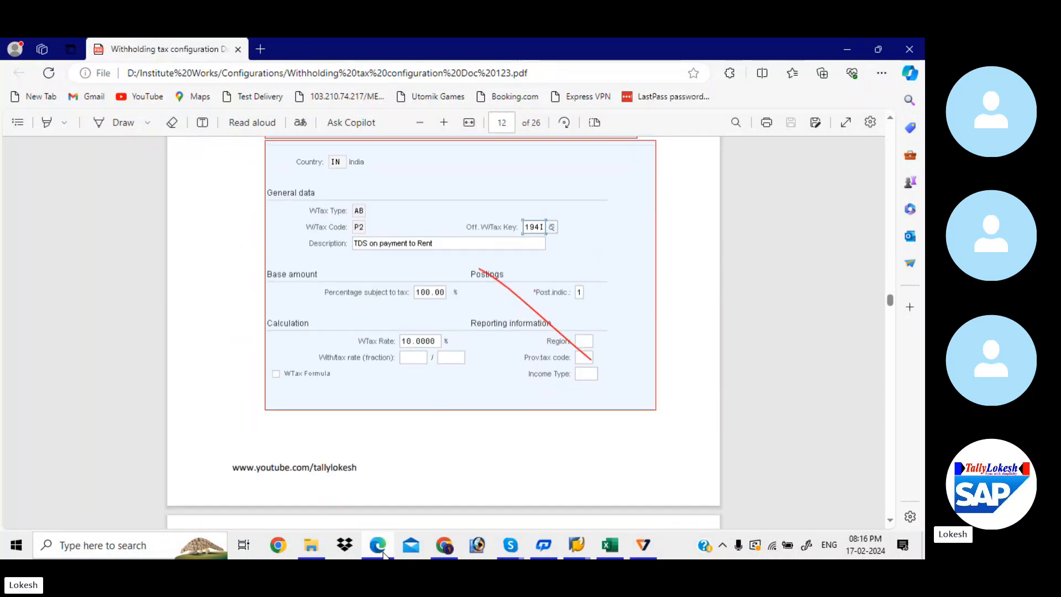
{"action": "key", "text": "Down"}
{"action": "key", "text": "Down"}
{"action": "key", "text": "Down"}
{"action": "key", "text": "Down"}
{"action": "key", "text": "Down"}
{"action": "key", "text": "Down"}
{"action": "key", "text": "Down"}
{"action": "key", "text": "Down"}
{"action": "key", "text": "Down"}
{"action": "key", "text": "Down"}
{"action": "key", "text": "Down"}
{"action": "key", "text": "Down"}
{"action": "key", "text": "Down"}
{"action": "key", "text": "Down"}
{"action": "key", "text": "Down"}
{"action": "key", "text": "Down"}
{"action": "key", "text": "Down"}
{"action": "key", "text": "Down"}
{"action": "key", "text": "Down"}
{"action": "key", "text": "Down"}
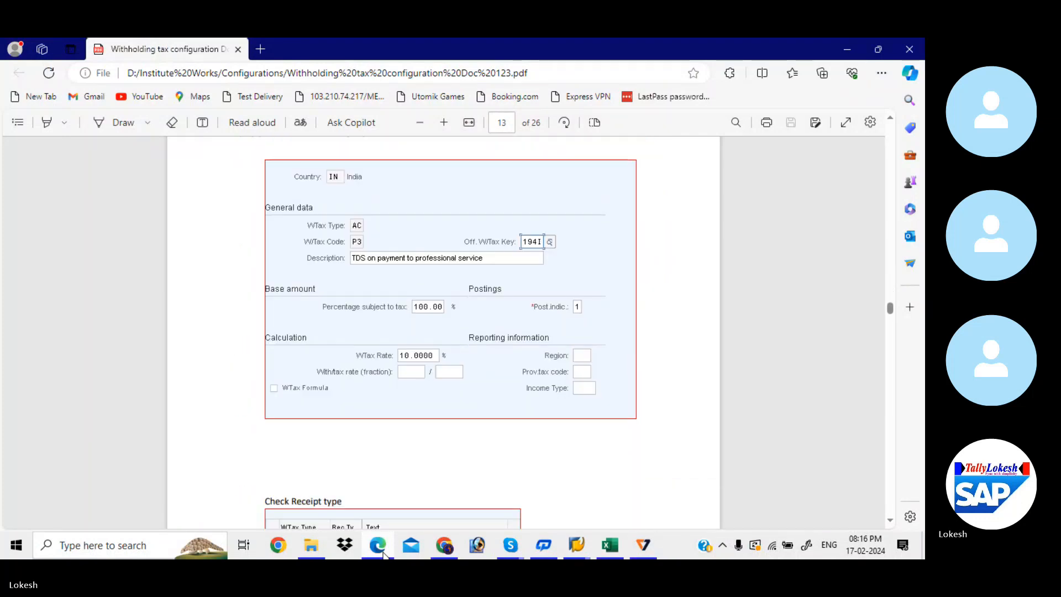
- Examine the PDF's sections on checking the receipt type and assigning withholding tax to the company code on pages 13 and 14
{"action": "key", "text": "Down"}
{"action": "key", "text": "Down"}
{"action": "key", "text": "Down"}
{"action": "key", "text": "Down"}
{"action": "key", "text": "Down"}
{"action": "key", "text": "Down"}
{"action": "key", "text": "Down"}
{"action": "key", "text": "Down"}
{"action": "key", "text": "Down"}
{"action": "key", "text": "Down"}
{"action": "key", "text": "Down"}
{"action": "key", "text": "Down"}
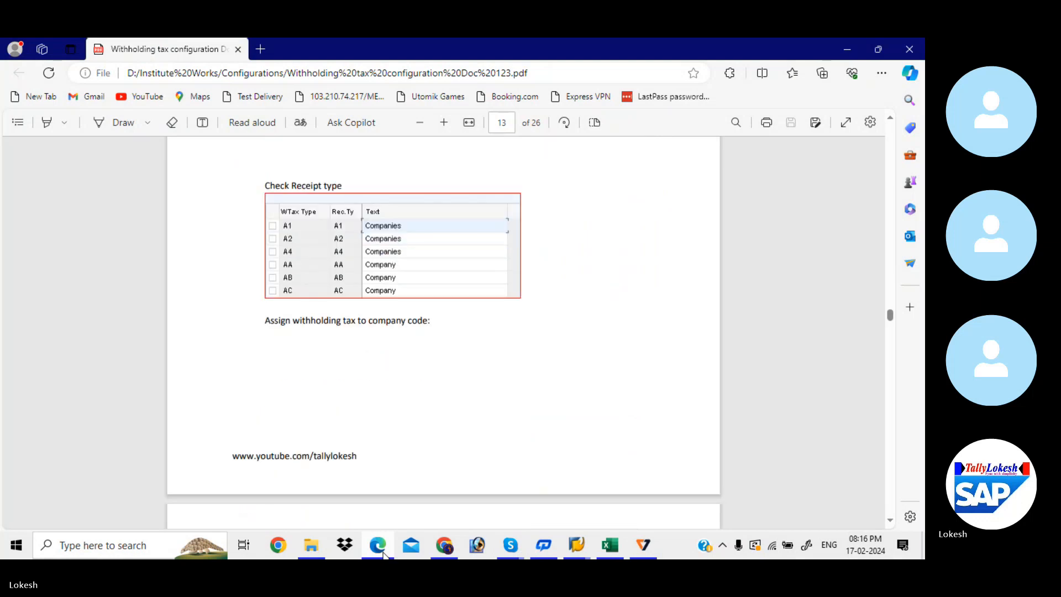
{"action": "key", "text": "Down"}
{"action": "key", "text": "Down"}
{"action": "key", "text": "Down"}
{"action": "key", "text": "Down"}
{"action": "key", "text": "Down"}
{"action": "key", "text": "Down"}
{"action": "key", "text": "Down"}
{"action": "key", "text": "Down"}
{"action": "key", "text": "Down"}
{"action": "key", "text": "Down"}
{"action": "key", "text": "Down"}
{"action": "key", "text": "Down"}
{"action": "key", "text": "Down"}
{"action": "key", "text": "Down"}
{"action": "key", "text": "Down"}
{"action": "key", "text": "Down"}
{"action": "key", "text": "Down"}
{"action": "key", "text": "Down"}
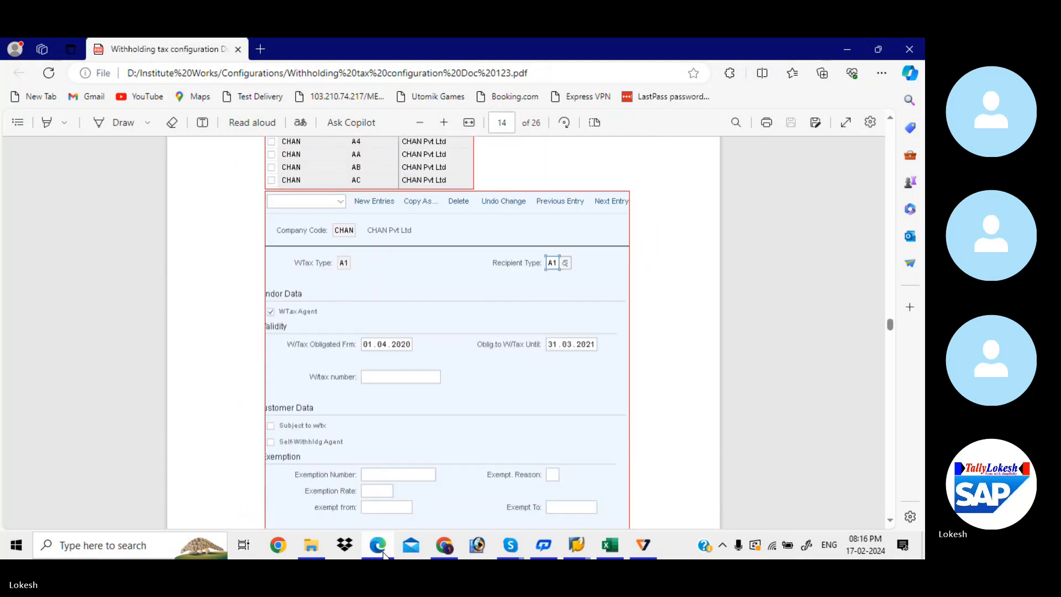
{"action": "key", "text": "Up"}
{"action": "key", "text": "Up"}
{"action": "key", "text": "Down"}
{"action": "key", "text": "Down"}
{"action": "key", "text": "Down"}
{"action": "key", "text": "Down"}
{"action": "key", "text": "Down"}
{"action": "key", "text": "Down"}
{"action": "key", "text": "Down"}
{"action": "key", "text": "Down"}
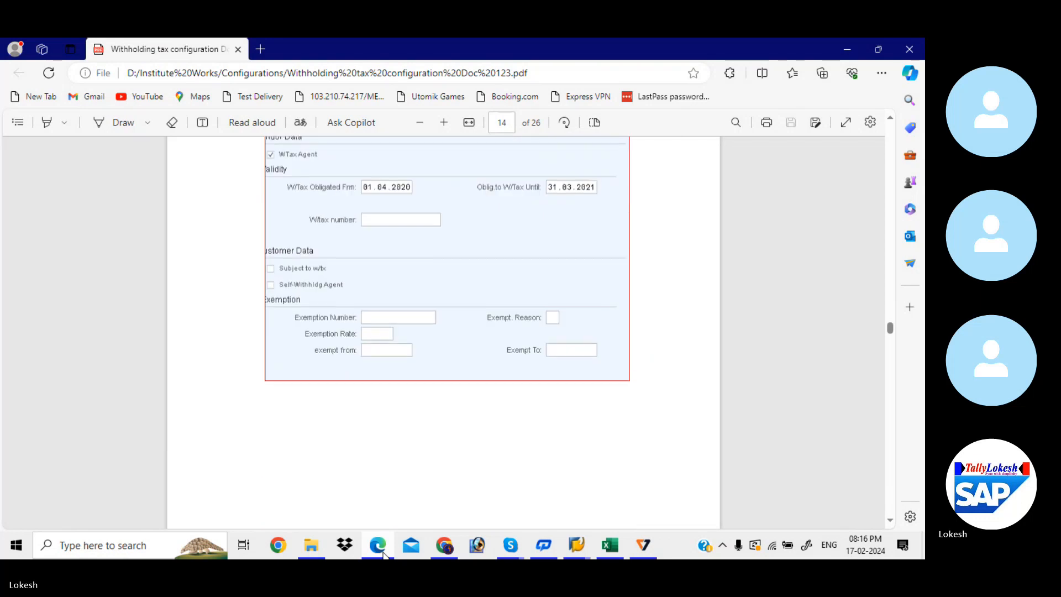
{"action": "key", "text": "Down"}
{"action": "key", "text": "Down"}
{"action": "key", "text": "Up"}
{"action": "key", "text": "Up"}
{"action": "key", "text": "Up"}
{"action": "key", "text": "Up"}
{"action": "key", "text": "Up"}
{"action": "key", "text": "Up"}
{"action": "key", "text": "Up"}
{"action": "key", "text": "Up"}
{"action": "key", "text": "Up"}
{"action": "key", "text": "Up"}
{"action": "key", "text": "Up"}
{"action": "key", "text": "Up"}
{"action": "key", "text": "Up"}
{"action": "key", "text": "Up"}
{"action": "key", "text": "Up"}
{"action": "key", "text": "Up"}
{"action": "key", "text": "Up"}
{"action": "key", "text": "Up"}
{"action": "key", "text": "Up"}
{"action": "key", "text": "Up"}
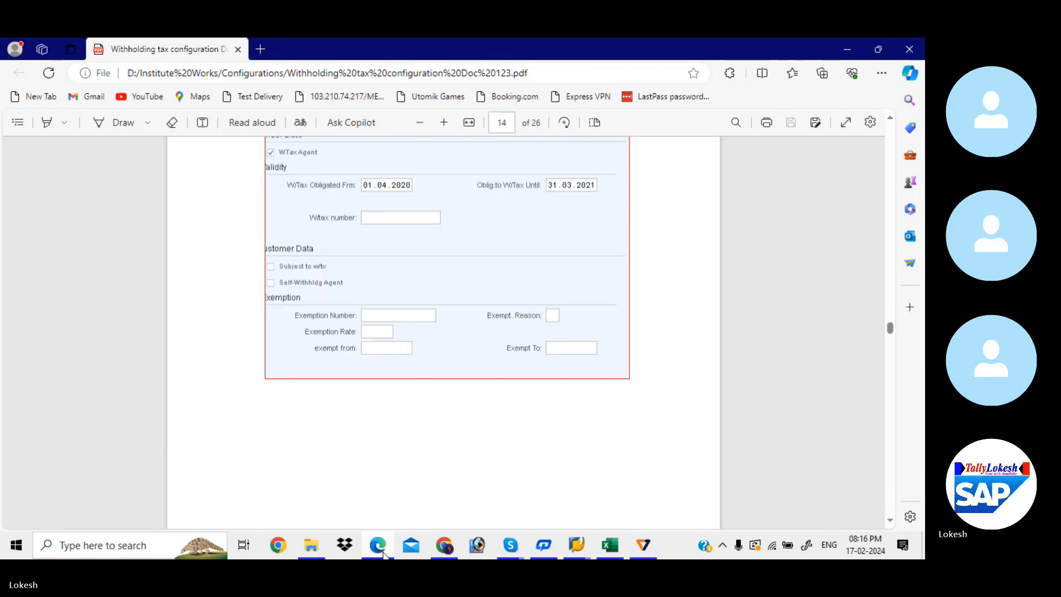
{"action": "key", "text": "Up"}
{"action": "key", "text": "Up"}
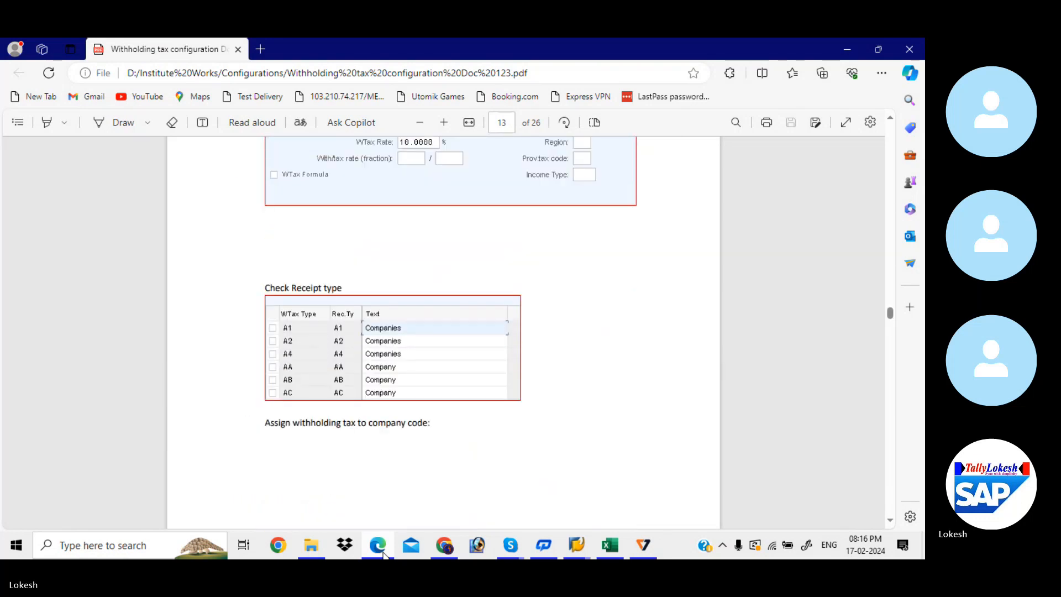
{"action": "key", "text": "Down"}
{"action": "key", "text": "Down"}
{"action": "key", "text": "Down"}
{"action": "key", "text": "Down"}
{"action": "key", "text": "Down"}
{"action": "key", "text": "Down"}
{"action": "key", "text": "Down"}
{"action": "key", "text": "Down"}
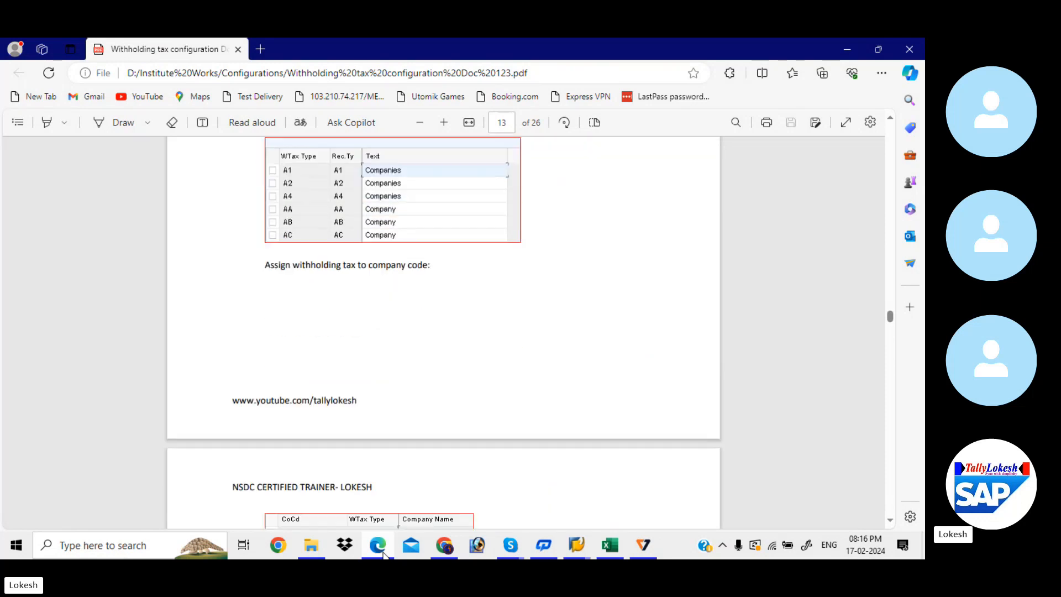
- Review the PDF's page 14 example of assigning withholding tax types to a company code, including its recipient type and validity fields
{"action": "key", "text": "Down"}
{"action": "key", "text": "Down"}
{"action": "key", "text": "Down"}
{"action": "key", "text": "Down"}
{"action": "key", "text": "Down"}
{"action": "key", "text": "Down"}
{"action": "key", "text": "Down"}
{"action": "key", "text": "Down"}
{"action": "key", "text": "Down"}
{"action": "key", "text": "Down"}
{"action": "key", "text": "Down"}
{"action": "key", "text": "Down"}
{"action": "key", "text": "Down"}
{"action": "key", "text": "Down"}
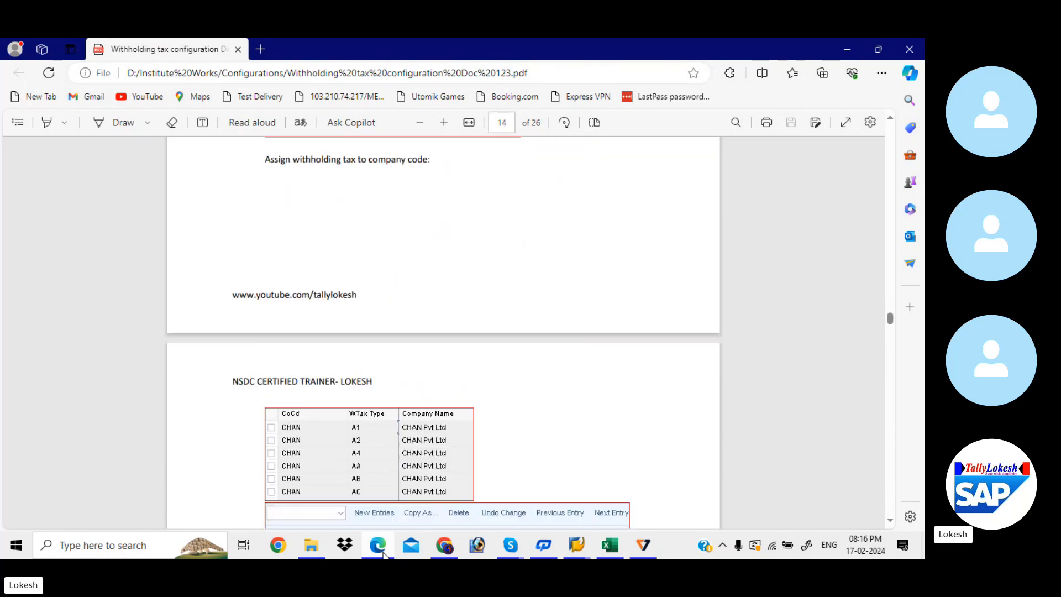
{"action": "key", "text": "Down"}
{"action": "key", "text": "Down"}
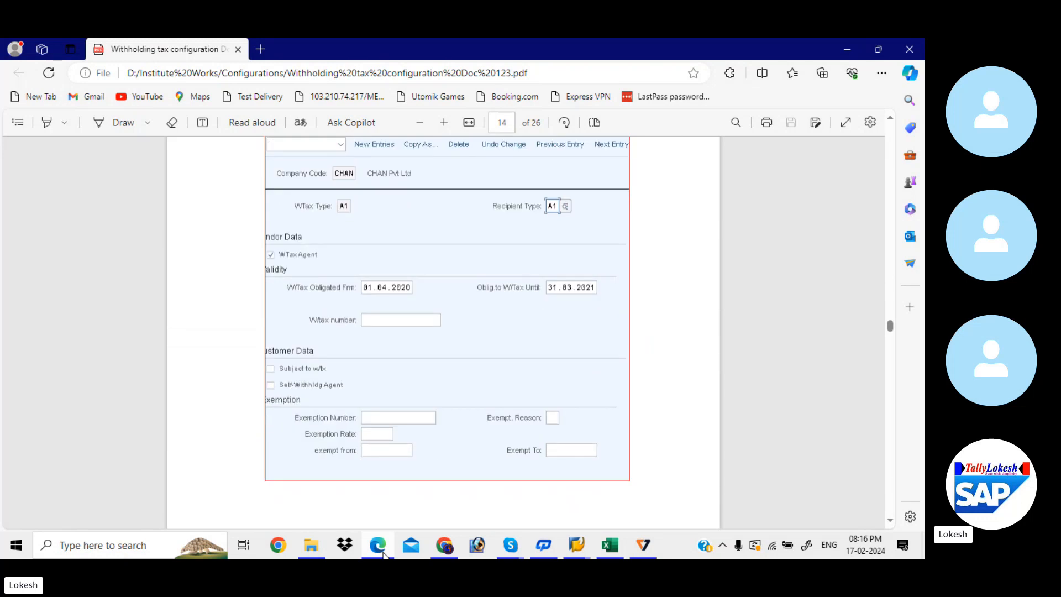
- Switch back to SAP and look through the Basic Settings and Calculation nodes for the company code assignment activity
{"action": "key", "text": "alt+Tab"}
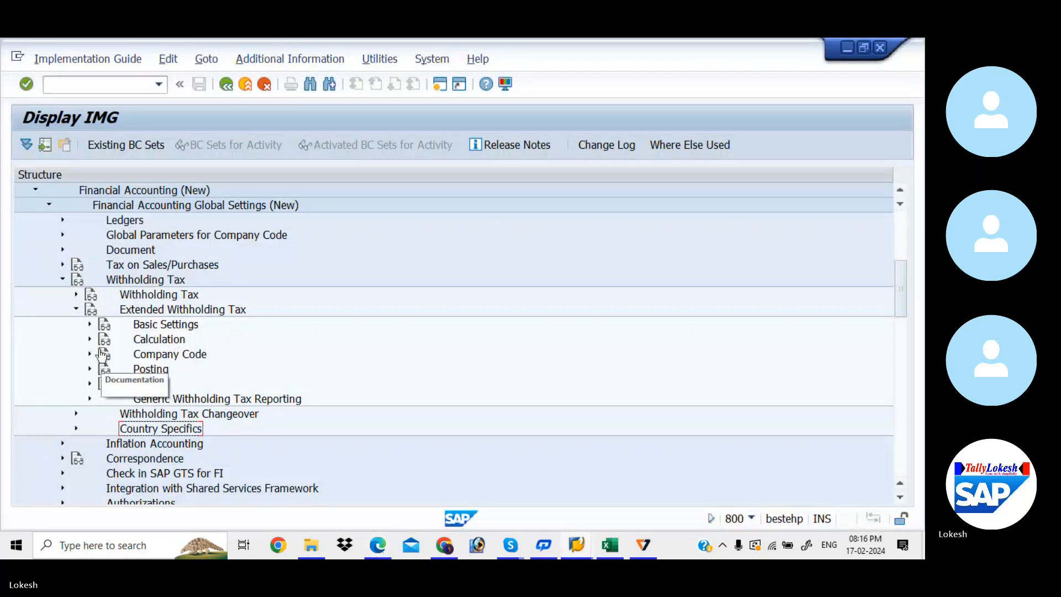
{"action": "left_click", "coordinate": [91, 325]}
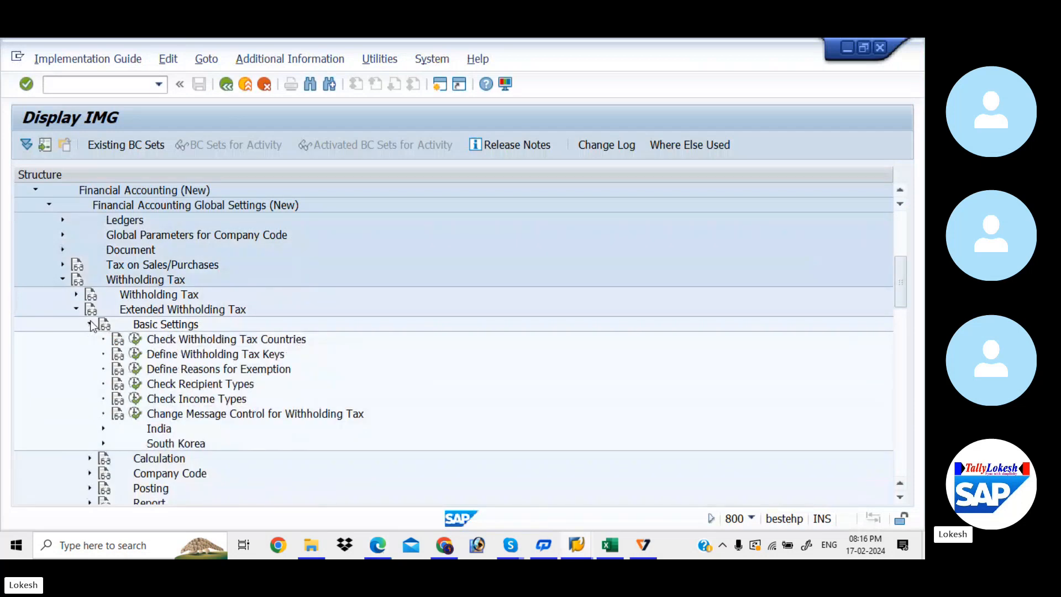
{"action": "left_click", "coordinate": [91, 325]}
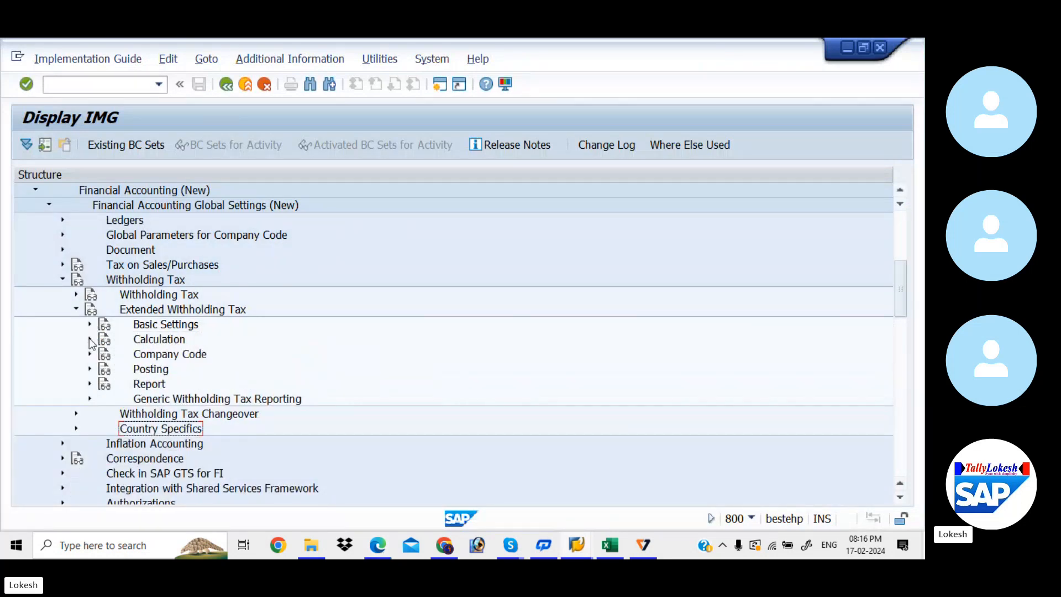
{"action": "left_click", "coordinate": [90, 339]}
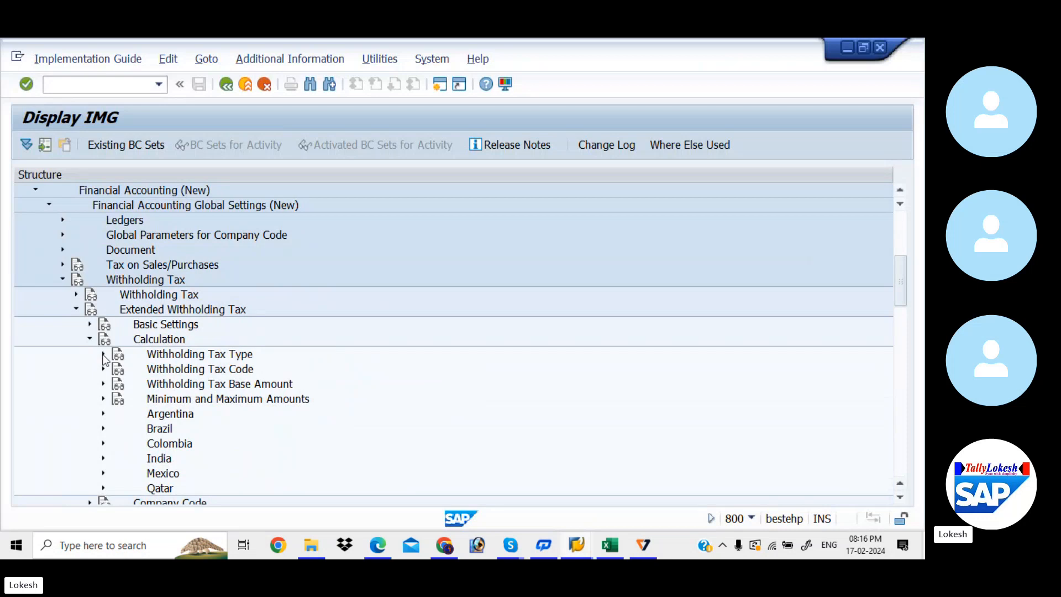
{"action": "left_click", "coordinate": [103, 355]}
{"action": "left_click", "coordinate": [103, 355]}
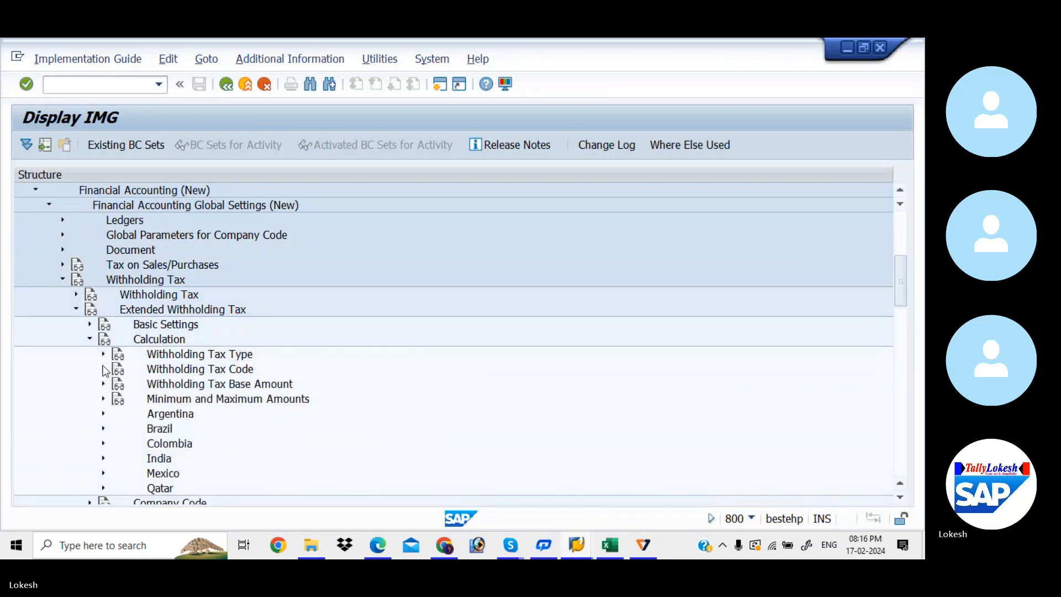
{"action": "left_click", "coordinate": [103, 369]}
{"action": "left_click", "coordinate": [104, 370]}
{"action": "left_click", "coordinate": [103, 384]}
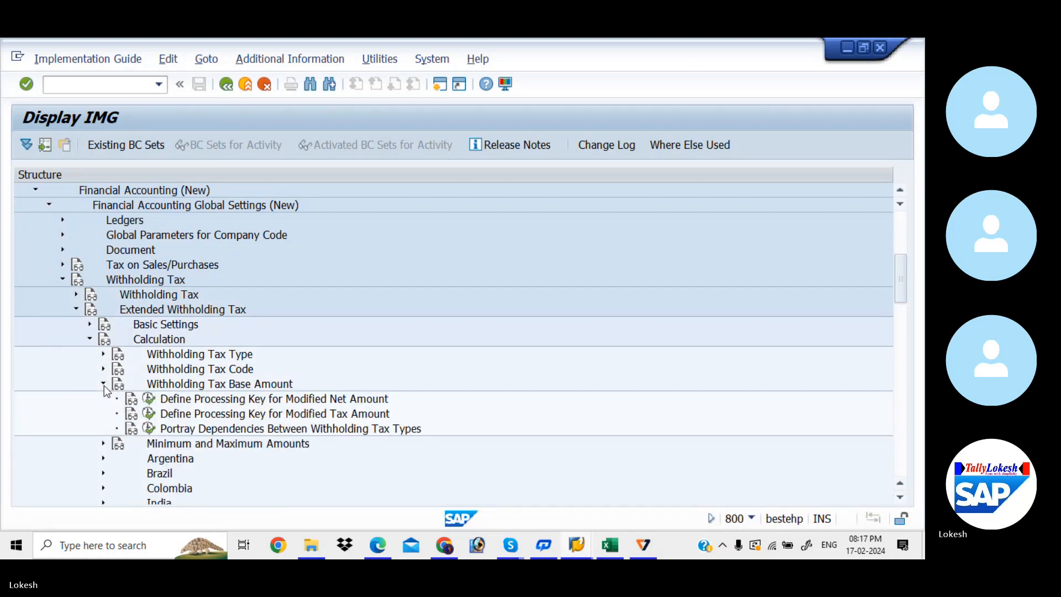
{"action": "left_click", "coordinate": [103, 384]}
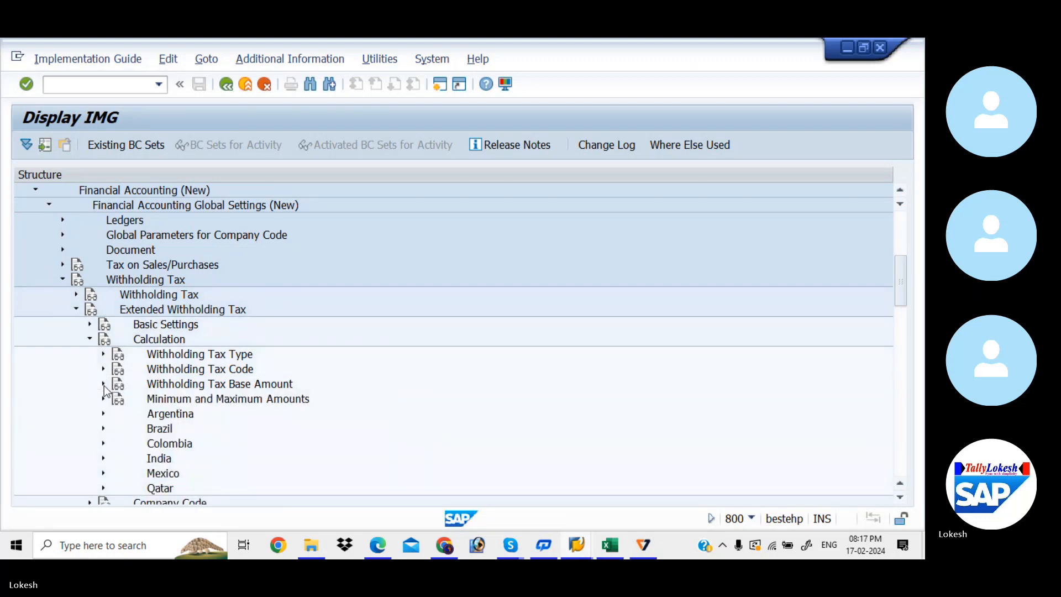
- Open the Assign Withholding Tax Types to Company Codes activity under Company Code and start a new entry
{"action": "left_click", "coordinate": [91, 338]}
{"action": "left_click", "coordinate": [91, 354]}
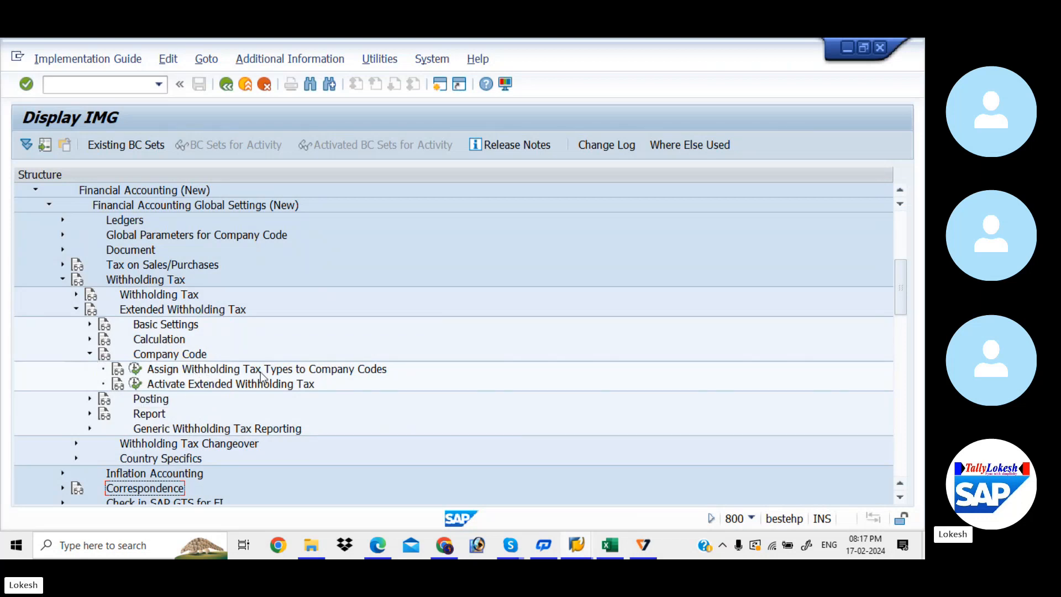
{"action": "left_click", "coordinate": [135, 370]}
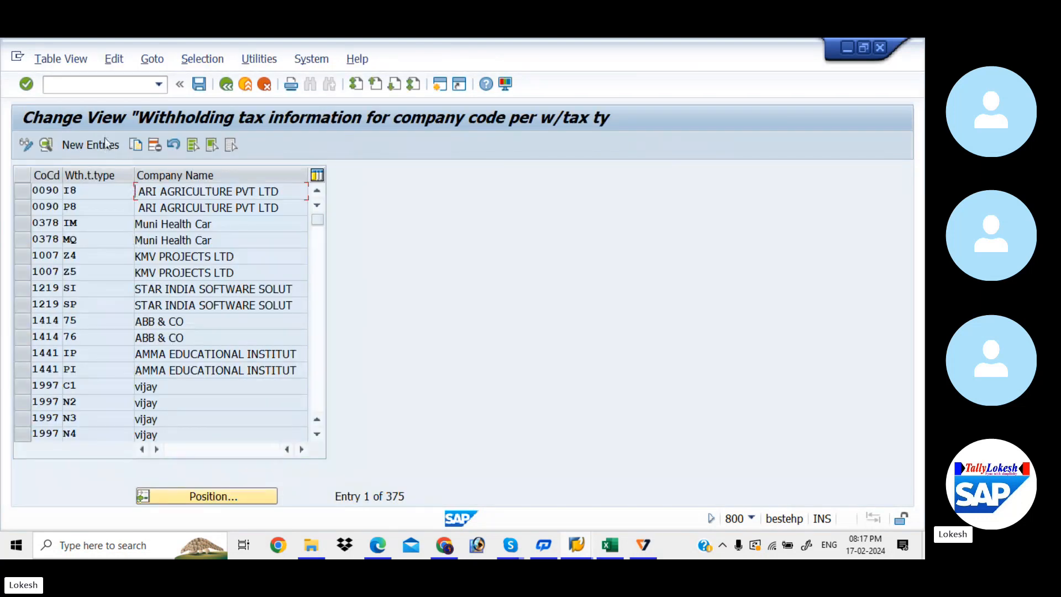
{"action": "left_click", "coordinate": [101, 143]}
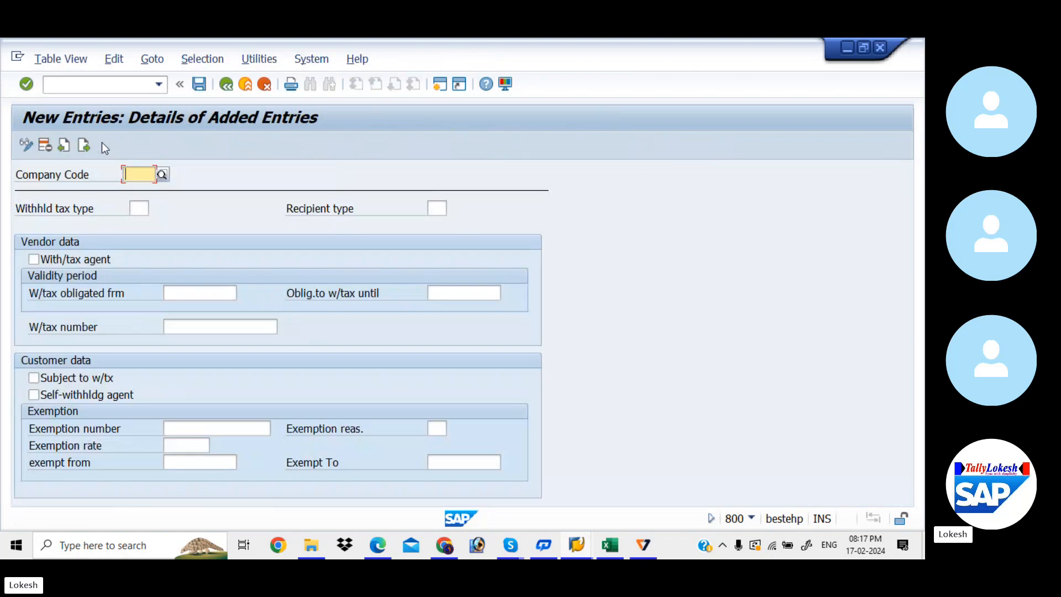
- Enter company code KIAB, withholding tax type KI and recipient type CO in the new entry
{"action": "type", "text": "KIAB"}
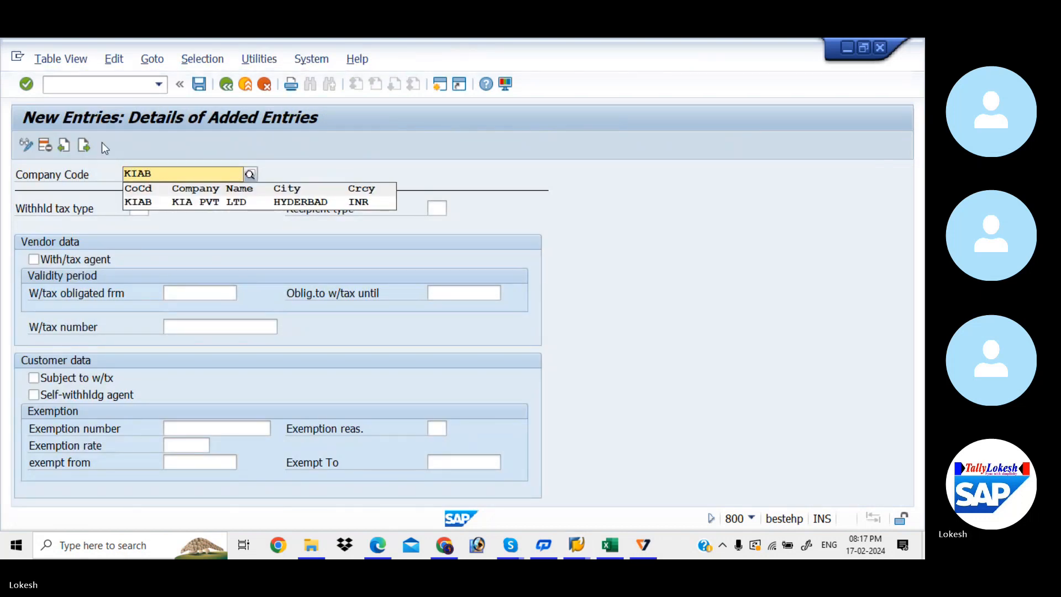
{"action": "key", "text": "Down"}
{"action": "key", "text": "Tab"}
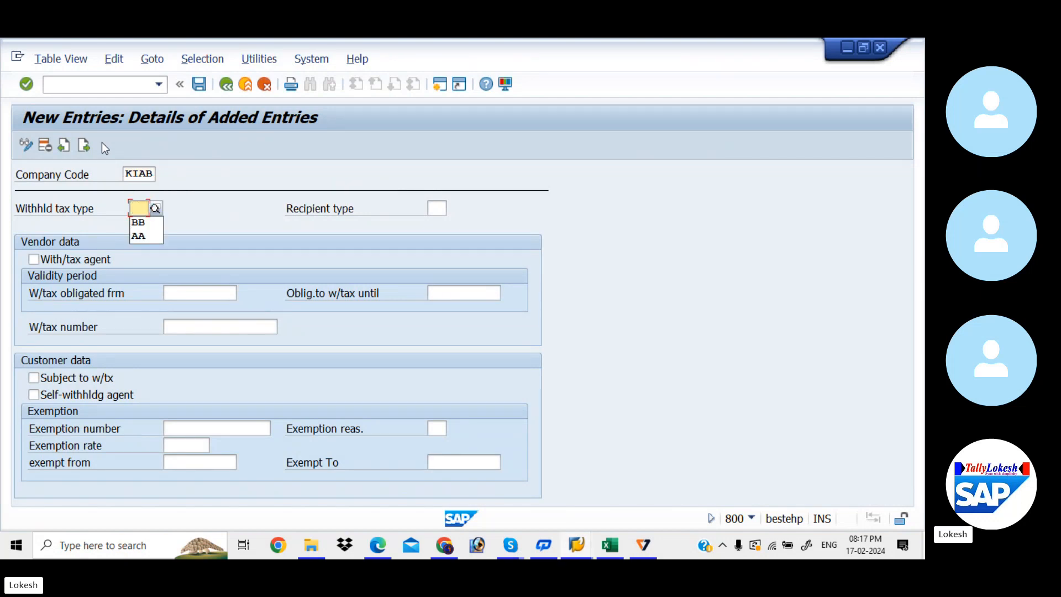
{"action": "type", "text": "KI"}
{"action": "key", "text": "Down"}
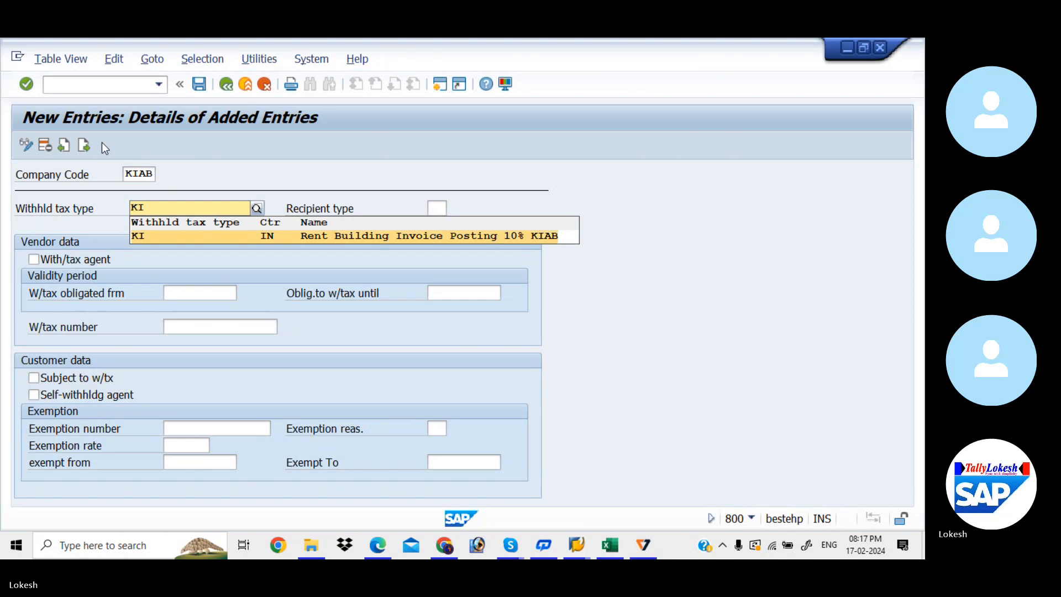
{"action": "key", "text": "Tab"}
{"action": "key", "text": "Down"}
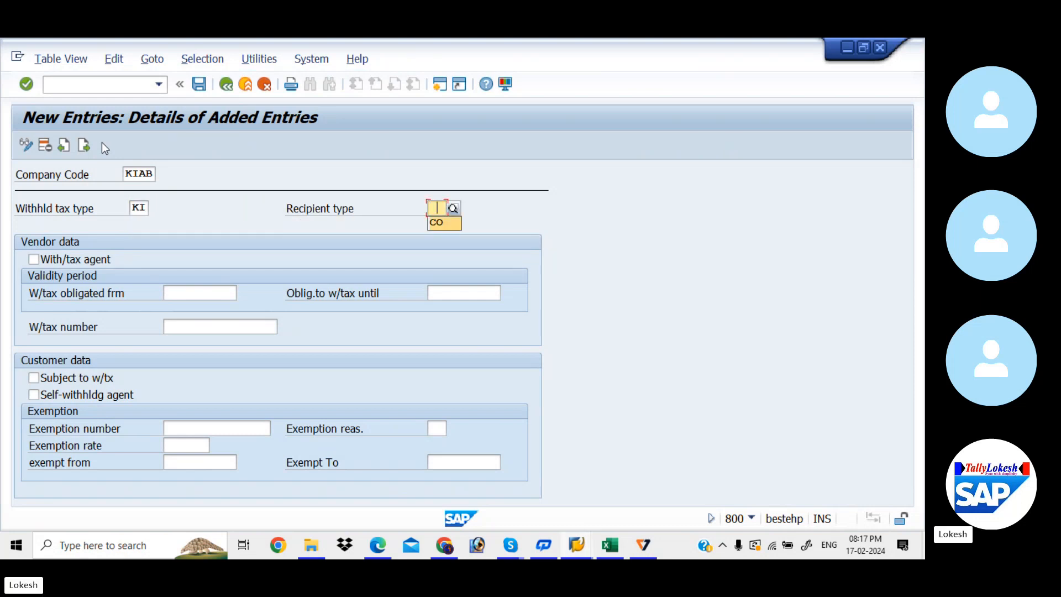
{"action": "key", "text": "Tab"}
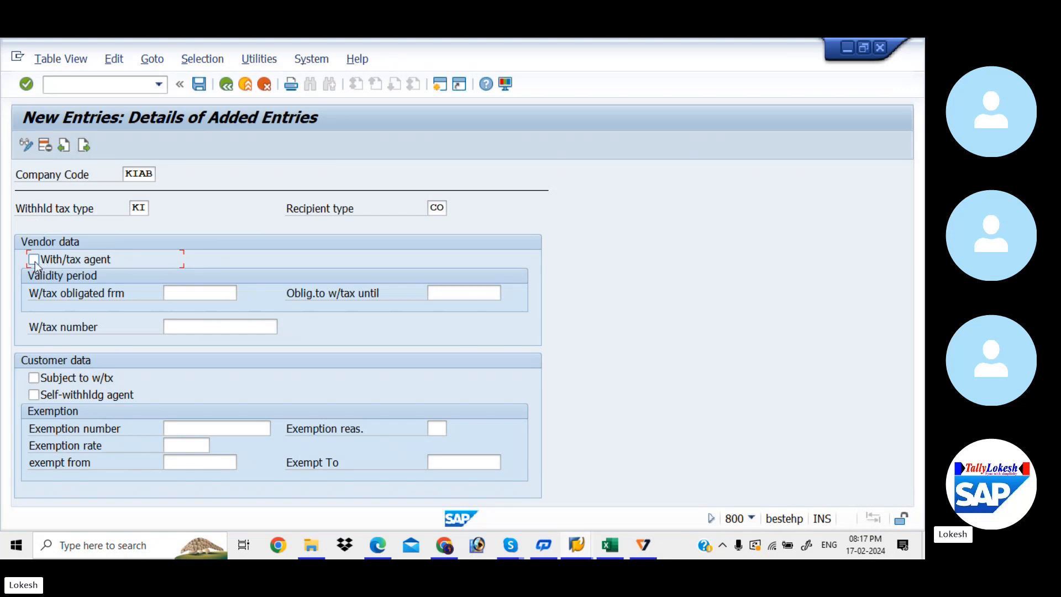
- Mark the KI entry as withholding tax agent, with the tax obligation valid from 01.04.2023 until 31.03.2024
{"action": "left_click", "coordinate": [188, 288]}
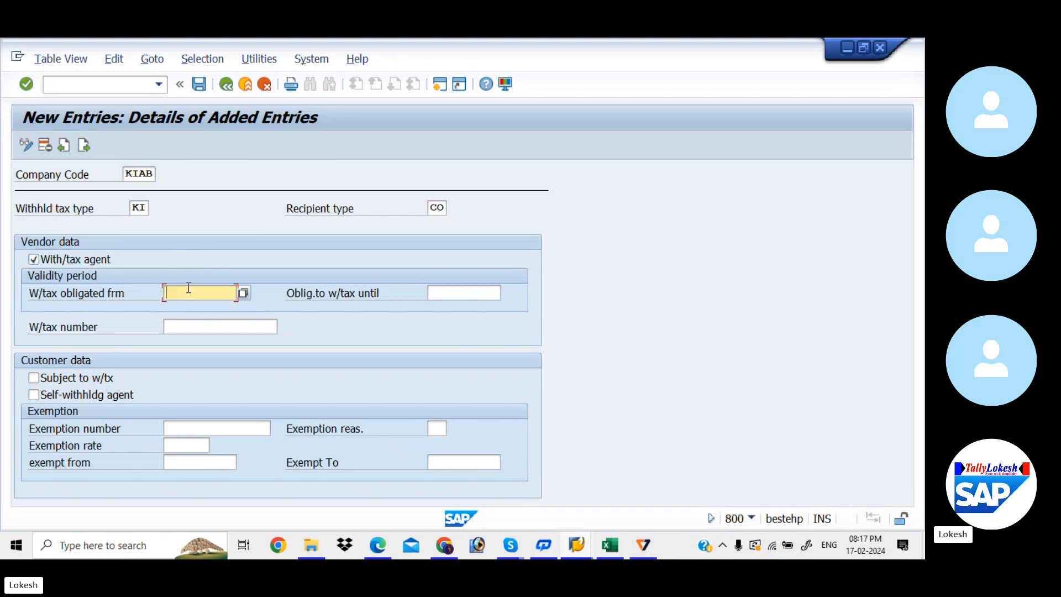
{"action": "key", "text": "Tab"}
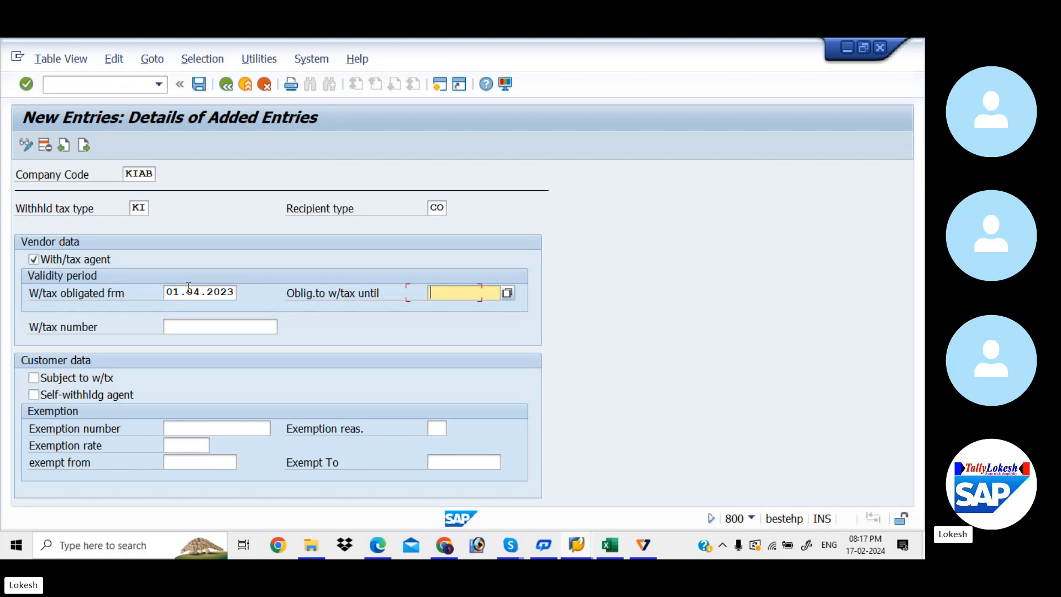
{"action": "key", "text": "space"}
{"action": "key", "text": "Down"}
{"action": "key", "text": "Tab"}
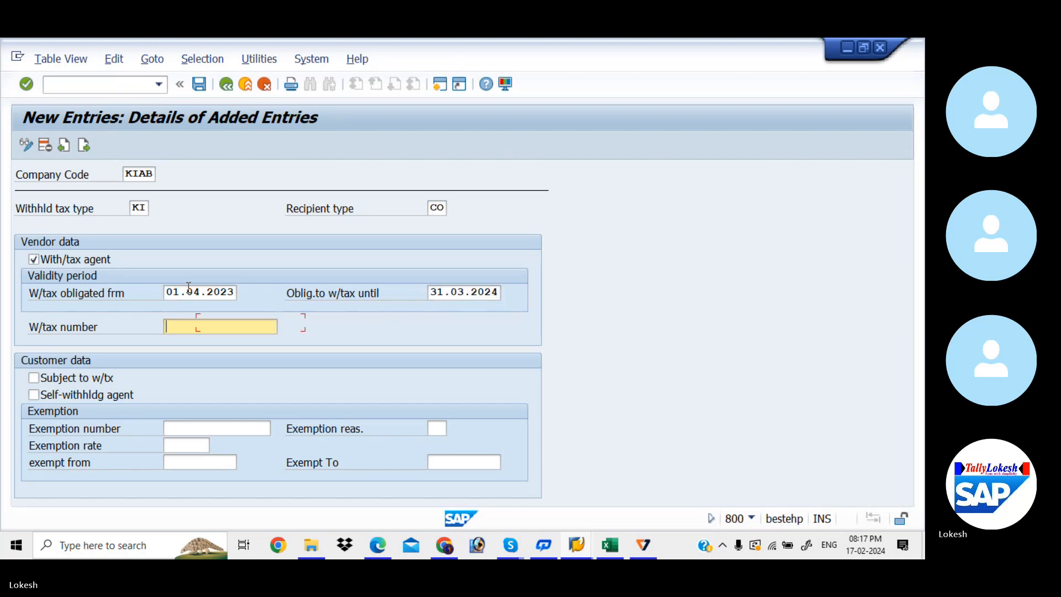
- Check the KI entry against the PDF's page 14 example and save it to the KIAB withholding tax customizing request
{"action": "left_click", "coordinate": [377, 545]}
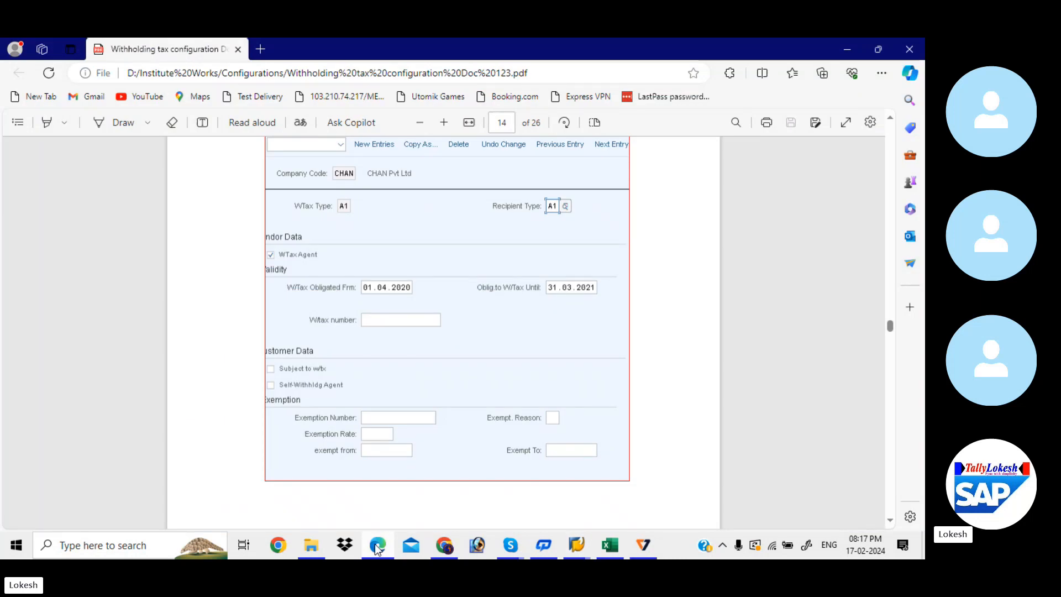
{"action": "left_click", "coordinate": [377, 546]}
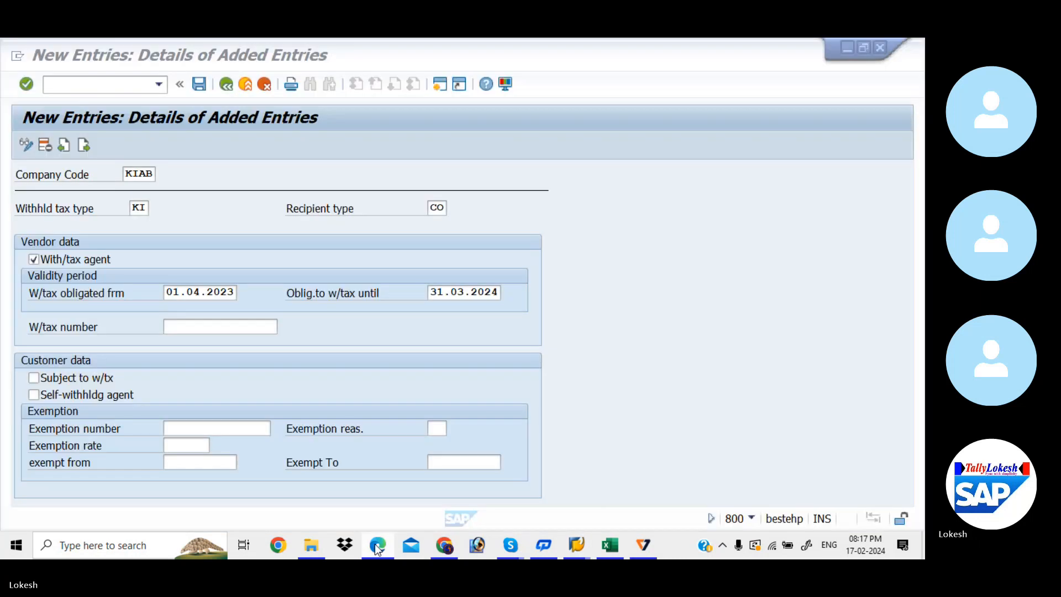
{"action": "left_click", "coordinate": [198, 85]}
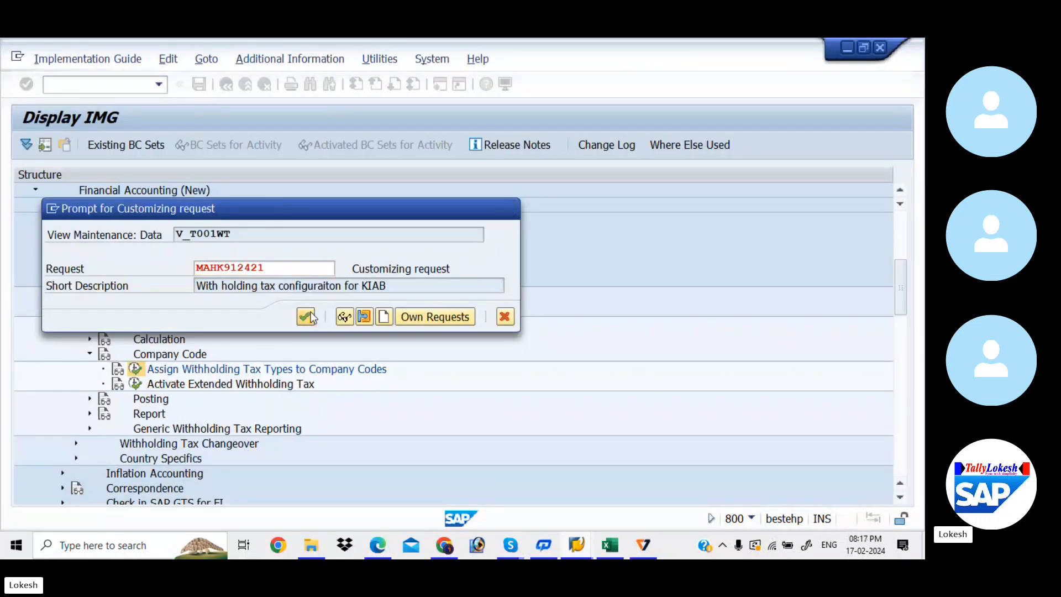
{"action": "left_click", "coordinate": [307, 316]}
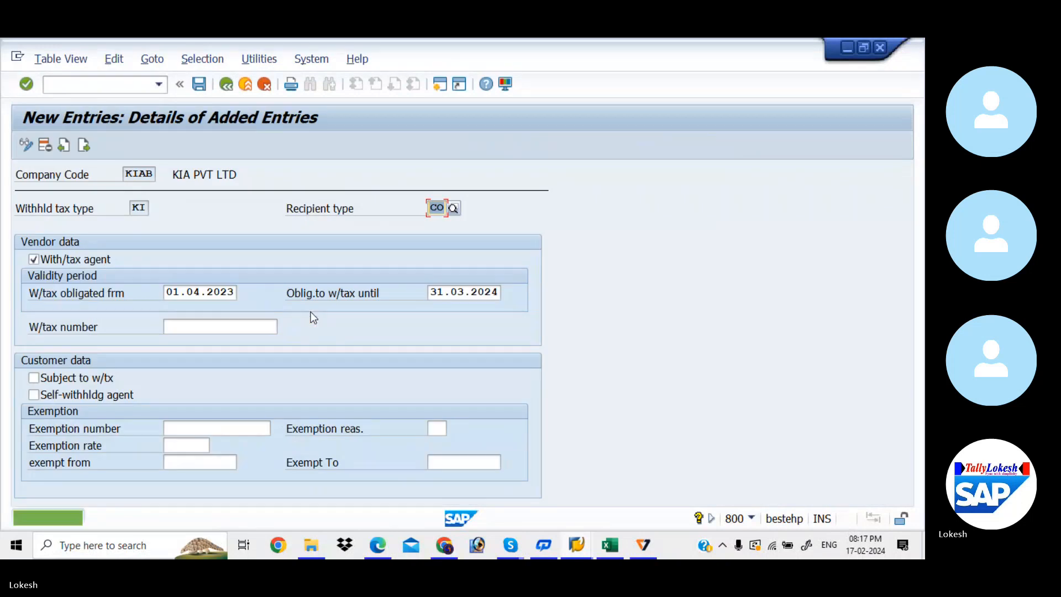
- Start the next entry and enter company code KIAB, withholding tax type KA and recipient type CO
{"action": "left_click", "coordinate": [84, 145]}
{"action": "left_click", "coordinate": [139, 209]}
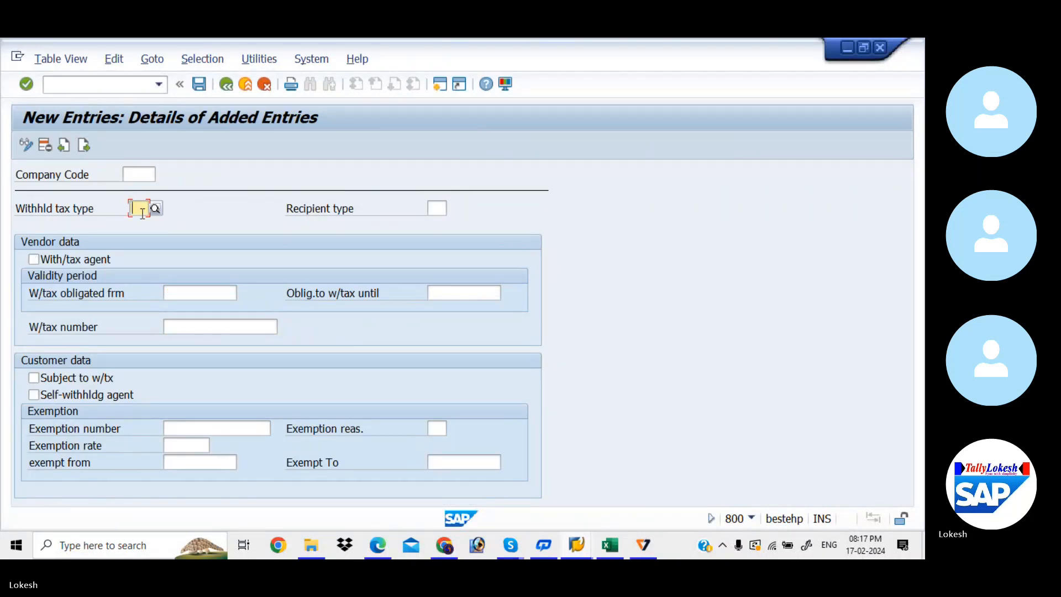
{"action": "left_click", "coordinate": [144, 176]}
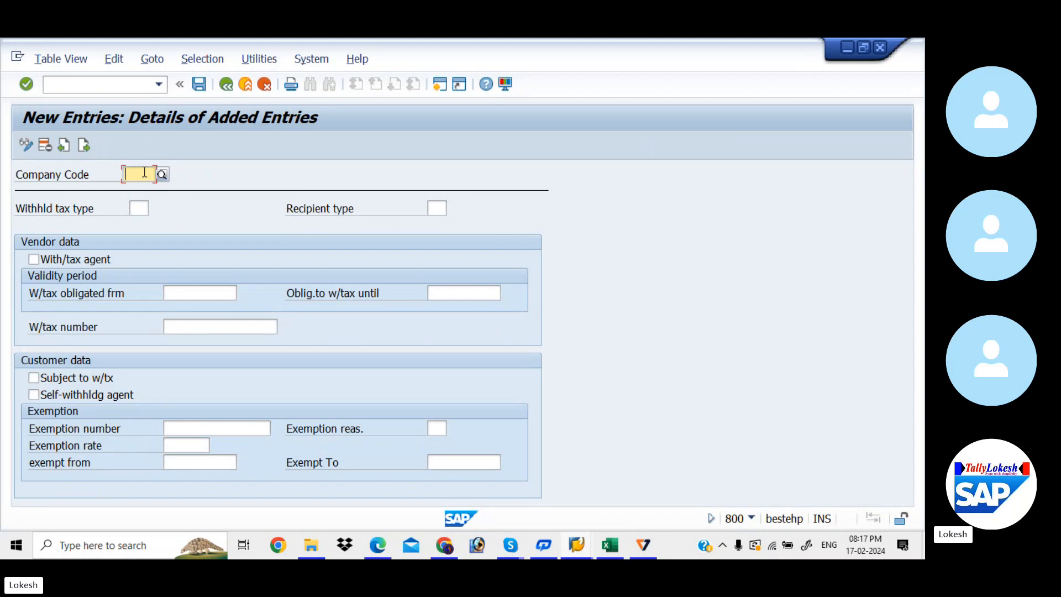
{"action": "key", "text": "Tab"}
{"action": "left_click", "coordinate": [145, 172]}
{"action": "type", "text": "KI"}
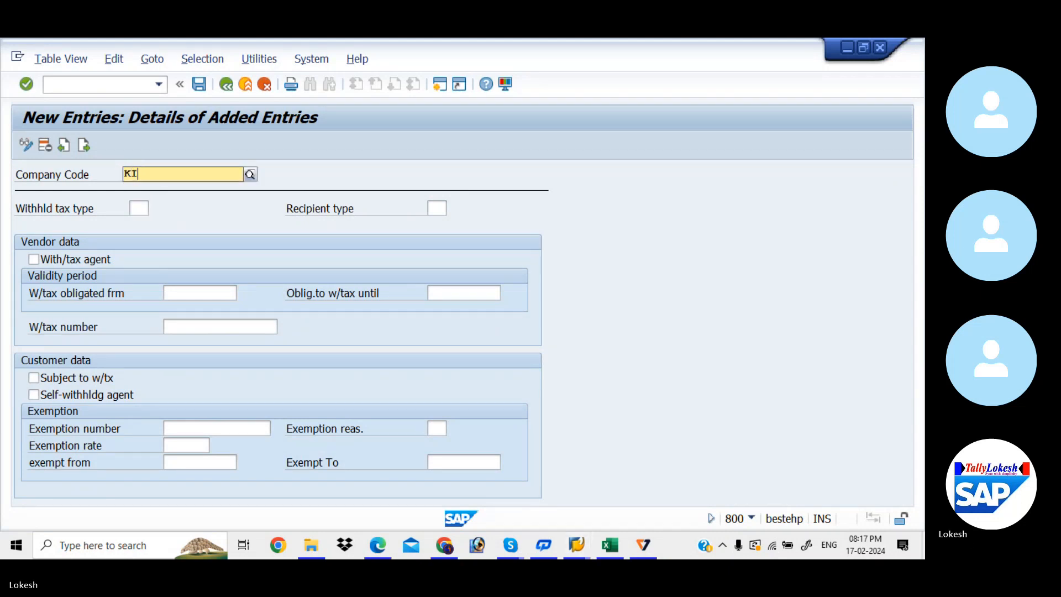
{"action": "type", "text": "AB"}
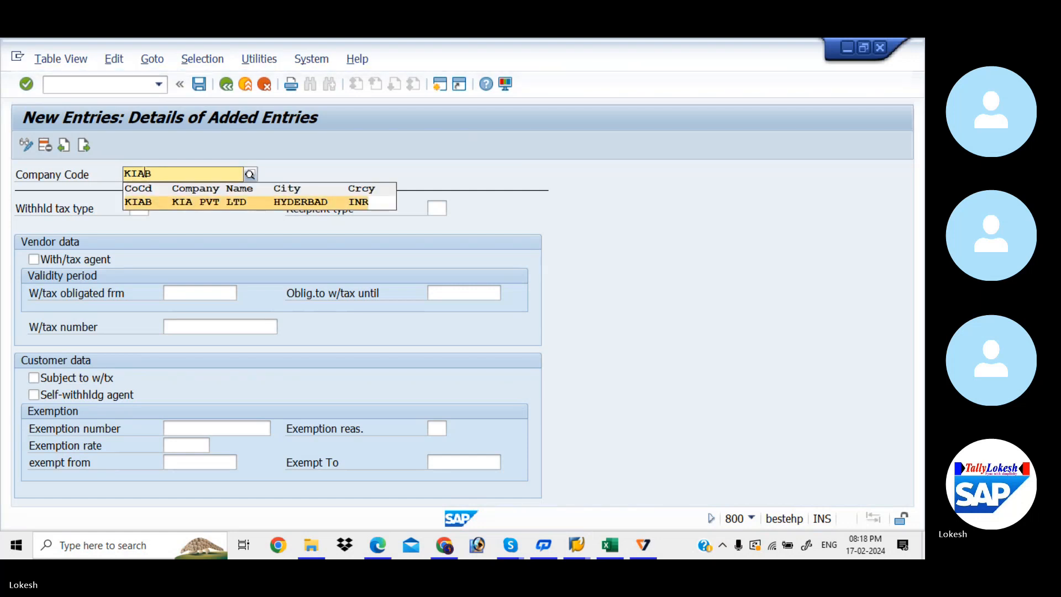
{"action": "key", "text": "Tab"}
{"action": "type", "text": "KA"}
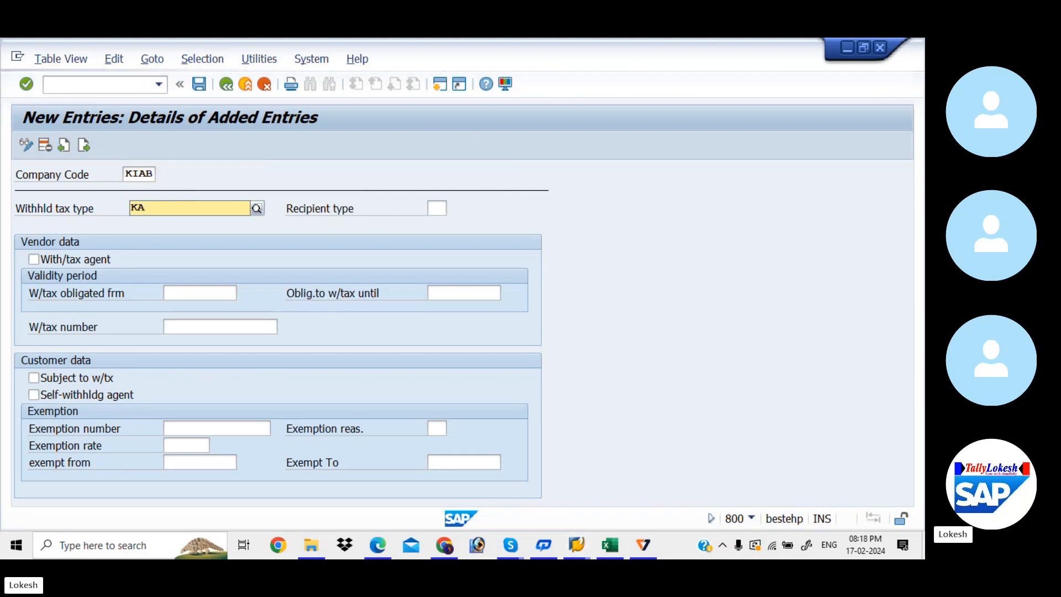
{"action": "key", "text": "Tab"}
{"action": "type", "text": "CO"}
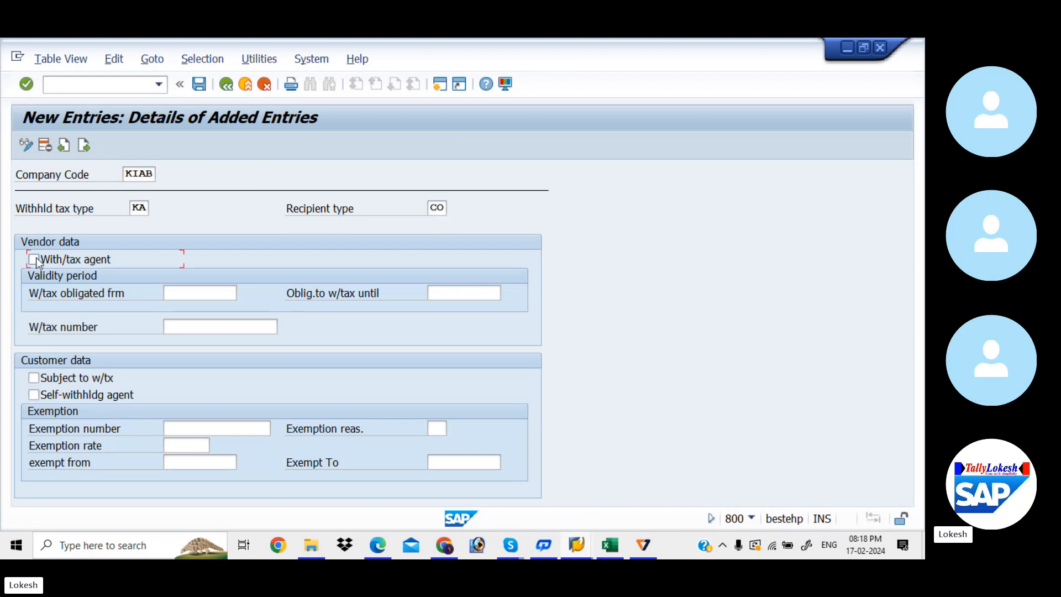
- Mark the KA entry as withholding tax agent, set its validity from 01.04.2023 until 31.03.2024, and save it
{"action": "left_click", "coordinate": [192, 292]}
{"action": "key", "text": "space"}
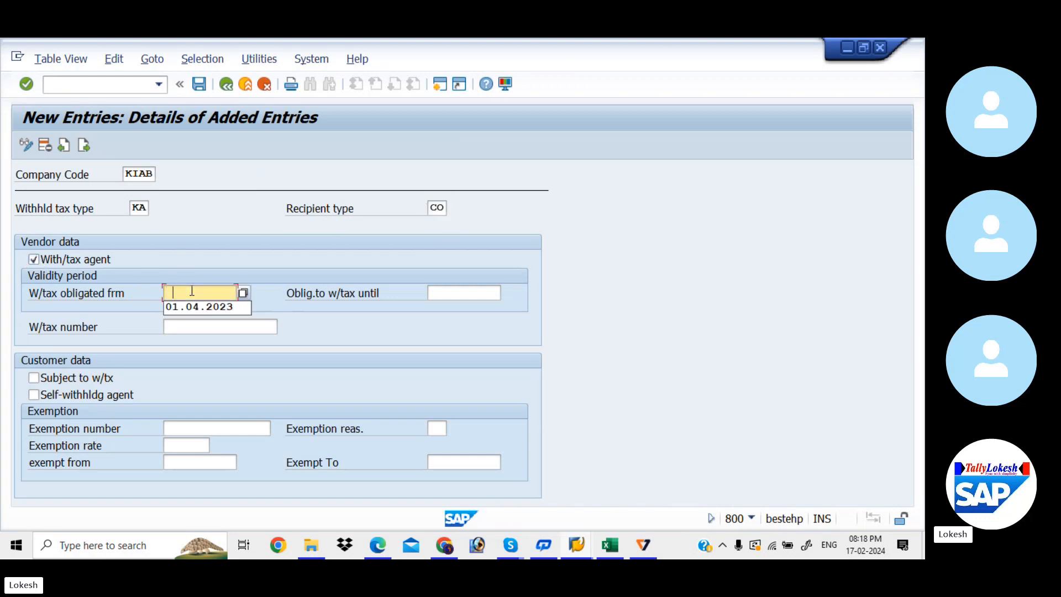
{"action": "key", "text": "Down"}
{"action": "key", "text": "Tab"}
{"action": "key", "text": "space"}
{"action": "key", "text": "Down"}
{"action": "key", "text": "Tab"}
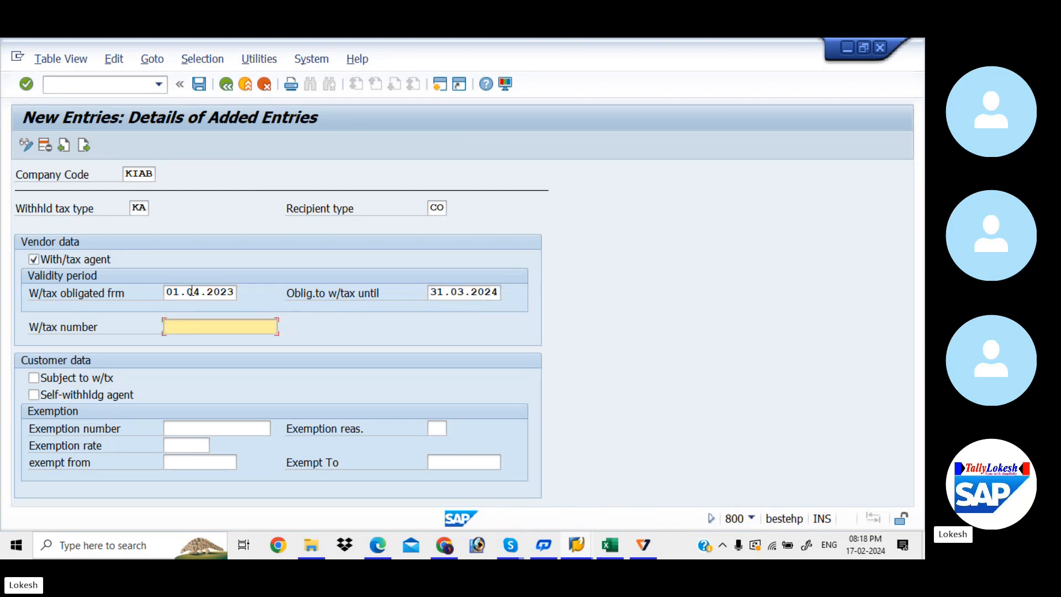
{"action": "left_click", "coordinate": [201, 84]}
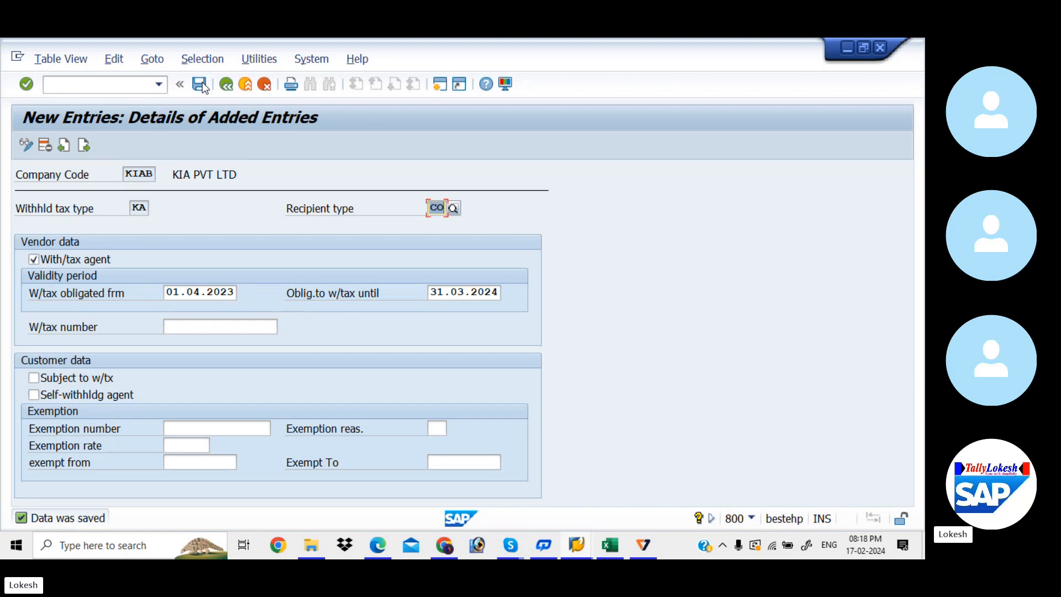
- Switch to the Excel checklist and select the T Codes cell for Activate Extended with holding tax
{"action": "key", "text": "alt+Tab"}
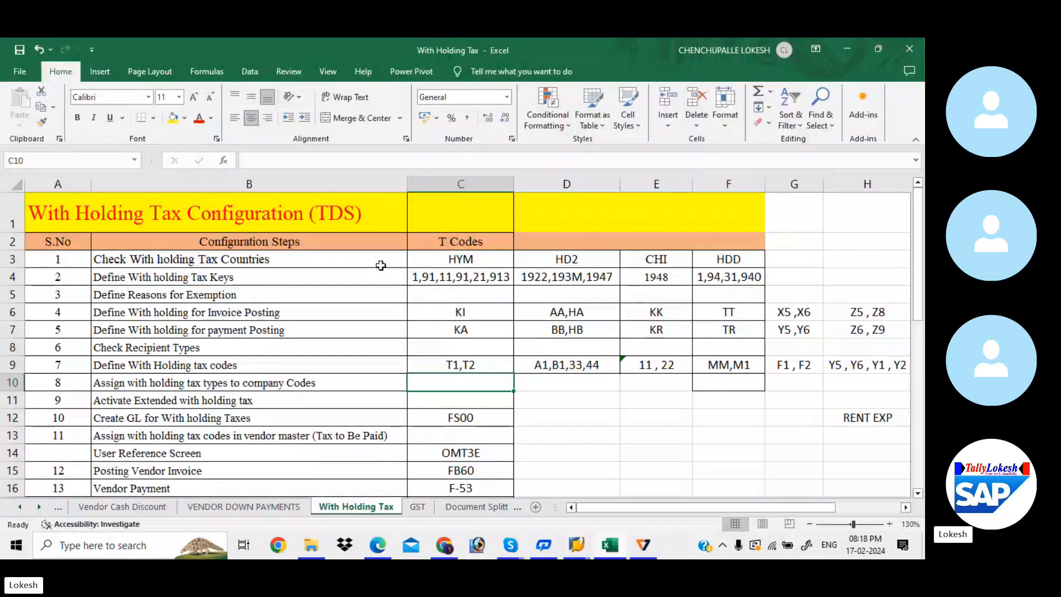
{"action": "left_click", "coordinate": [442, 405]}
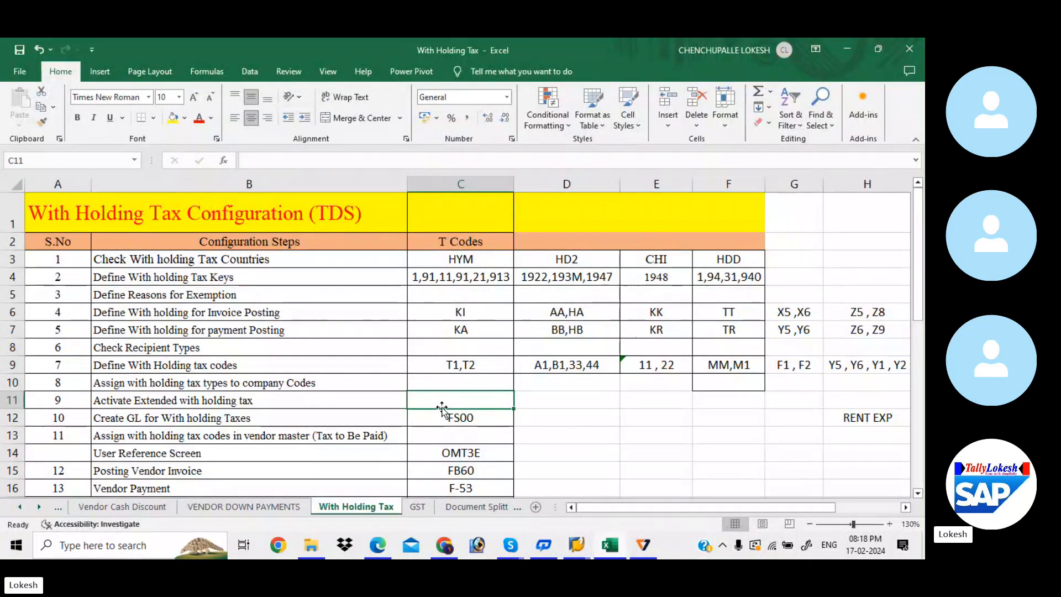
- Switch to SAP, return to the implementation guide and open the Activate Extended Withholding Tax activity
{"action": "key", "text": "Down"}
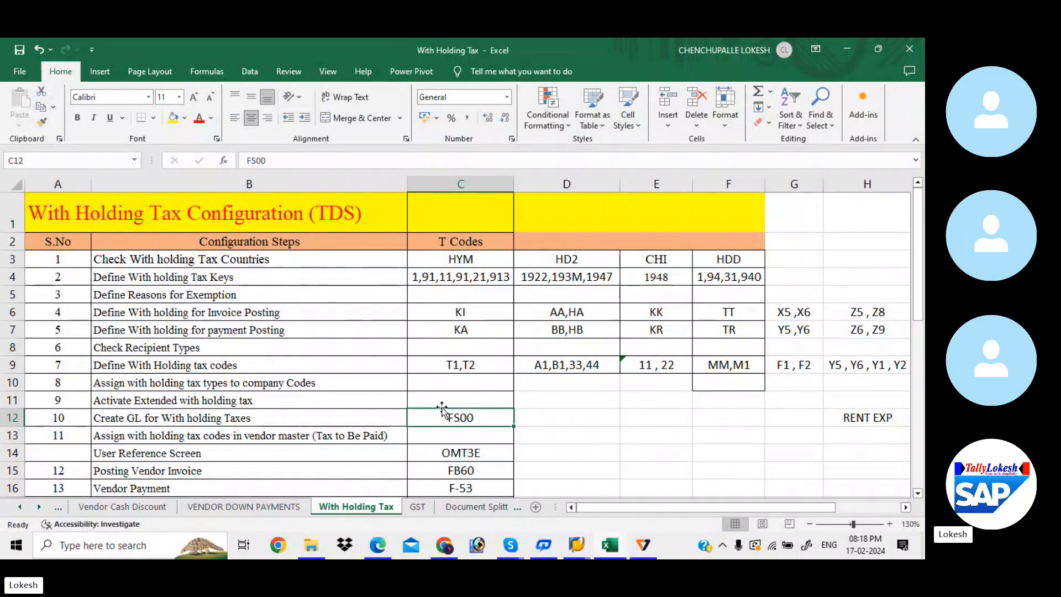
{"action": "key", "text": "alt+Tab"}
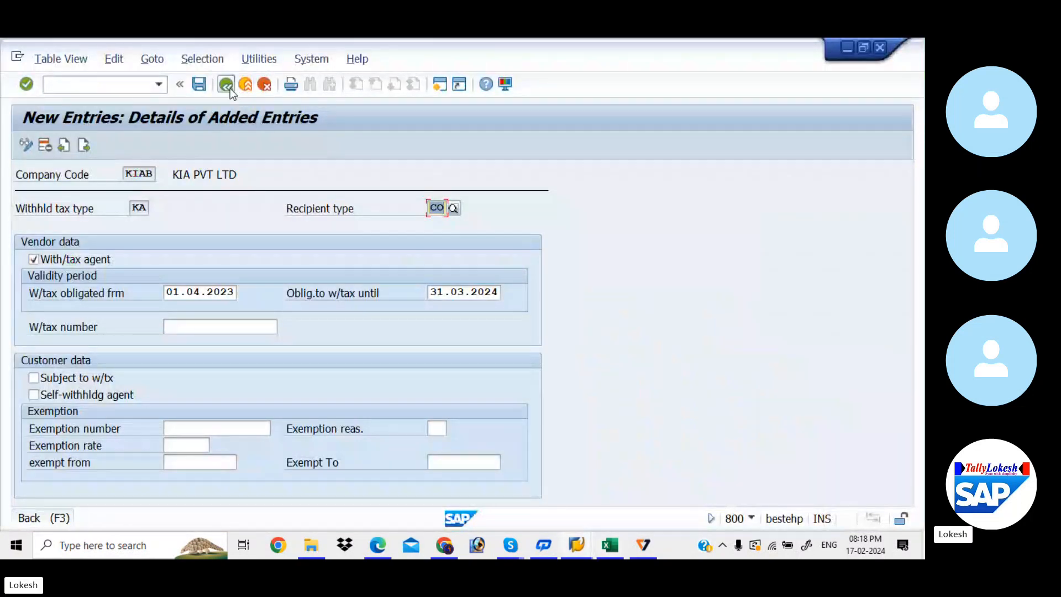
{"action": "left_click", "coordinate": [230, 88]}
{"action": "left_click", "coordinate": [230, 88]}
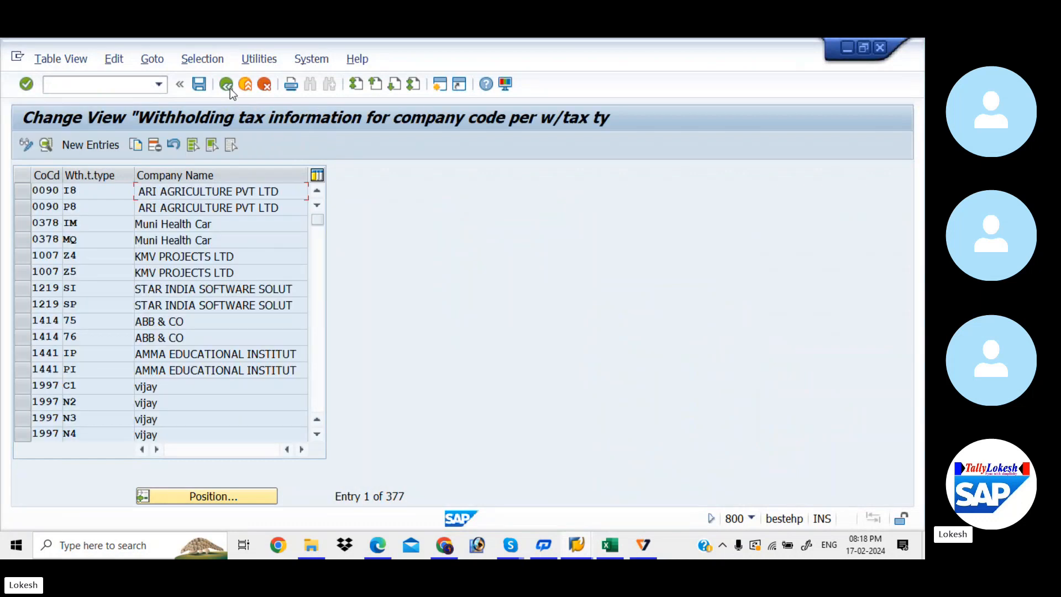
{"action": "left_click", "coordinate": [230, 88]}
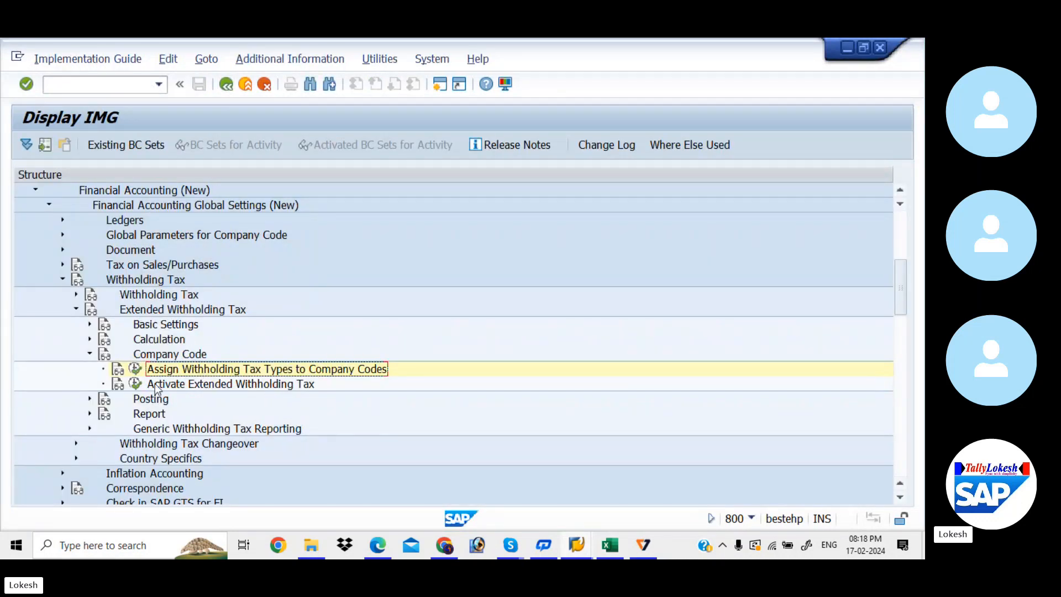
{"action": "left_click", "coordinate": [135, 384]}
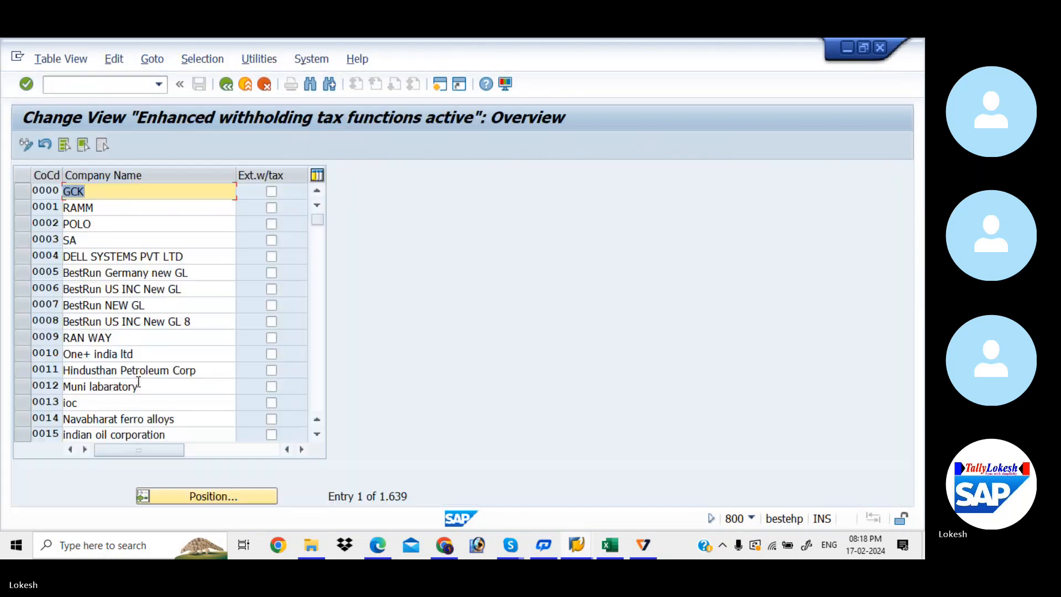
- Position the list of company codes at KIAB
{"action": "left_click", "coordinate": [228, 497]}
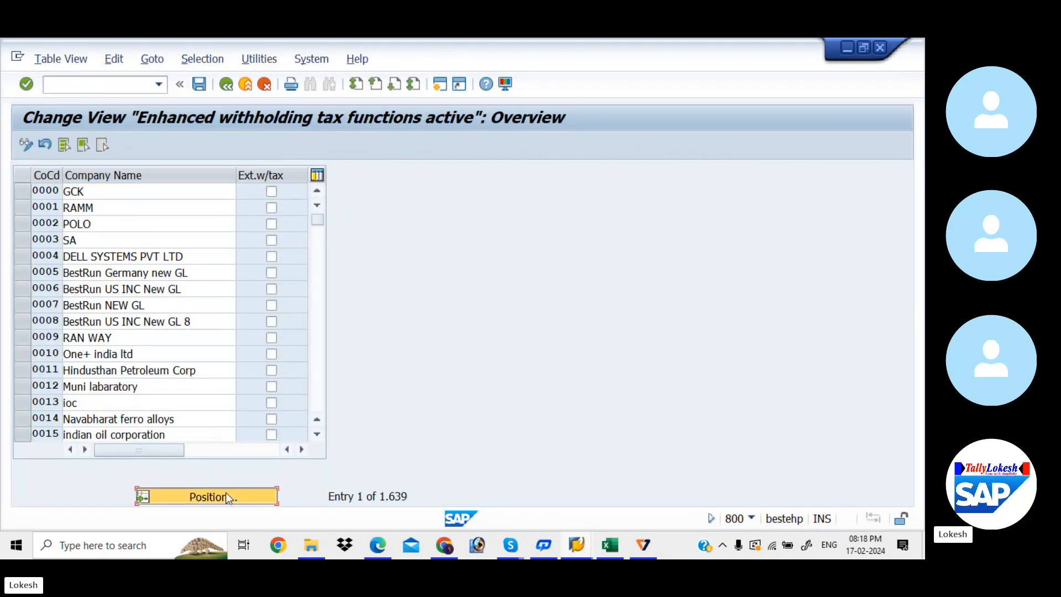
{"action": "type", "text": "KI"}
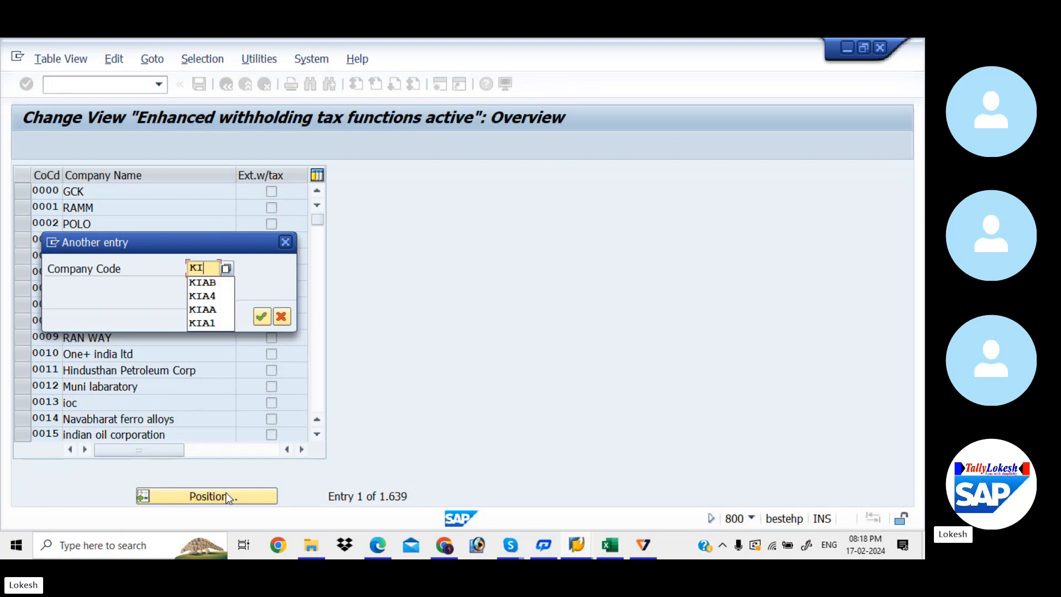
{"action": "type", "text": "AB"}
{"action": "key", "text": "Return"}
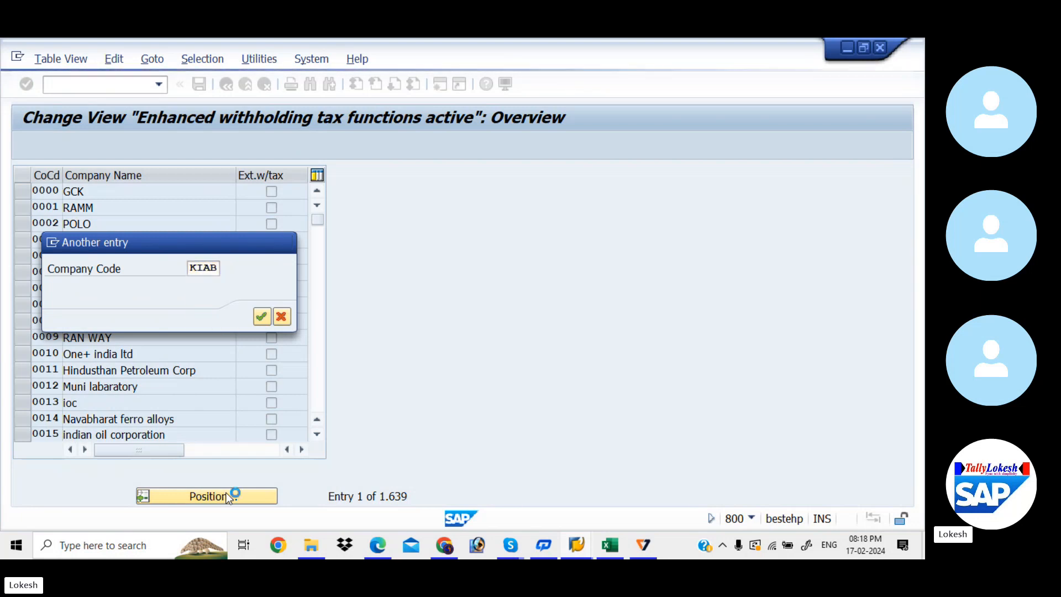
- Activate extended withholding tax for company code KIAB, save it to the KIAB withholding tax customizing request and return to the implementation guide
{"action": "left_click", "coordinate": [271, 192]}
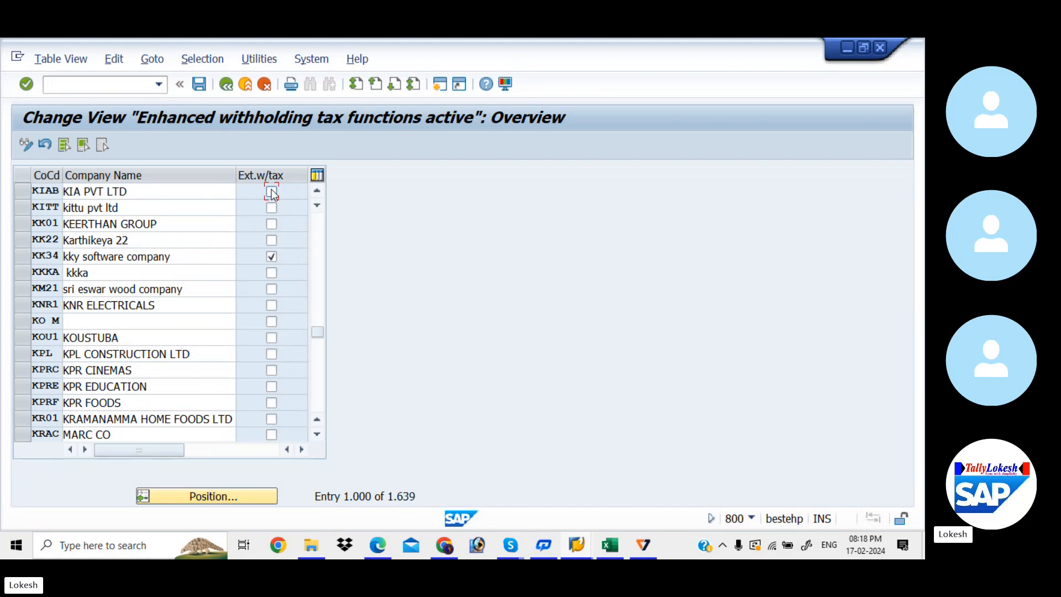
{"action": "left_click", "coordinate": [199, 85]}
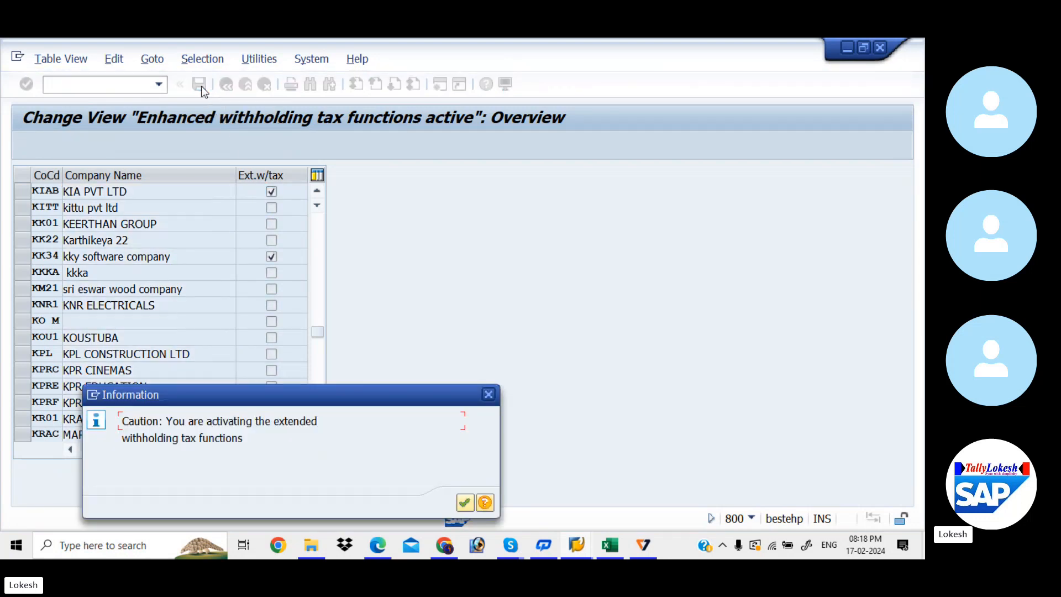
{"action": "left_click", "coordinate": [467, 504]}
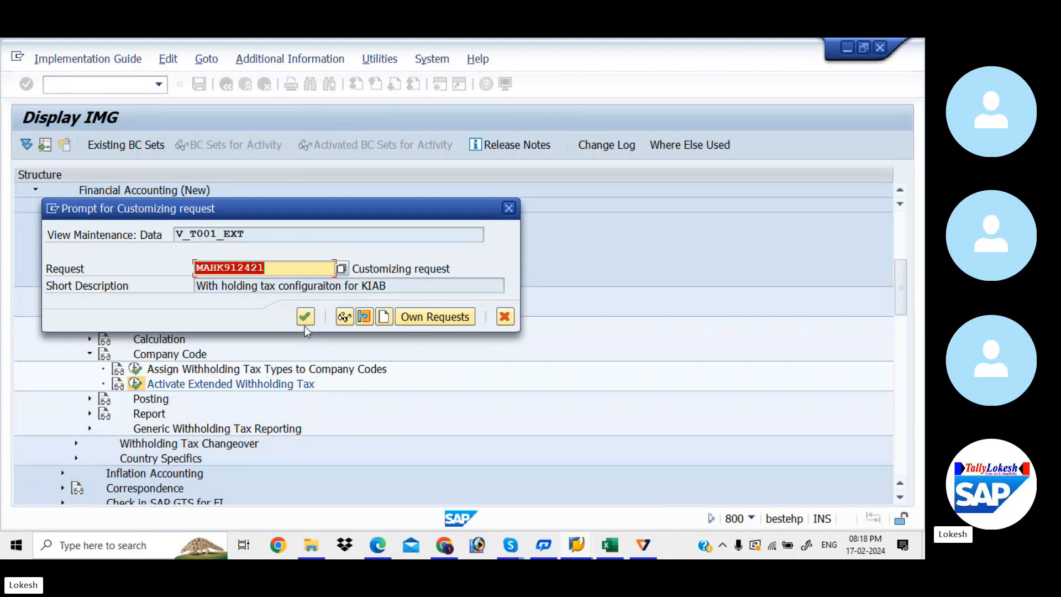
{"action": "left_click", "coordinate": [305, 317]}
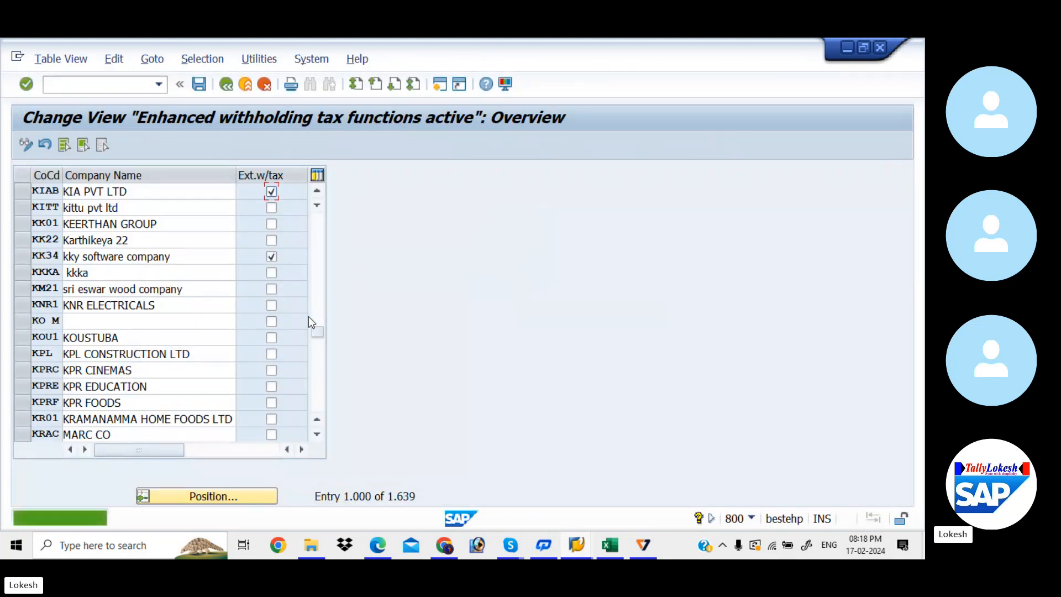
{"action": "left_click", "coordinate": [226, 85]}
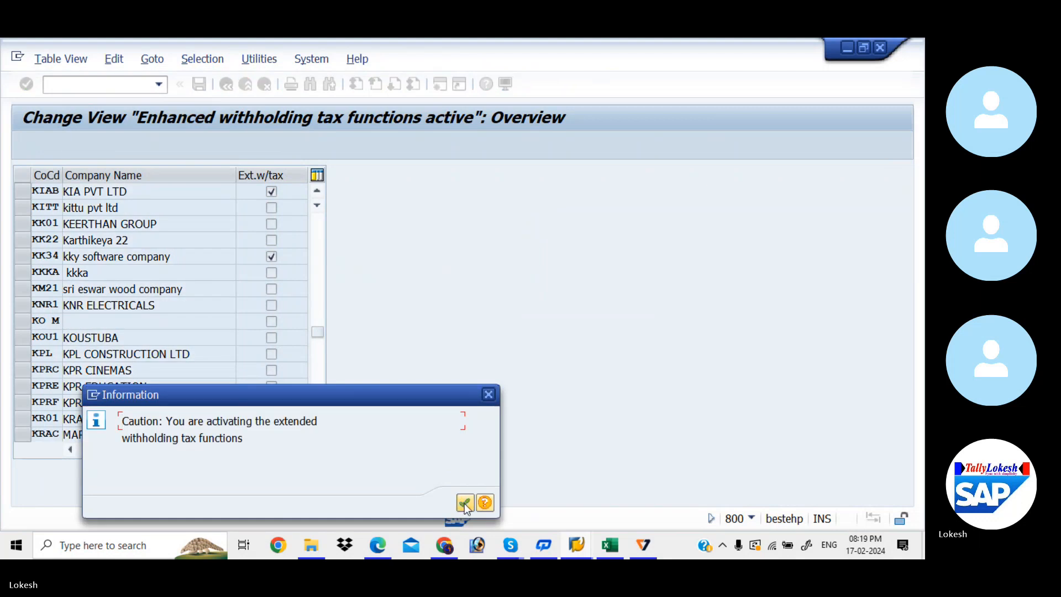
{"action": "left_click", "coordinate": [465, 504]}
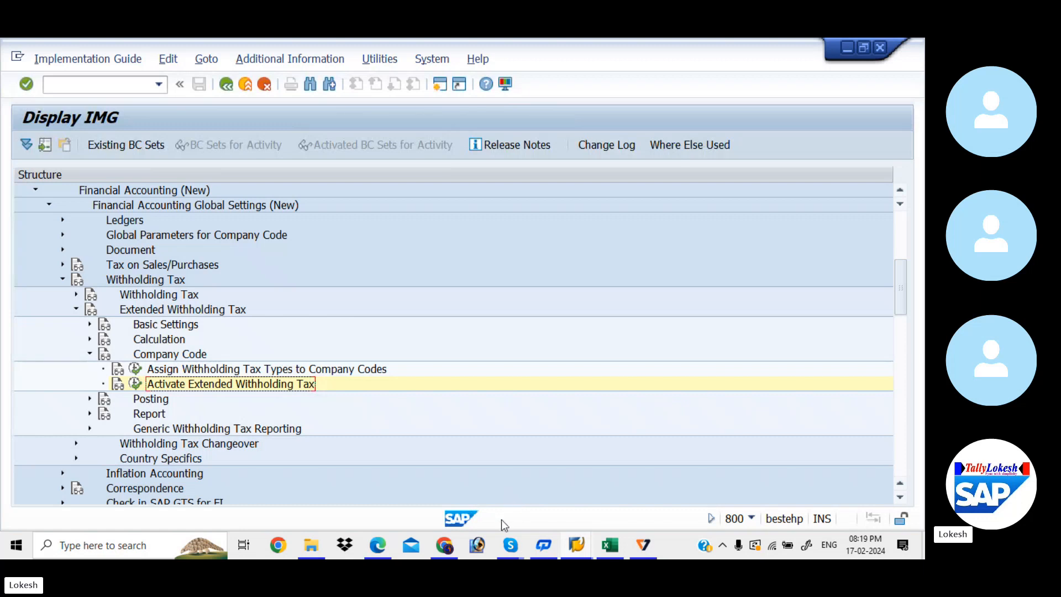
- Switch to the Excel checklist and review the remaining steps from Create GL for With holding Taxes to Vendor Payment
{"action": "left_click", "coordinate": [615, 556]}
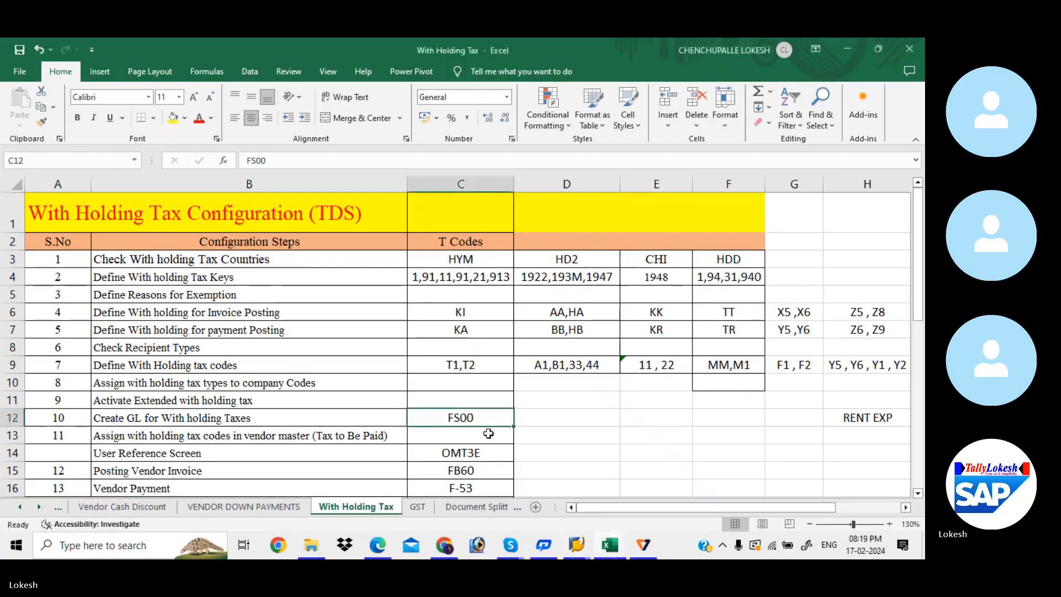
{"action": "key", "text": "Down"}
{"action": "key", "text": "Down"}
{"action": "key", "text": "Down"}
{"action": "key", "text": "Down"}
{"action": "key", "text": "Down"}
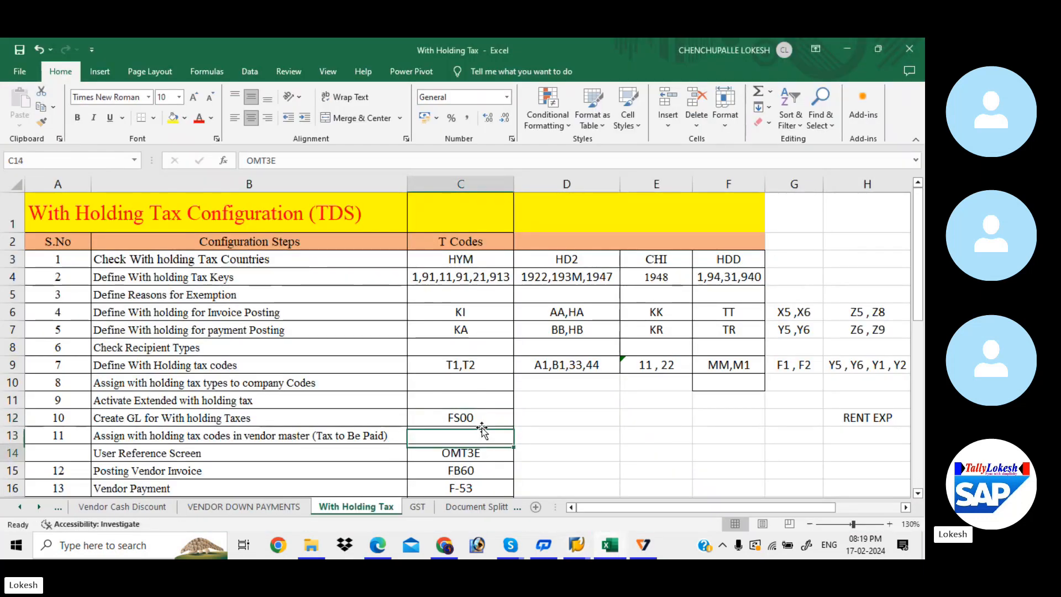
{"action": "key", "text": "Up"}
{"action": "key", "text": "Up"}
{"action": "key", "text": "Up"}
{"action": "key", "text": "Up"}
{"action": "key", "text": "Up"}
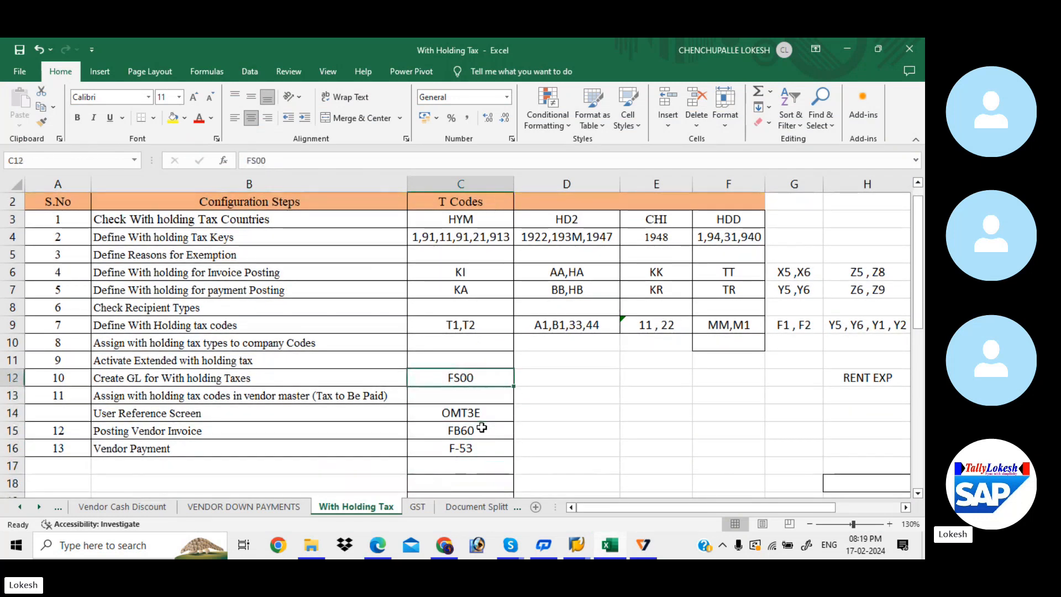
- Switch to the PDF guide and read on from page 14 to the activation and TDS GL account examples on page 20
{"action": "left_click", "coordinate": [389, 547]}
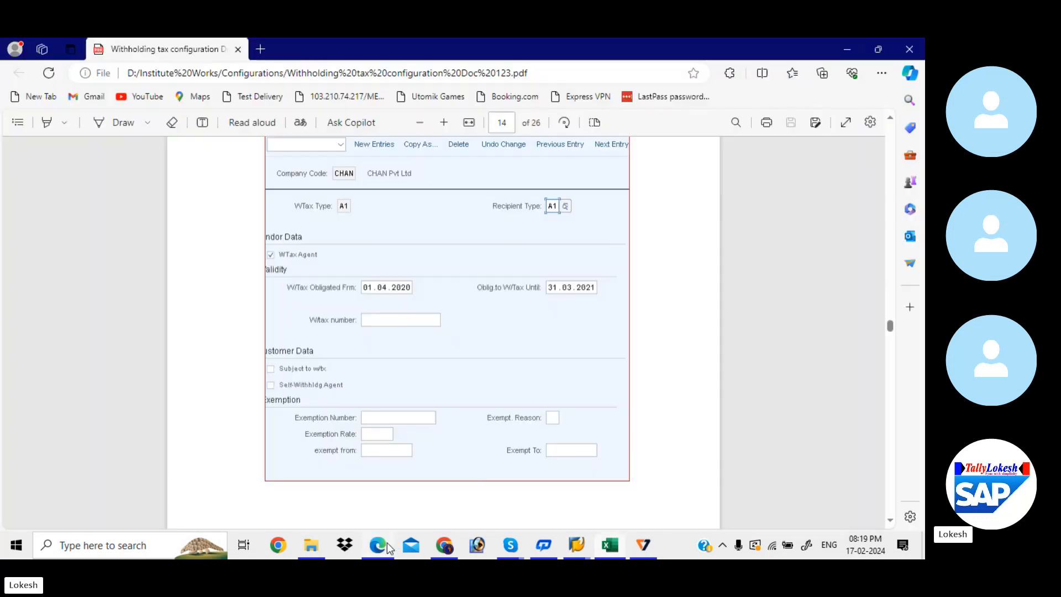
{"action": "key", "text": "Down"}
{"action": "key", "text": "Down"}
{"action": "key", "text": "Down"}
{"action": "key", "text": "Down"}
{"action": "key", "text": "Down"}
{"action": "key", "text": "Down"}
{"action": "key", "text": "Down"}
{"action": "key", "text": "Down"}
{"action": "key", "text": "Down"}
{"action": "key", "text": "Down"}
{"action": "key", "text": "Down"}
{"action": "key", "text": "Down"}
{"action": "key", "text": "Down"}
{"action": "key", "text": "Down"}
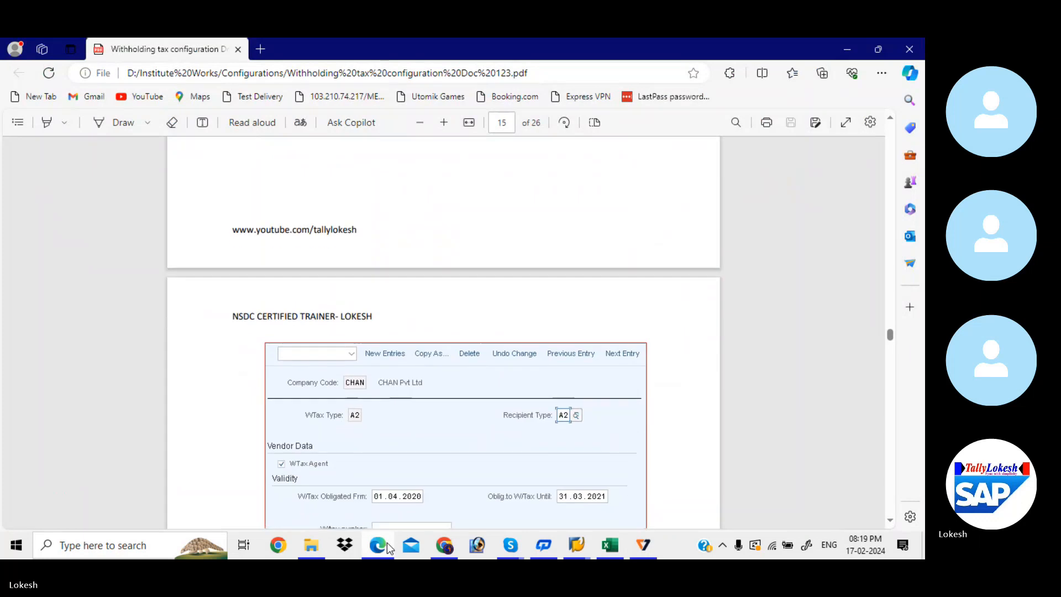
{"action": "key", "text": "Down"}
{"action": "key", "text": "Down"}
{"action": "key", "text": "Down"}
{"action": "key", "text": "Down"}
{"action": "key", "text": "Down"}
{"action": "key", "text": "Down"}
{"action": "key", "text": "Down"}
{"action": "key", "text": "Down"}
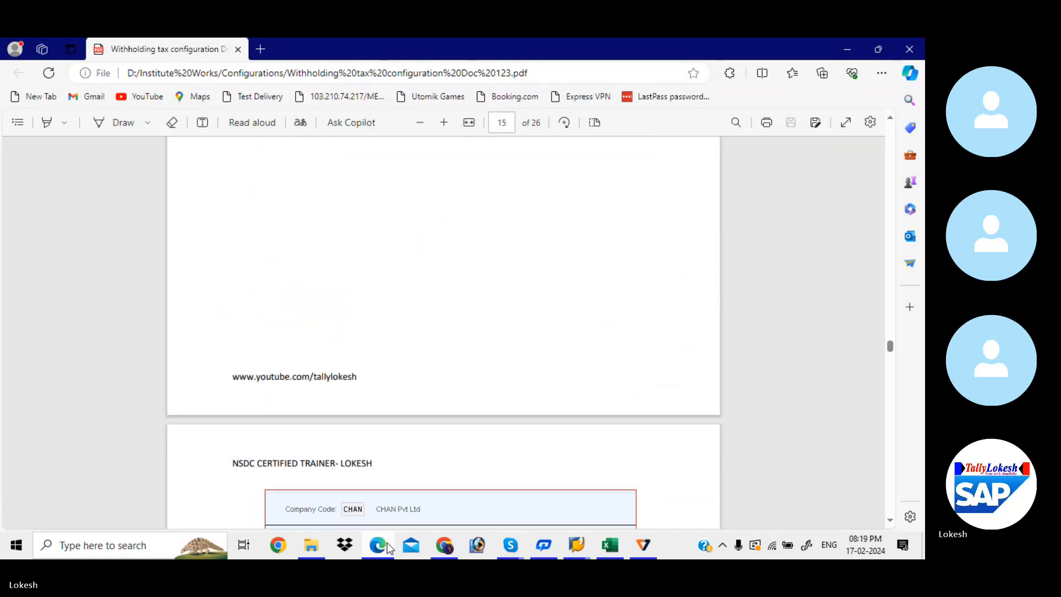
{"action": "key", "text": "Down"}
{"action": "key", "text": "Down"}
{"action": "key", "text": "Down"}
{"action": "key", "text": "Down"}
{"action": "key", "text": "Down"}
{"action": "key", "text": "Down"}
{"action": "key", "text": "Down"}
{"action": "key", "text": "Down"}
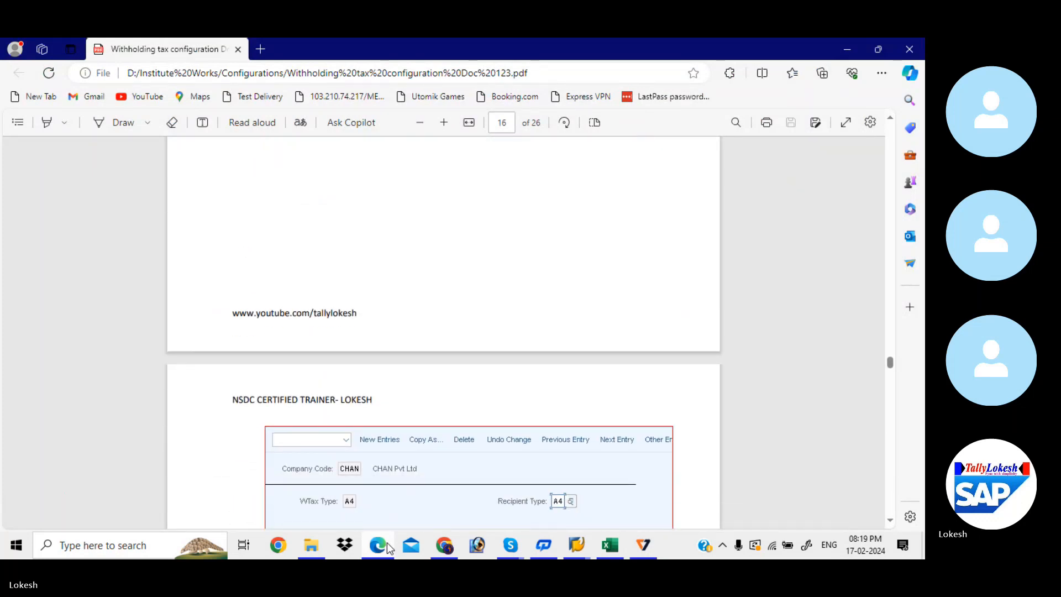
{"action": "key", "text": "Down"}
{"action": "key", "text": "Down"}
{"action": "key", "text": "Down"}
{"action": "key", "text": "Down"}
{"action": "key", "text": "Down"}
{"action": "key", "text": "Down"}
{"action": "key", "text": "Down"}
{"action": "key", "text": "Down"}
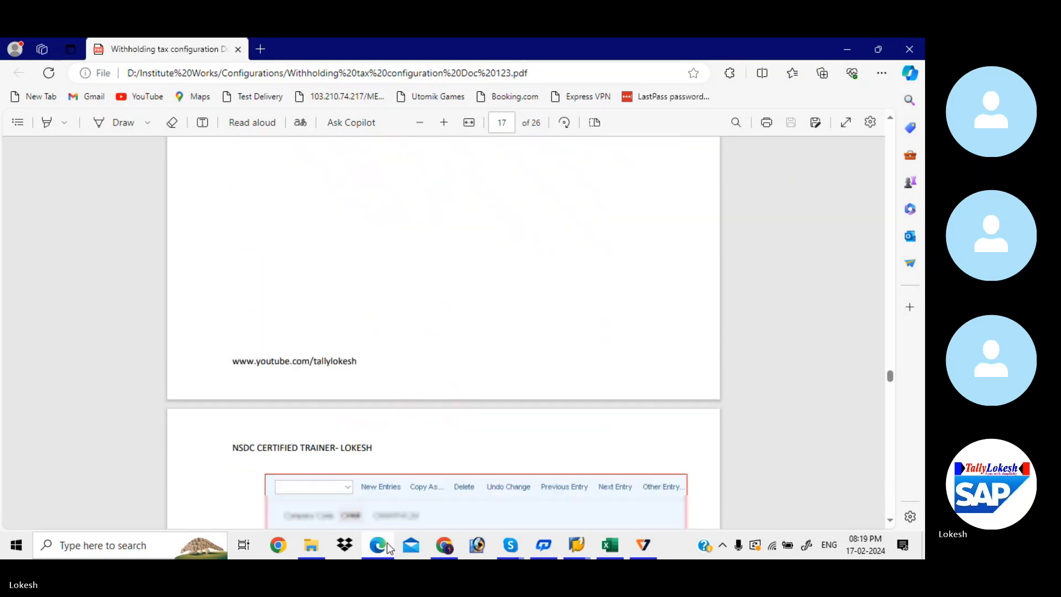
{"action": "key", "text": "Down"}
{"action": "key", "text": "Down"}
{"action": "key", "text": "Down"}
{"action": "key", "text": "Down"}
{"action": "key", "text": "Down"}
{"action": "key", "text": "Down"}
{"action": "key", "text": "Down"}
{"action": "key", "text": "Down"}
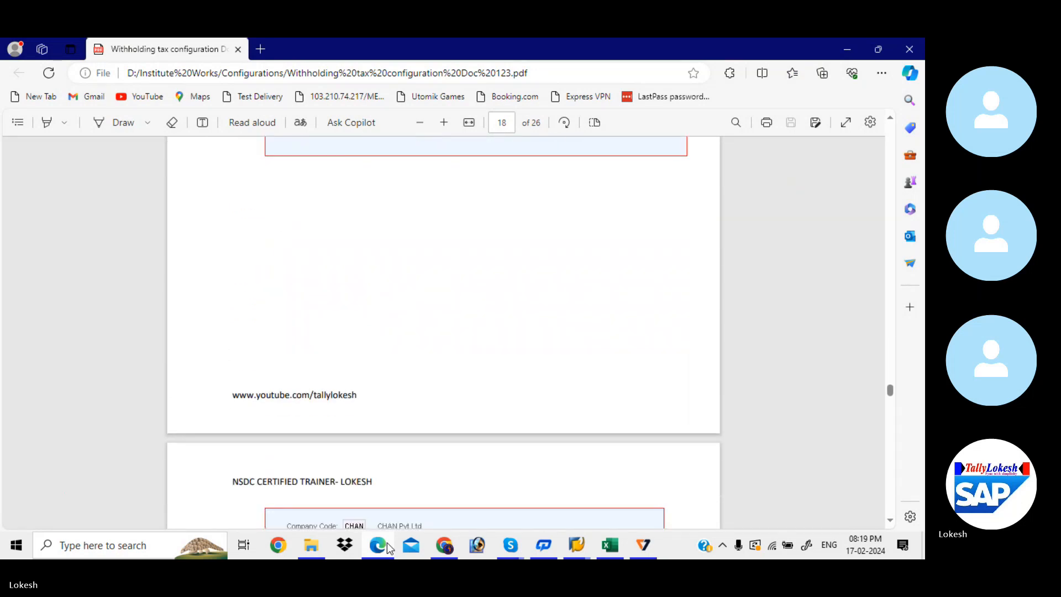
{"action": "key", "text": "Down"}
{"action": "key", "text": "Down"}
{"action": "key", "text": "Down"}
{"action": "key", "text": "Down"}
{"action": "key", "text": "Down"}
{"action": "key", "text": "Down"}
{"action": "key", "text": "Down"}
{"action": "key", "text": "Down"}
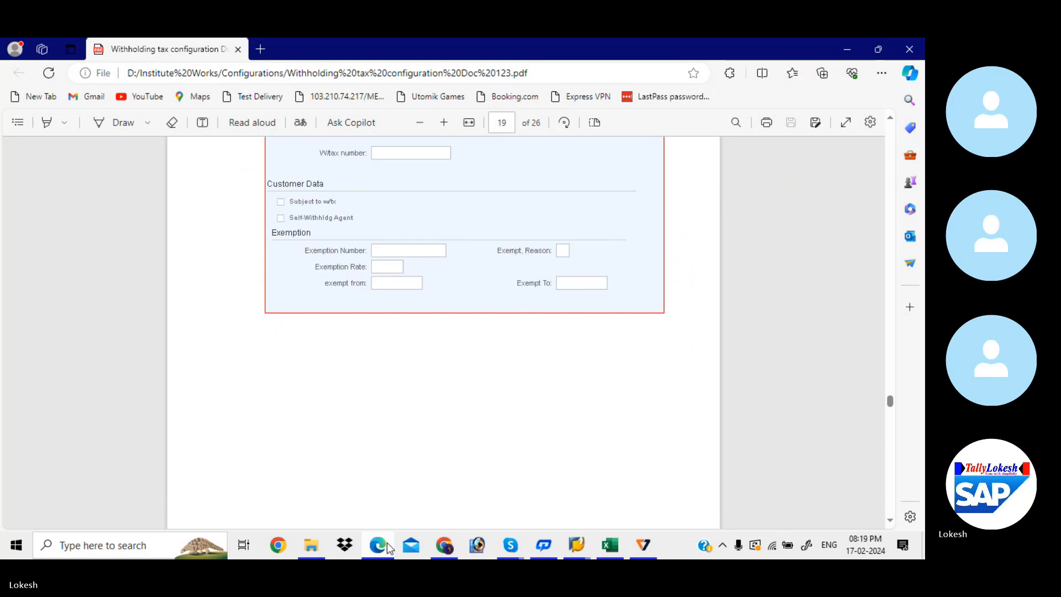
{"action": "key", "text": "Down"}
{"action": "key", "text": "Down"}
{"action": "key", "text": "Down"}
{"action": "key", "text": "Down"}
{"action": "key", "text": "Down"}
{"action": "key", "text": "Down"}
{"action": "key", "text": "Down"}
{"action": "key", "text": "Down"}
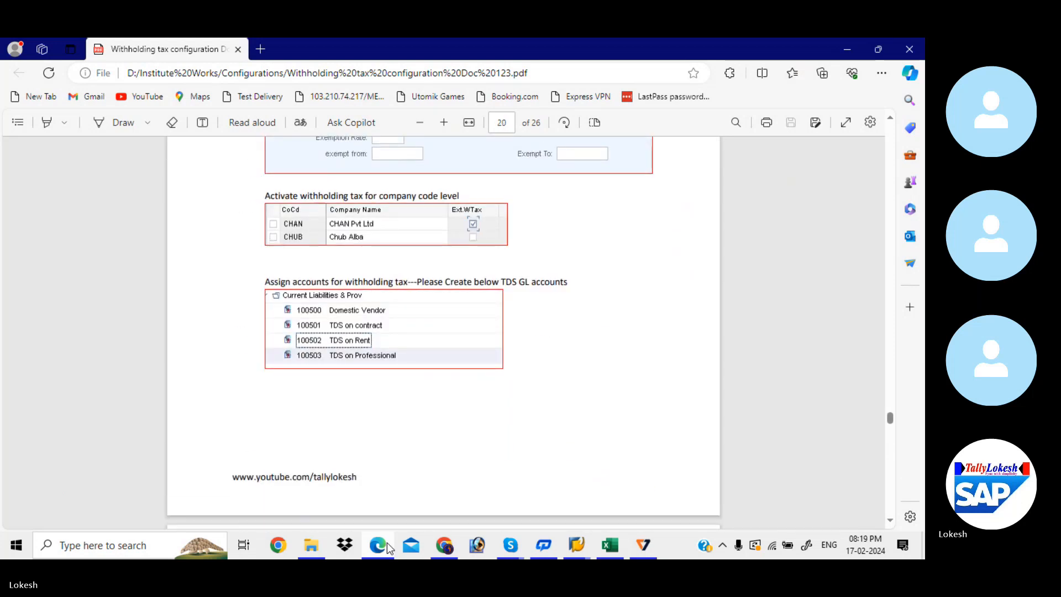
- Examine the list of TDS GL accounts and the TDS on contract account settings on page 21
{"action": "key", "text": "Down"}
{"action": "key", "text": "Down"}
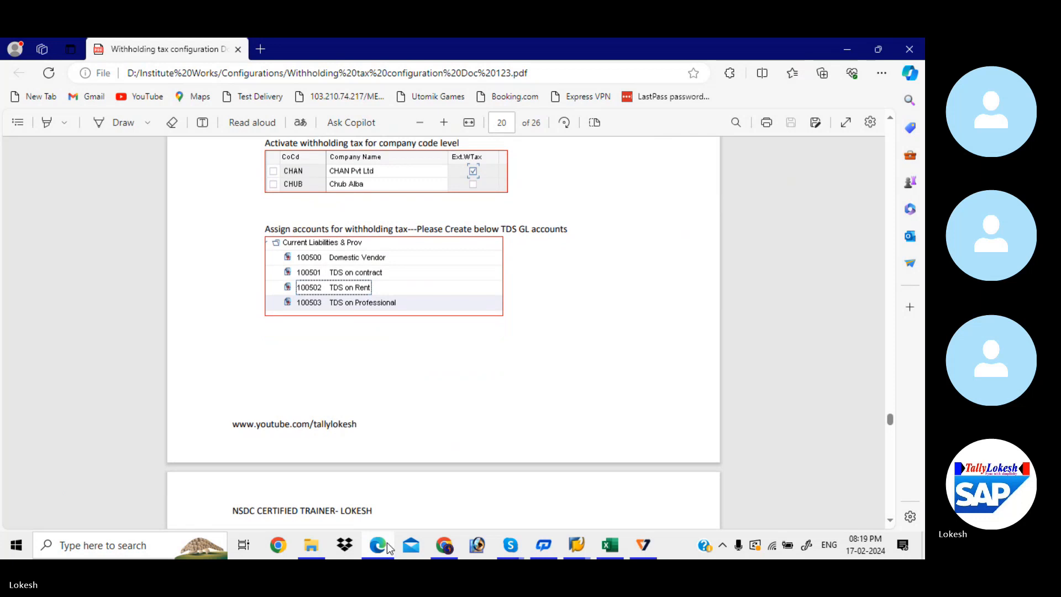
{"action": "key", "text": "Down"}
{"action": "key", "text": "Down"}
{"action": "key", "text": "Down"}
{"action": "key", "text": "Down"}
{"action": "key", "text": "Down"}
{"action": "key", "text": "Down"}
{"action": "key", "text": "Down"}
{"action": "key", "text": "Down"}
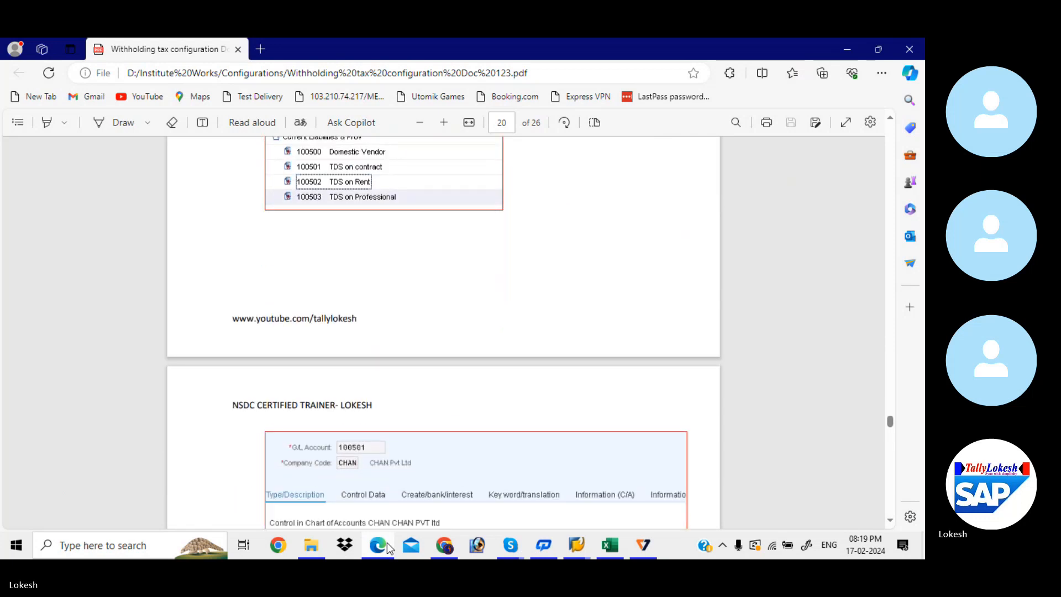
{"action": "key", "text": "Down"}
{"action": "key", "text": "Down"}
{"action": "key", "text": "Down"}
{"action": "key", "text": "Down"}
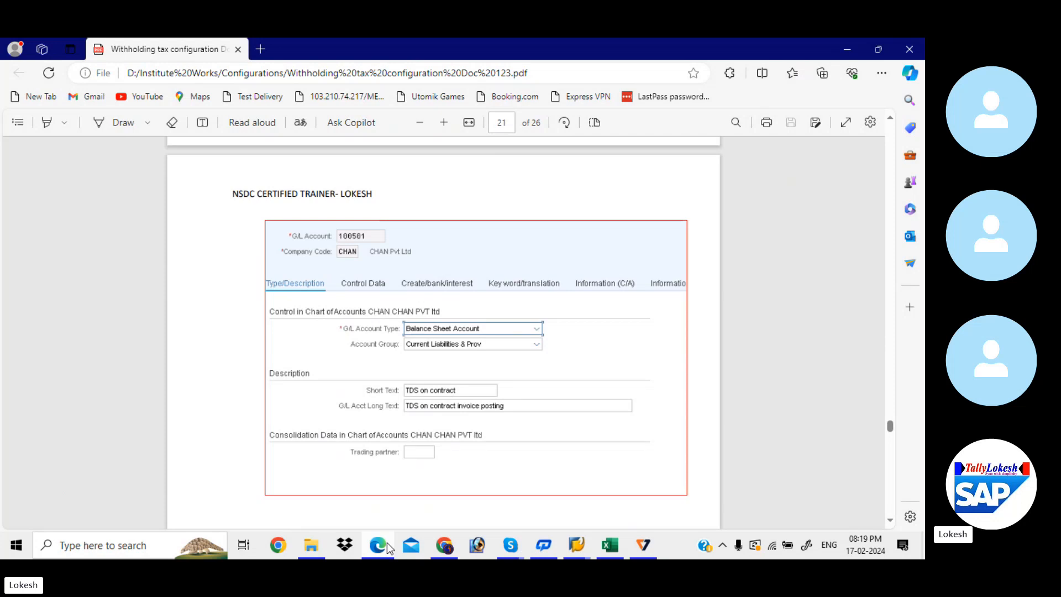
- Switch to SAP, create a new session and run transaction FS00 for central G/L account editing
{"action": "key", "text": "alt+Tab"}
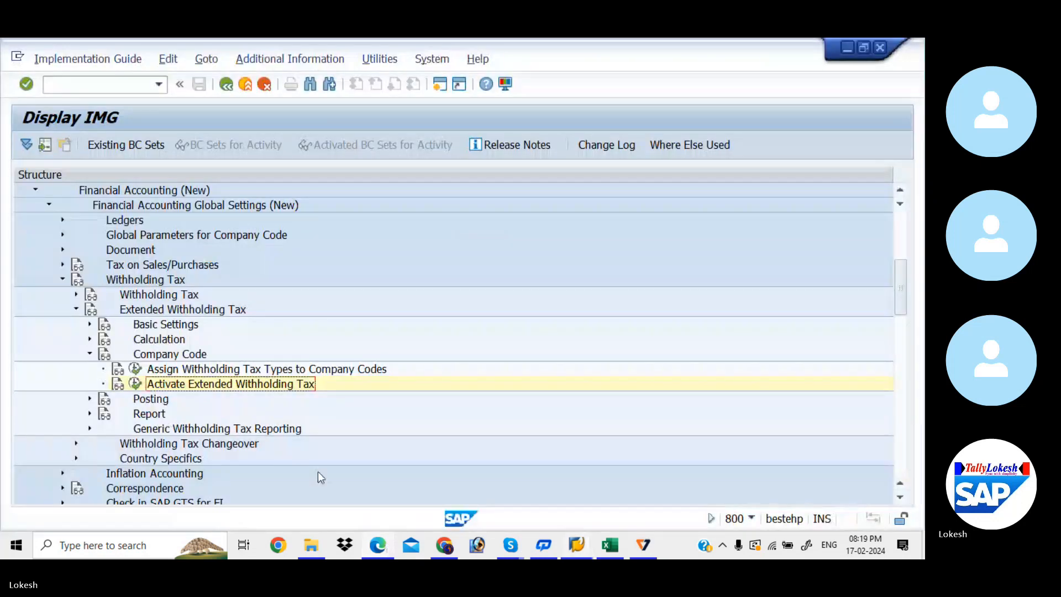
{"action": "left_click", "coordinate": [440, 90]}
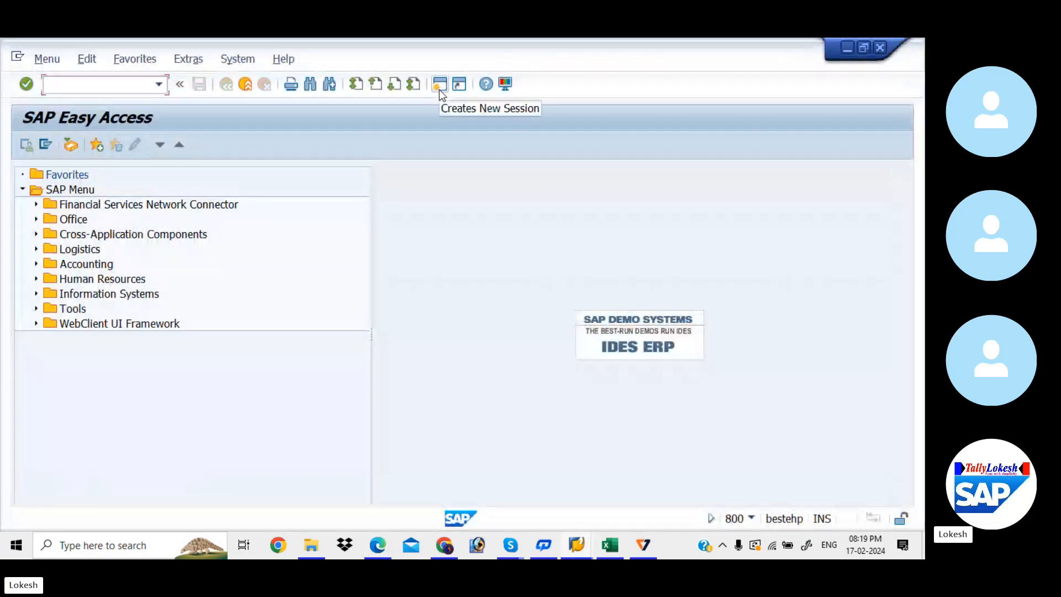
{"action": "type", "text": "FS00"}
{"action": "key", "text": "Return"}
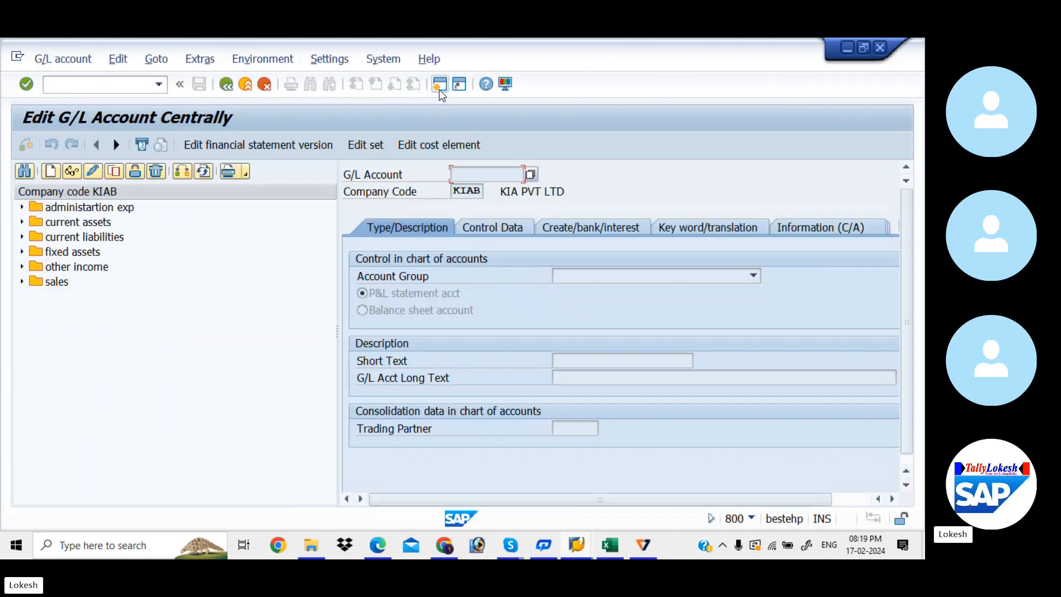
- Copy the current liabilities account 100204 Advance from Customer to new G/L account 100205 in company code KIAB
{"action": "left_click", "coordinate": [23, 237]}
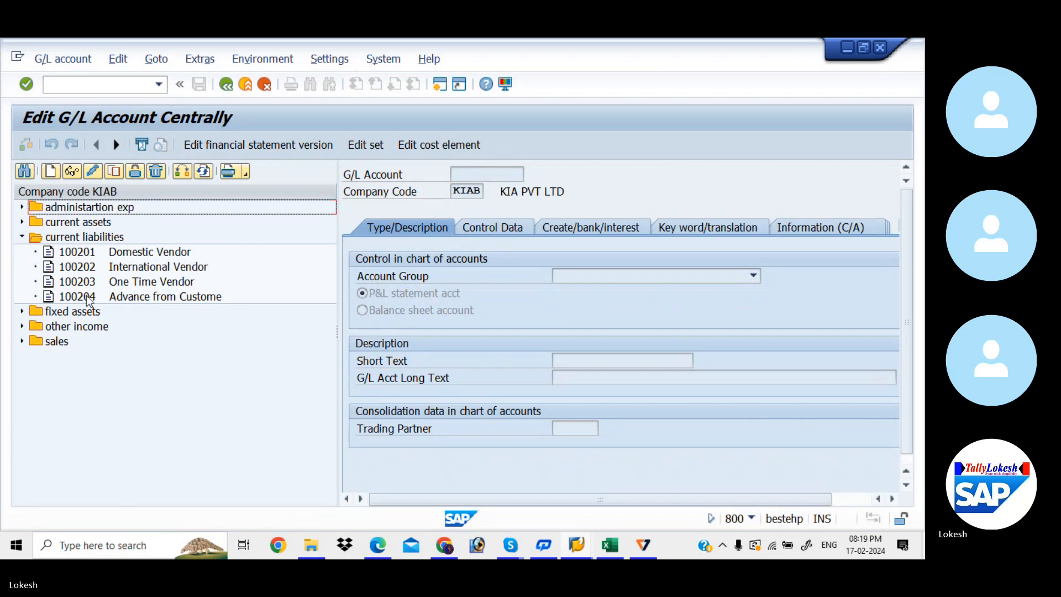
{"action": "left_click", "coordinate": [87, 299]}
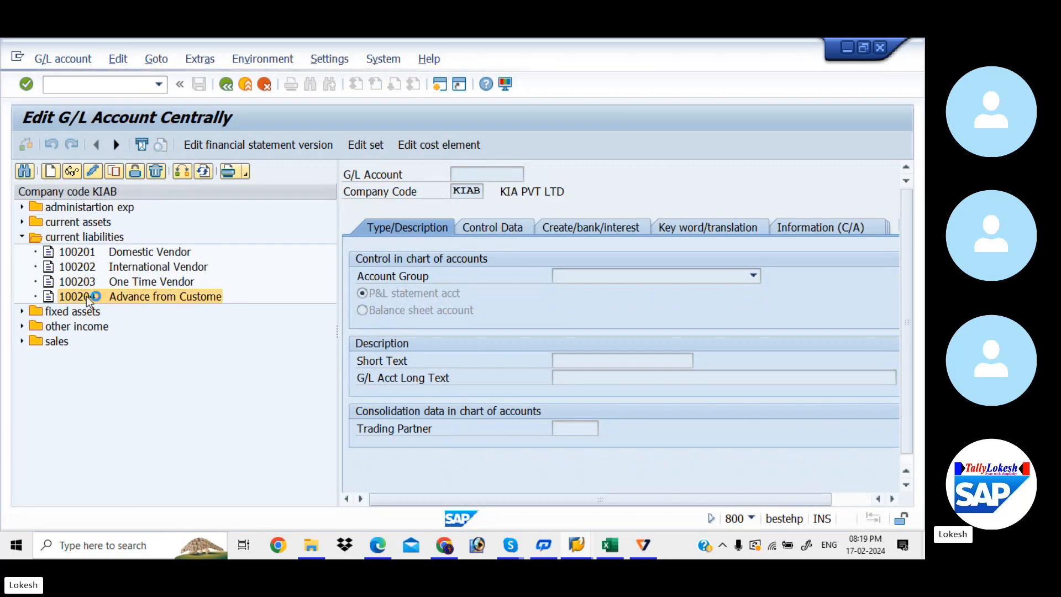
{"action": "right_click", "coordinate": [86, 296]}
{"action": "left_click", "coordinate": [138, 347]}
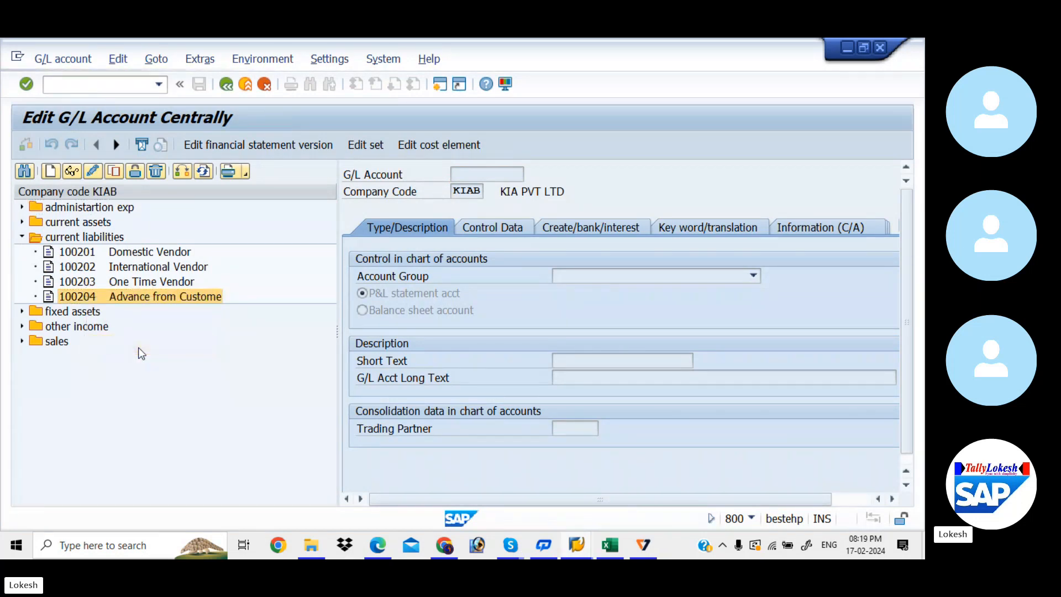
{"action": "left_click", "coordinate": [233, 307]}
{"action": "key", "text": "BackSpace"}
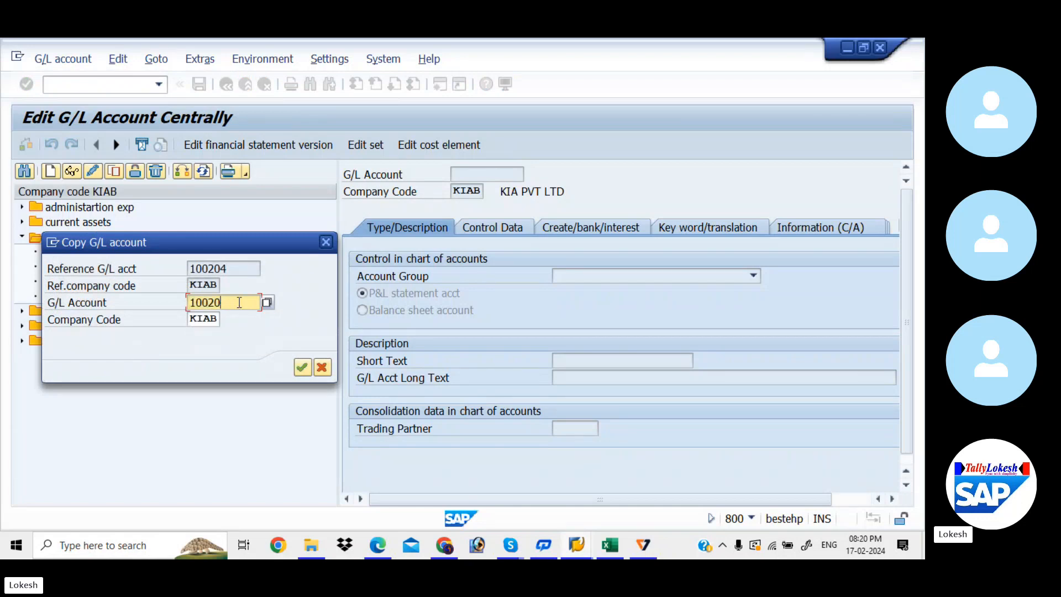
{"action": "type", "text": "5"}
{"action": "key", "text": "Return"}
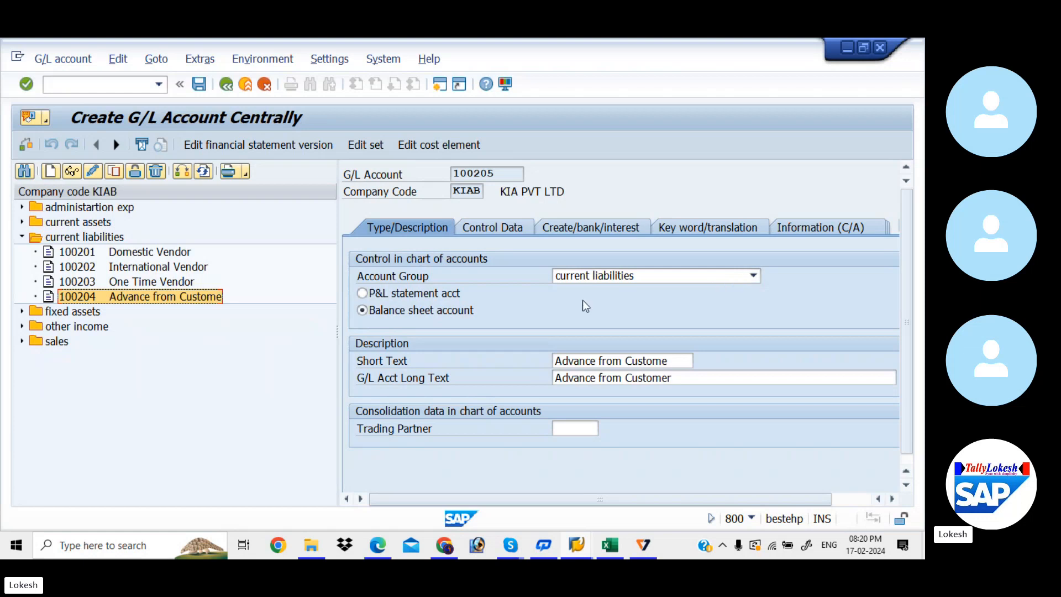
- Set both the short text and the G/L account long text of account 100205 to "Tds on Rent"
{"action": "left_click_drag", "start_coordinate": [666, 358], "coordinate": [440, 361]}
{"action": "type", "text": "TD"}
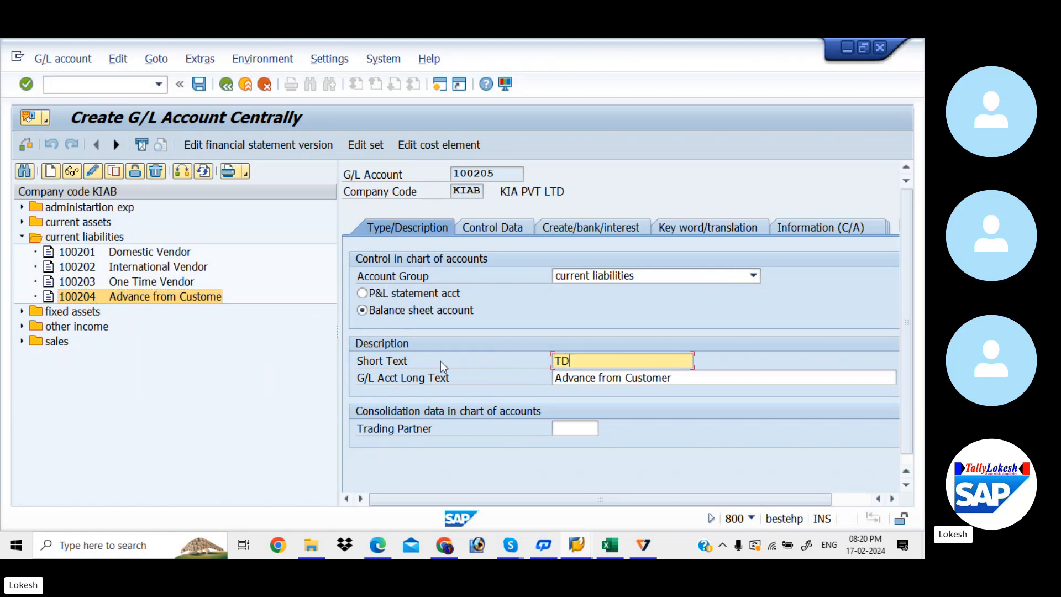
{"action": "key", "text": "BackSpace"}
{"action": "type", "text": "ds on Rent"}
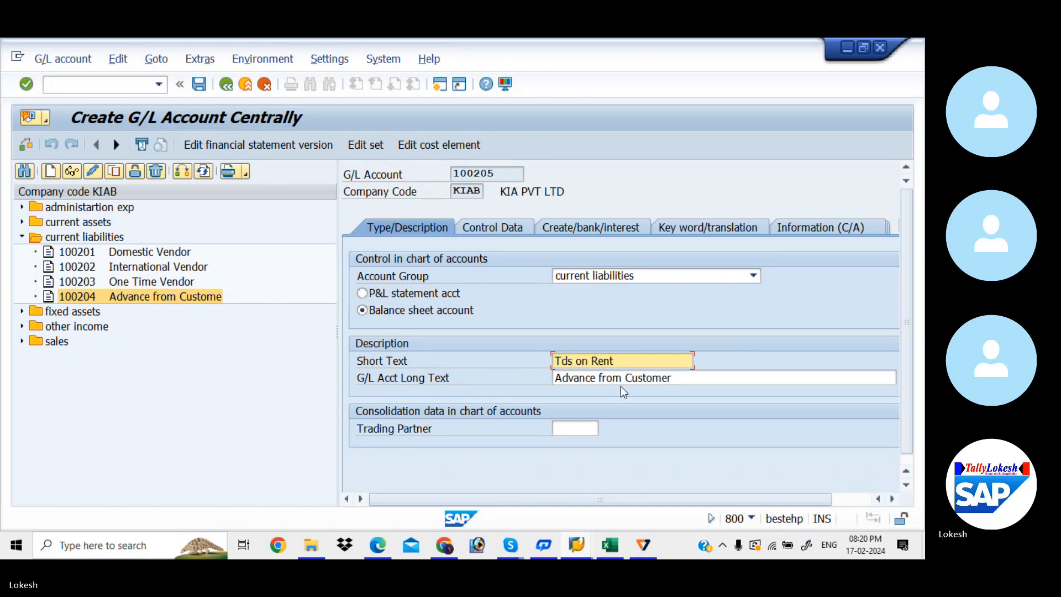
{"action": "left_click_drag", "start_coordinate": [678, 378], "coordinate": [444, 364]}
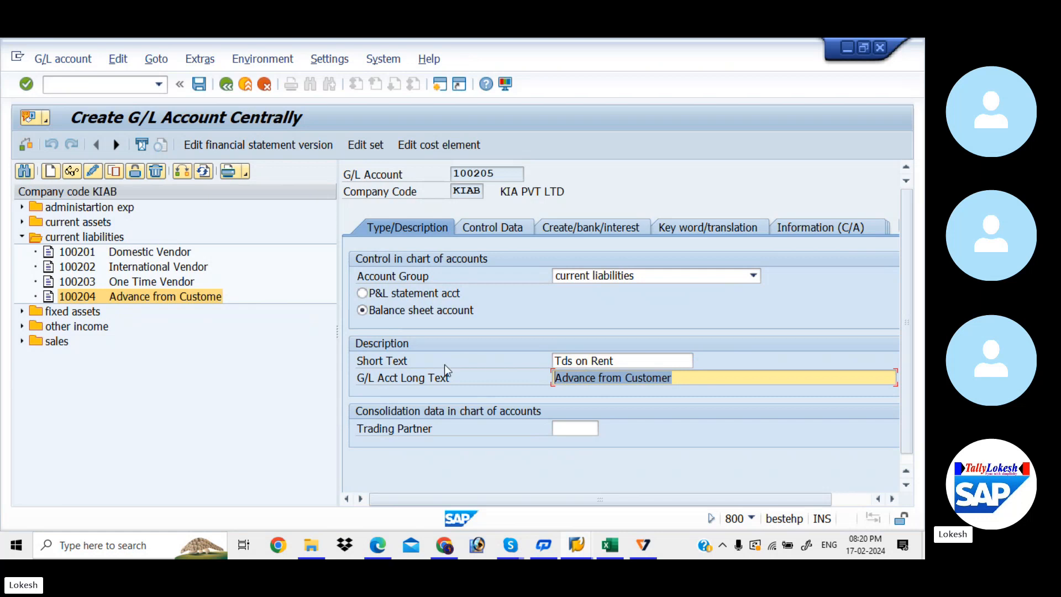
{"action": "type", "text": "Tds on Rent"}
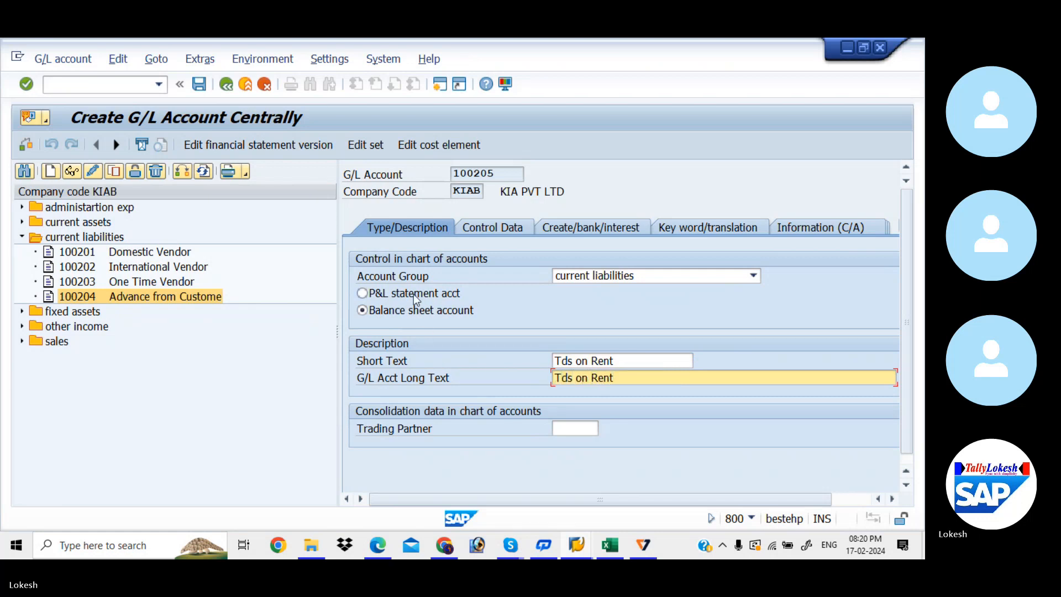
- Clear the reconciliation account type in the control data of account 100205
{"action": "left_click_drag", "start_coordinate": [337, 334], "coordinate": [275, 335]}
{"action": "left_click", "coordinate": [433, 236]}
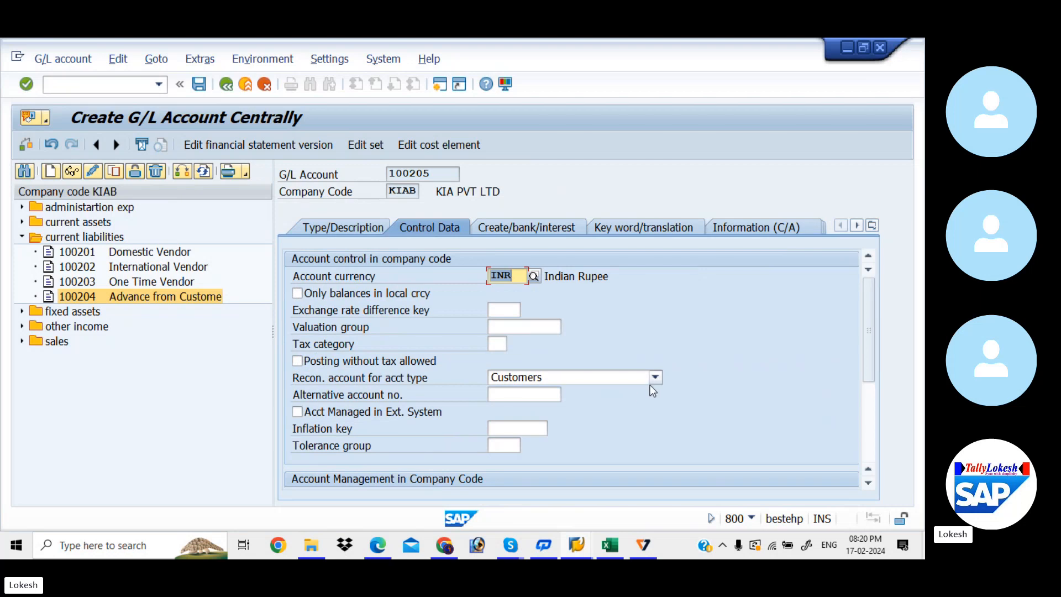
{"action": "left_click", "coordinate": [655, 379]}
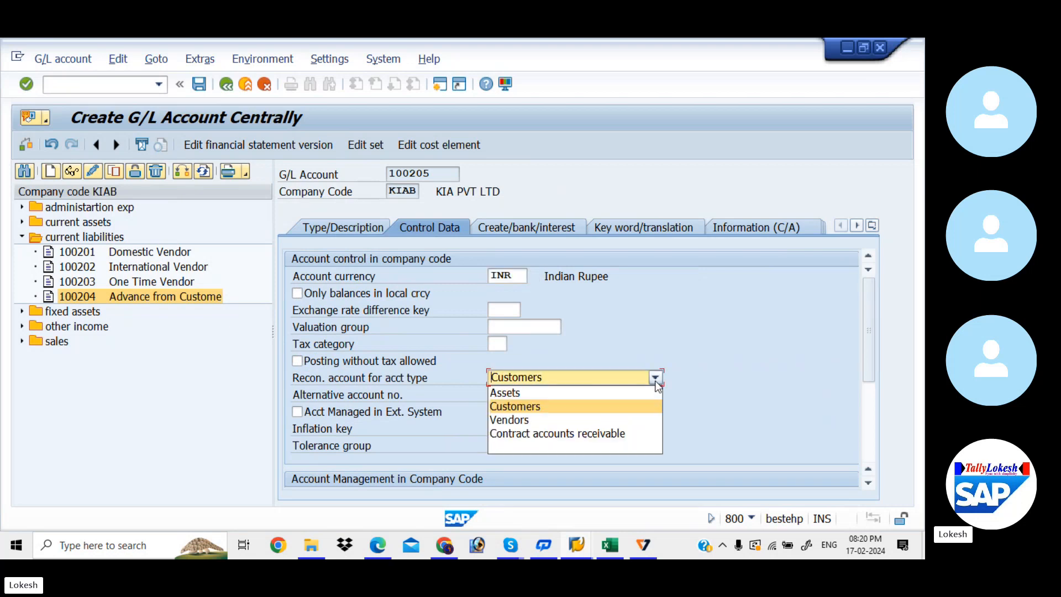
{"action": "left_click", "coordinate": [585, 447]}
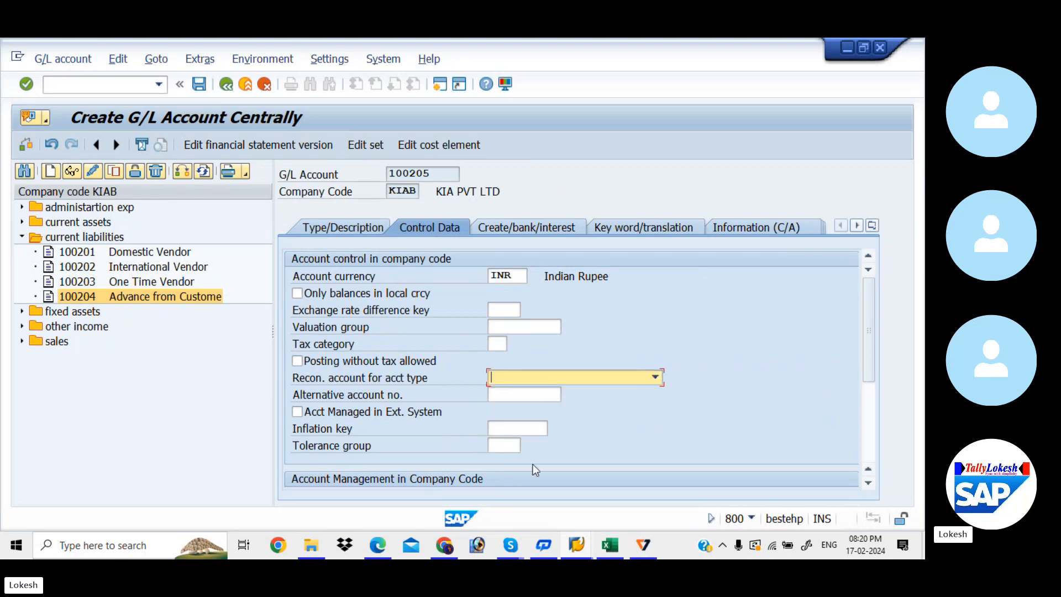
- Compare account 100205's control data with page 22 of the PDF guide and read the field status group setting on page 23
{"action": "left_click", "coordinate": [384, 546]}
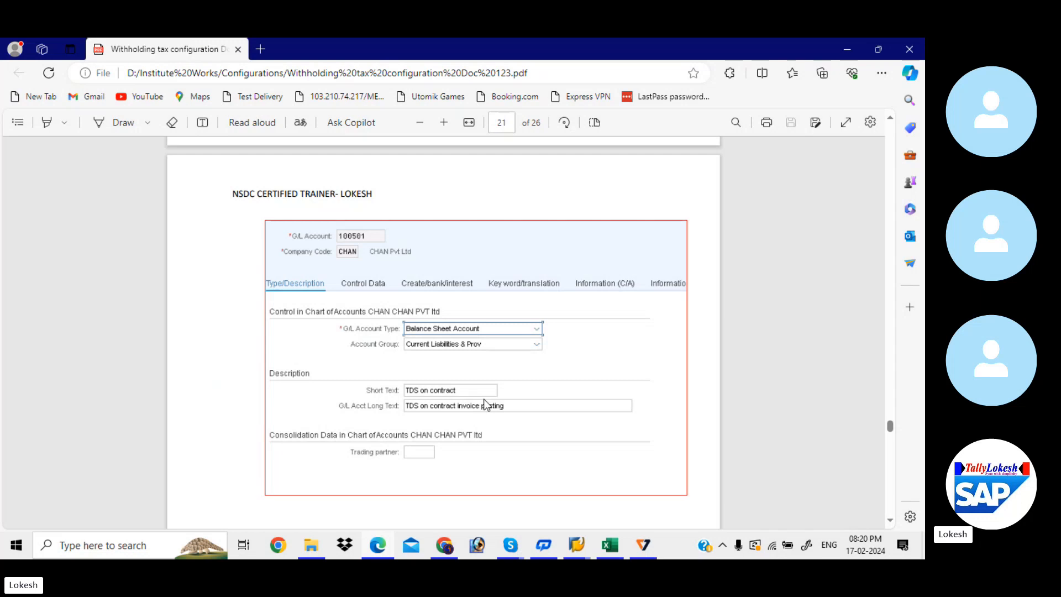
{"action": "scroll", "coordinate": [484, 406], "scroll_direction": "down", "scroll_amount": 10}
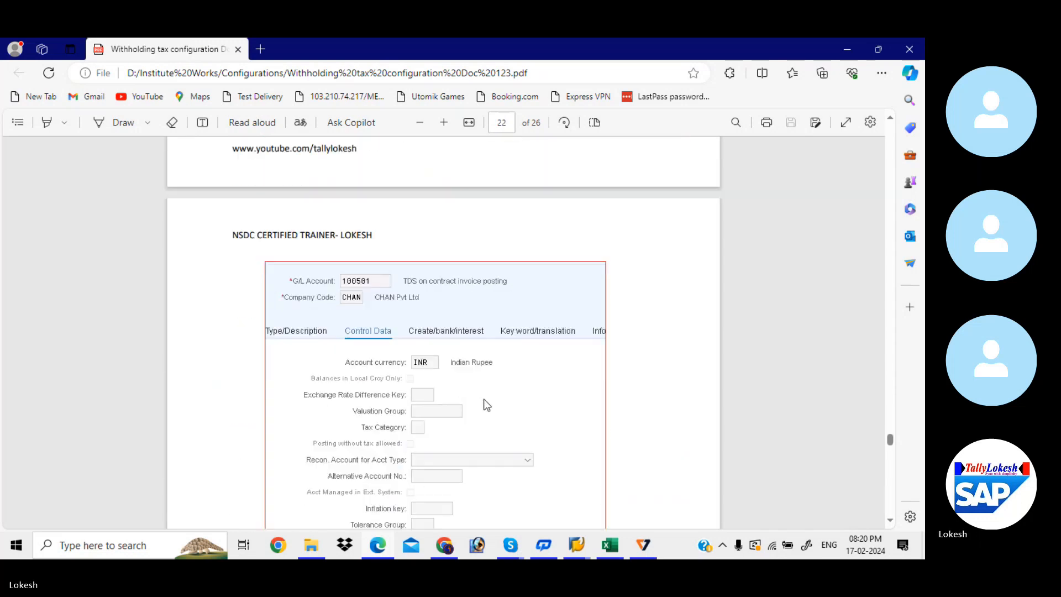
{"action": "scroll", "coordinate": [484, 405], "scroll_direction": "down", "scroll_amount": 2}
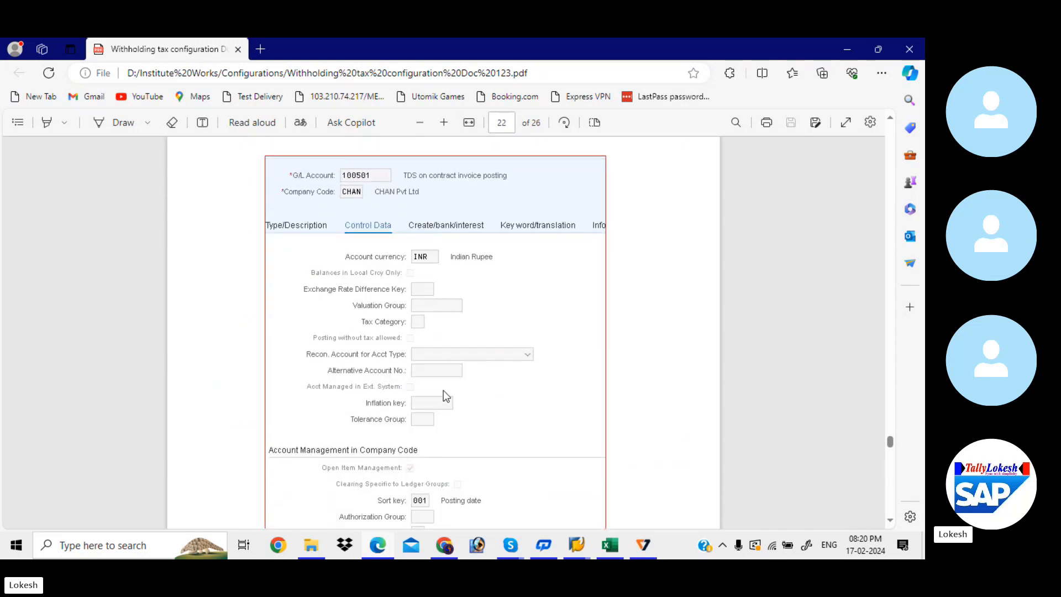
{"action": "scroll", "coordinate": [440, 420], "scroll_direction": "down", "scroll_amount": 2}
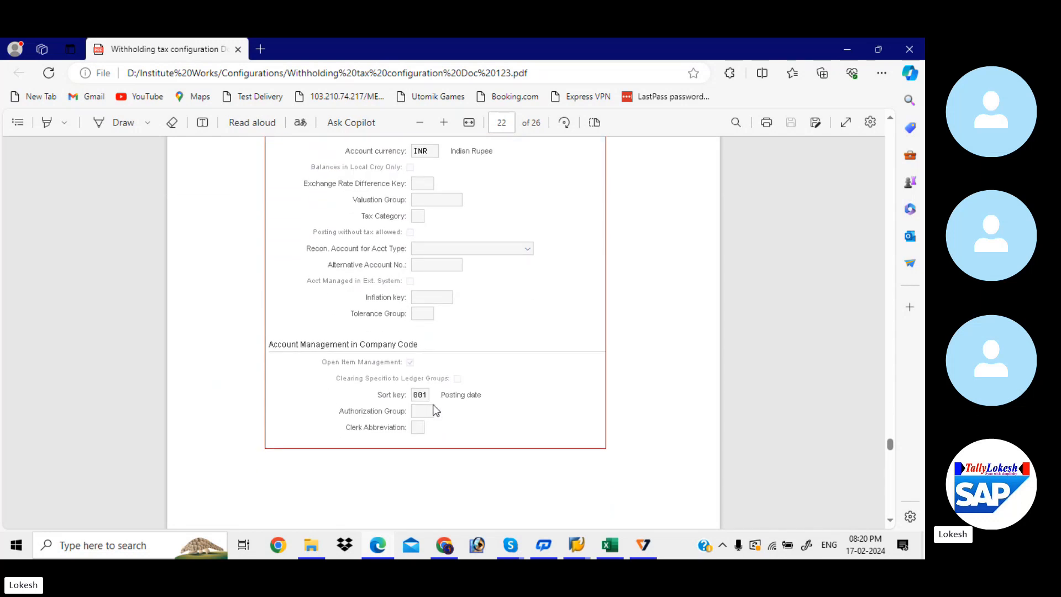
{"action": "key", "text": "alt+Tab"}
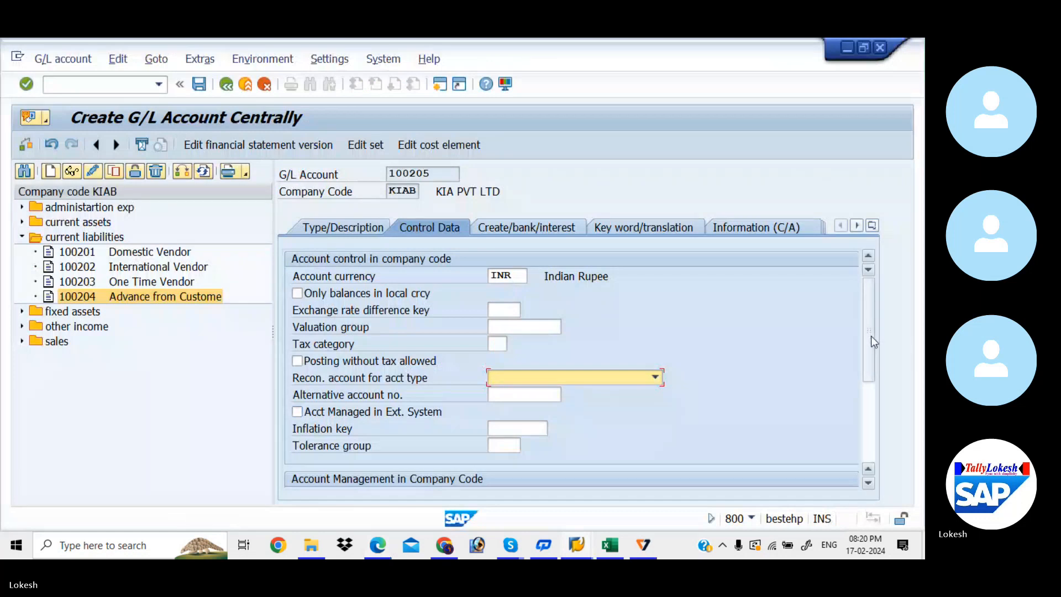
{"action": "left_click_drag", "start_coordinate": [872, 340], "coordinate": [874, 425]}
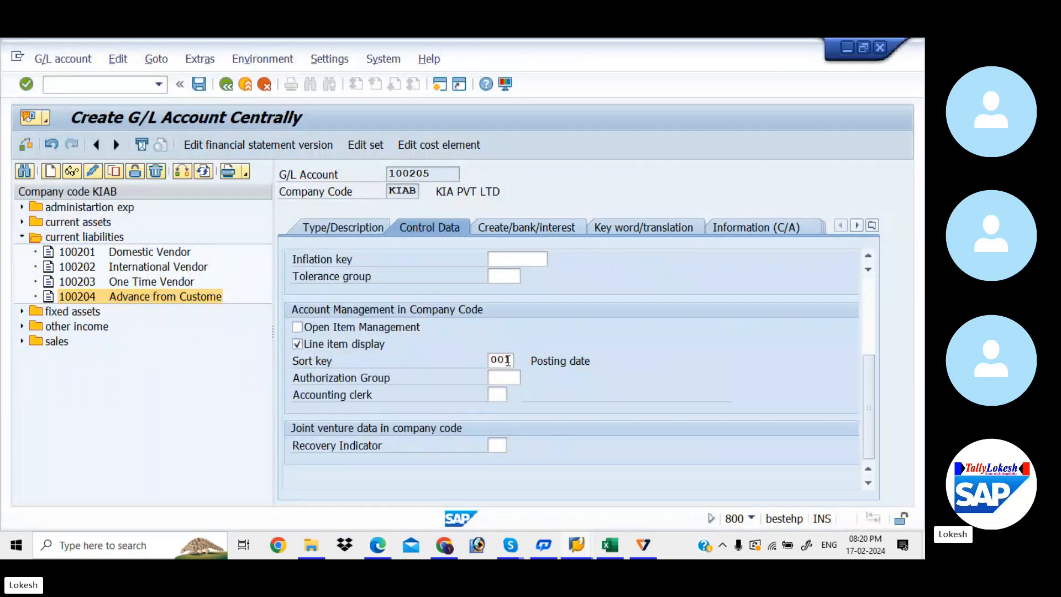
{"action": "key", "text": "alt+Tab"}
{"action": "scroll", "coordinate": [507, 362], "scroll_direction": "down", "scroll_amount": 10}
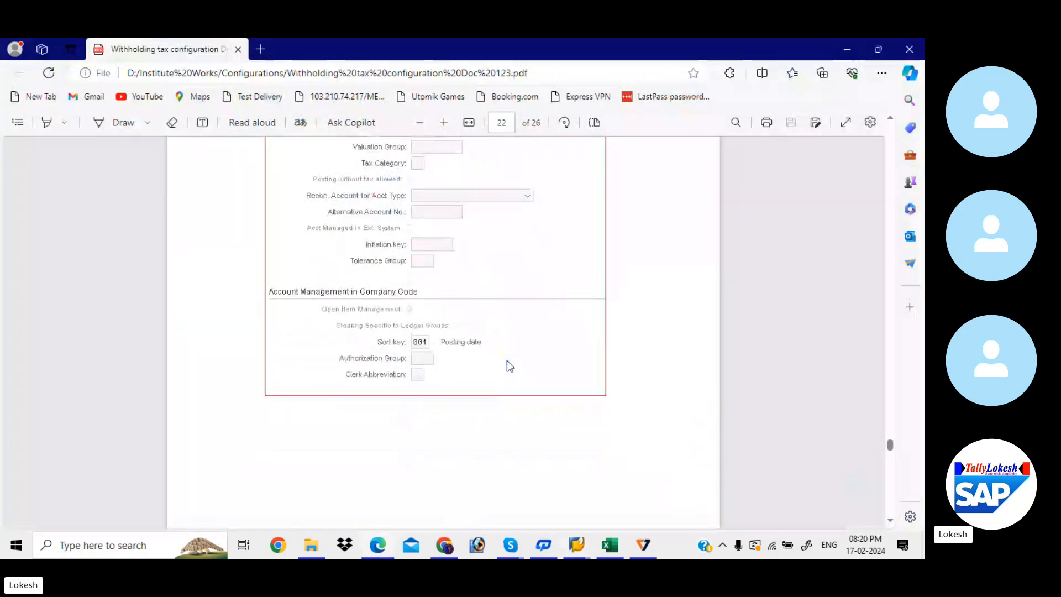
{"action": "scroll", "coordinate": [506, 360], "scroll_direction": "down", "scroll_amount": 2}
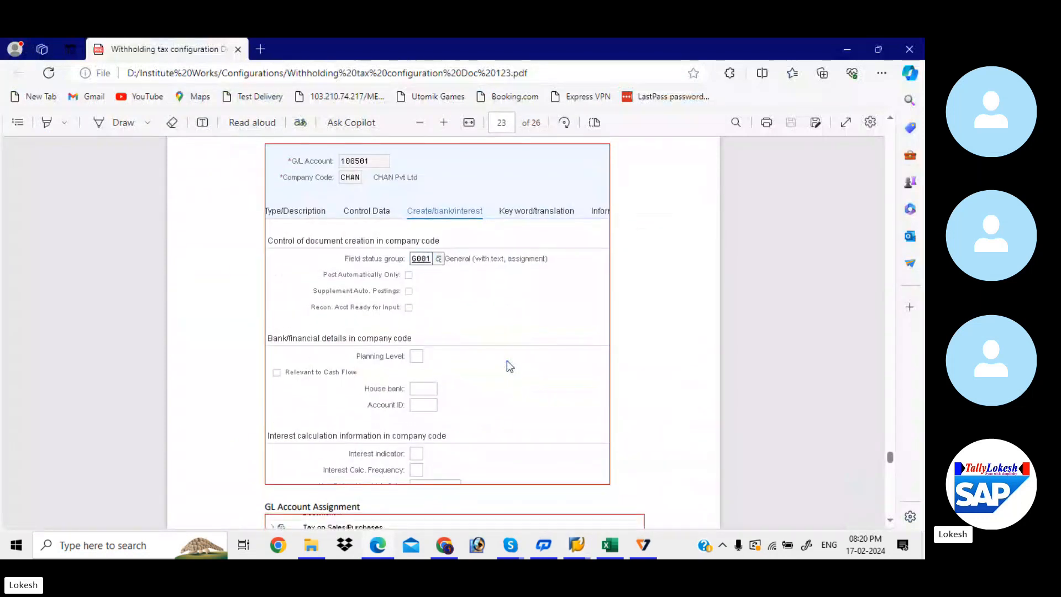
- Switch back to SAP, set the field status group of account 100205 to G001, and save the account despite the warning
{"action": "key", "text": "alt+Tab"}
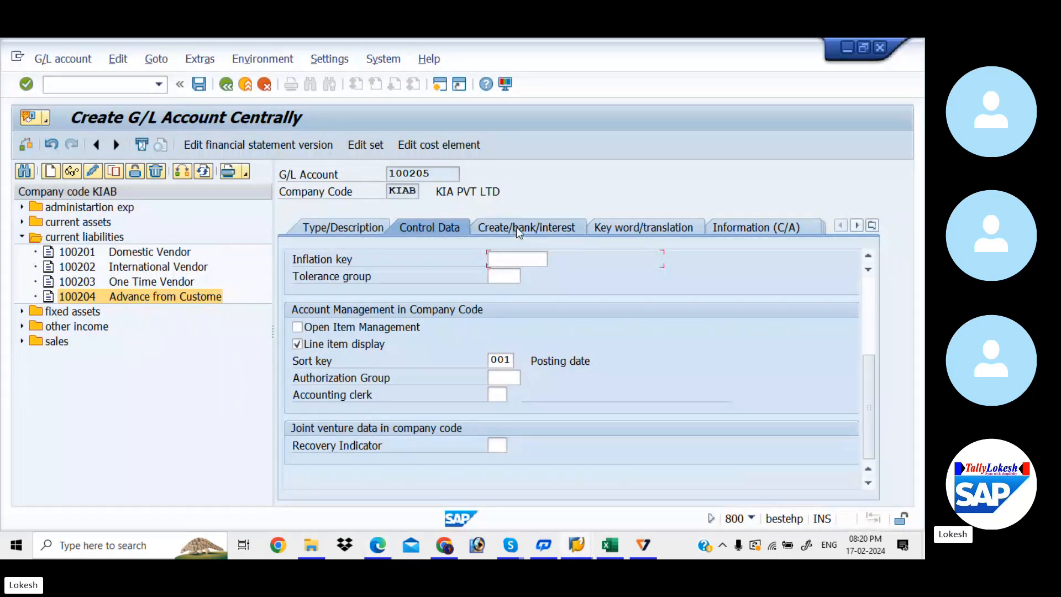
{"action": "left_click", "coordinate": [517, 227]}
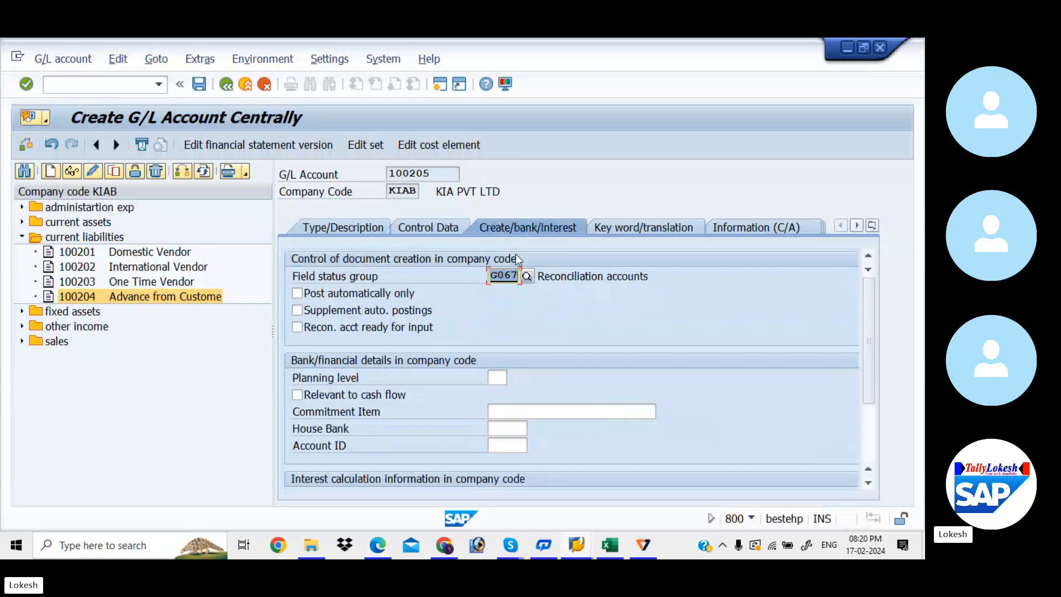
{"action": "key", "text": "BackSpace"}
{"action": "key", "text": "F4"}
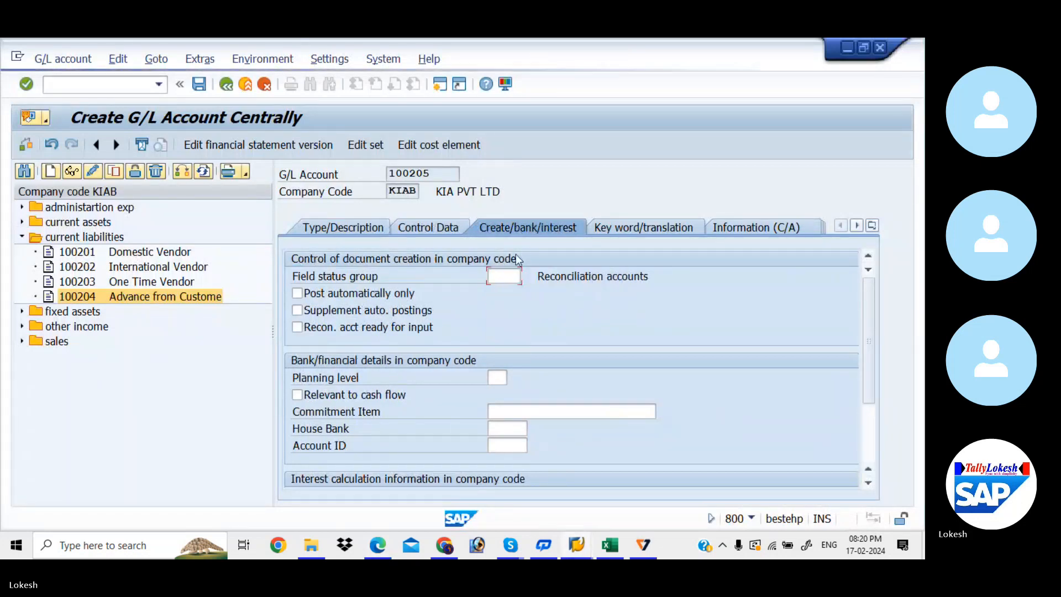
{"action": "key", "text": "Tab"}
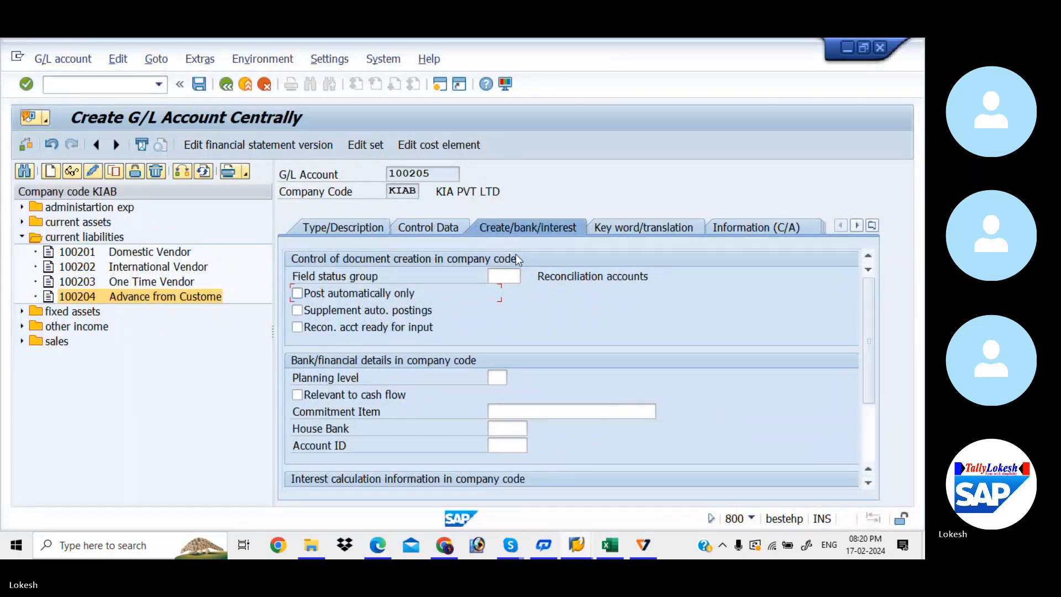
{"action": "left_click", "coordinate": [513, 272]}
{"action": "key", "text": "Down"}
{"action": "key", "text": "Down"}
{"action": "key", "text": "Down"}
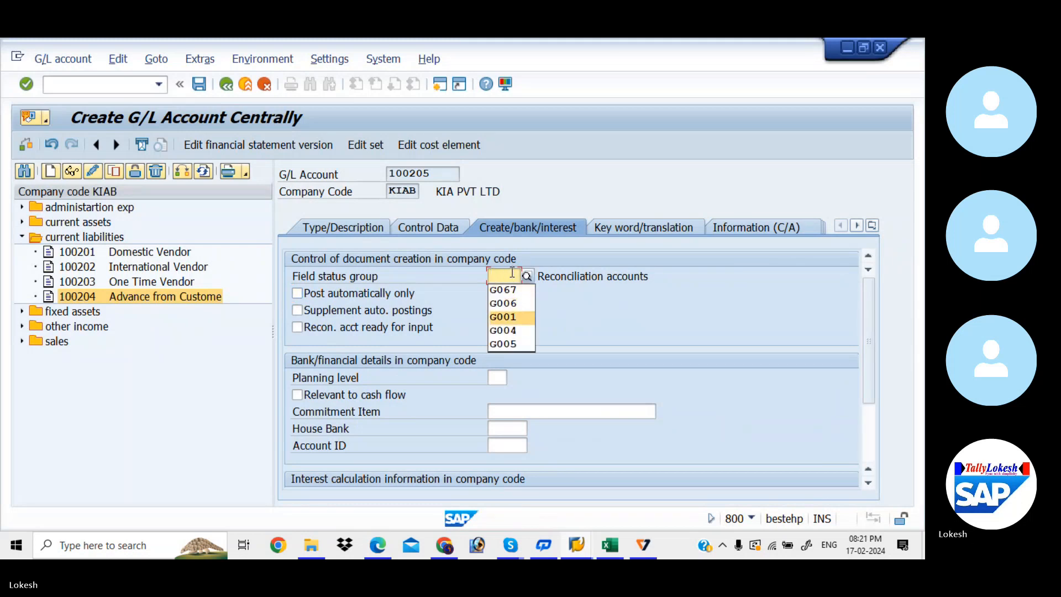
{"action": "key", "text": "Return"}
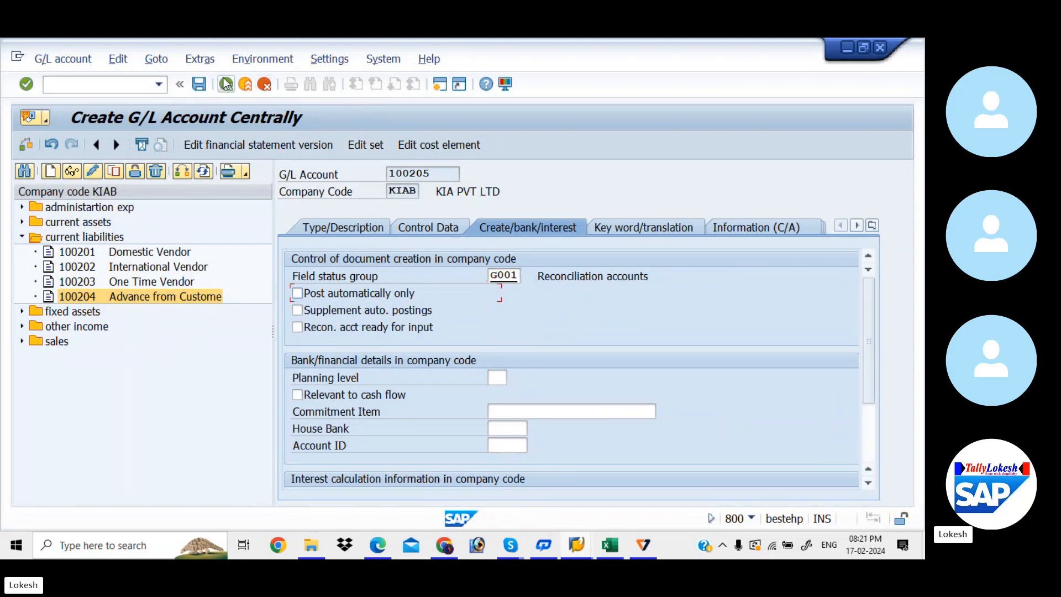
{"action": "left_click", "coordinate": [200, 85]}
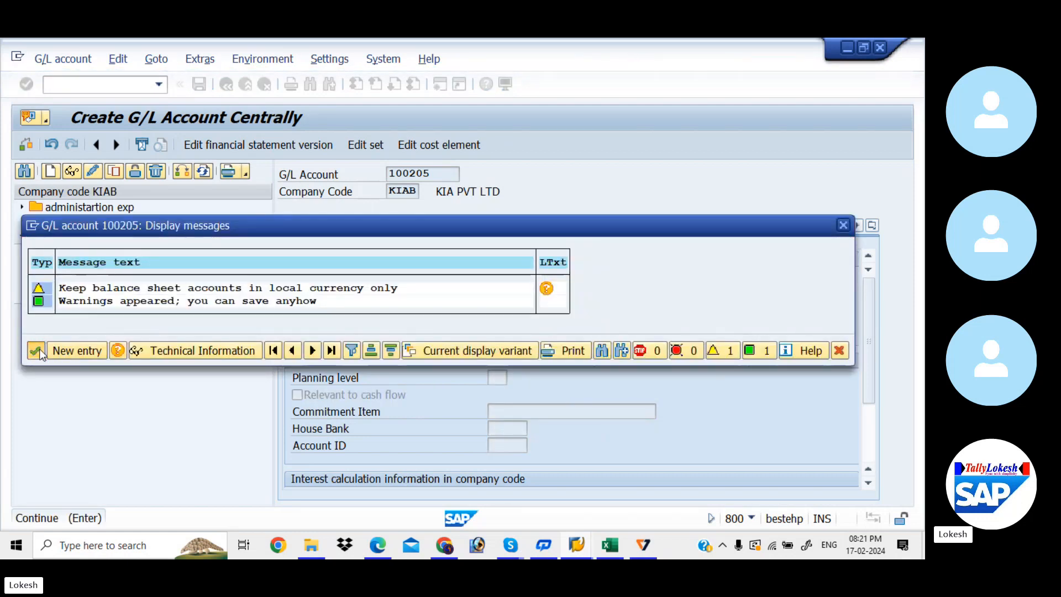
{"action": "left_click", "coordinate": [38, 350]}
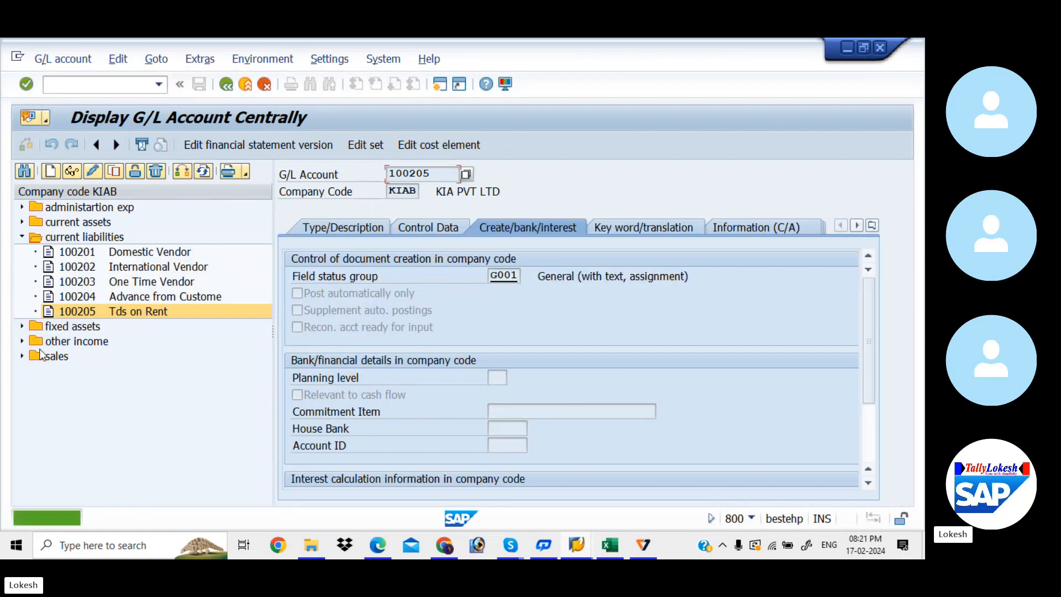
- List the administration expense accounts and try to display account 400001 Rent A/C, cancelling the copy dialog
{"action": "left_click", "coordinate": [22, 237]}
{"action": "left_click", "coordinate": [22, 208]}
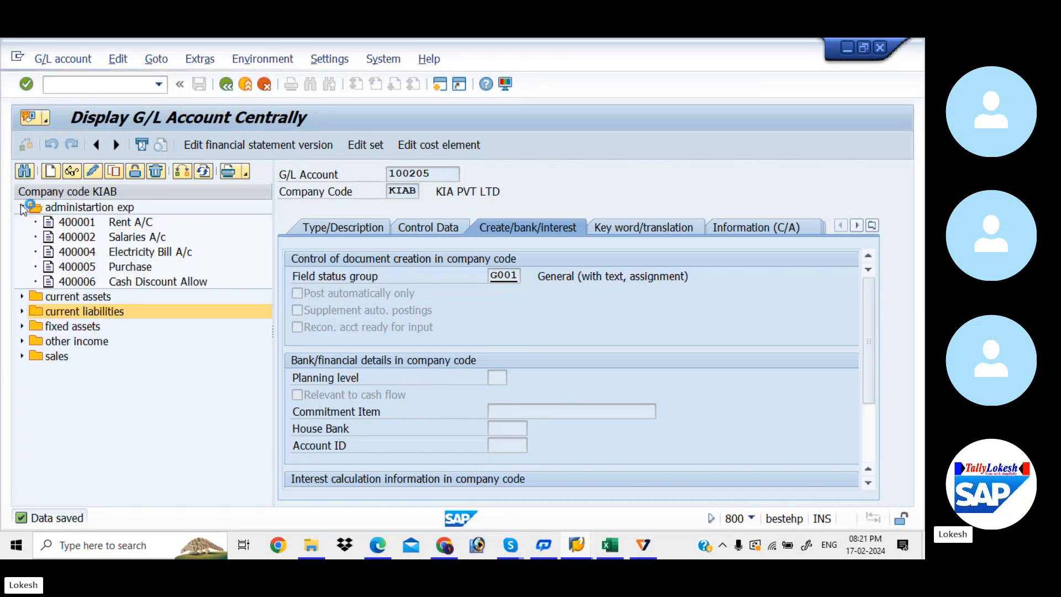
{"action": "double_click", "coordinate": [78, 224]}
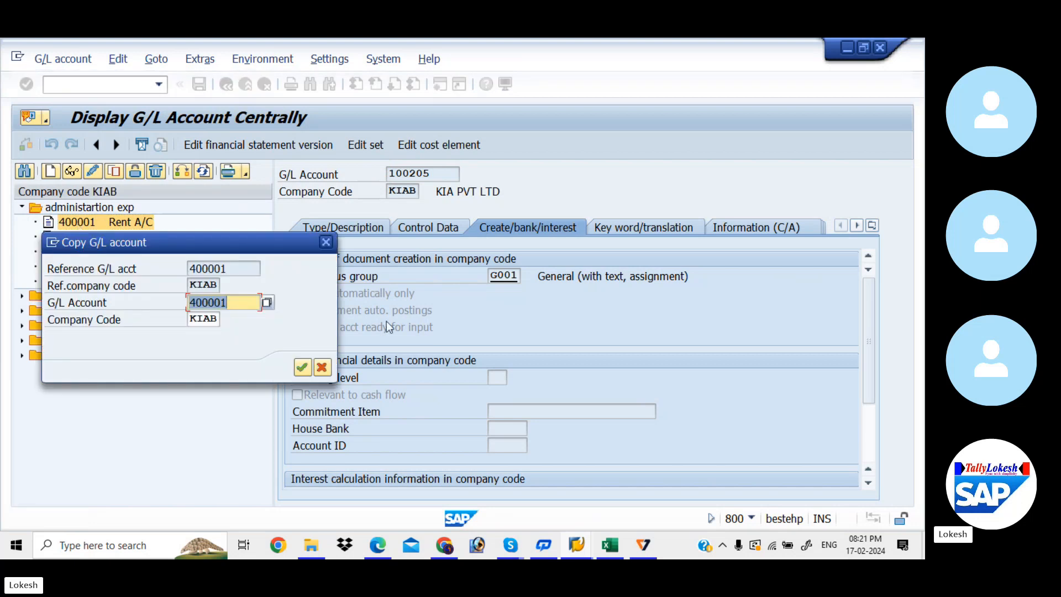
{"action": "left_click", "coordinate": [326, 242]}
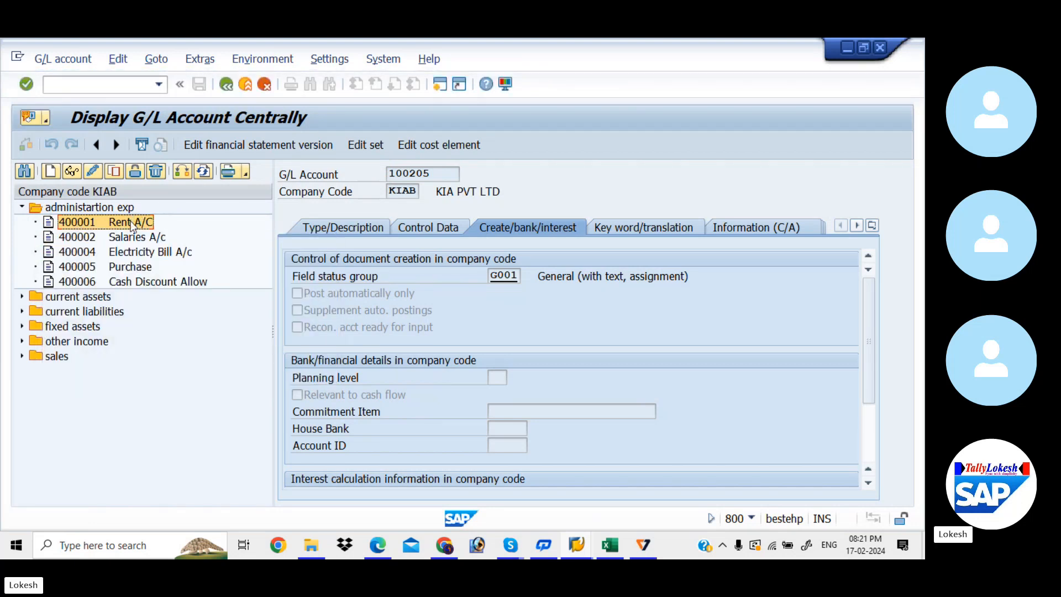
{"action": "left_click", "coordinate": [315, 227]}
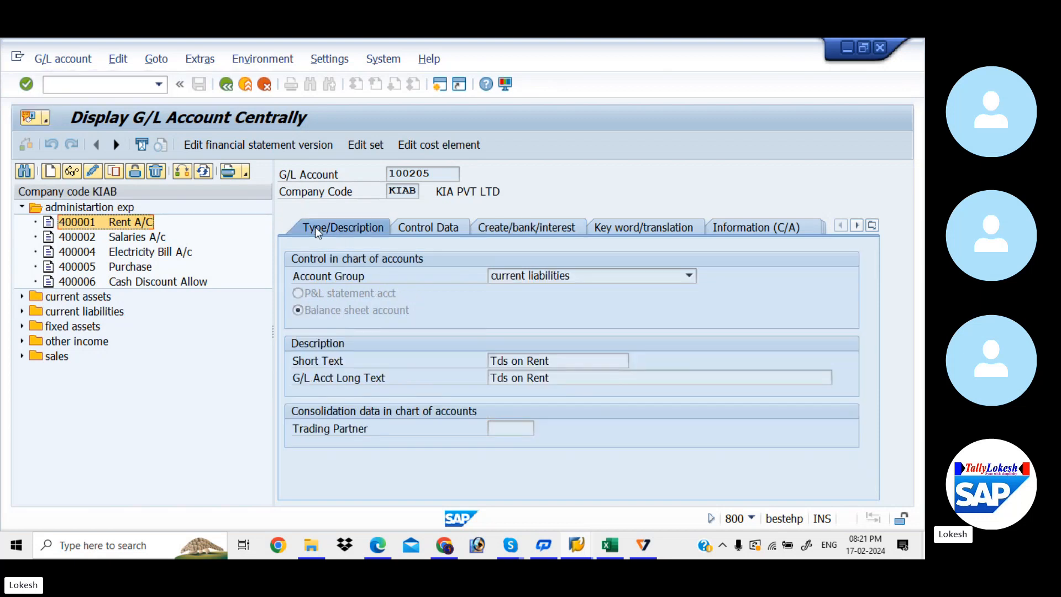
{"action": "double_click", "coordinate": [134, 222]}
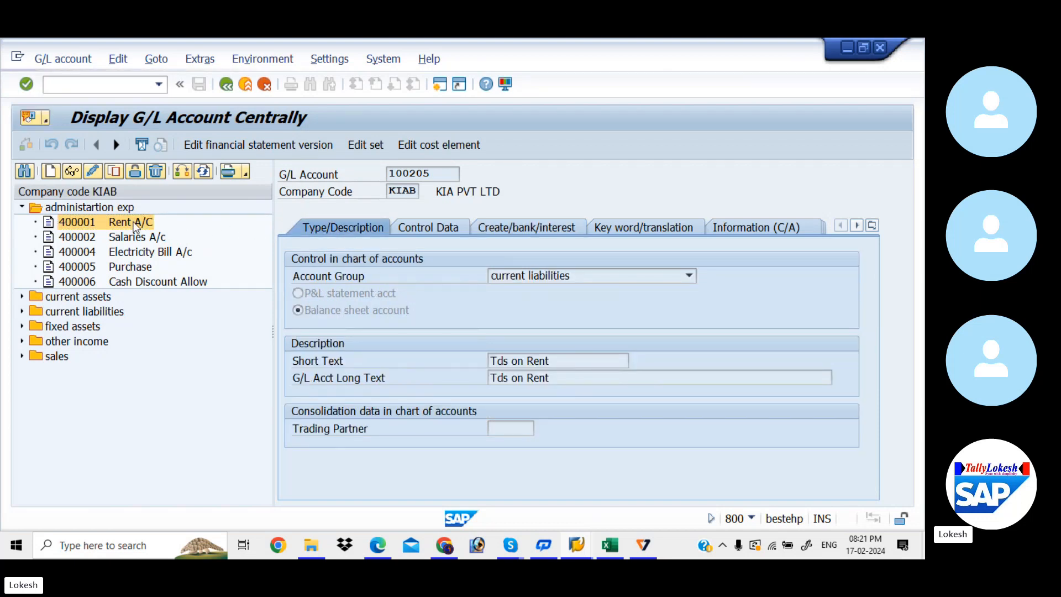
{"action": "left_click", "coordinate": [326, 243]}
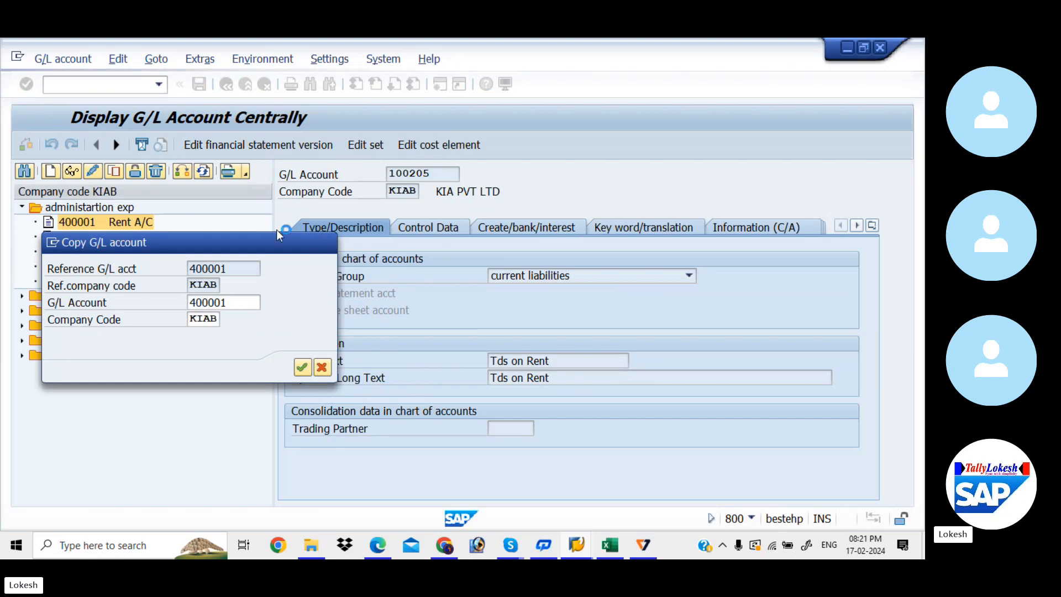
{"action": "left_click", "coordinate": [76, 172]}
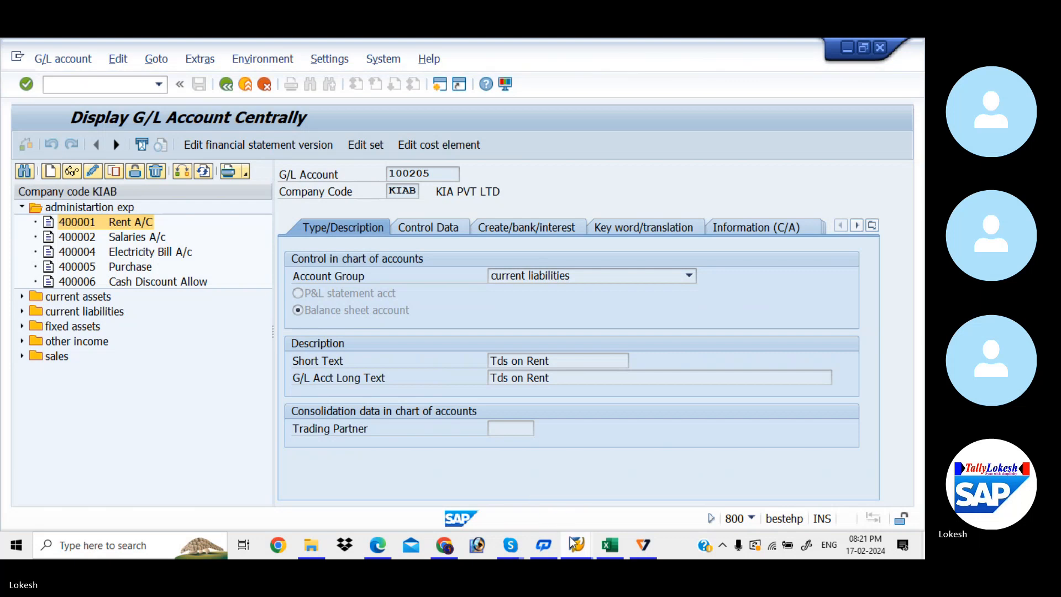
- Try to open a new session from the Display IMG window and switch to the new withholding tax type entry
{"action": "mouse_move", "coordinate": [575, 546]}
{"action": "left_click", "coordinate": [624, 495]}
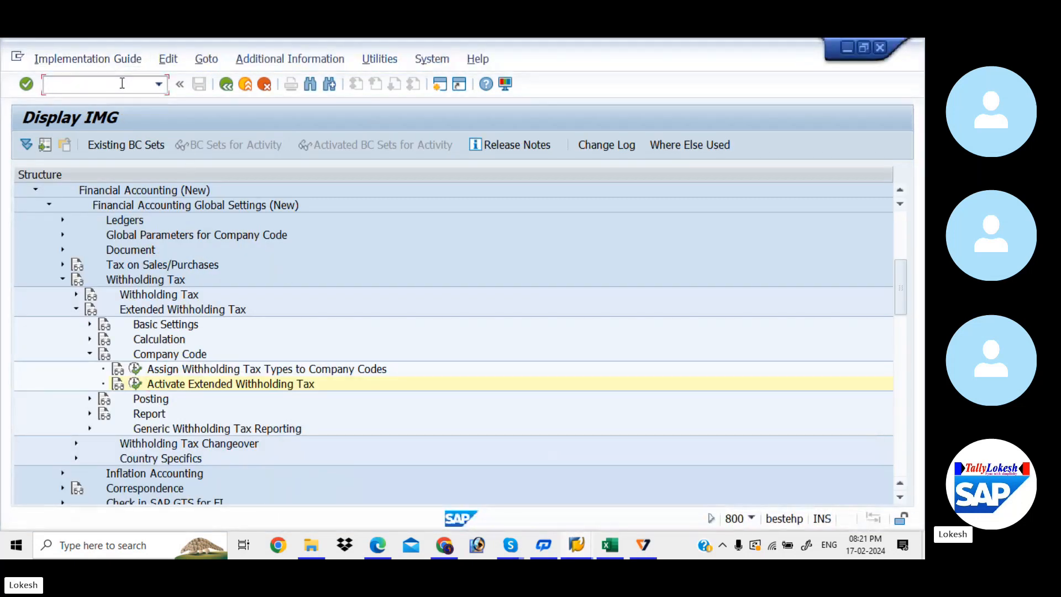
{"action": "left_click", "coordinate": [439, 85]}
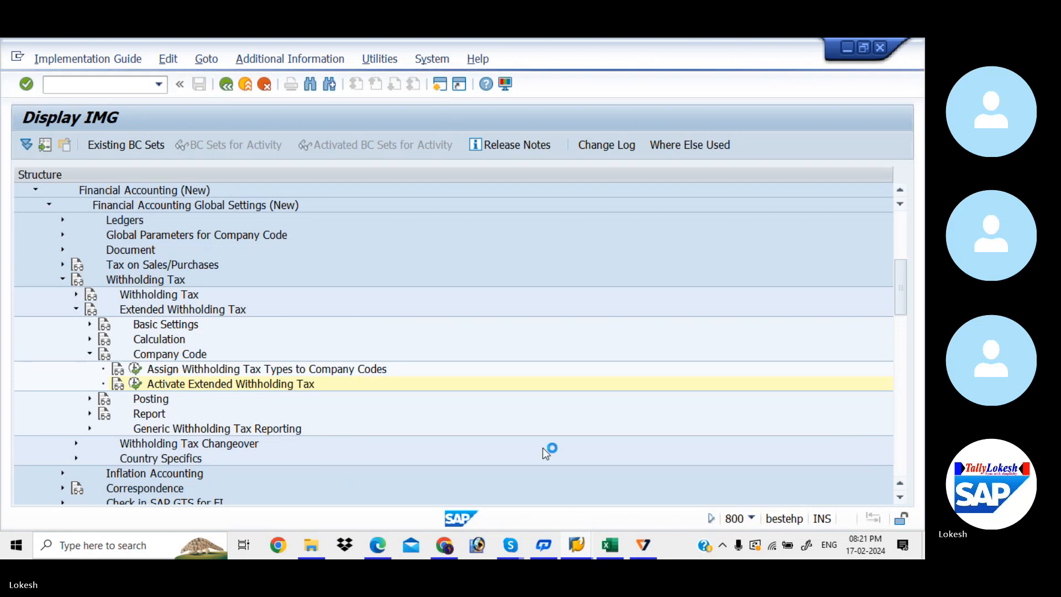
{"action": "mouse_move", "coordinate": [575, 545]}
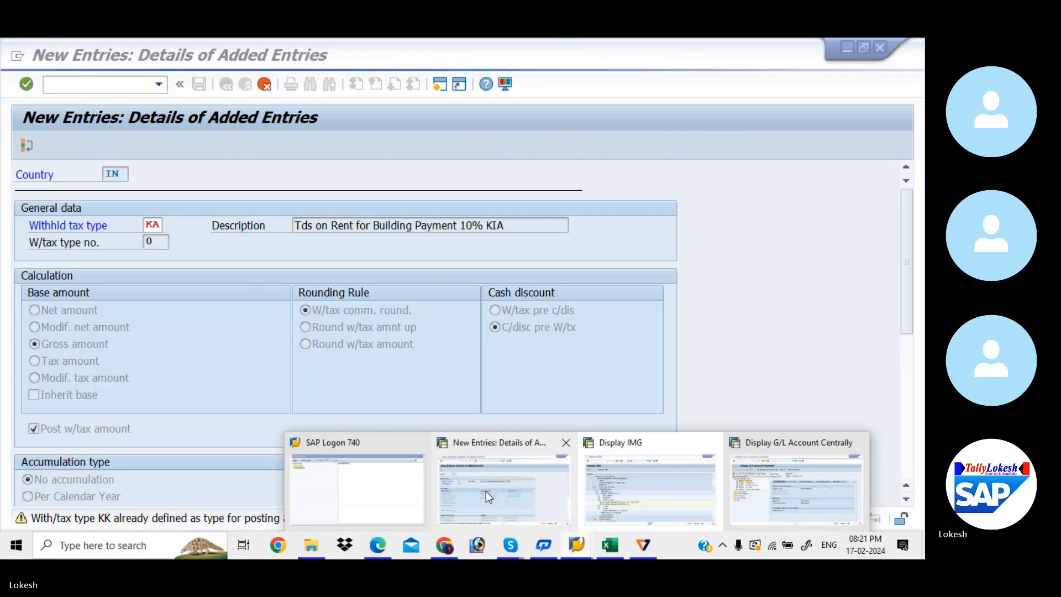
{"action": "left_click", "coordinate": [486, 491]}
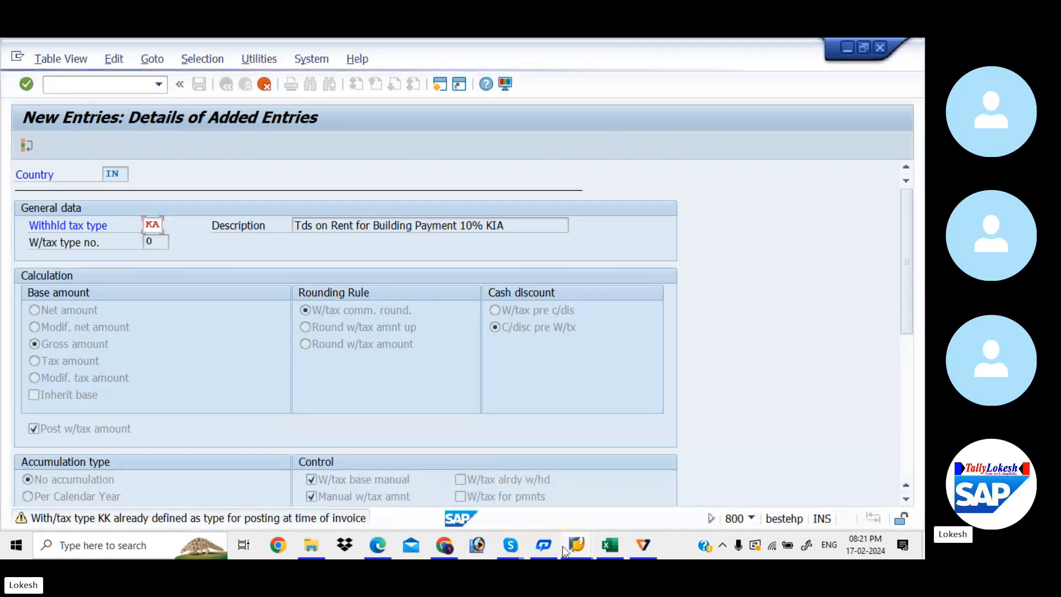
- Log on to client 800 again from SAP Logon with the user ID and password, ending any other logons in the system
{"action": "mouse_move", "coordinate": [578, 546]}
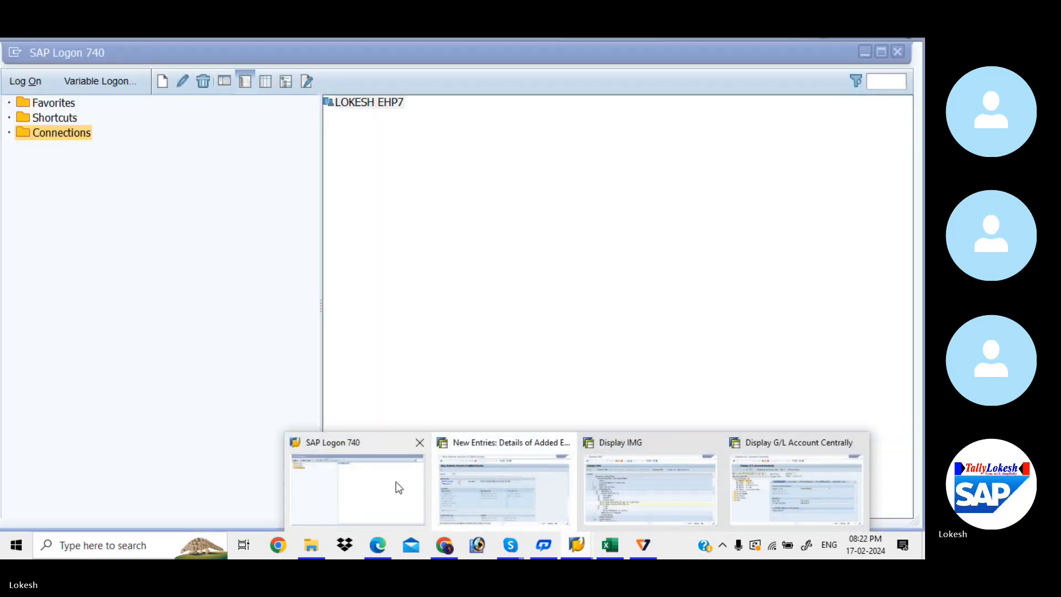
{"action": "left_click", "coordinate": [396, 482]}
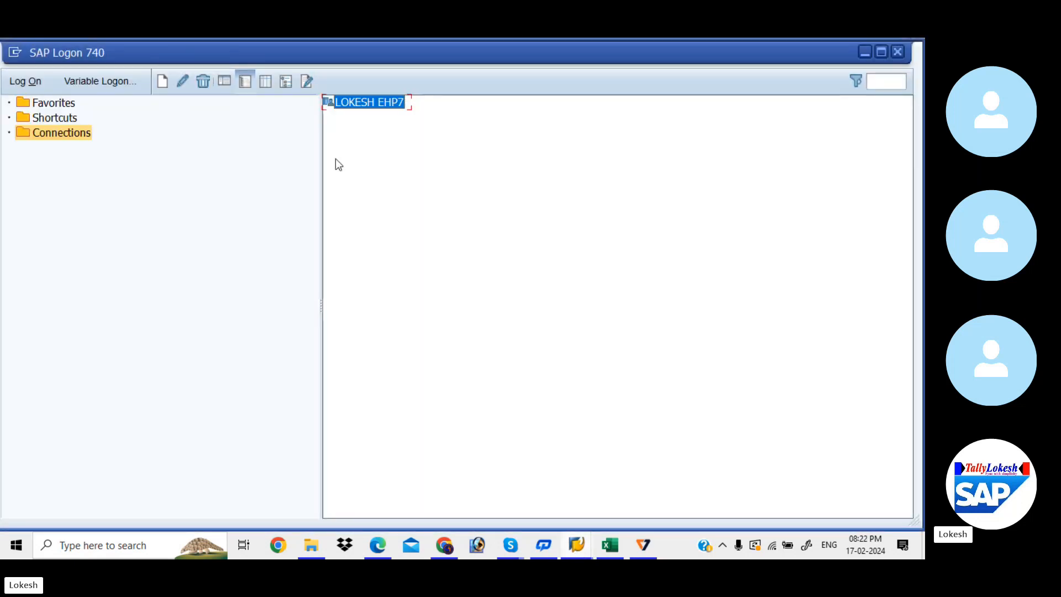
{"action": "double_click", "coordinate": [374, 101]}
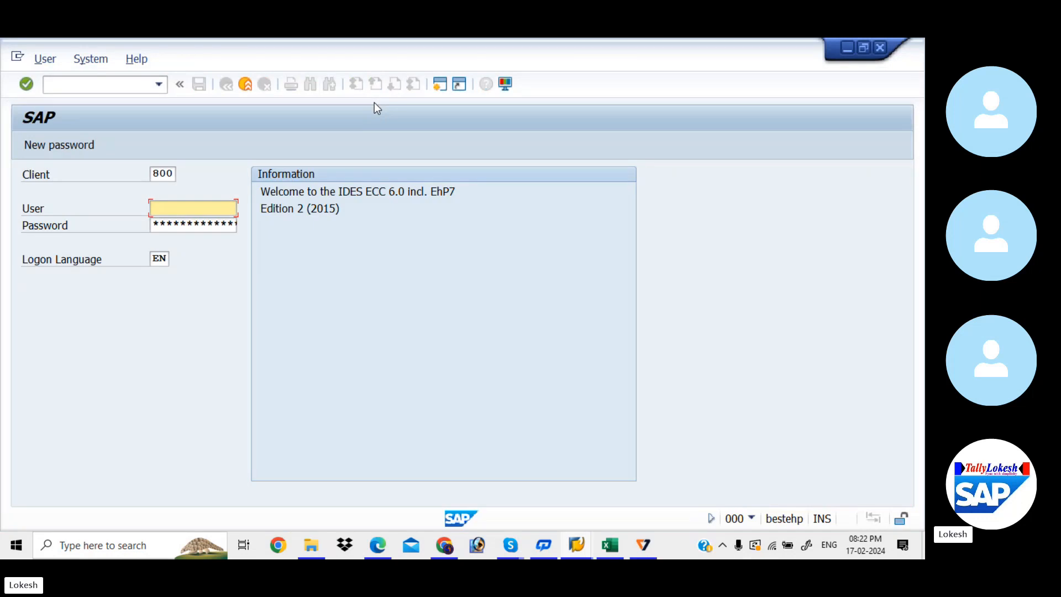
{"action": "key", "text": "Tab"}
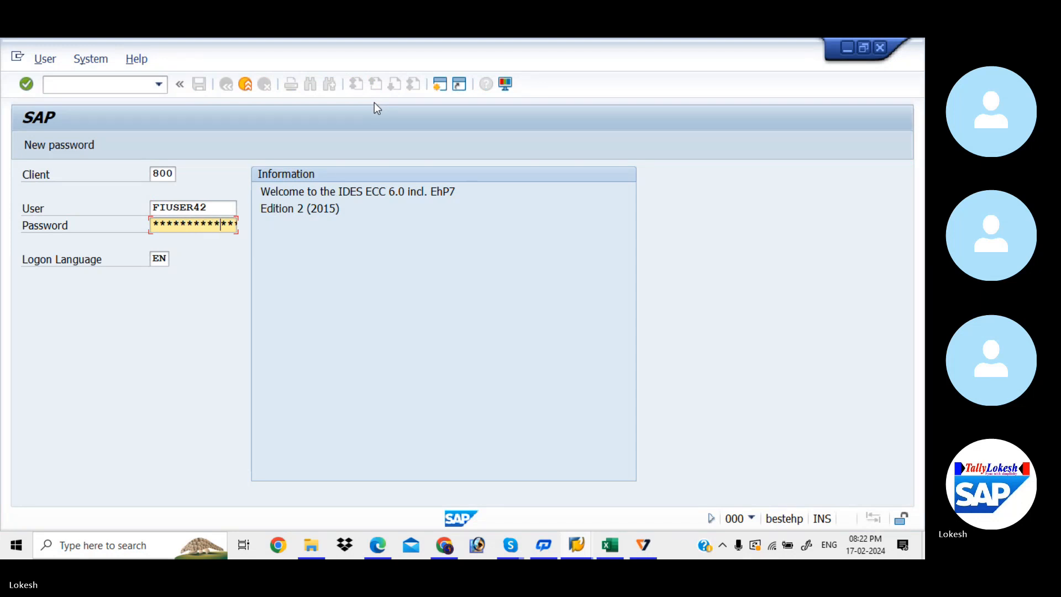
{"action": "key", "text": "Return"}
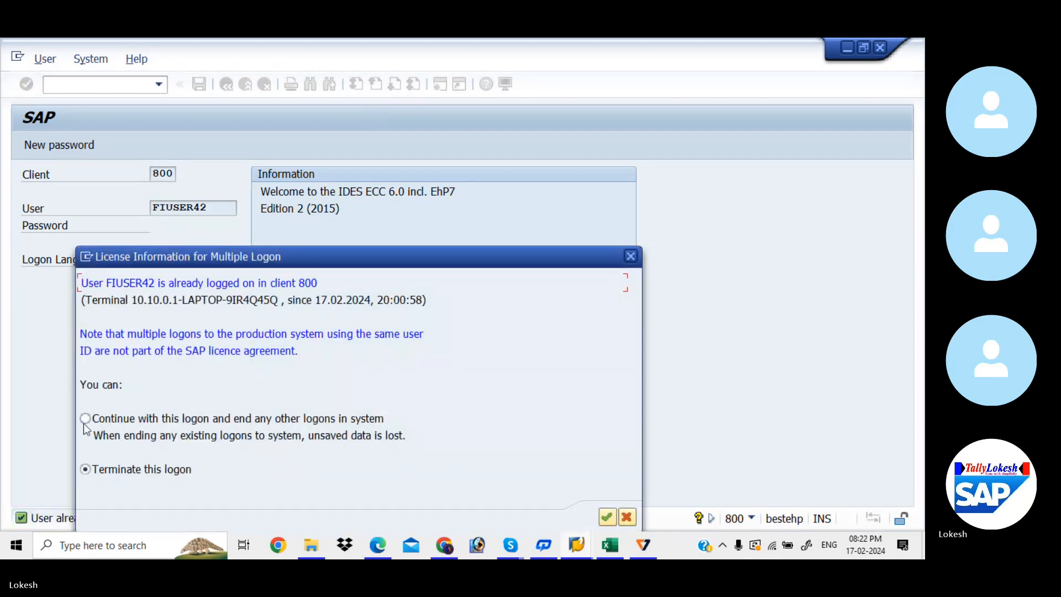
{"action": "left_click", "coordinate": [608, 523]}
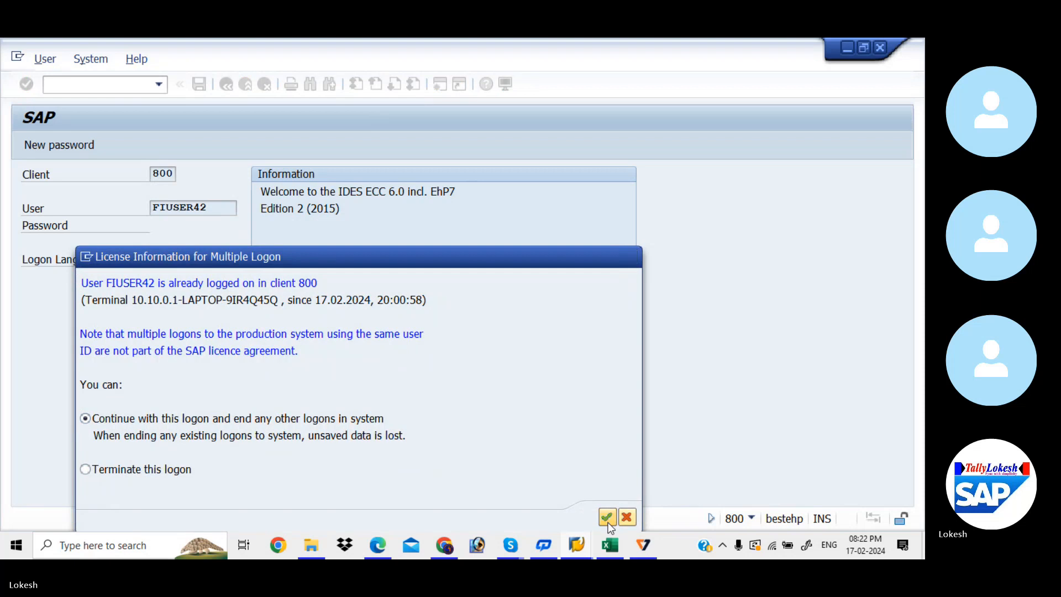
- Run transaction FS00, display account 400001 Rent A/C, and review its control data and create/bank/interest settings
{"action": "type", "text": "F"}
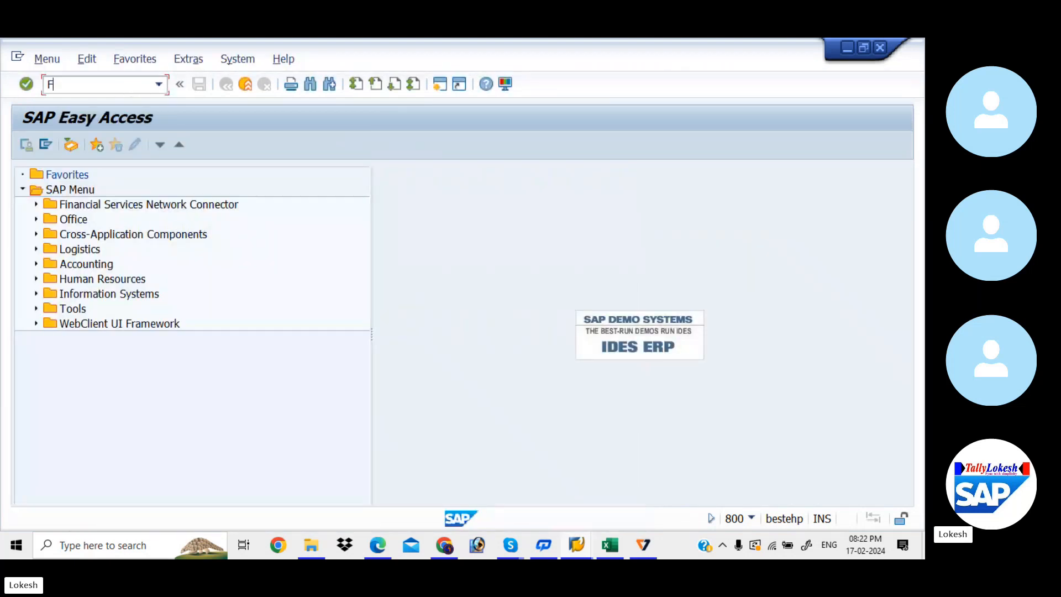
{"action": "type", "text": "S00"}
{"action": "key", "text": "Return"}
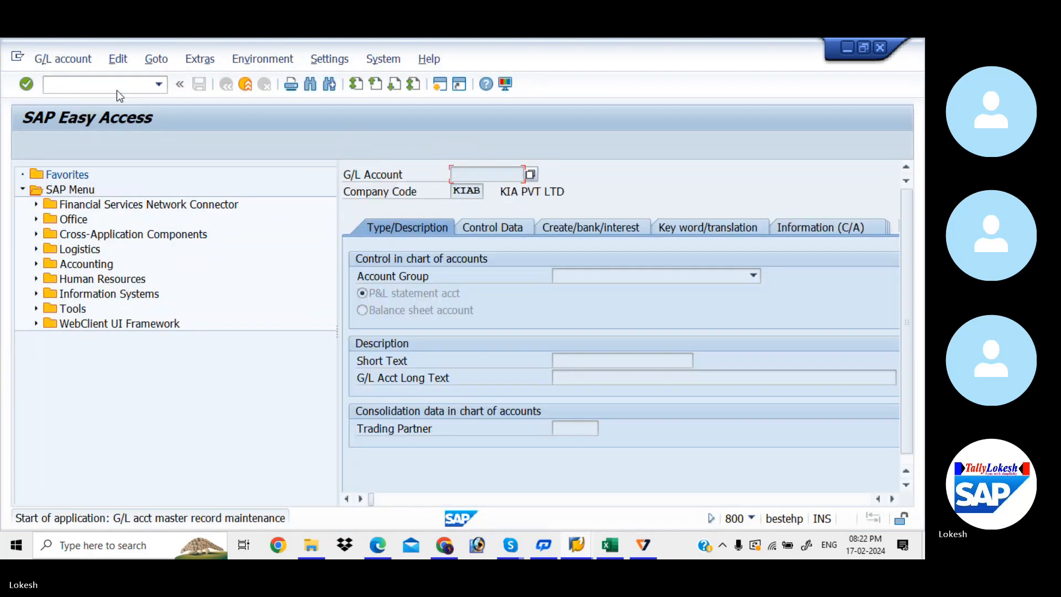
{"action": "left_click", "coordinate": [21, 207]}
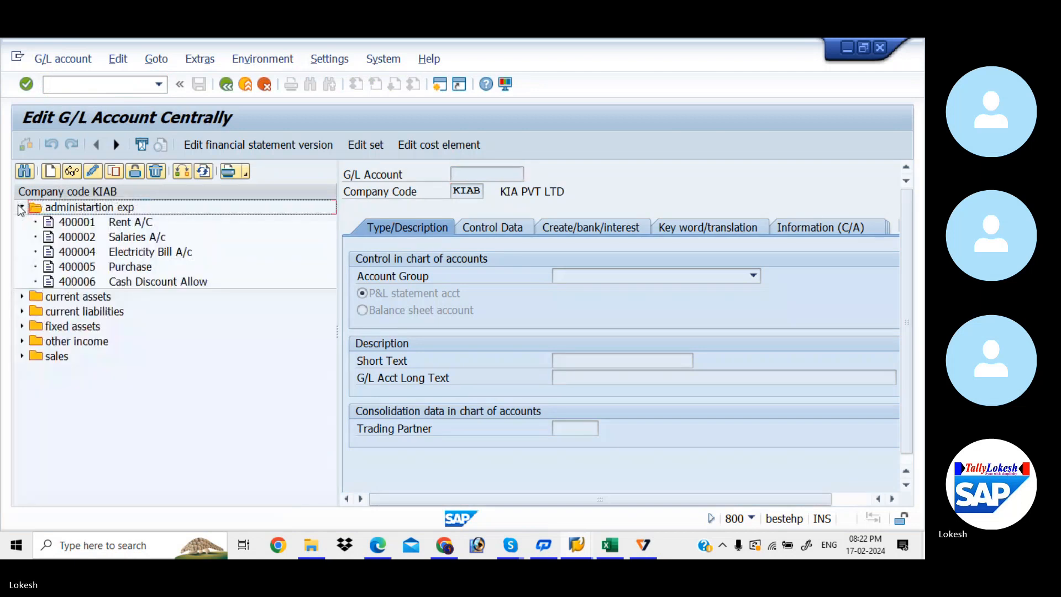
{"action": "left_click", "coordinate": [61, 223]}
{"action": "left_click", "coordinate": [72, 172]}
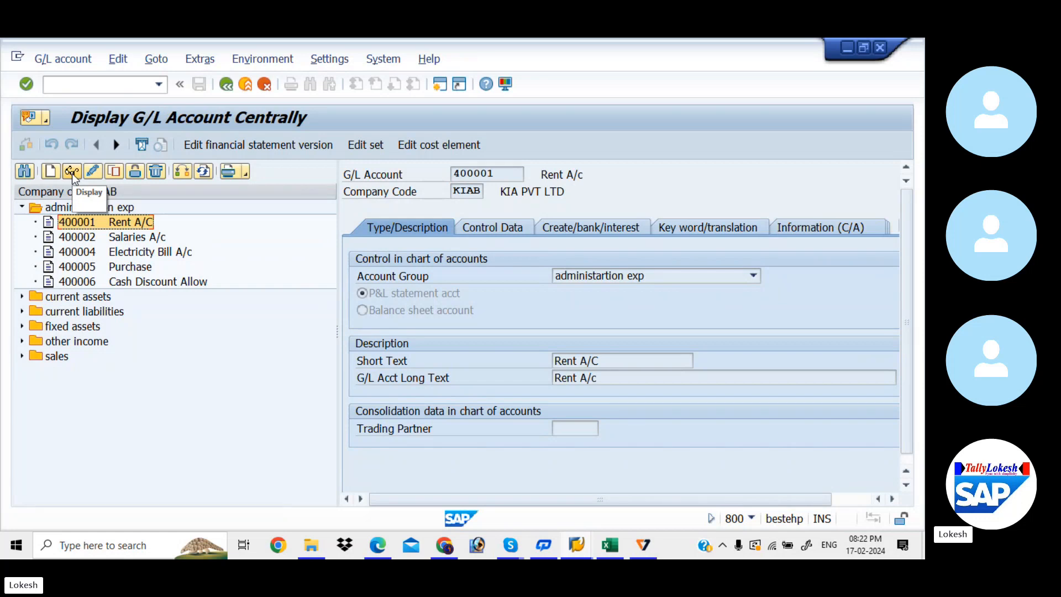
{"action": "left_click", "coordinate": [488, 228]}
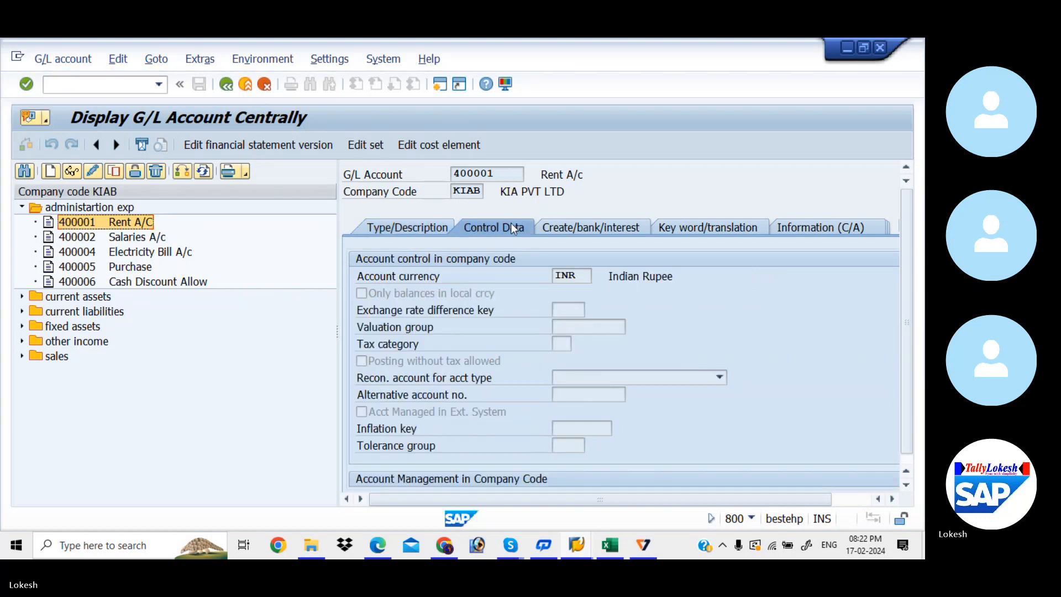
{"action": "left_click", "coordinate": [572, 232]}
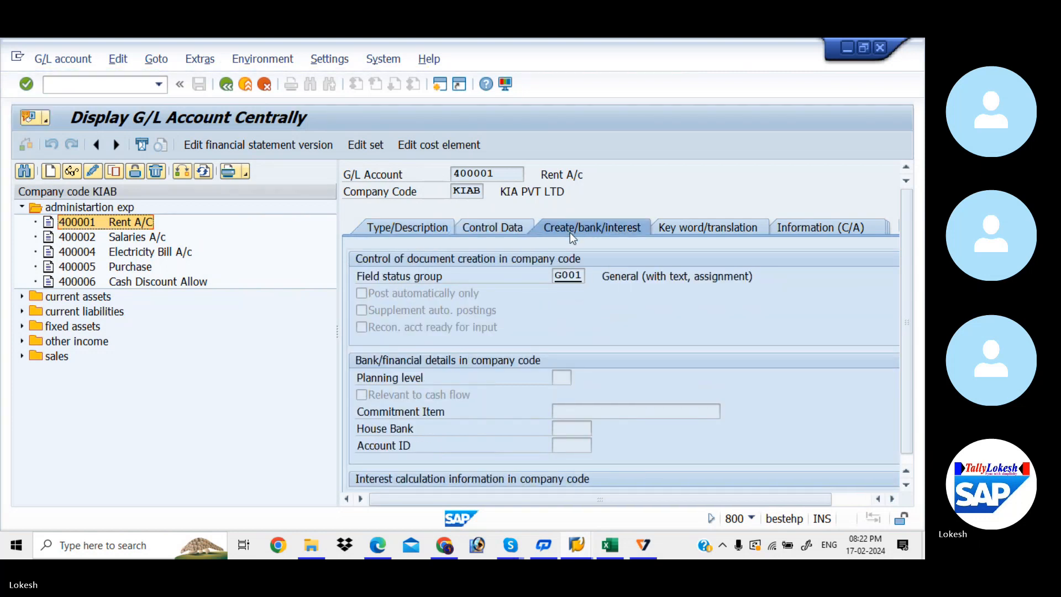
{"action": "left_click", "coordinate": [438, 228]}
- Switch to the PDF guide and read the GL Account Assignment configuration path on page 23
{"action": "left_click", "coordinate": [380, 545]}
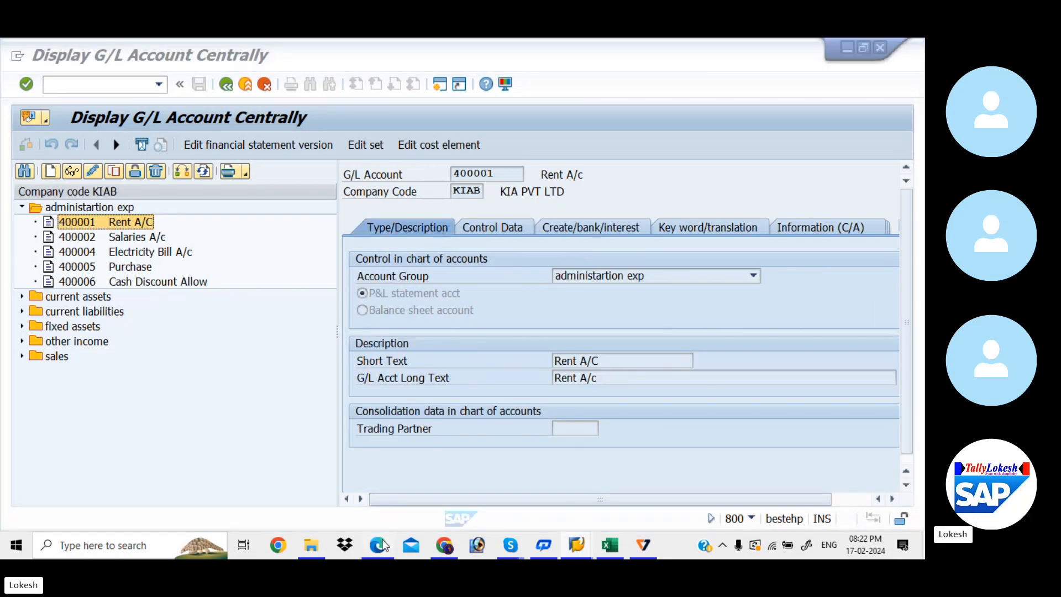
{"action": "key", "text": "Down"}
{"action": "key", "text": "Down"}
{"action": "key", "text": "Down"}
{"action": "key", "text": "Down"}
{"action": "key", "text": "Down"}
{"action": "key", "text": "Down"}
{"action": "key", "text": "Down"}
{"action": "key", "text": "Down"}
{"action": "key", "text": "Down"}
{"action": "key", "text": "Down"}
{"action": "key", "text": "Down"}
{"action": "key", "text": "Down"}
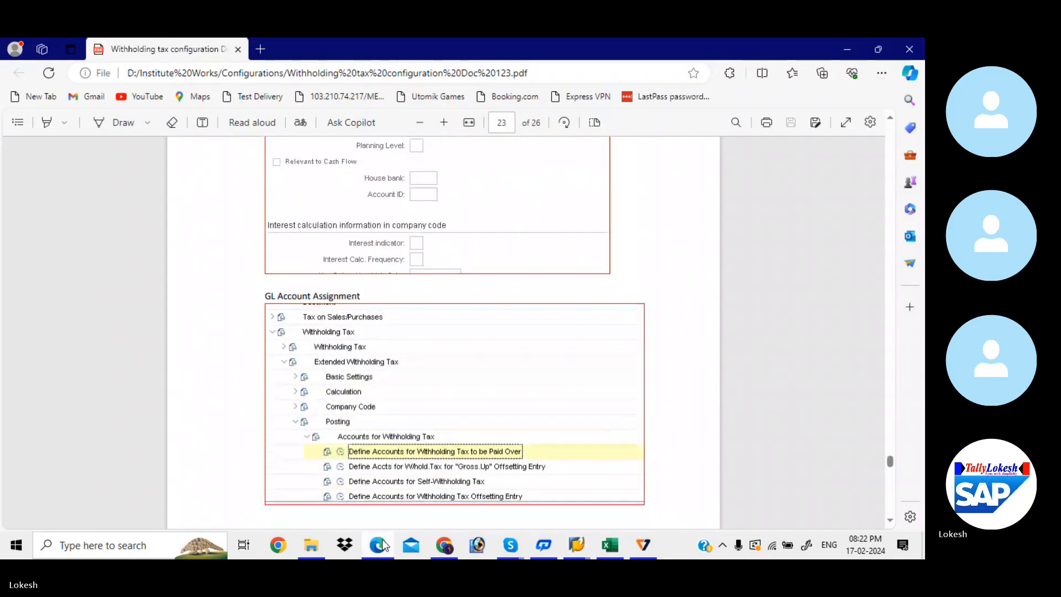
{"action": "key", "text": "Down"}
{"action": "key", "text": "Down"}
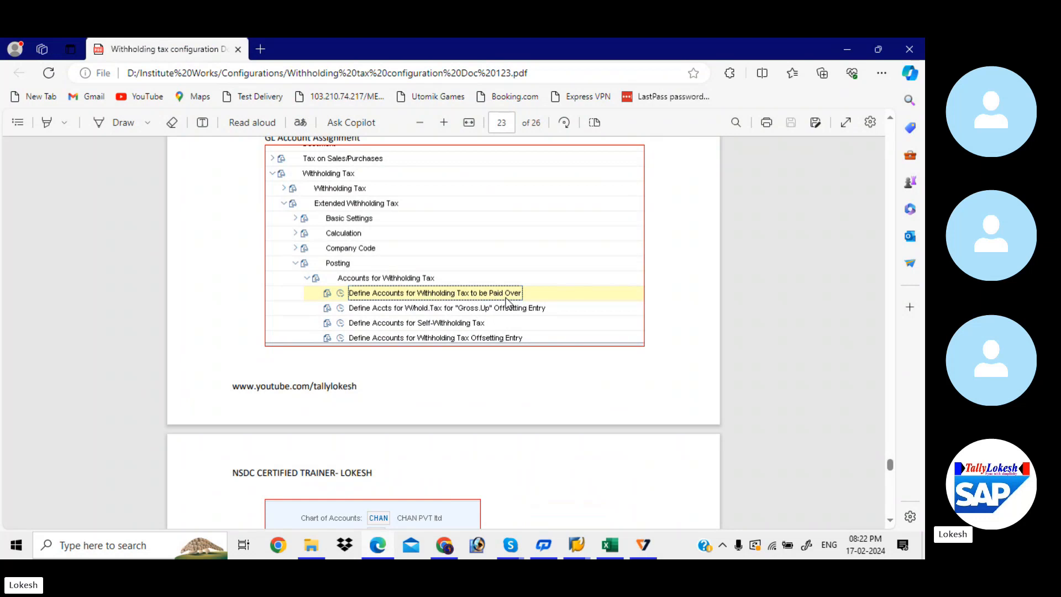
- Switch back to SAP, run /NSPRO, and display the SAP Reference IMG
{"action": "key", "text": "alt+Tab"}
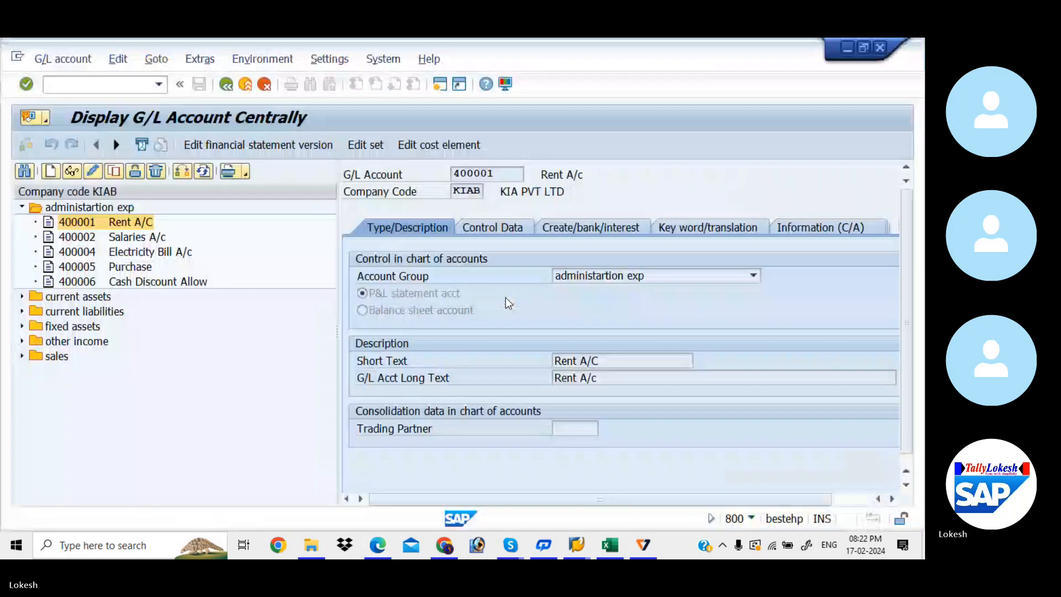
{"action": "left_click", "coordinate": [127, 81]}
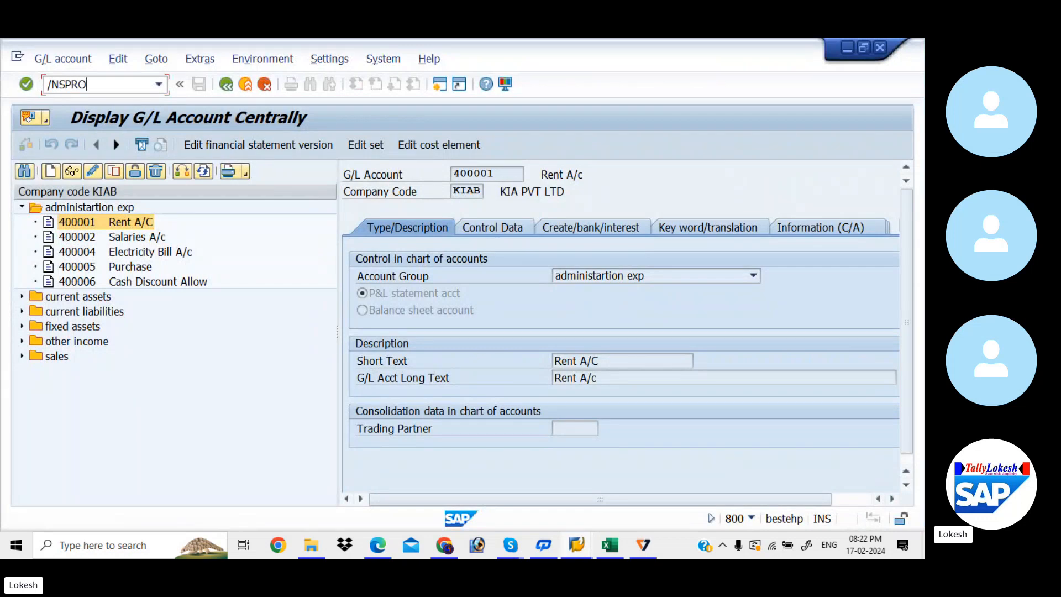
{"action": "key", "text": "Return"}
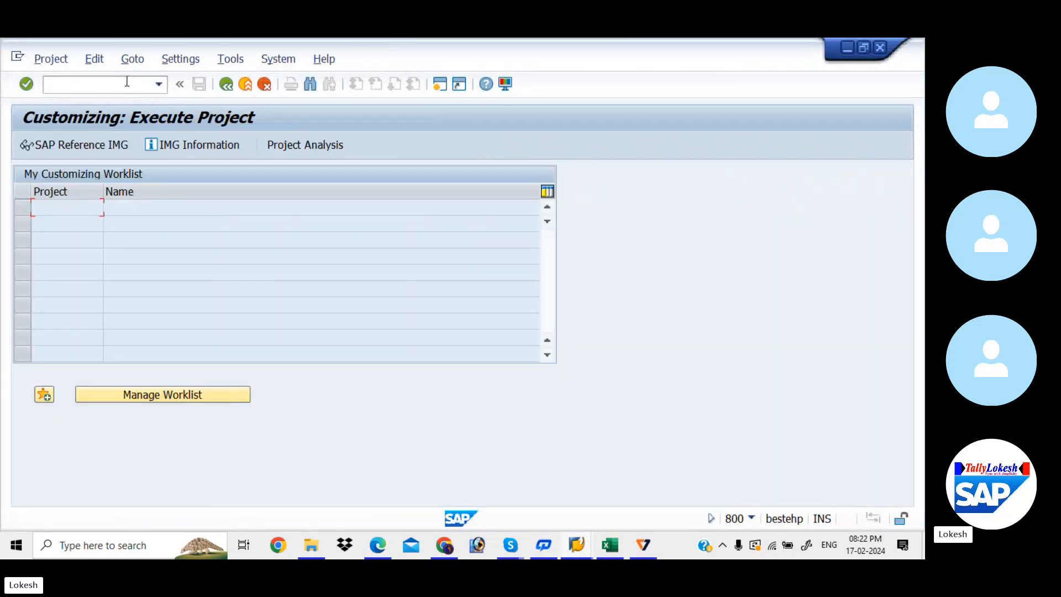
{"action": "left_click", "coordinate": [97, 137]}
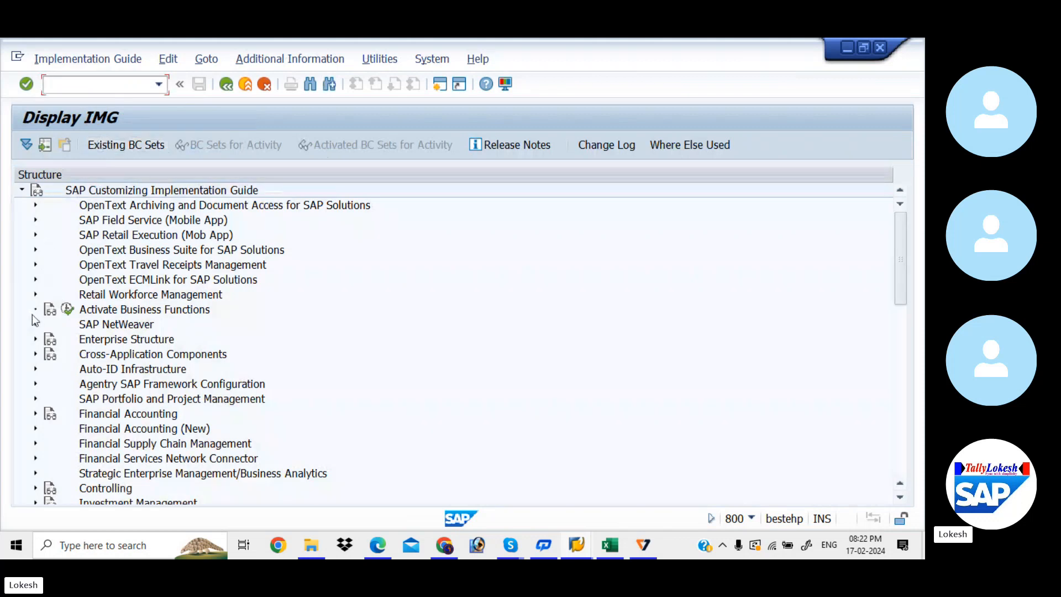
- Open Define Accounts for Withholding Tax to be Paid Over under Extended Withholding Tax posting, for chart of accounts KIAA
{"action": "left_click", "coordinate": [35, 429]}
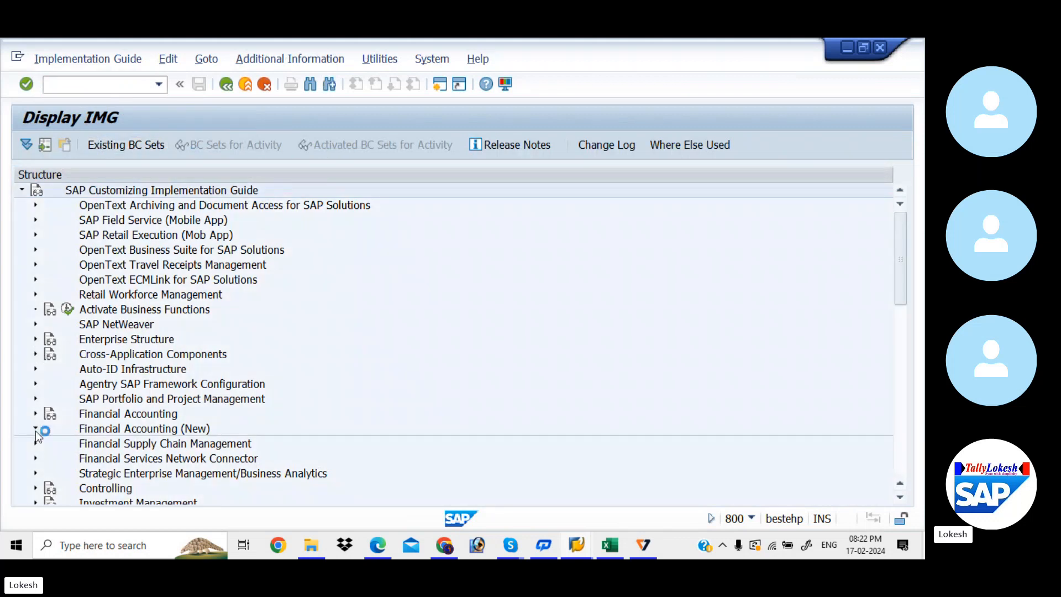
{"action": "left_click", "coordinate": [48, 354]}
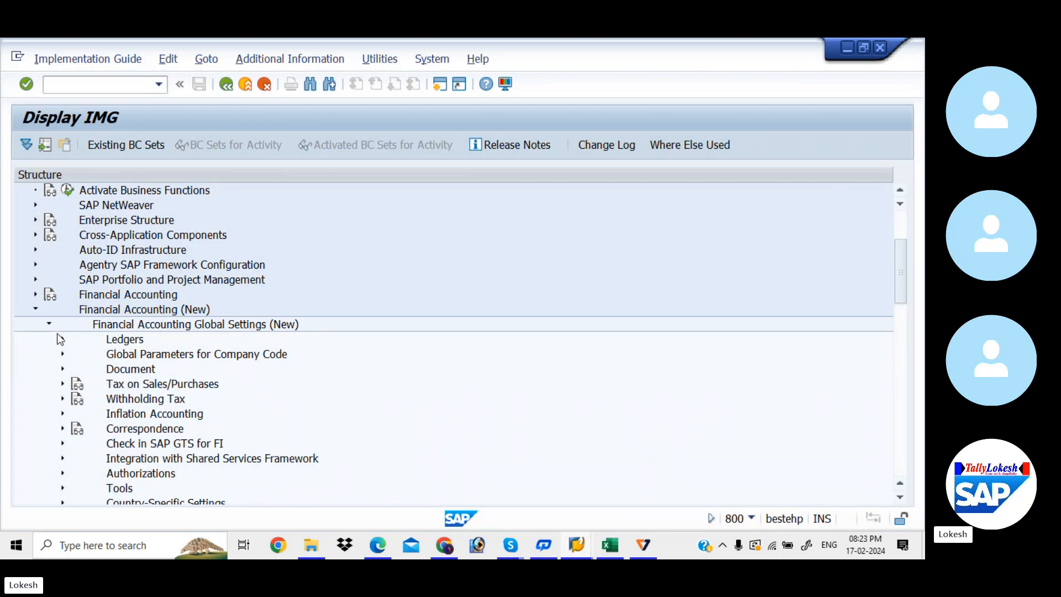
{"action": "left_click", "coordinate": [63, 399]}
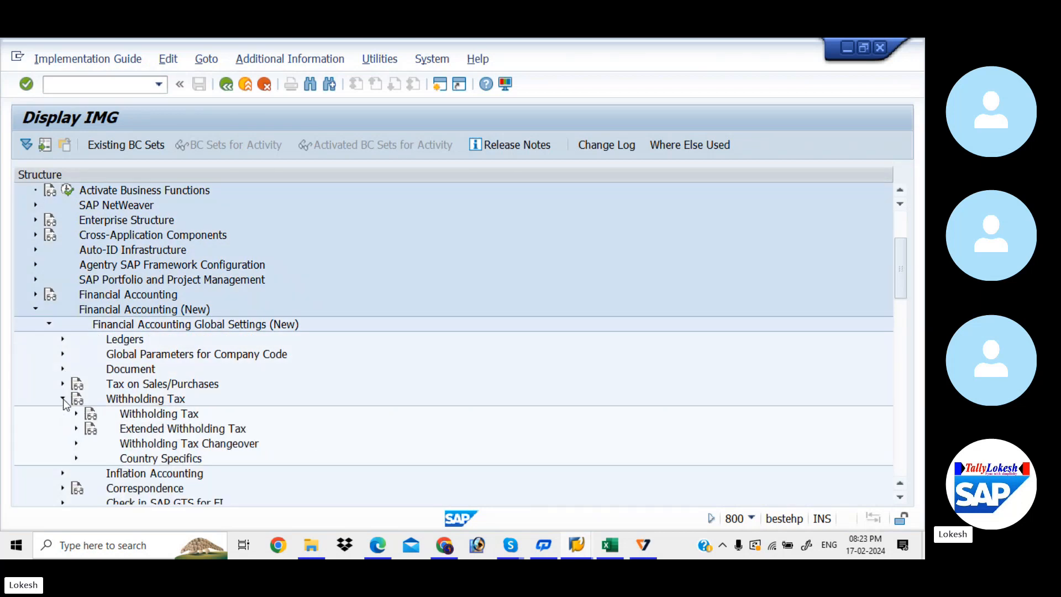
{"action": "left_click", "coordinate": [76, 429]}
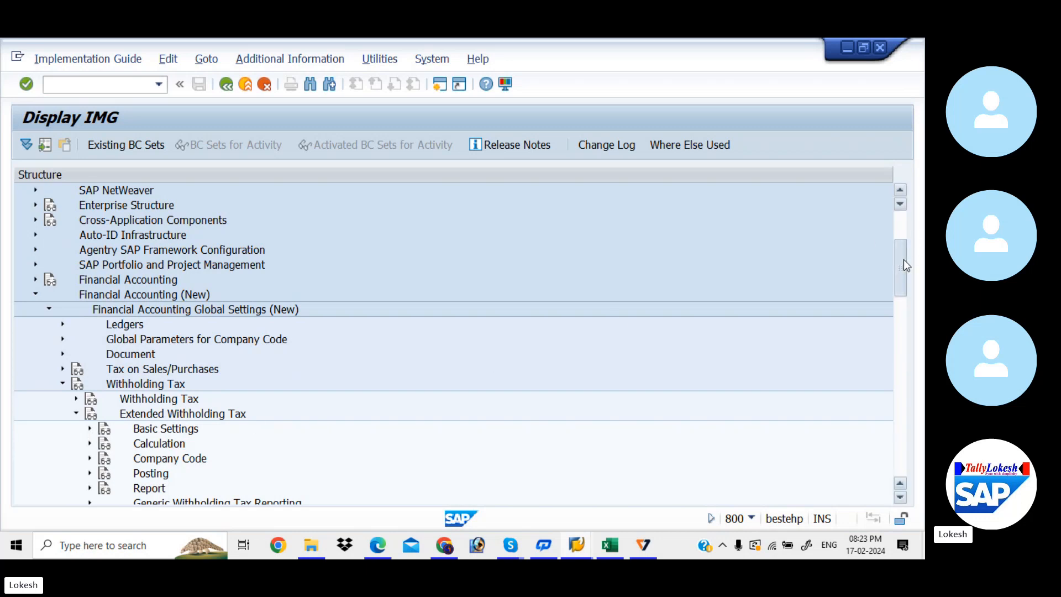
{"action": "scroll", "coordinate": [905, 260], "scroll_direction": "down", "scroll_amount": 2}
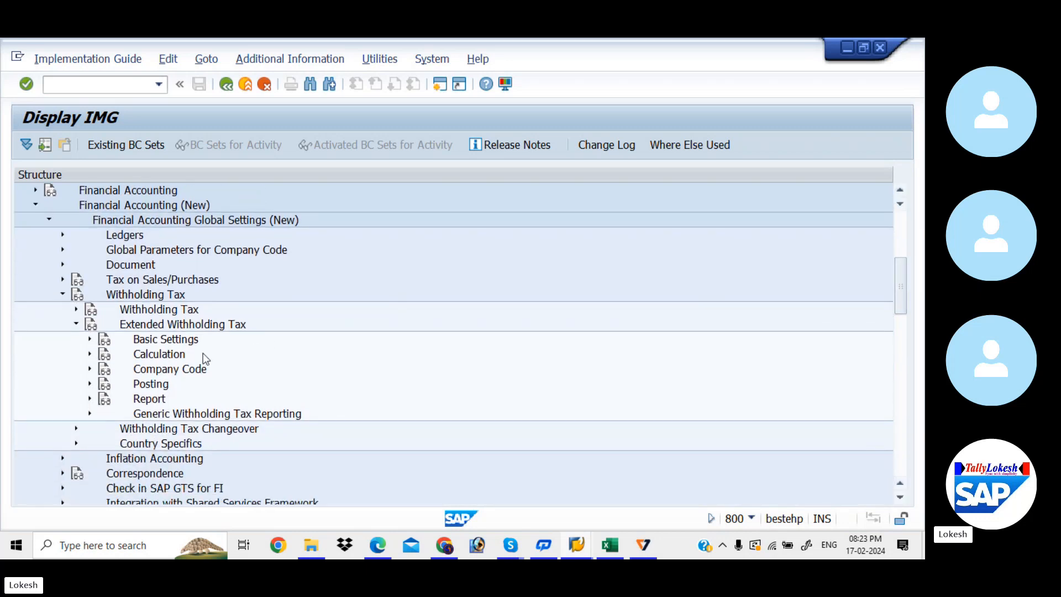
{"action": "left_click", "coordinate": [89, 384]}
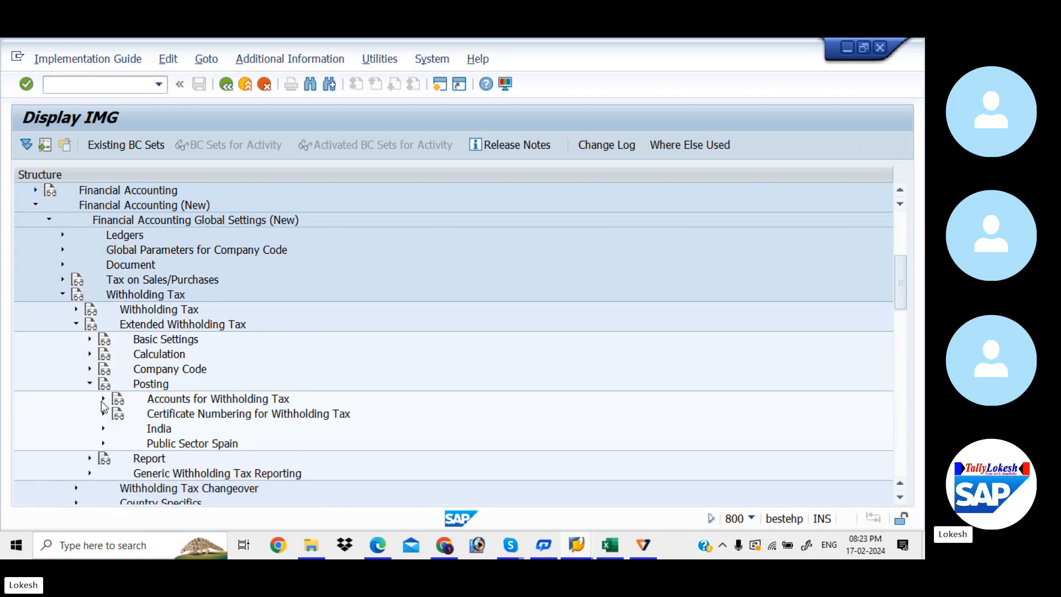
{"action": "left_click", "coordinate": [103, 399]}
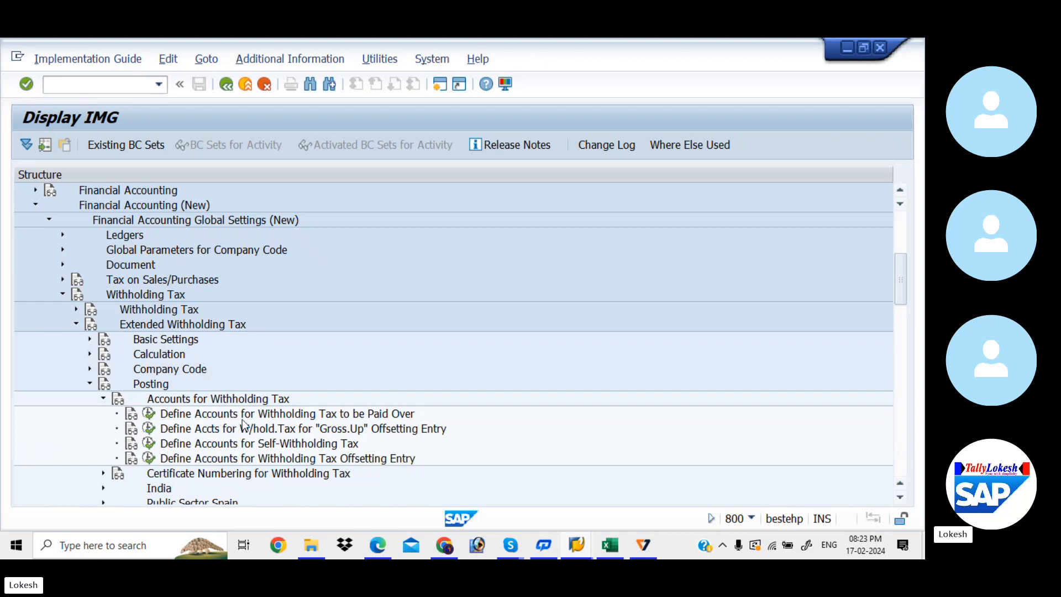
{"action": "left_click", "coordinate": [149, 415]}
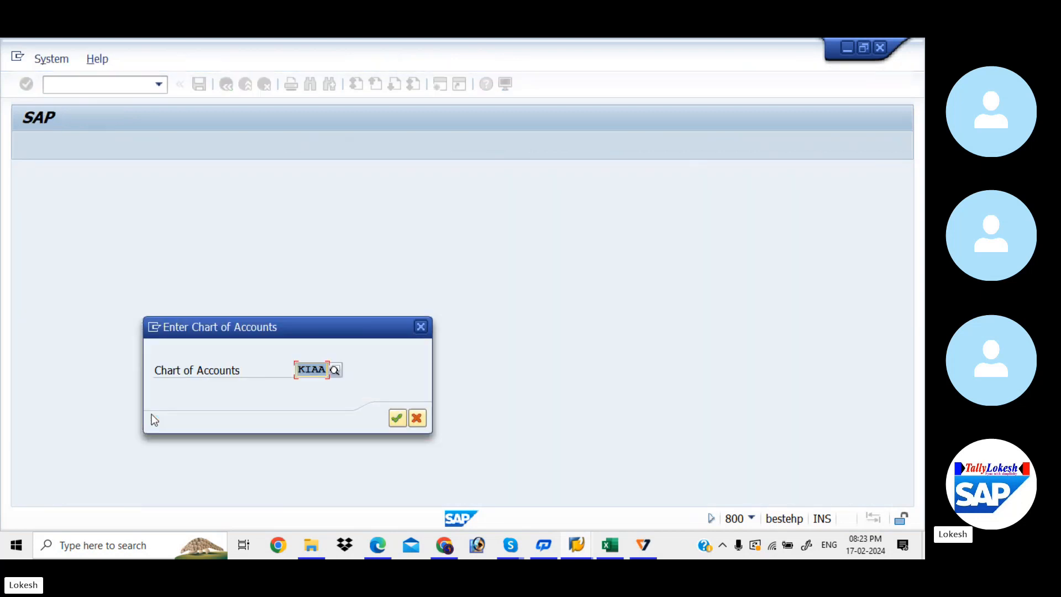
{"action": "left_click", "coordinate": [397, 418]}
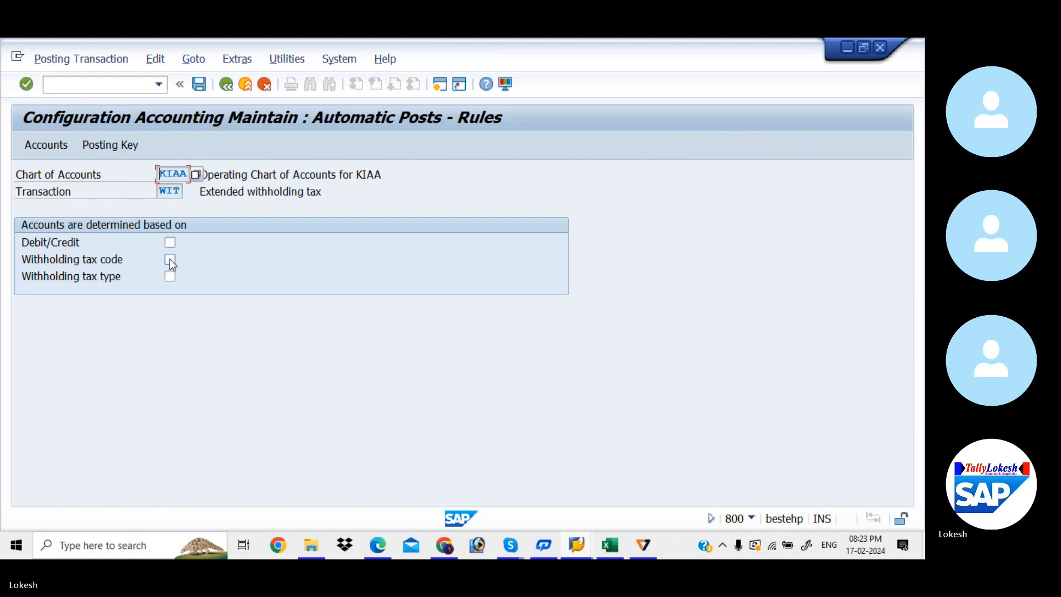
- Check the extended withholding tax account assignment example on page 24 of the PDF guide and return to the SAP posting rules
{"action": "key", "text": "alt+Tab"}
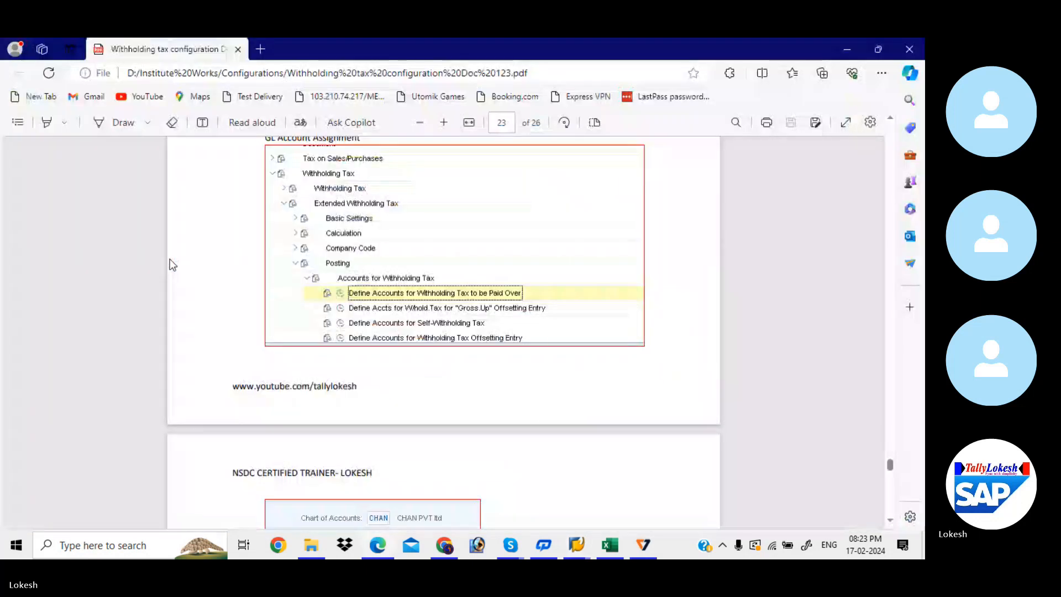
{"action": "scroll", "coordinate": [170, 258], "scroll_direction": "down", "scroll_amount": 5}
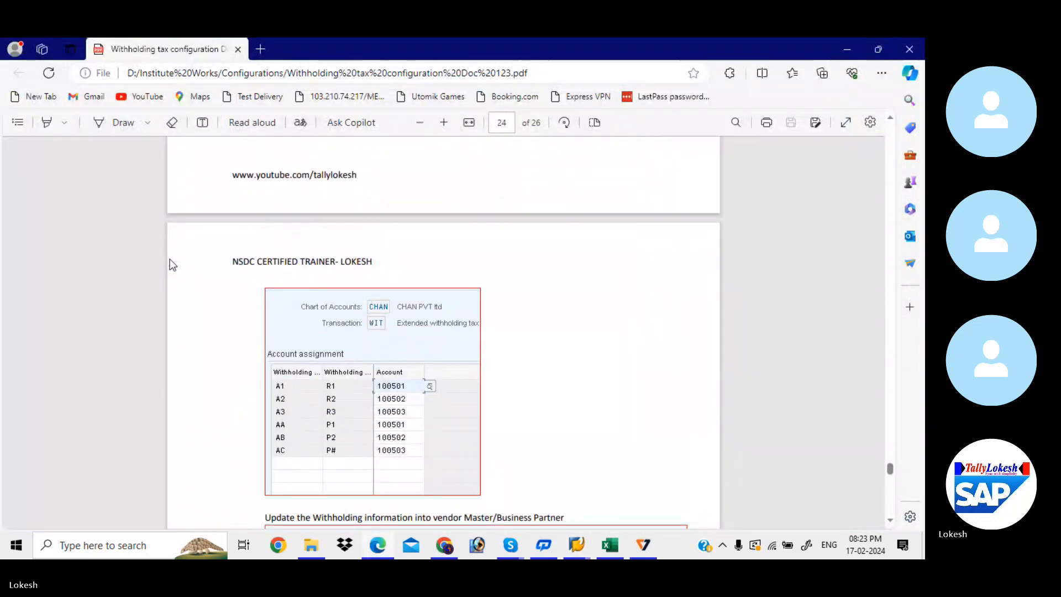
{"action": "key", "text": "alt+Tab"}
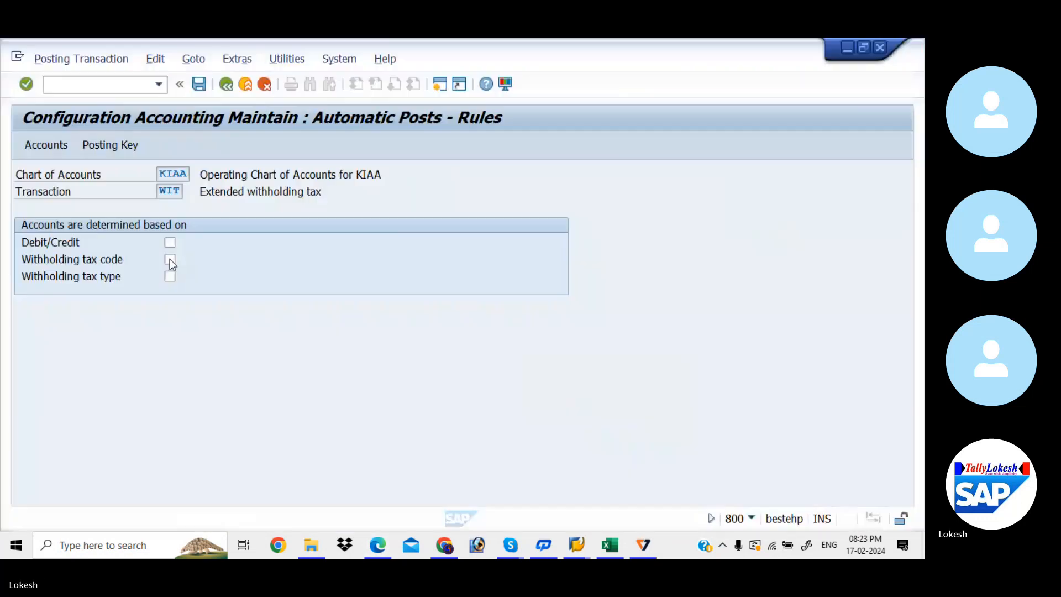
- Base account determination for transaction WIT on withholding tax code and withholding tax type, and save the rules
{"action": "left_click", "coordinate": [170, 259]}
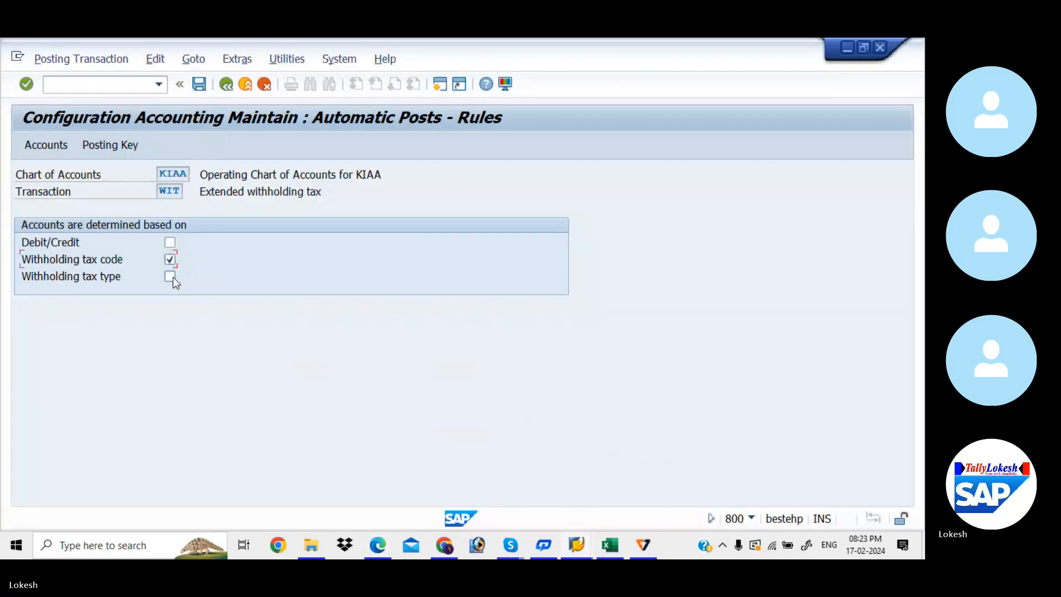
{"action": "left_click", "coordinate": [171, 277]}
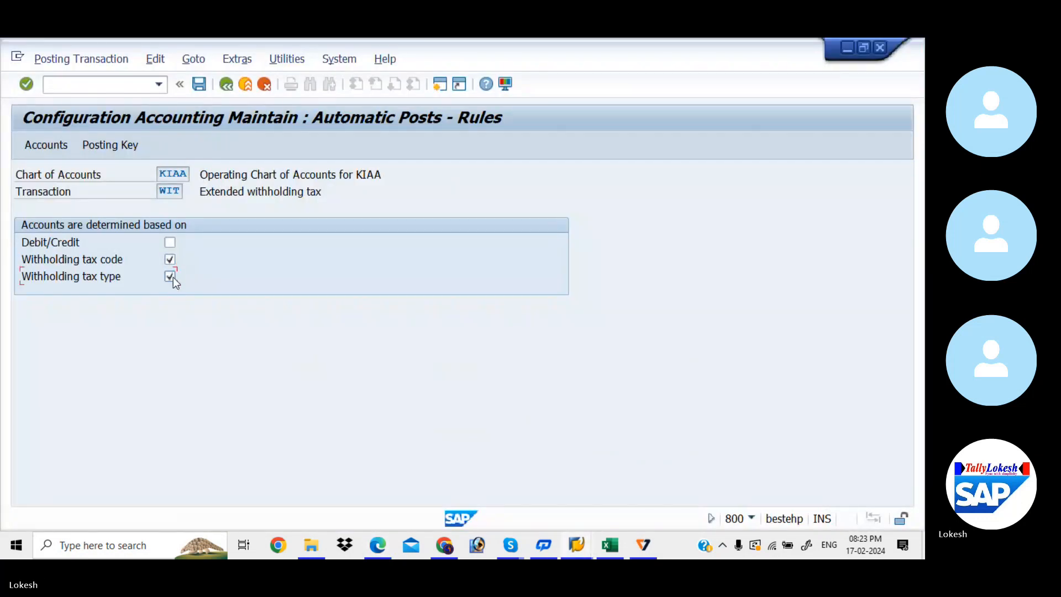
{"action": "left_click", "coordinate": [123, 149]}
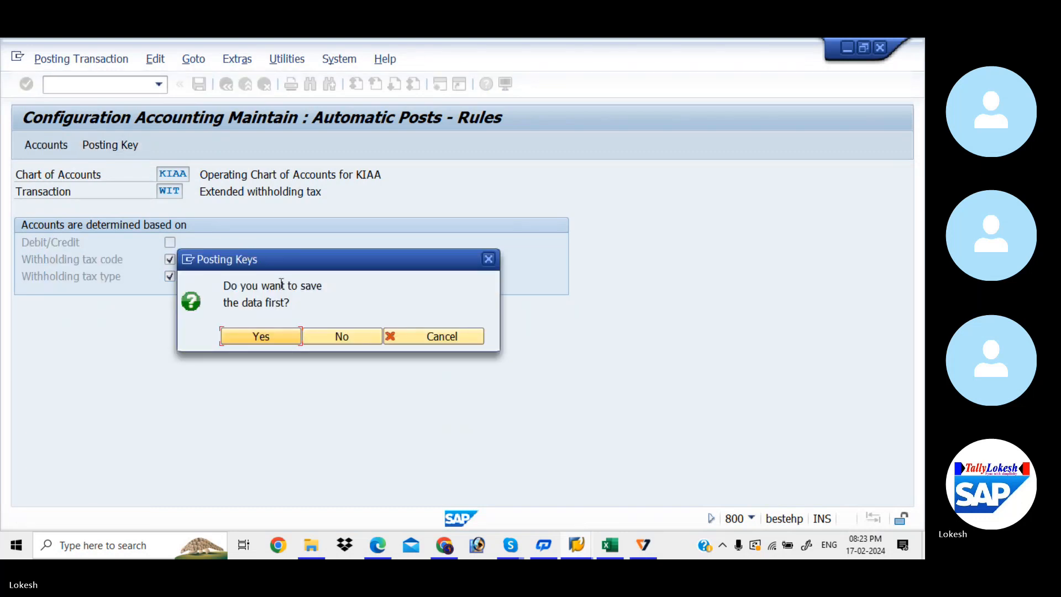
{"action": "left_click", "coordinate": [294, 336]}
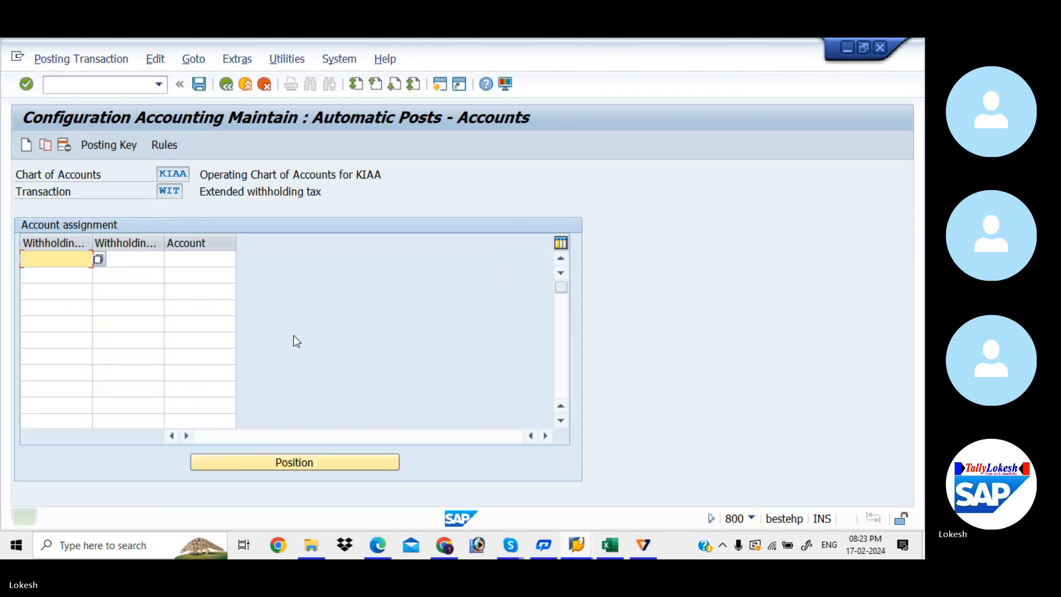
{"action": "left_click", "coordinate": [98, 260]}
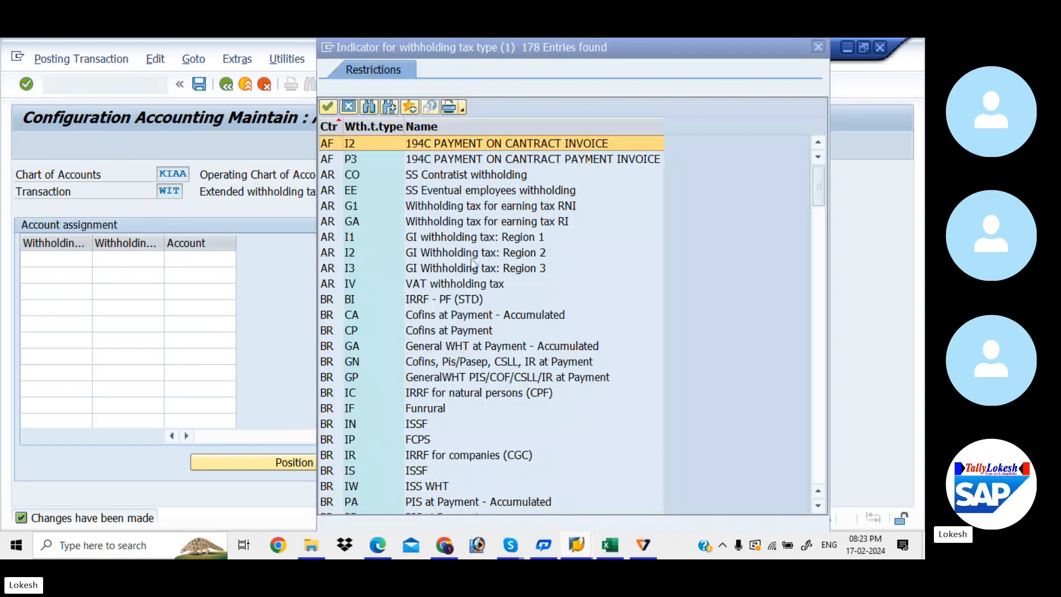
{"action": "left_click", "coordinate": [814, 314]}
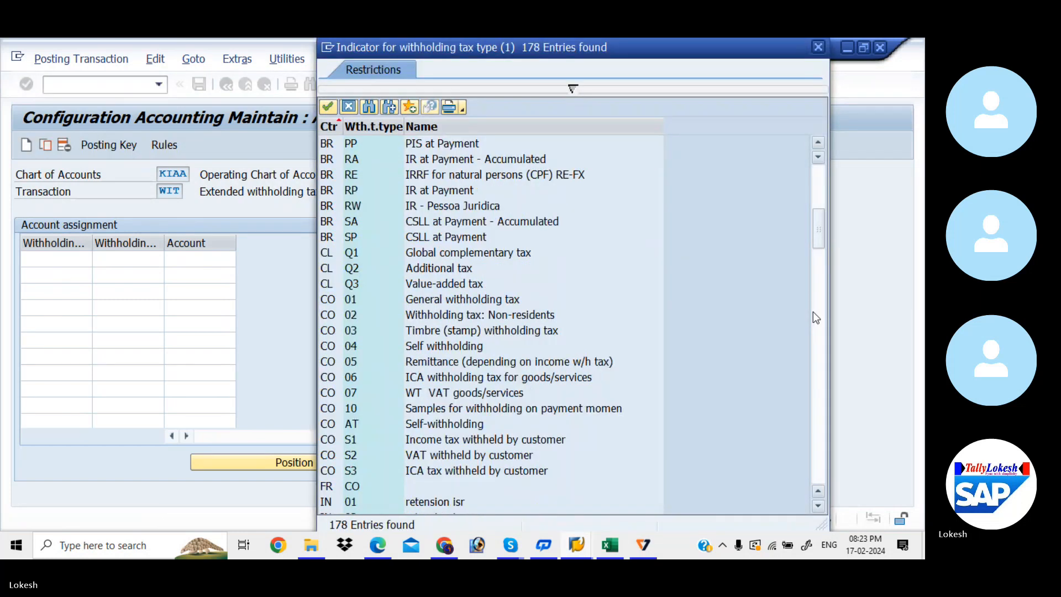
{"action": "left_click", "coordinate": [819, 48]}
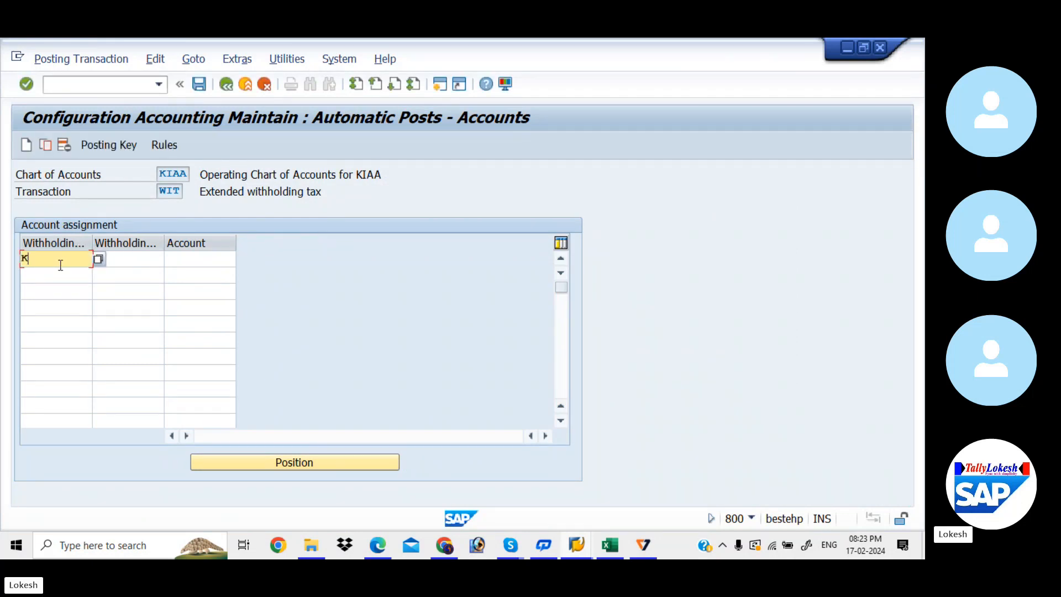
- Assign G/L account 100205 (Tds on Rent) to withholding tax type KI with tax code T1
{"action": "key", "text": "Tab"}
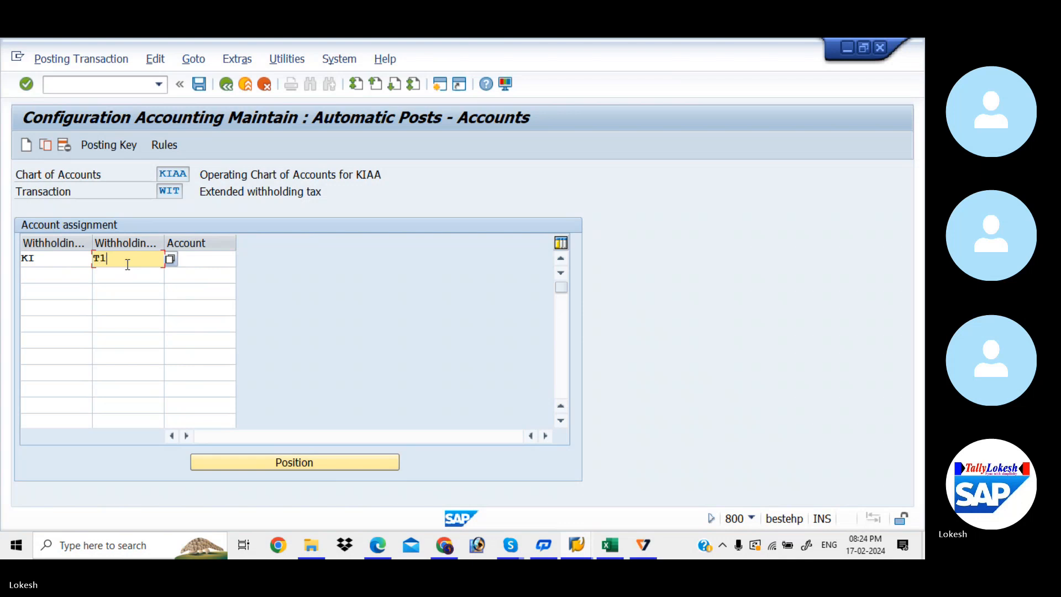
{"action": "key", "text": "Tab"}
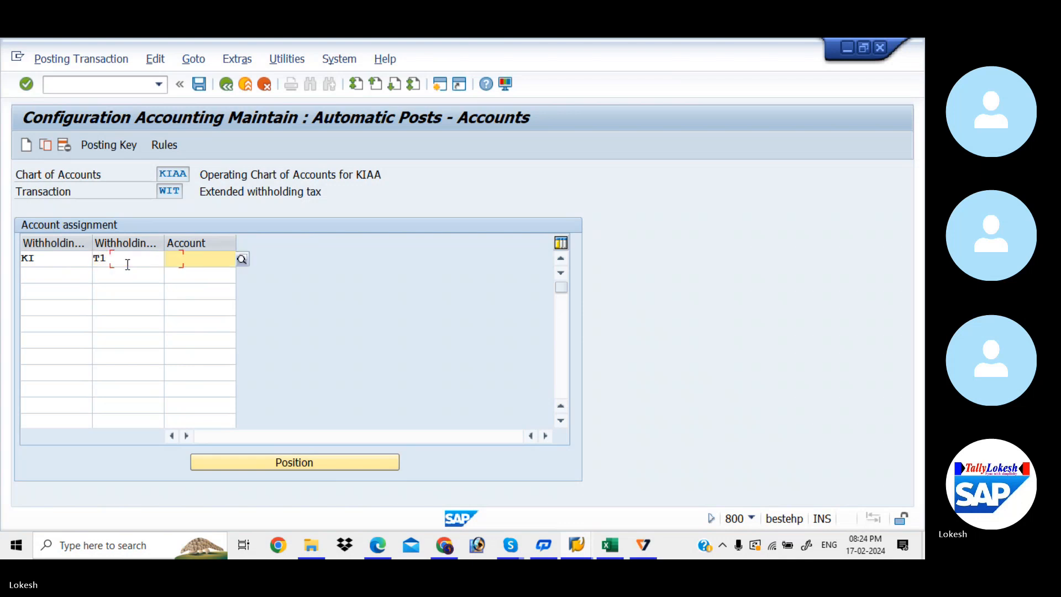
{"action": "left_click", "coordinate": [242, 259]}
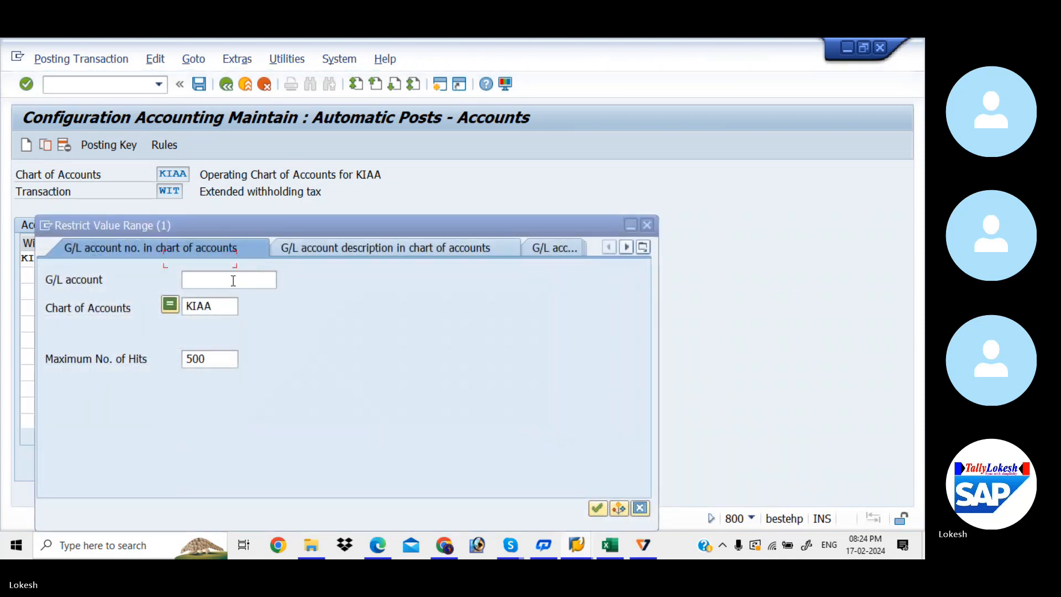
{"action": "key", "text": "Return"}
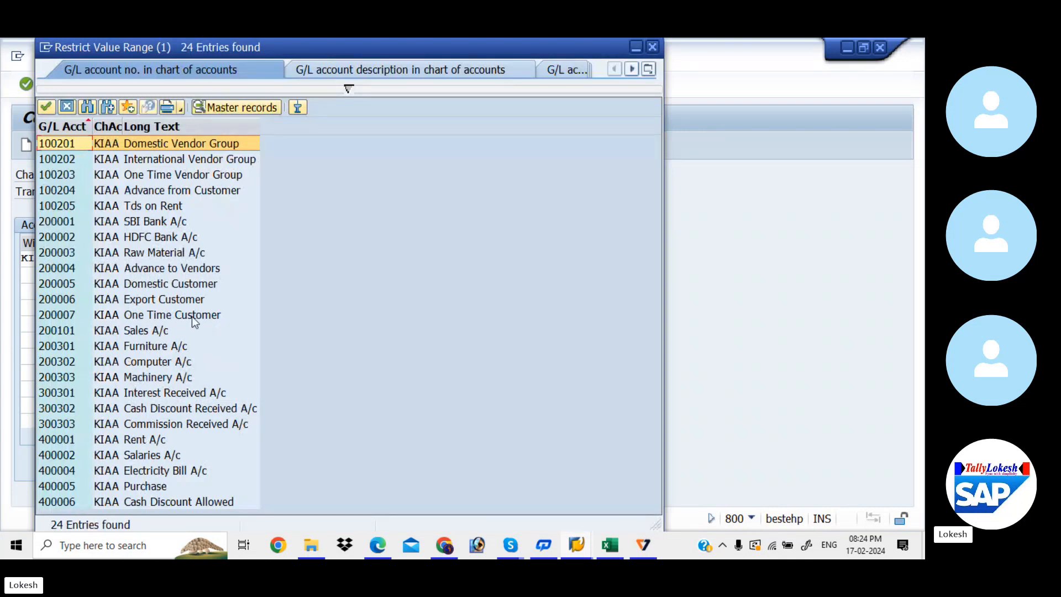
{"action": "double_click", "coordinate": [176, 207]}
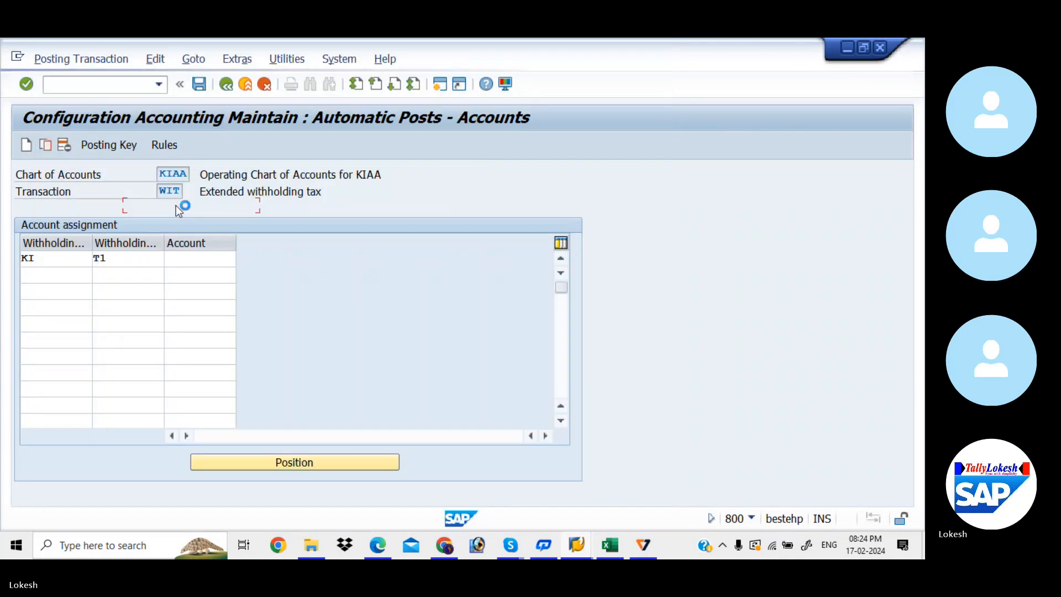
- Assign G/L account 400001 (Rent A/c) to withholding tax type KA with tax code T2 and save to the proposed customizing request
{"action": "left_click", "coordinate": [77, 276]}
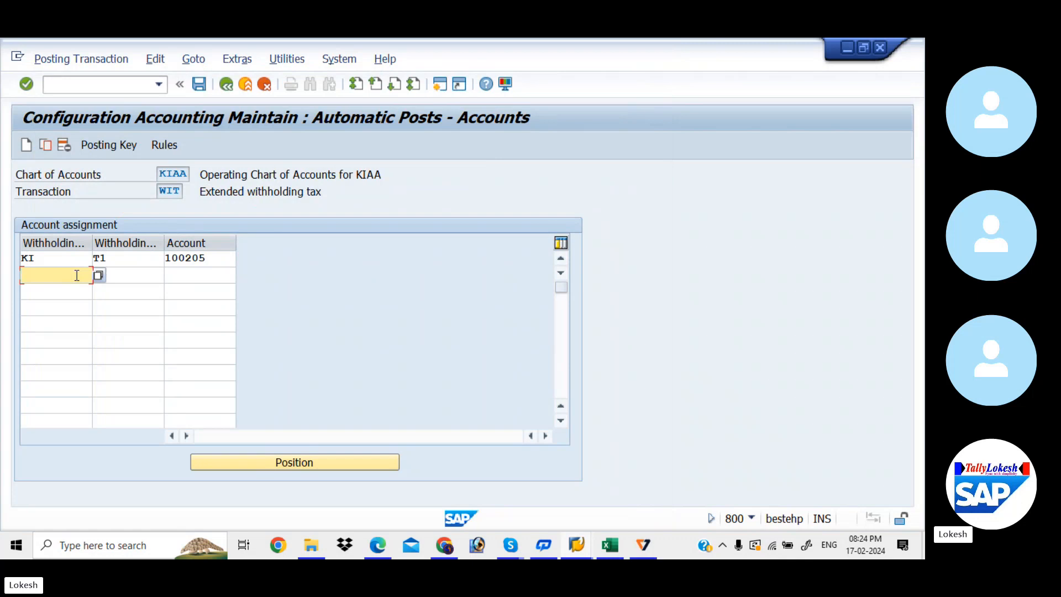
{"action": "type", "text": "KA"}
{"action": "key", "text": "Tab"}
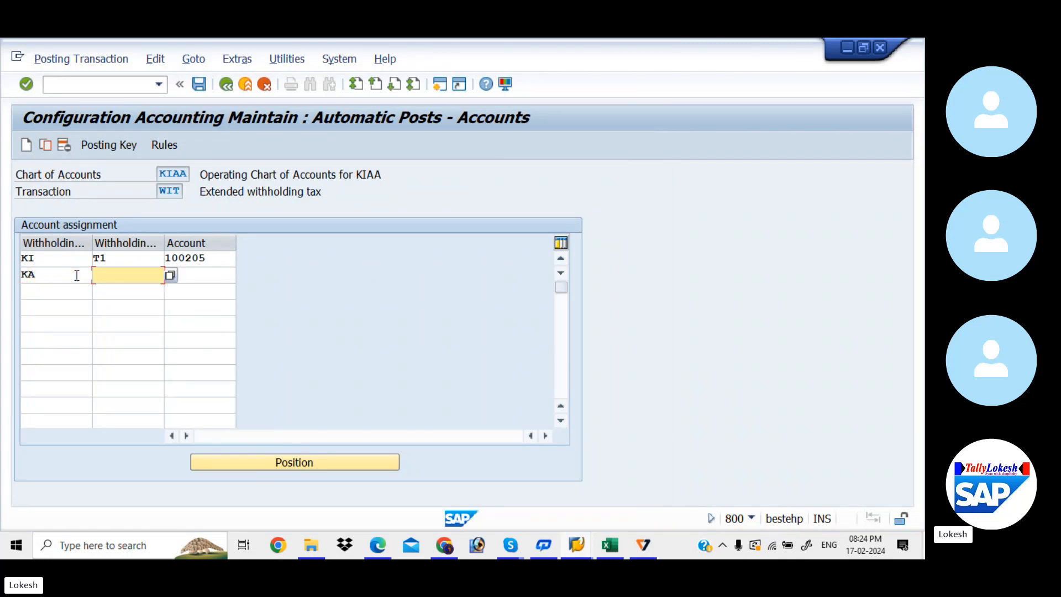
{"action": "type", "text": "T2"}
{"action": "key", "text": "Tab"}
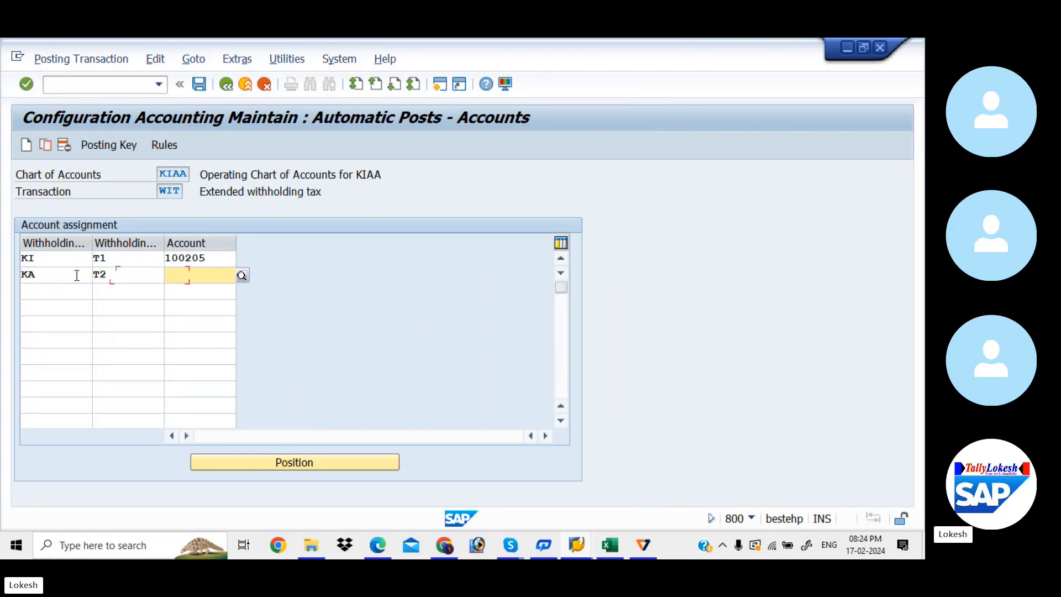
{"action": "left_click", "coordinate": [246, 276]}
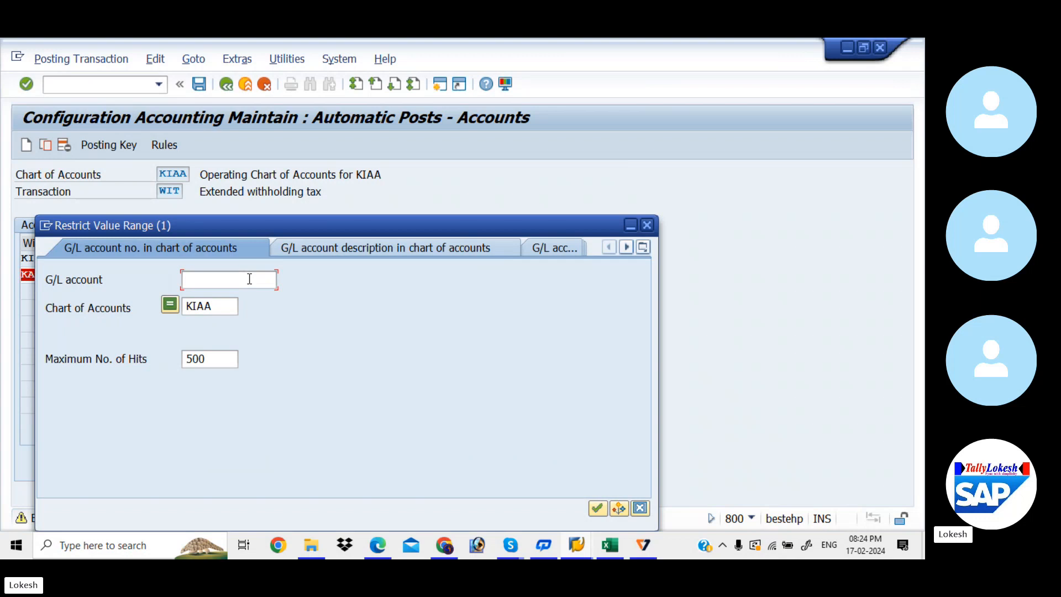
{"action": "key", "text": "Return"}
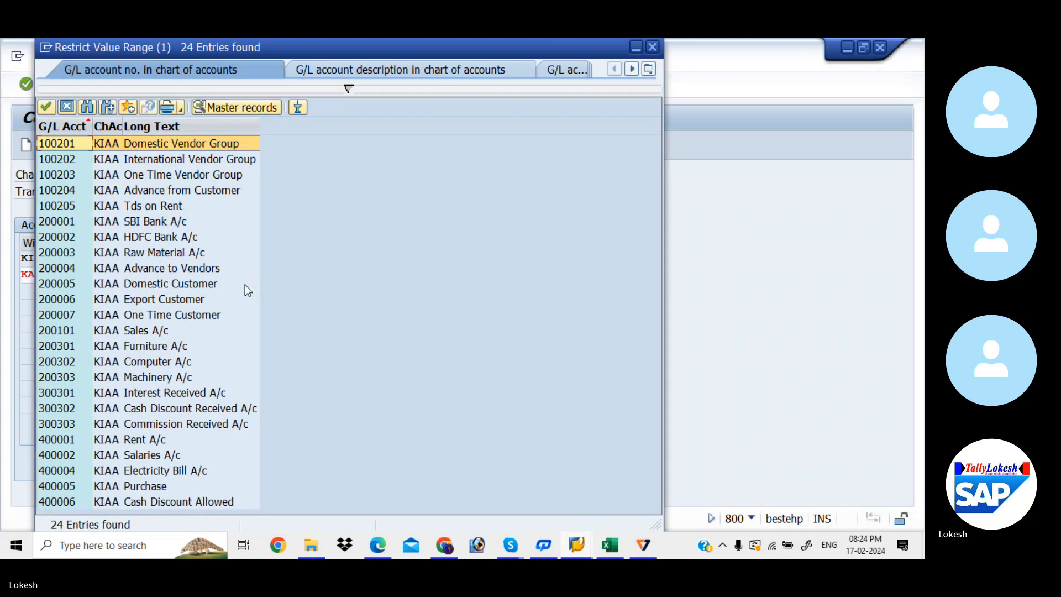
{"action": "left_click", "coordinate": [154, 438]}
{"action": "double_click", "coordinate": [154, 439]}
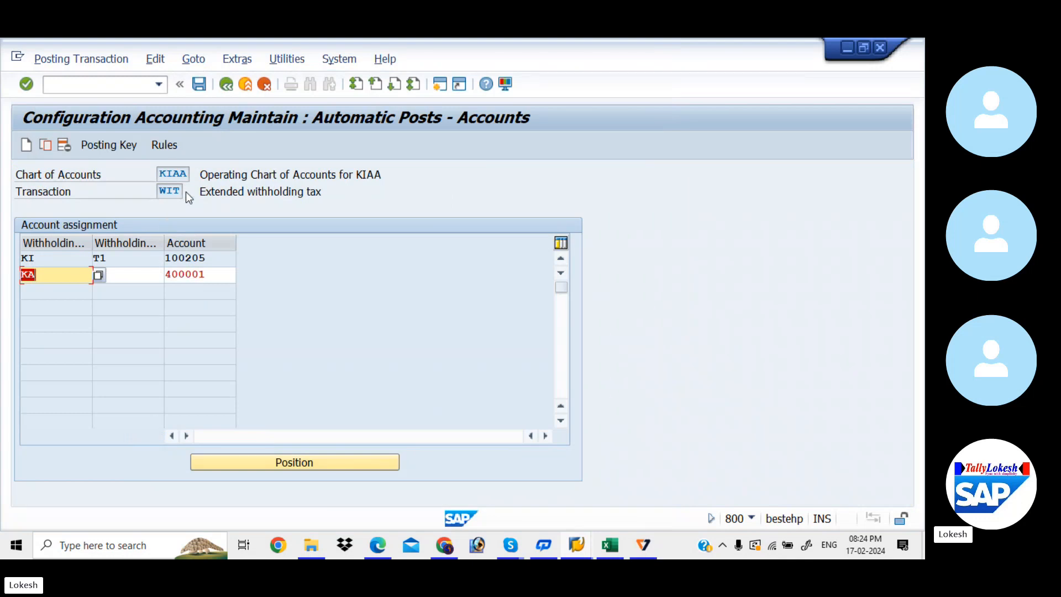
{"action": "left_click", "coordinate": [199, 84]}
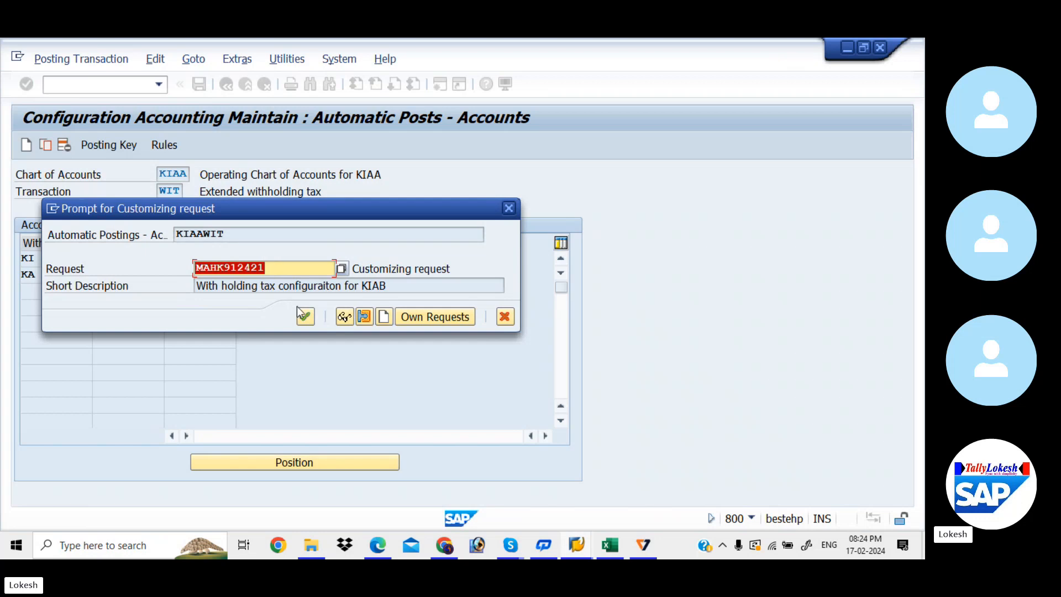
{"action": "left_click", "coordinate": [304, 316]}
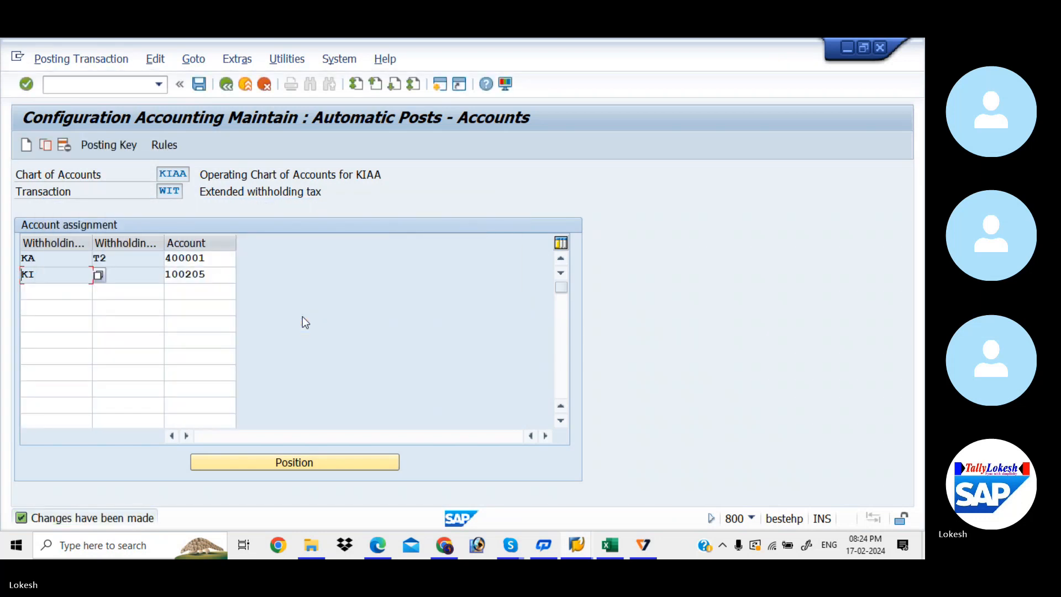
- Switch to the With Holding Tax workbook in Excel, copy the User Reference Screen code OMT3E, and run /NOMT3E back in SAP
{"action": "left_click", "coordinate": [611, 545]}
{"action": "left_click", "coordinate": [426, 396]}
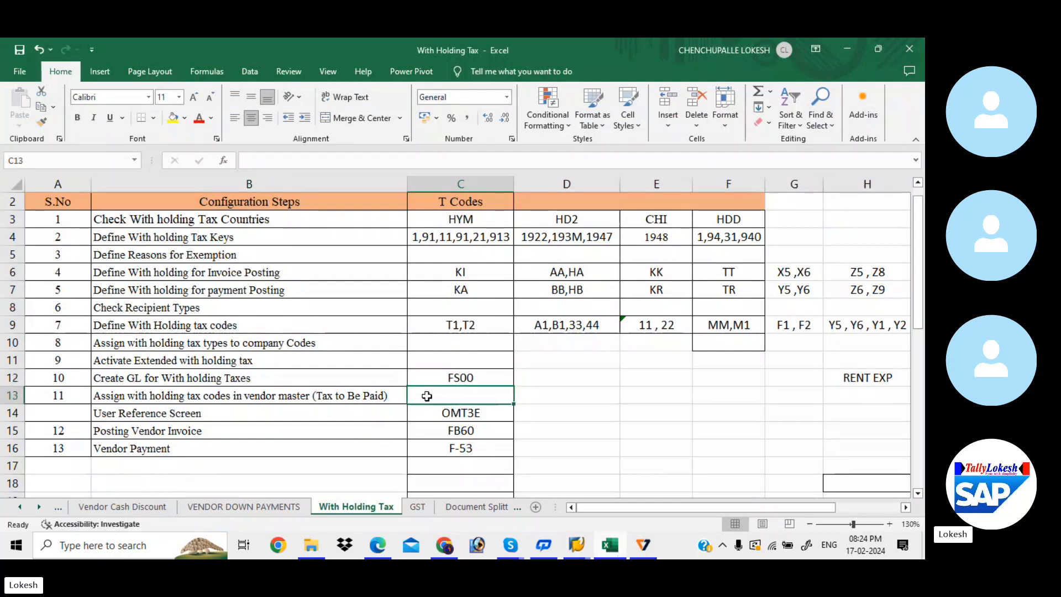
{"action": "left_click", "coordinate": [299, 418]}
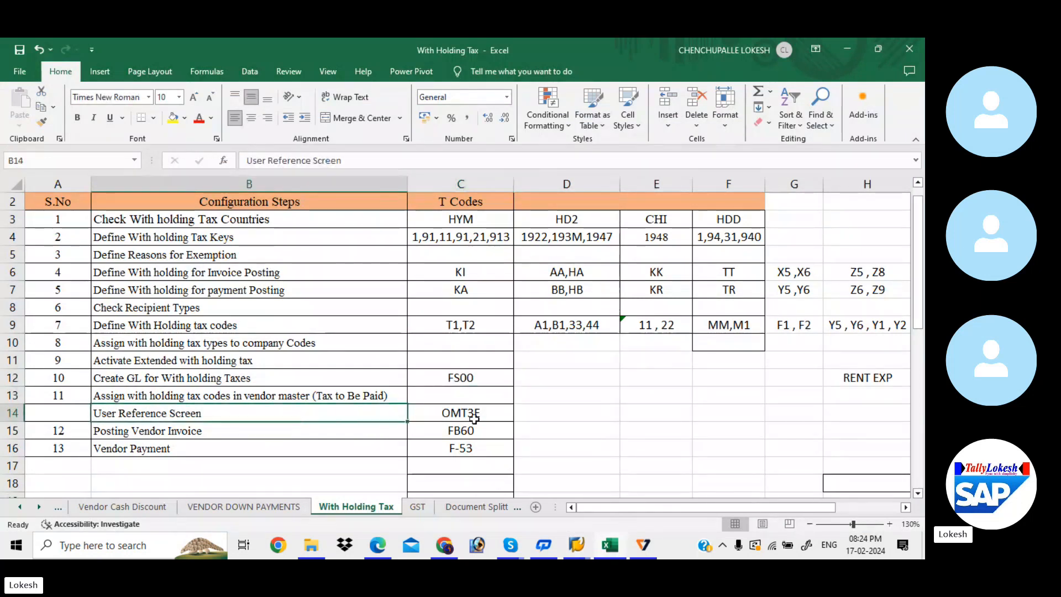
{"action": "left_click", "coordinate": [500, 415]}
{"action": "key", "text": "ctrl+c"}
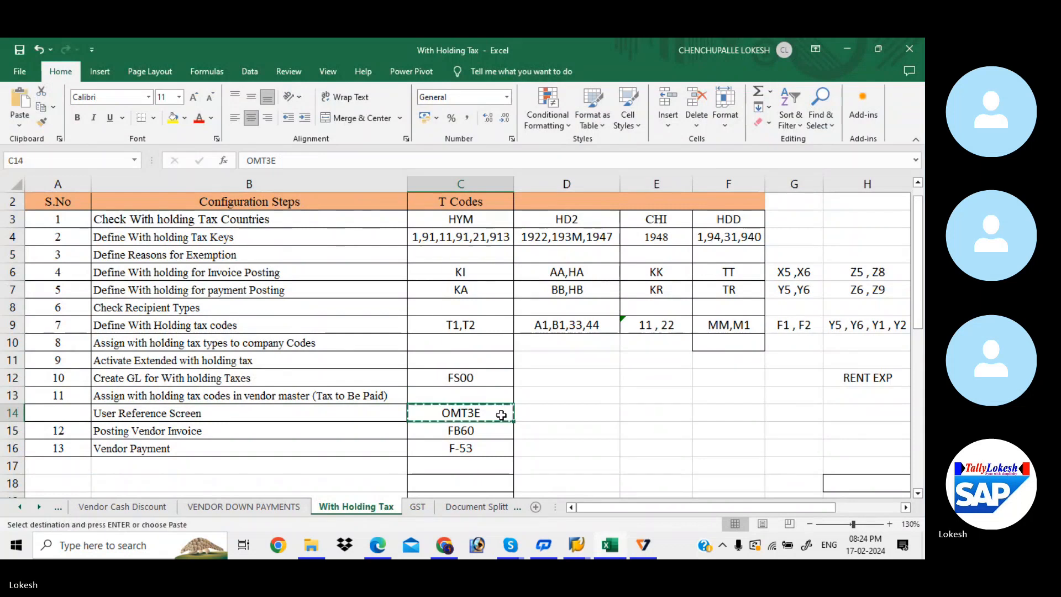
{"action": "key", "text": "alt+Tab"}
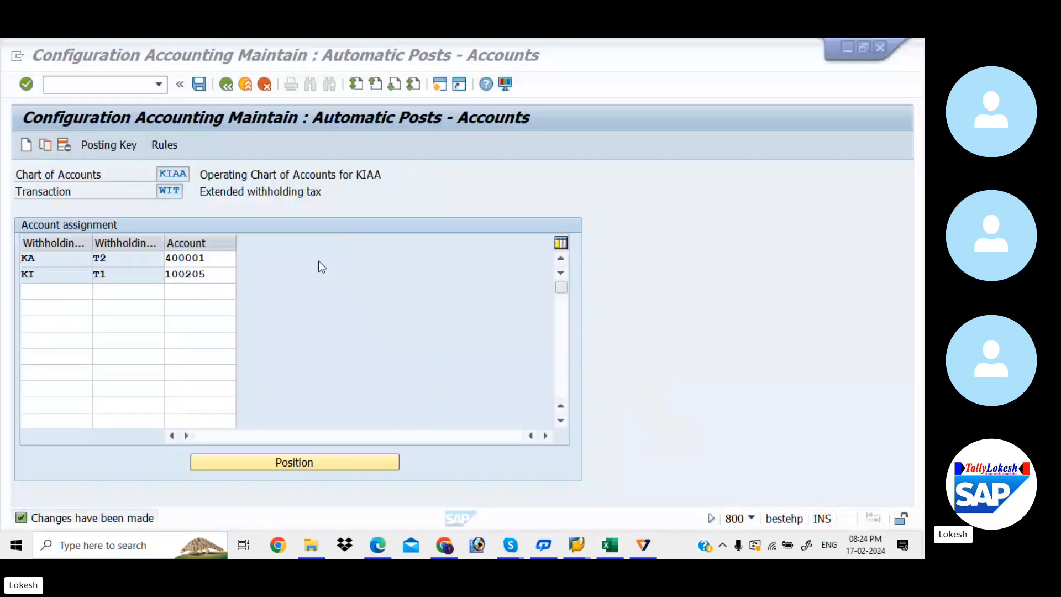
{"action": "left_click", "coordinate": [101, 82]}
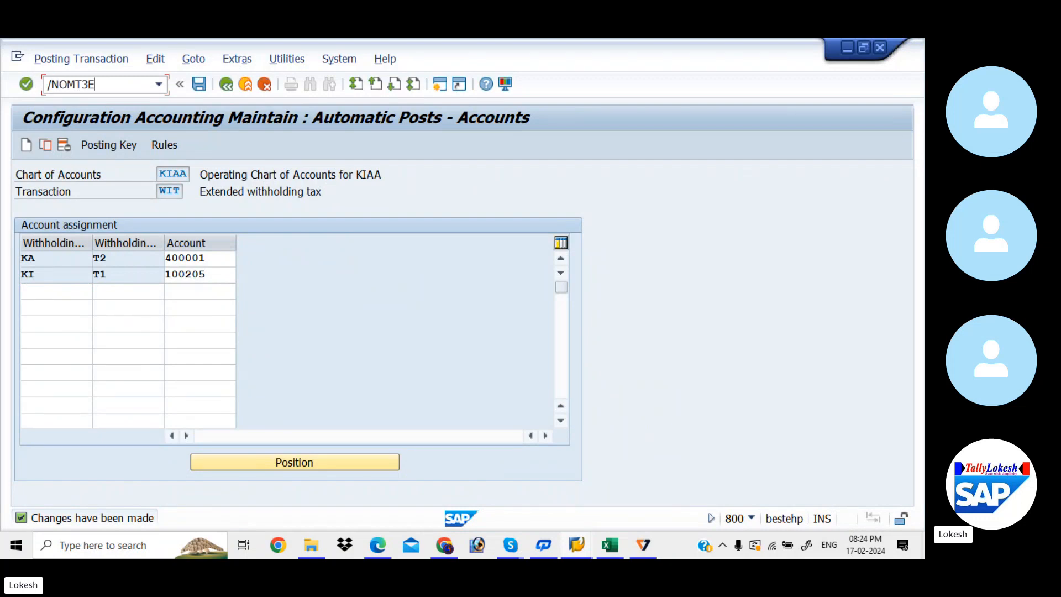
{"action": "key", "text": "Return"}
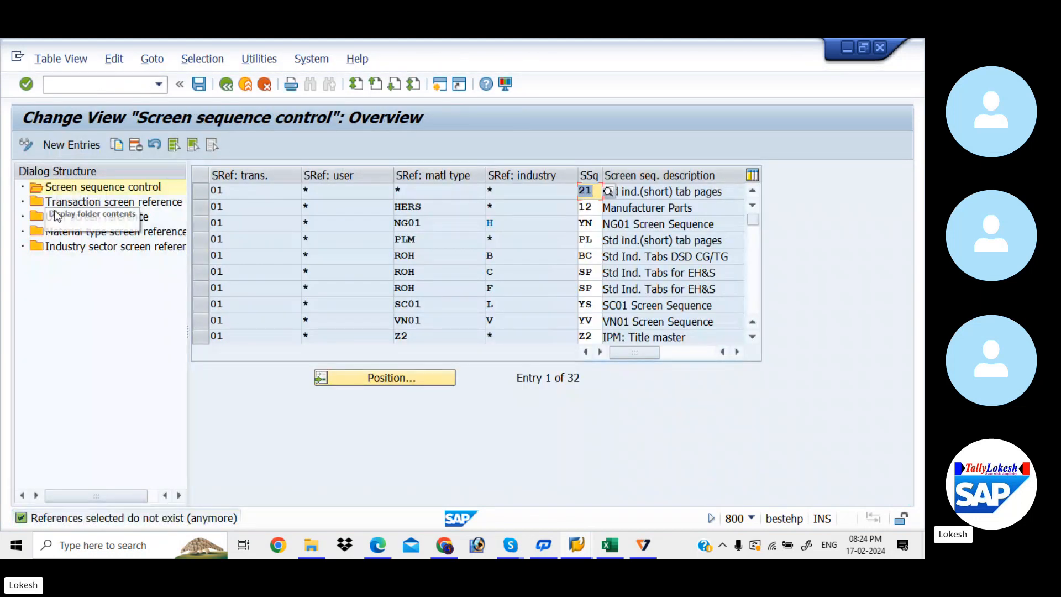
- Find user FIUSER42 in the user screen reference list and open the blank new entries table
{"action": "double_click", "coordinate": [72, 219]}
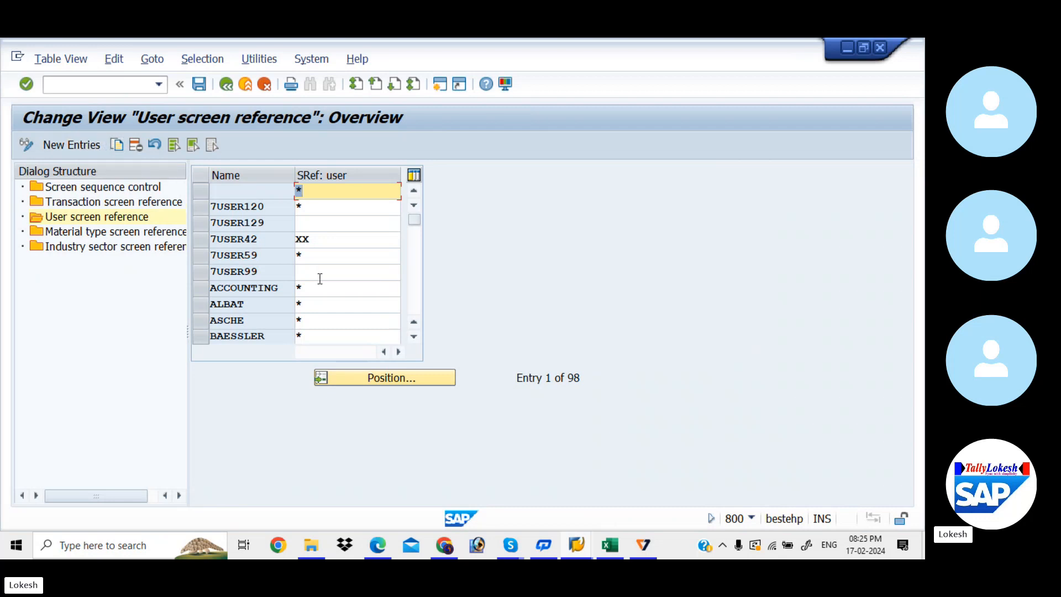
{"action": "left_click", "coordinate": [404, 377]}
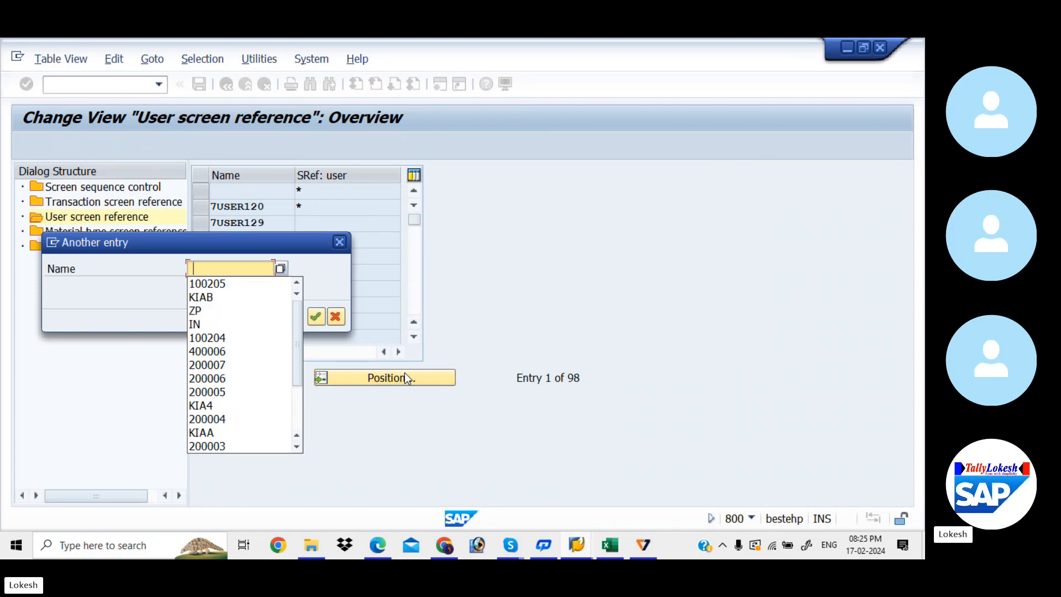
{"action": "type", "text": "FIUSER"}
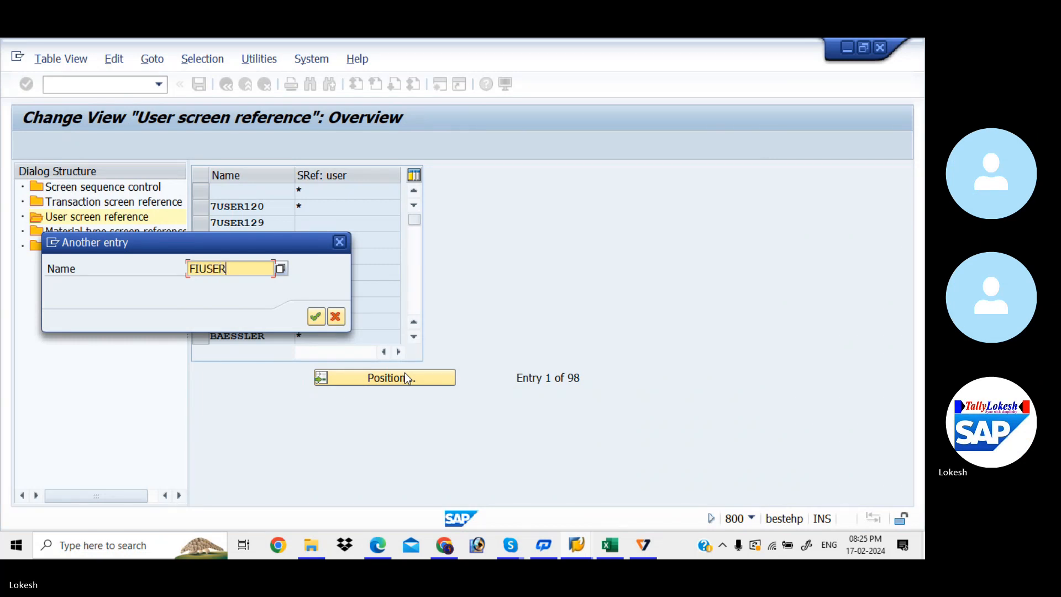
{"action": "type", "text": "42"}
{"action": "key", "text": "Return"}
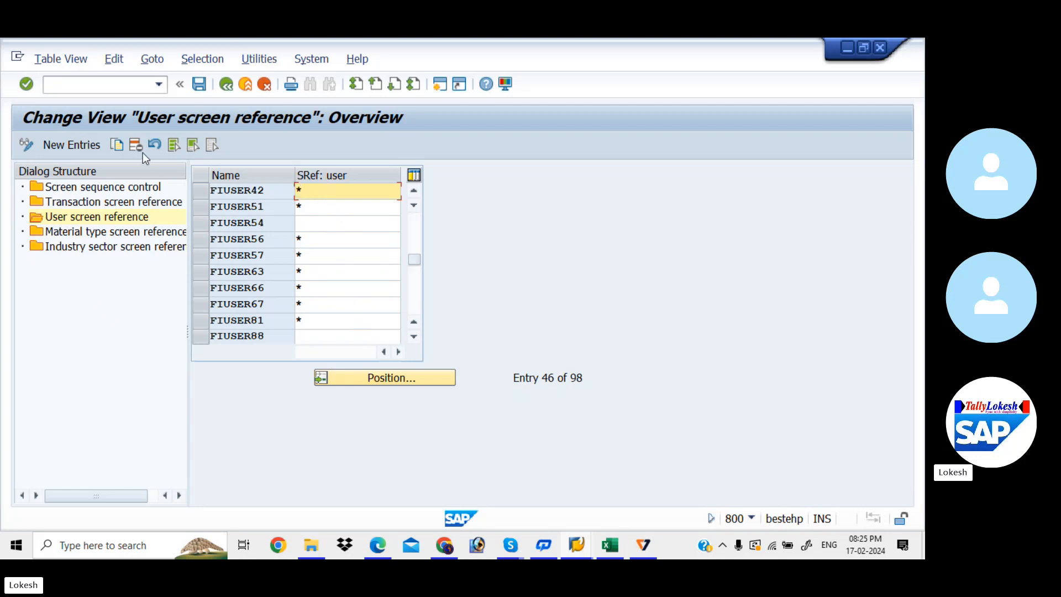
{"action": "left_click", "coordinate": [88, 143]}
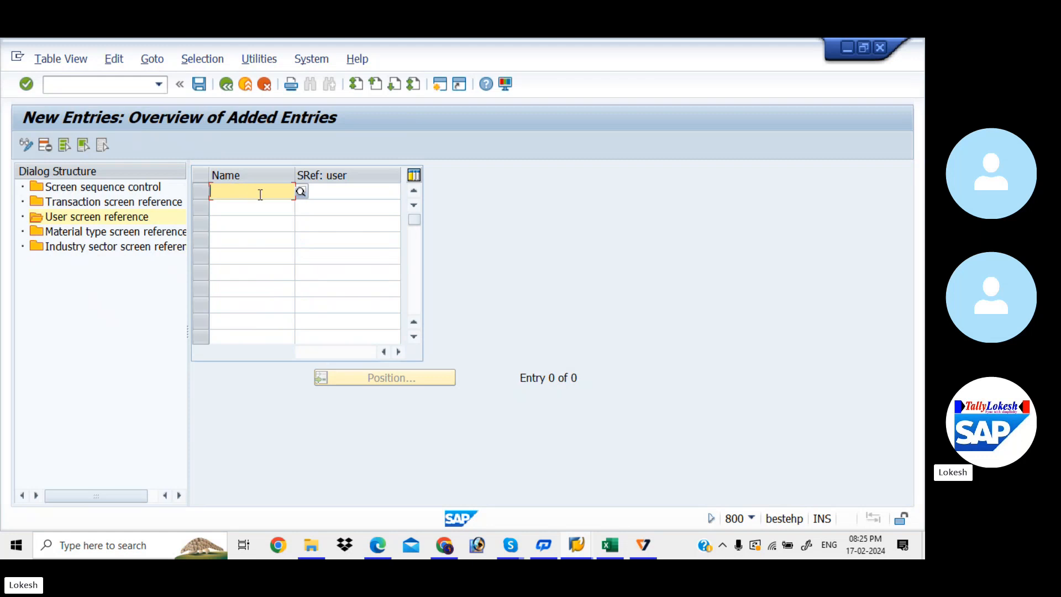
{"action": "left_click", "coordinate": [363, 186]}
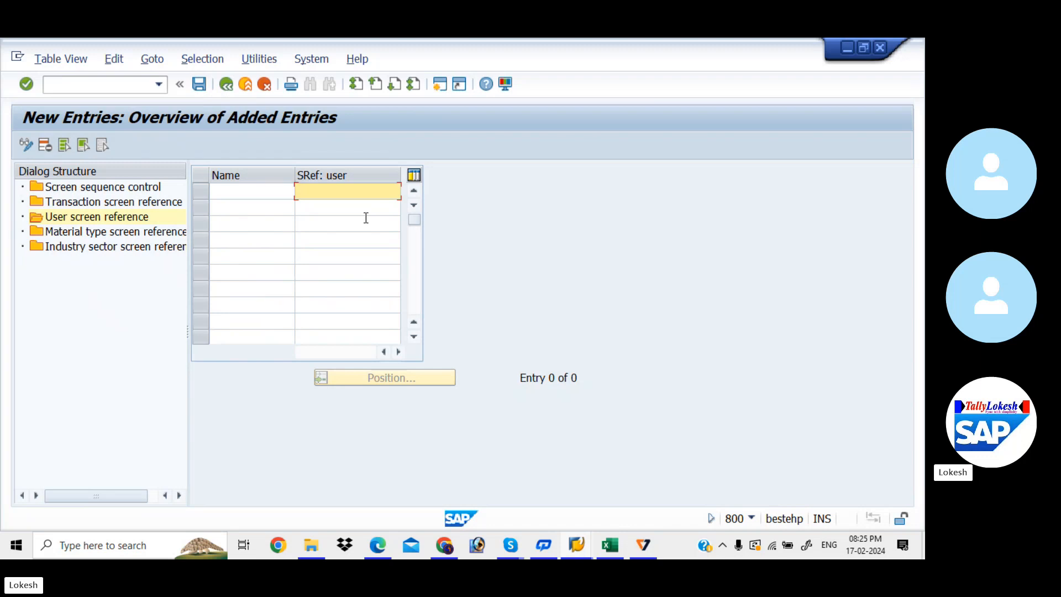
- Switch back to the With Holding Tax workbook in Excel and check the Posting Vendor Invoice step and its transaction code
{"action": "key", "text": "alt+Tab"}
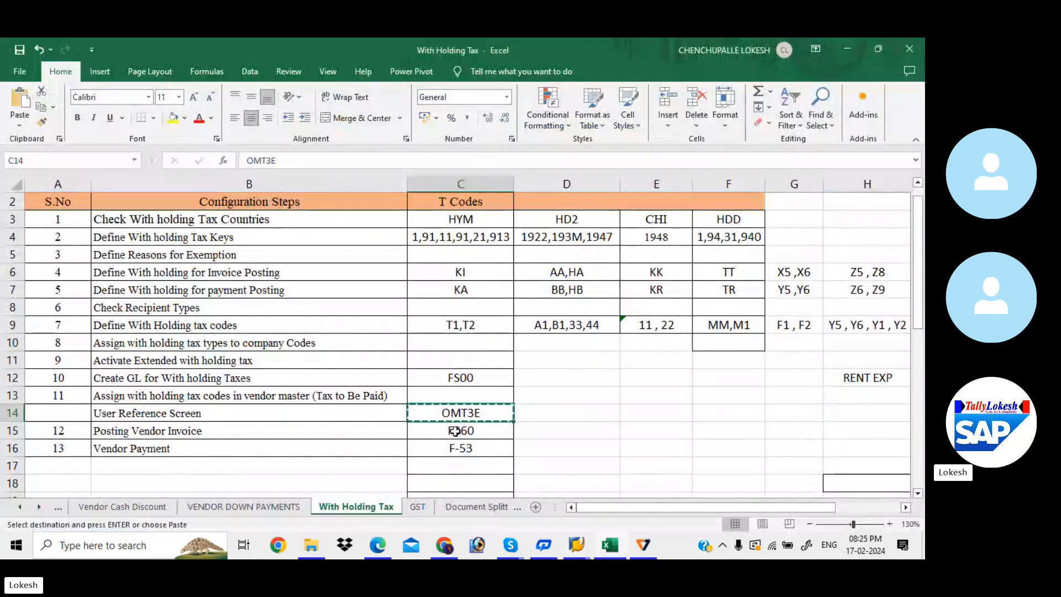
{"action": "left_click", "coordinate": [454, 432]}
{"action": "key", "text": "Escape"}
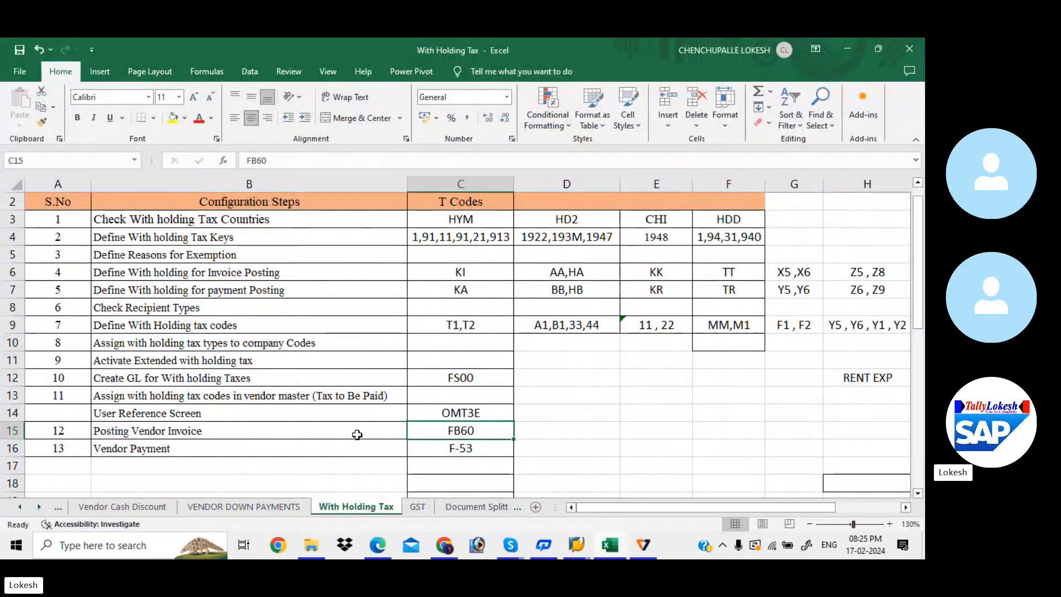
{"action": "left_click", "coordinate": [264, 430]}
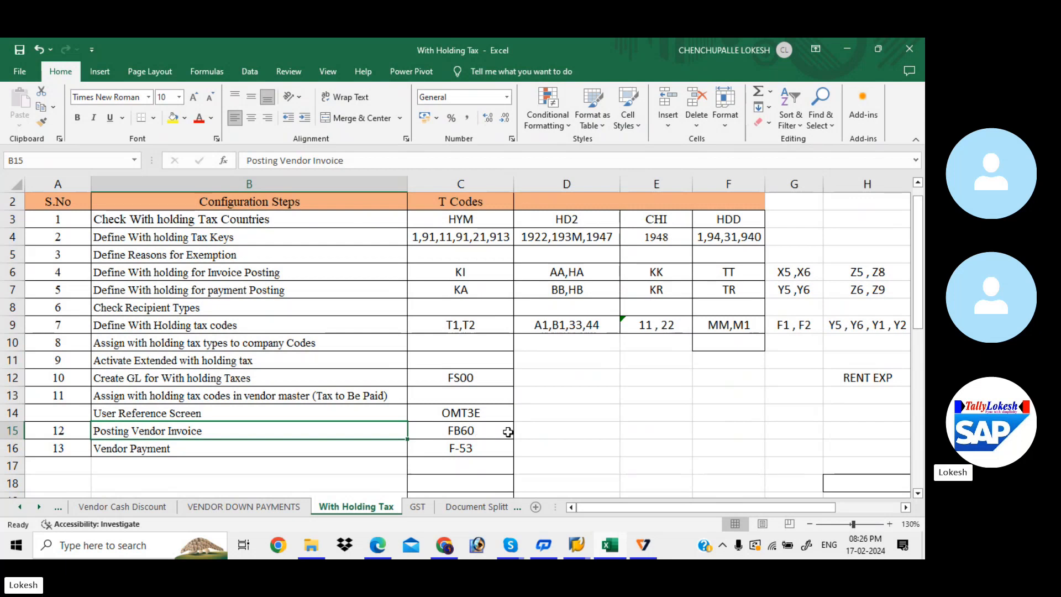
- Switch back to SAP, run /NXK02 to change a vendor, and try to look up the vendor in company code KIAB
{"action": "key", "text": "alt+Tab"}
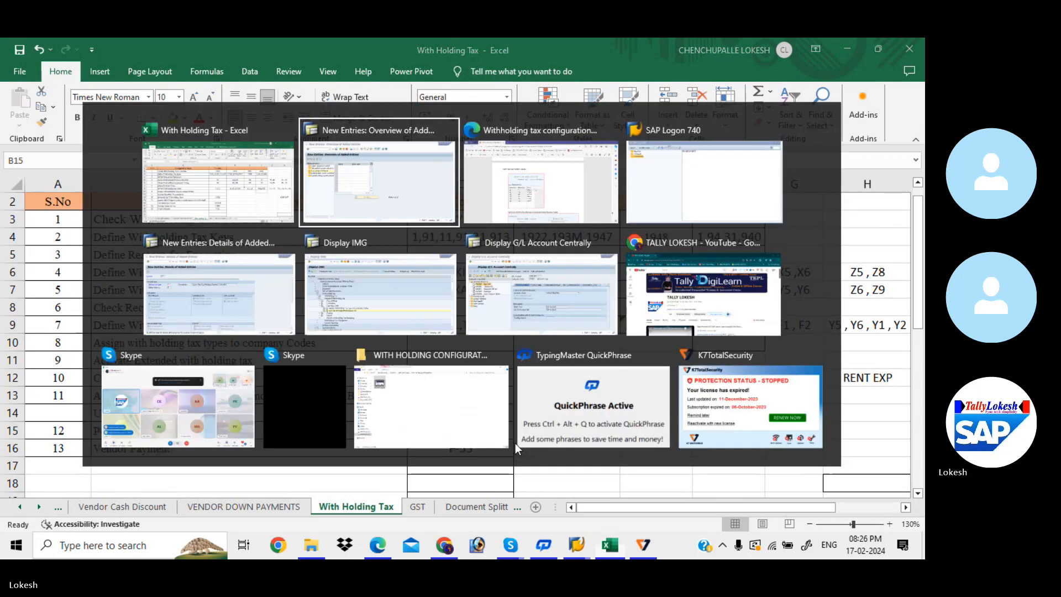
{"action": "left_click", "coordinate": [138, 84]}
{"action": "type", "text": "/"}
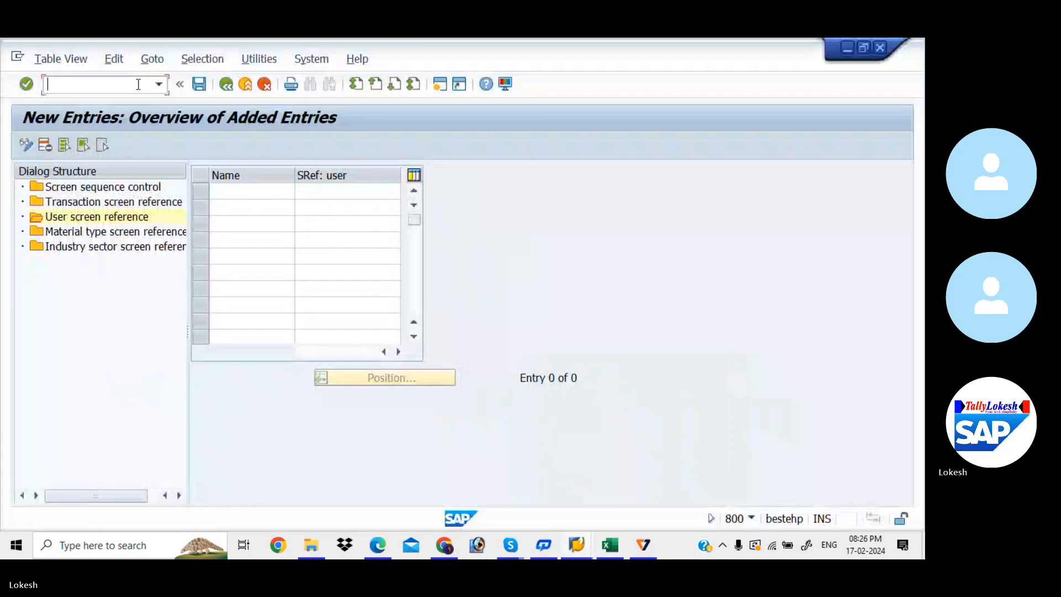
{"action": "type", "text": "NX"}
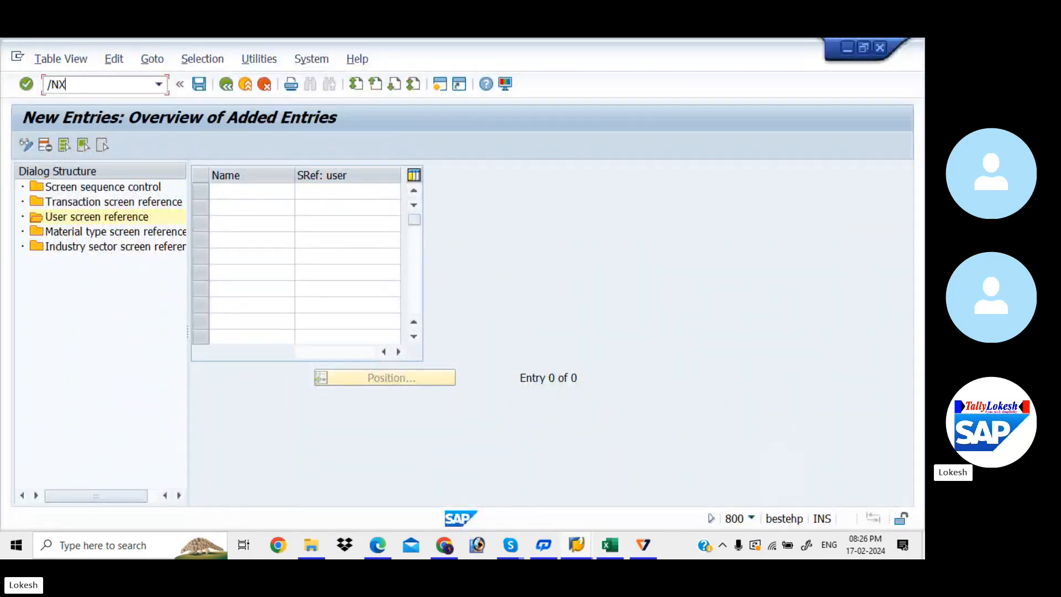
{"action": "type", "text": "K02"}
{"action": "key", "text": "Return"}
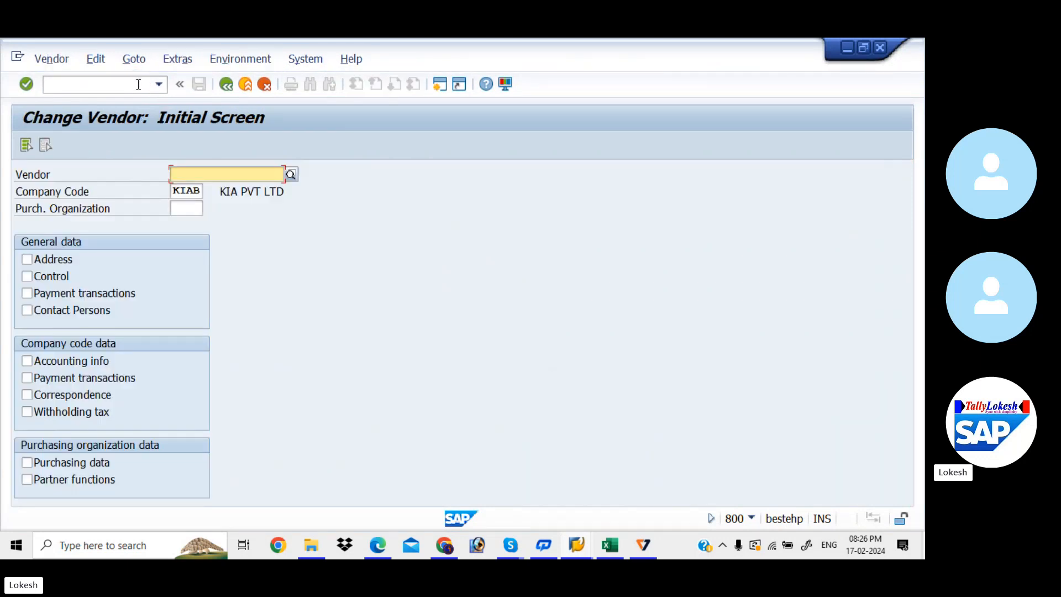
{"action": "left_click", "coordinate": [290, 175]}
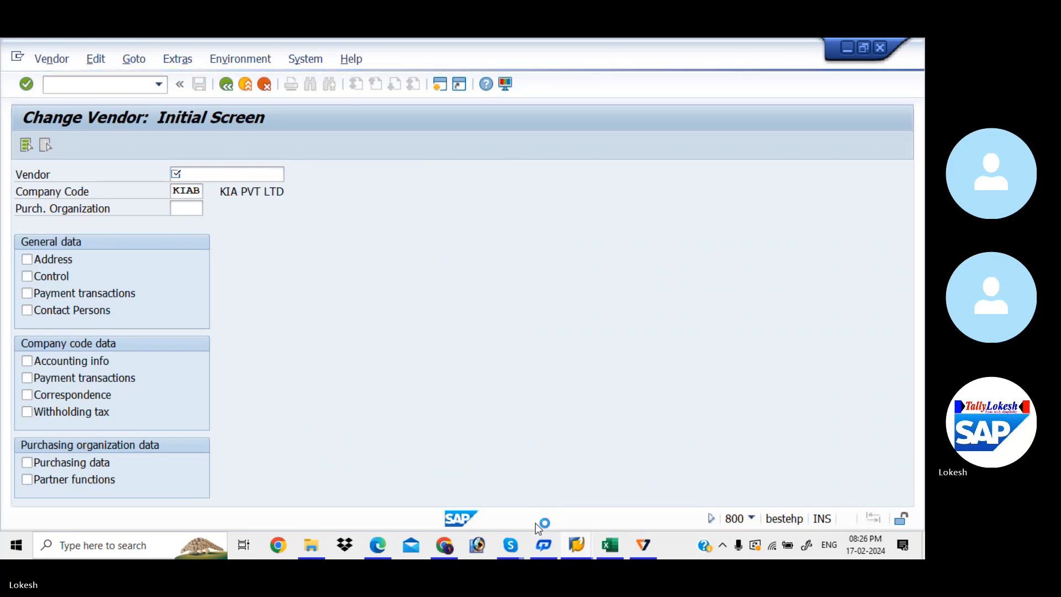
{"action": "mouse_move", "coordinate": [515, 539]}
{"action": "left_click", "coordinate": [497, 483]}
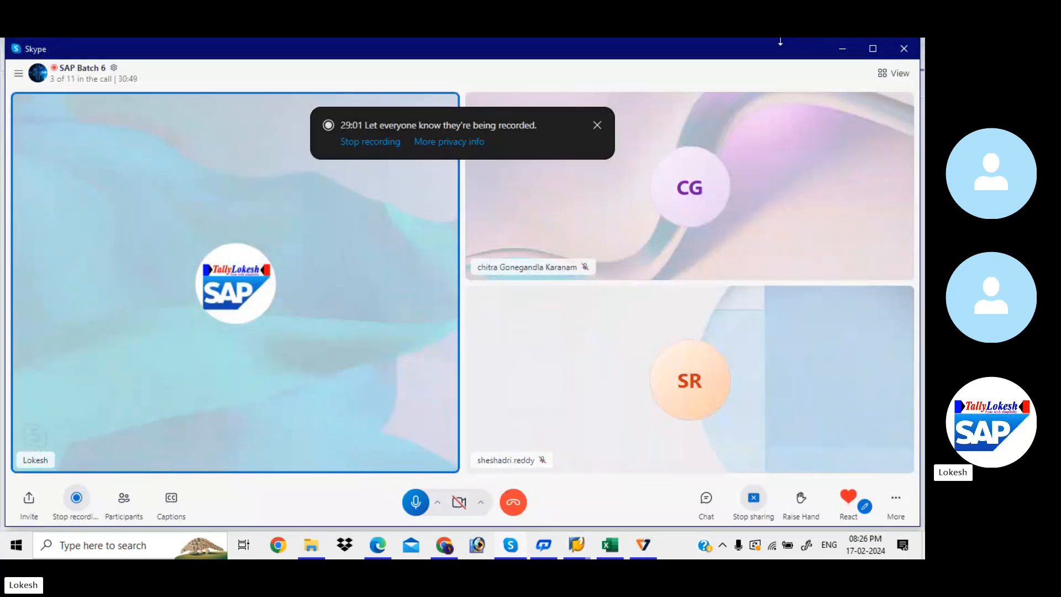
{"action": "left_click", "coordinate": [843, 49]}
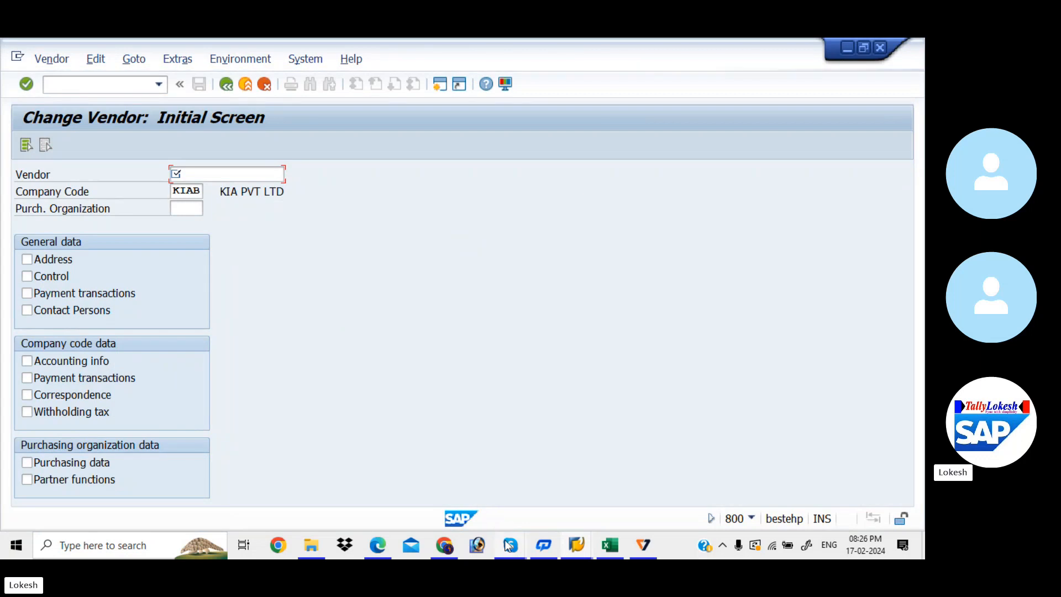
{"action": "mouse_move", "coordinate": [510, 547]}
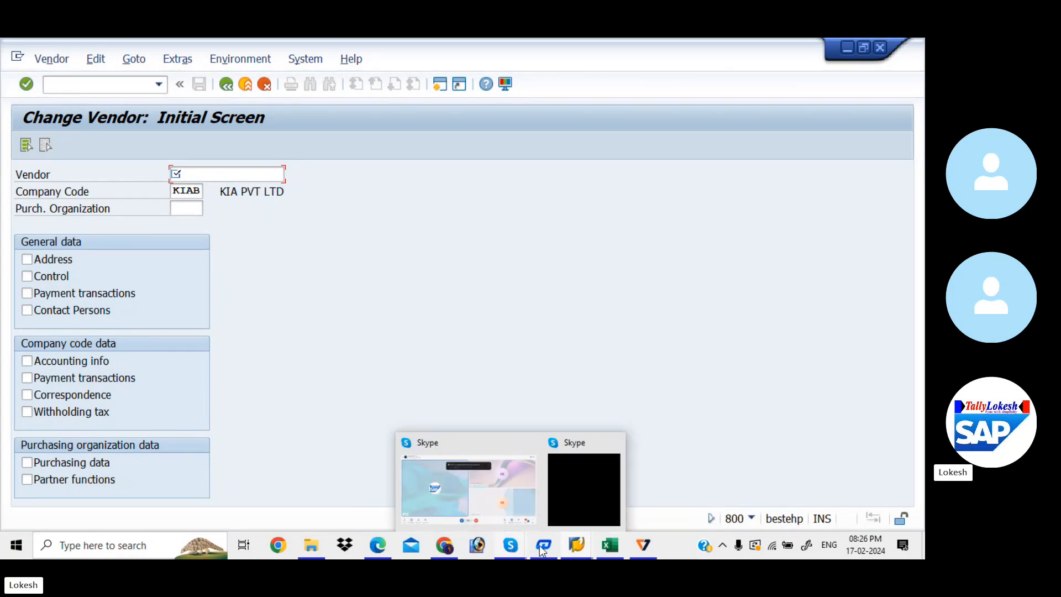
{"action": "mouse_move", "coordinate": [581, 550]}
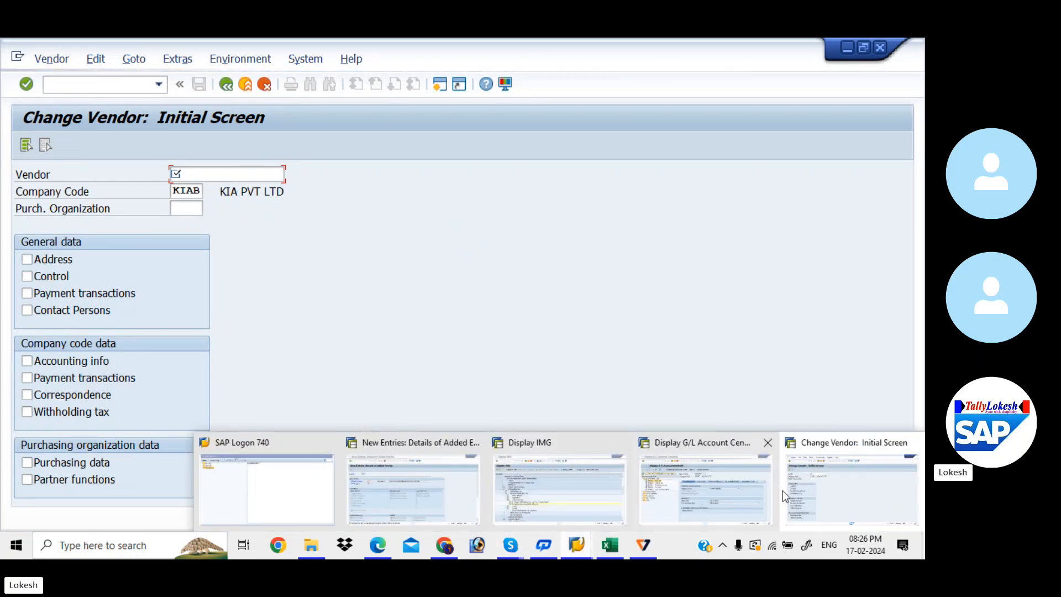
{"action": "left_click", "coordinate": [818, 495]}
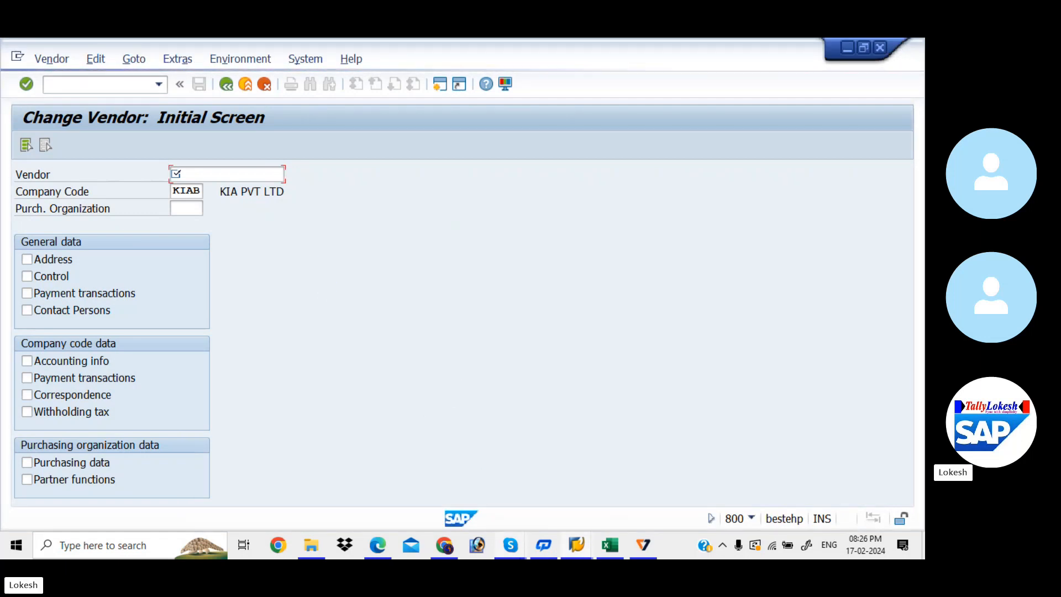
- Log on again from SAP Logon to client 800 as FIUSER42 with the account password, ending any other logons in the system
{"action": "left_click", "coordinate": [580, 553]}
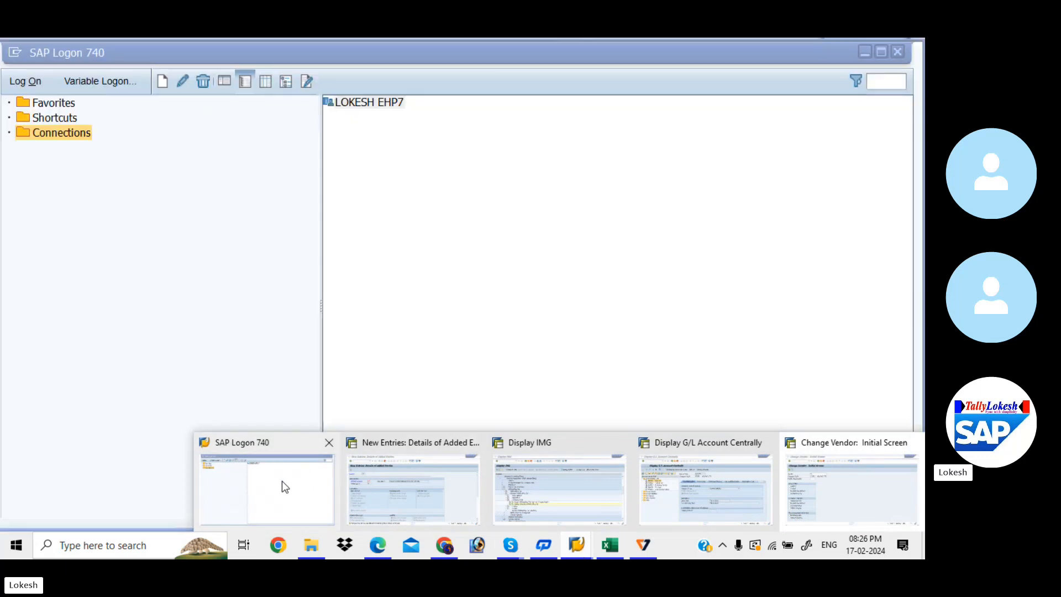
{"action": "left_click", "coordinate": [282, 481]}
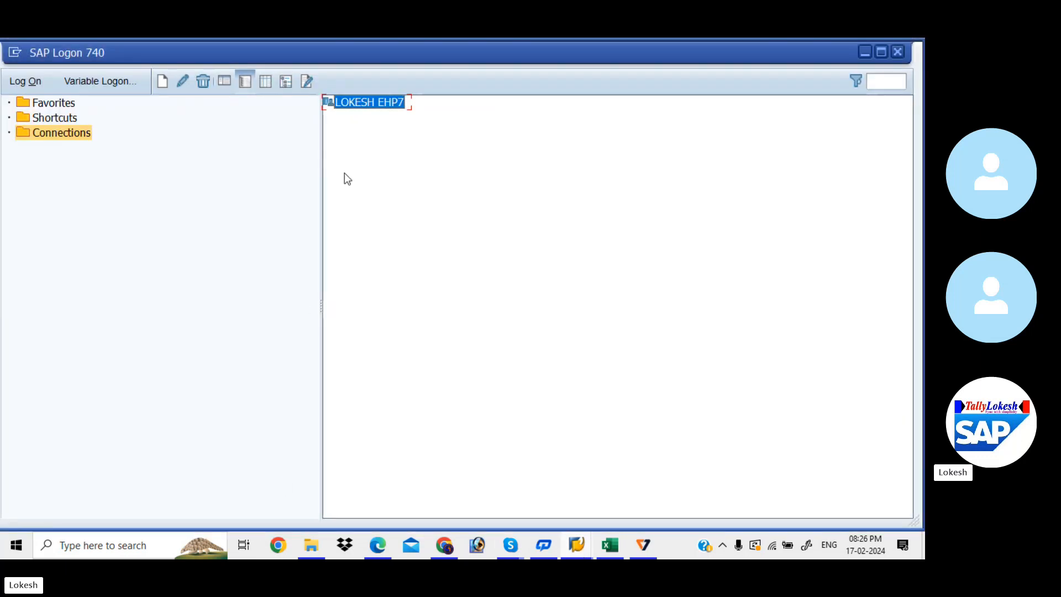
{"action": "double_click", "coordinate": [373, 104]}
{"action": "key", "text": "BackSpace"}
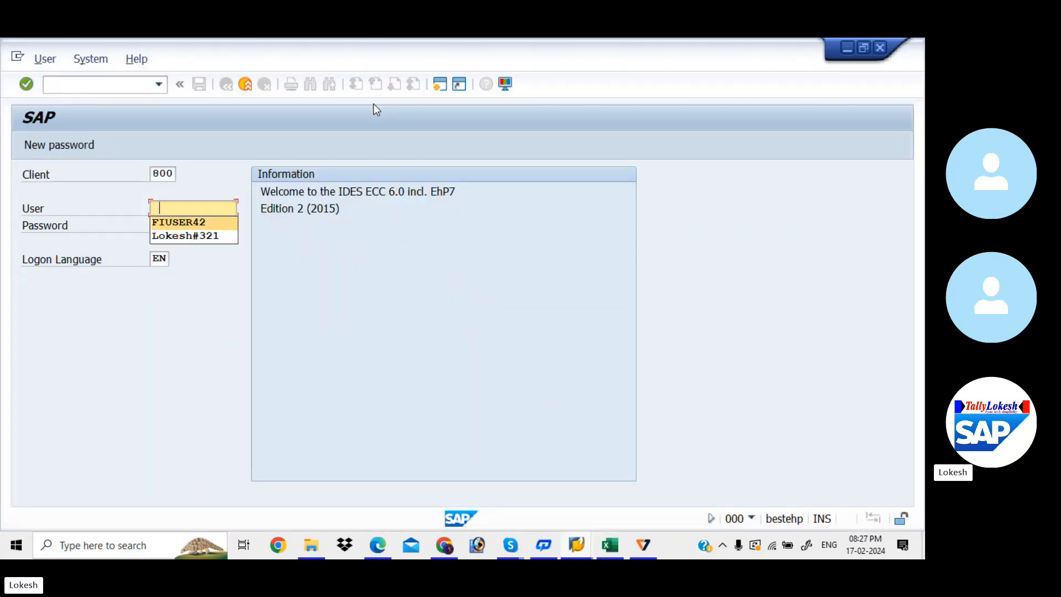
{"action": "key", "text": "Tab"}
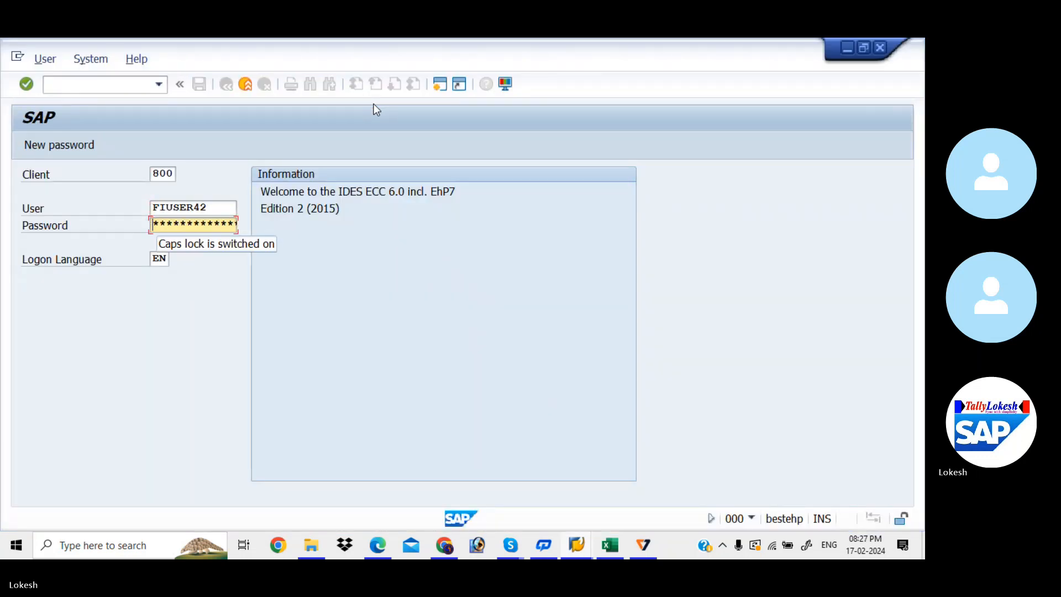
{"action": "key", "text": "Caps_Lock"}
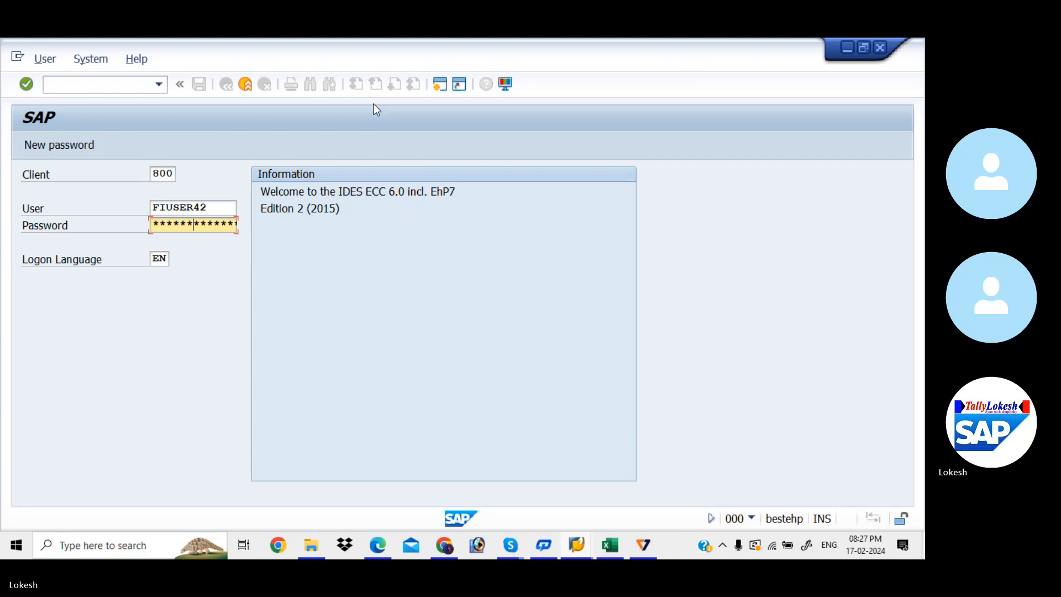
{"action": "key", "text": "Return"}
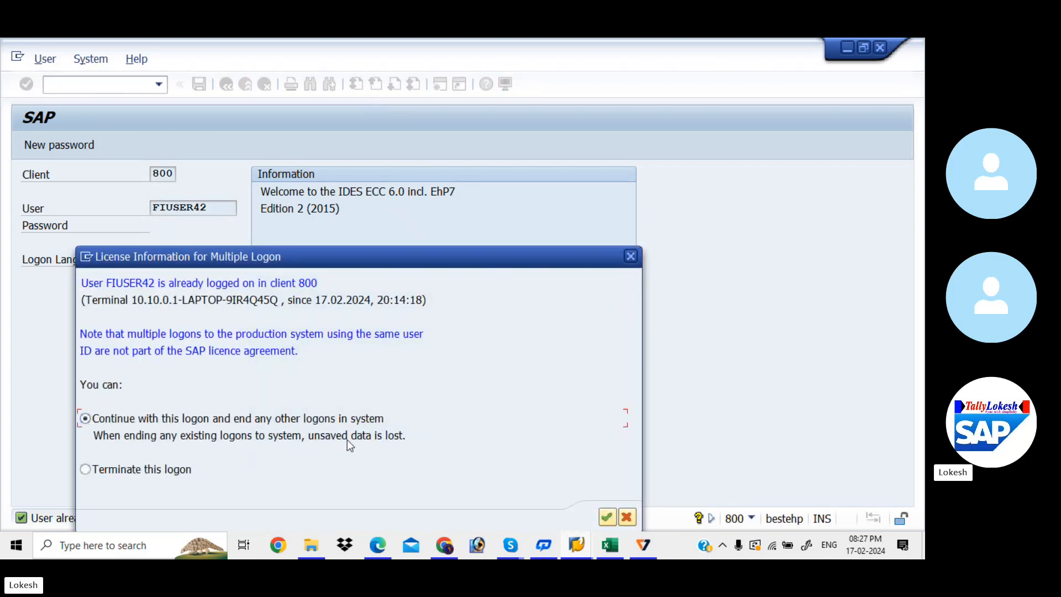
{"action": "left_click", "coordinate": [600, 519]}
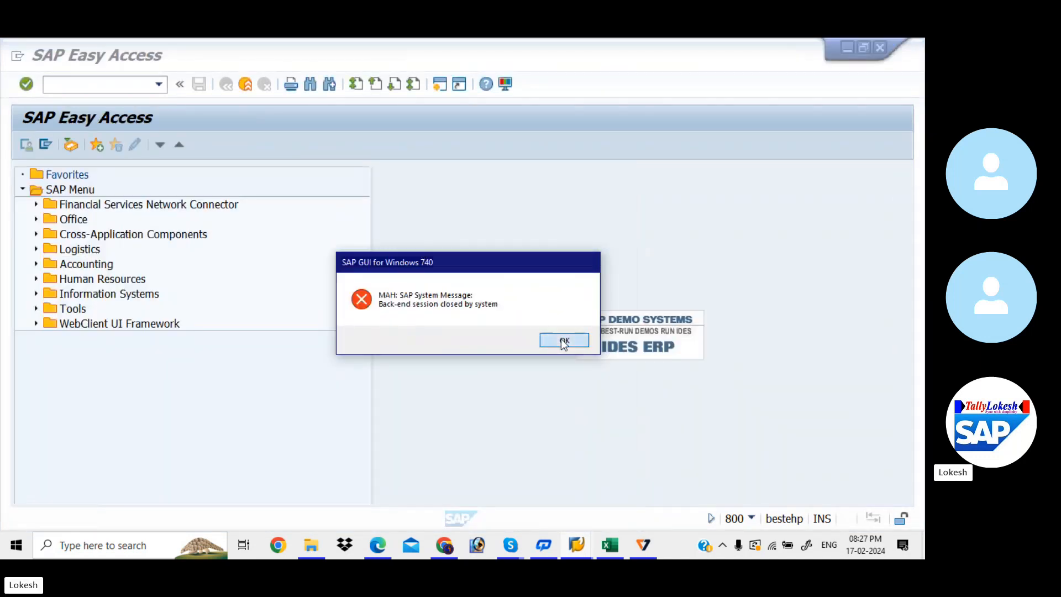
{"action": "left_click", "coordinate": [564, 341]}
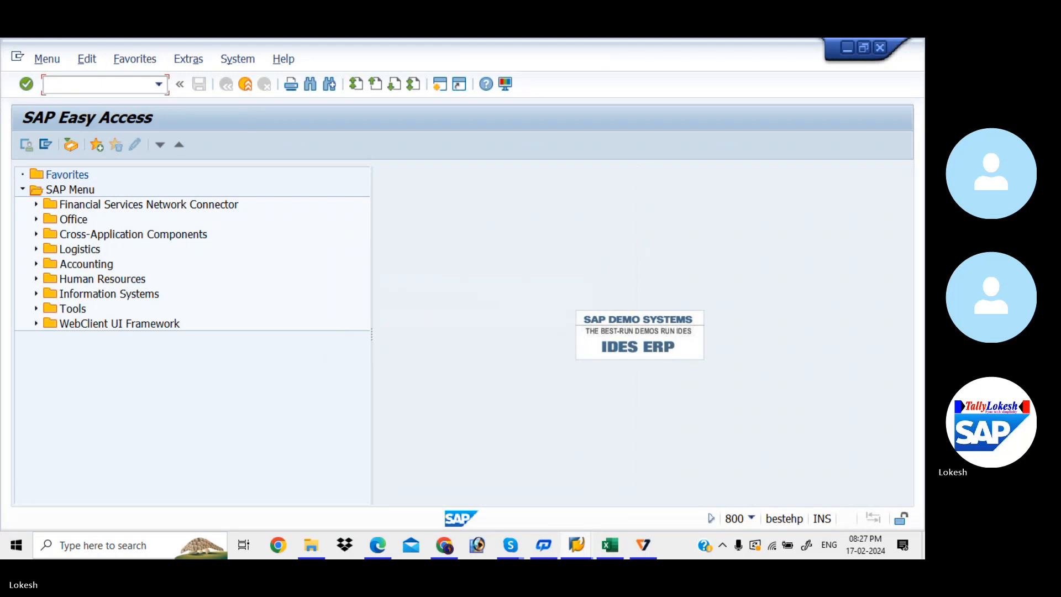
- Start the change vendor transaction XK02, set company code KIAB, and pick vendor KALYAN PVT LTD from the vendor search
{"action": "key", "text": "Return"}
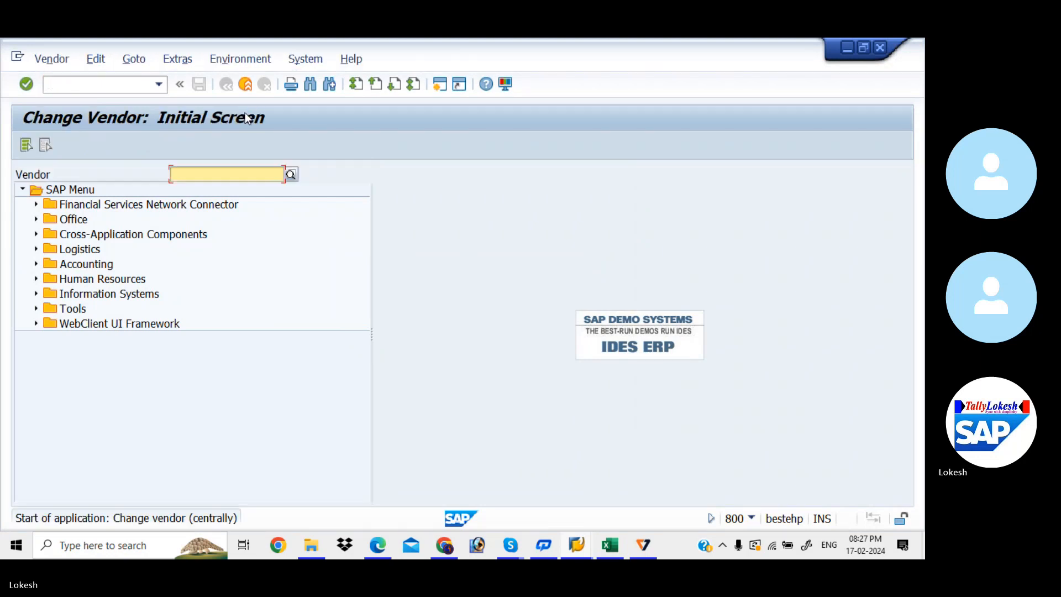
{"action": "key", "text": "Tab"}
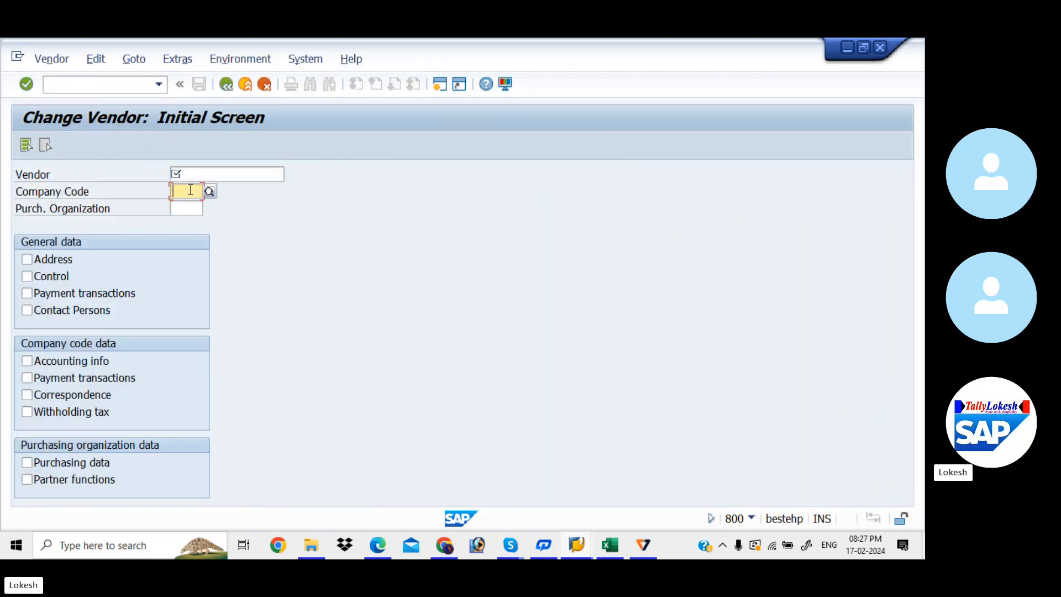
{"action": "type", "text": "KIAB"}
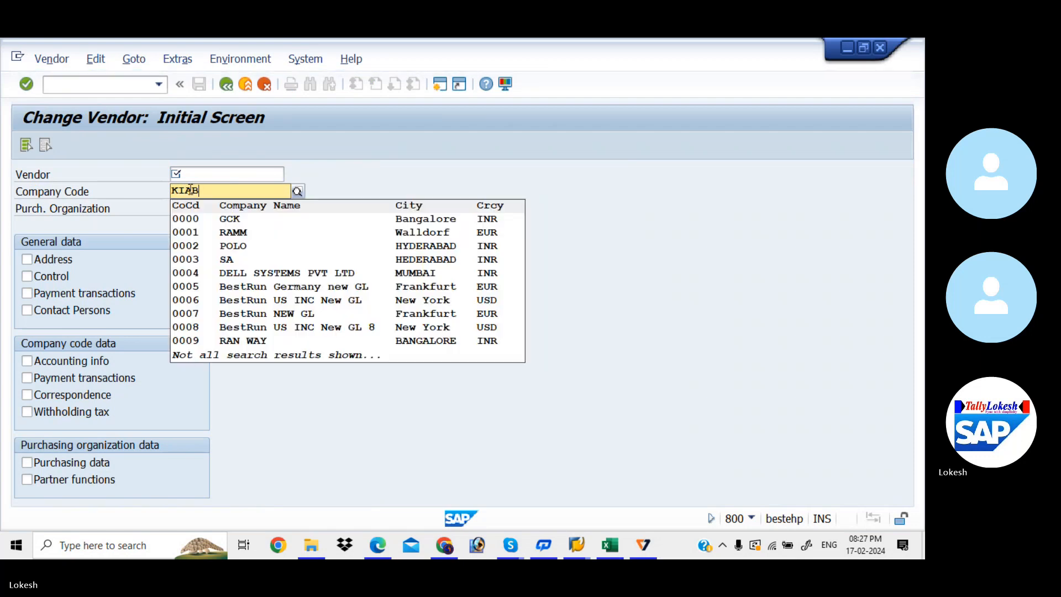
{"action": "key", "text": "Tab"}
{"action": "left_click", "coordinate": [241, 175]}
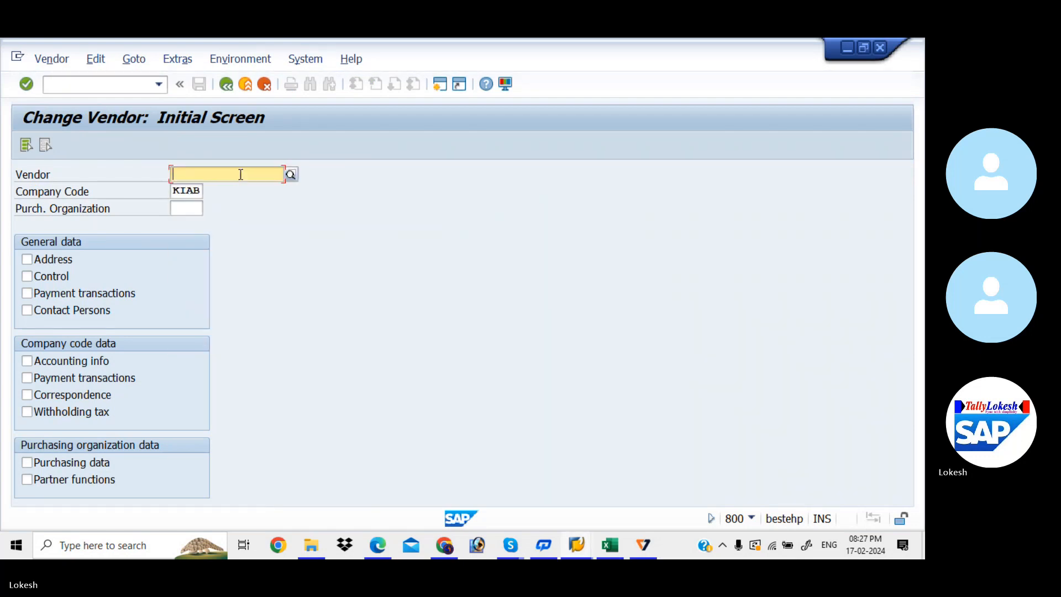
{"action": "left_click", "coordinate": [291, 174]}
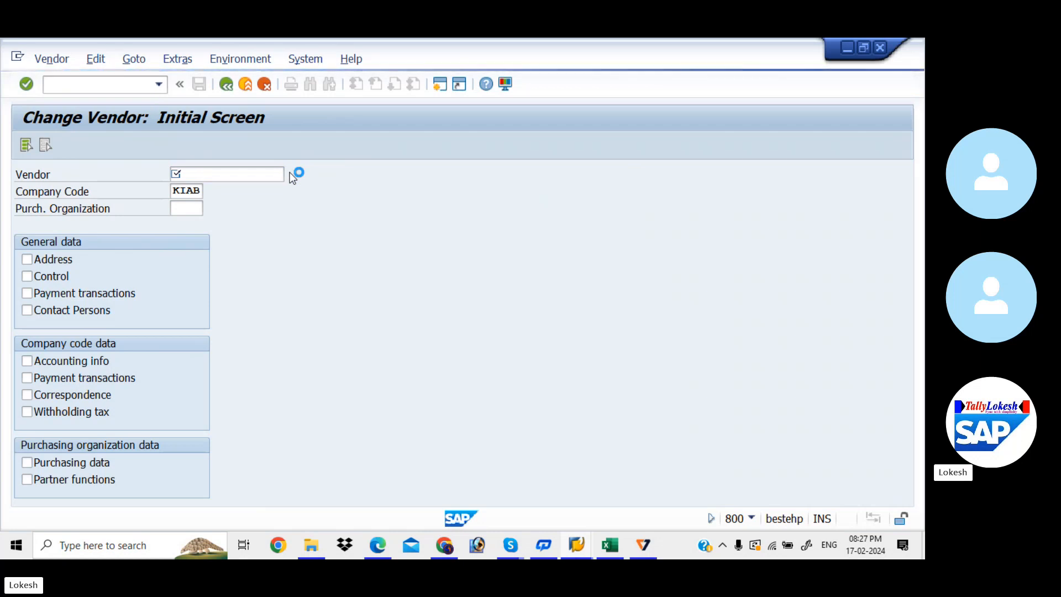
{"action": "key", "text": "Return"}
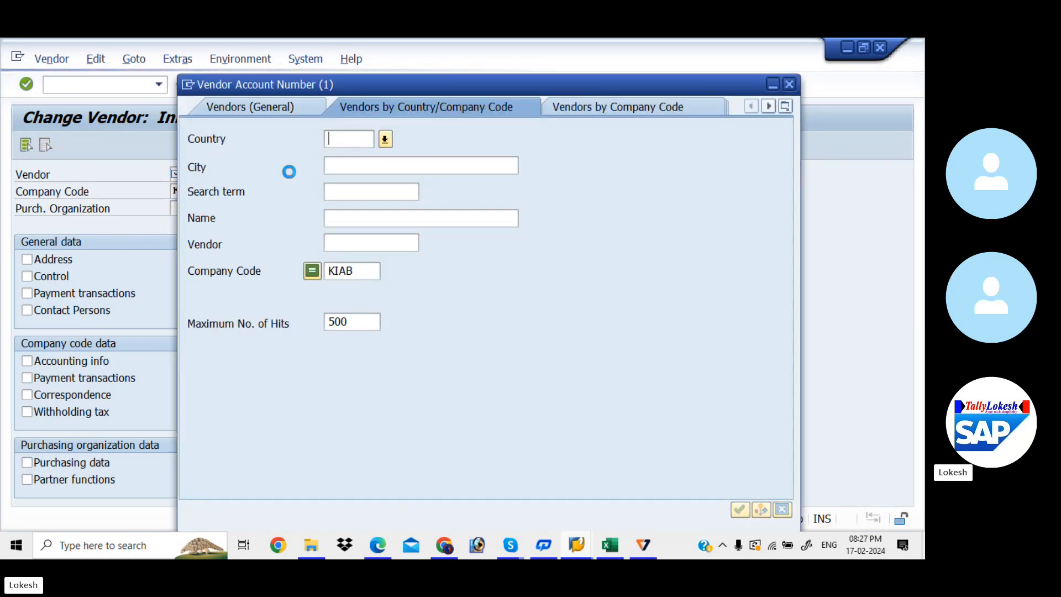
{"action": "double_click", "coordinate": [313, 166]}
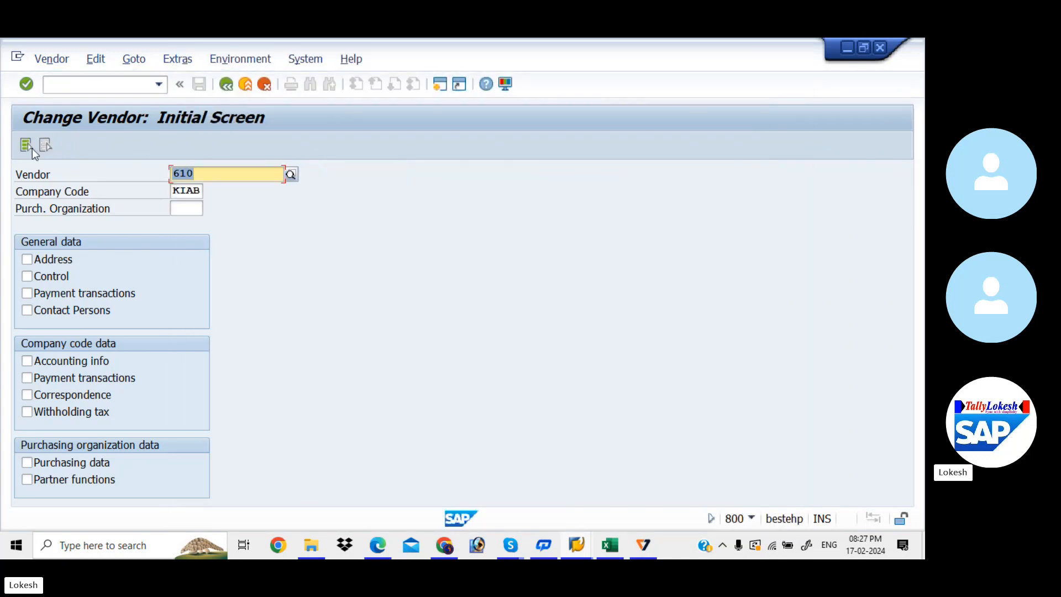
- Select all general and company code data views for the vendor and page through to the withholding tax accounting screen
{"action": "left_click", "coordinate": [28, 147]}
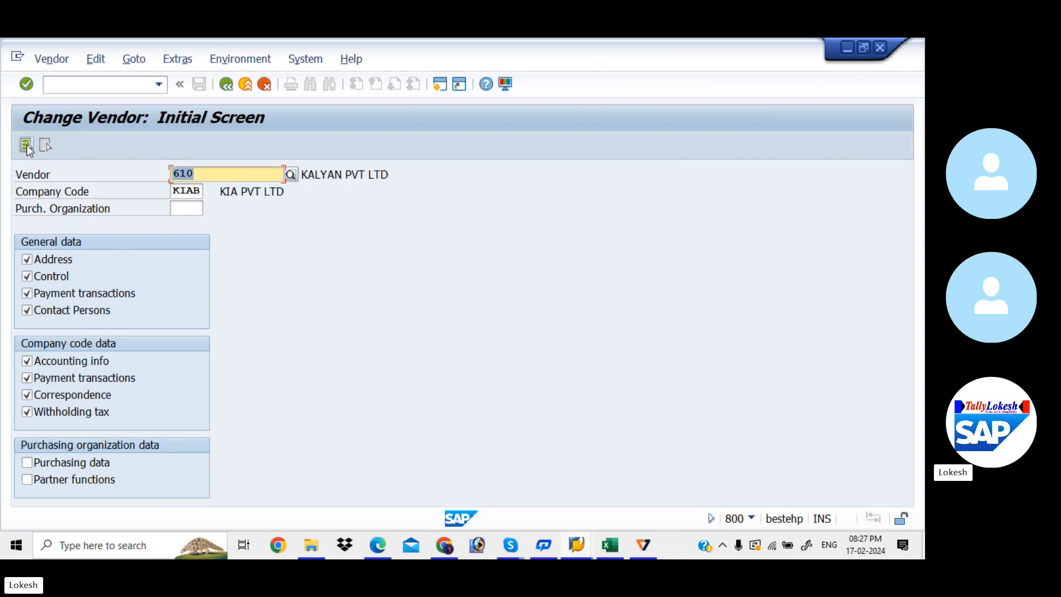
{"action": "key", "text": "Return"}
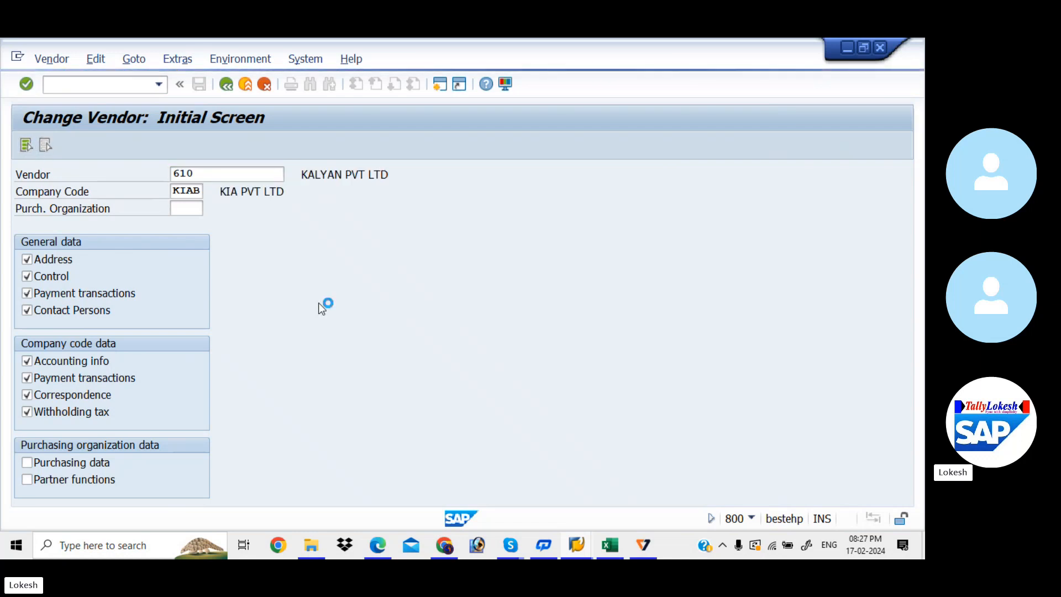
{"action": "key", "text": "Return"}
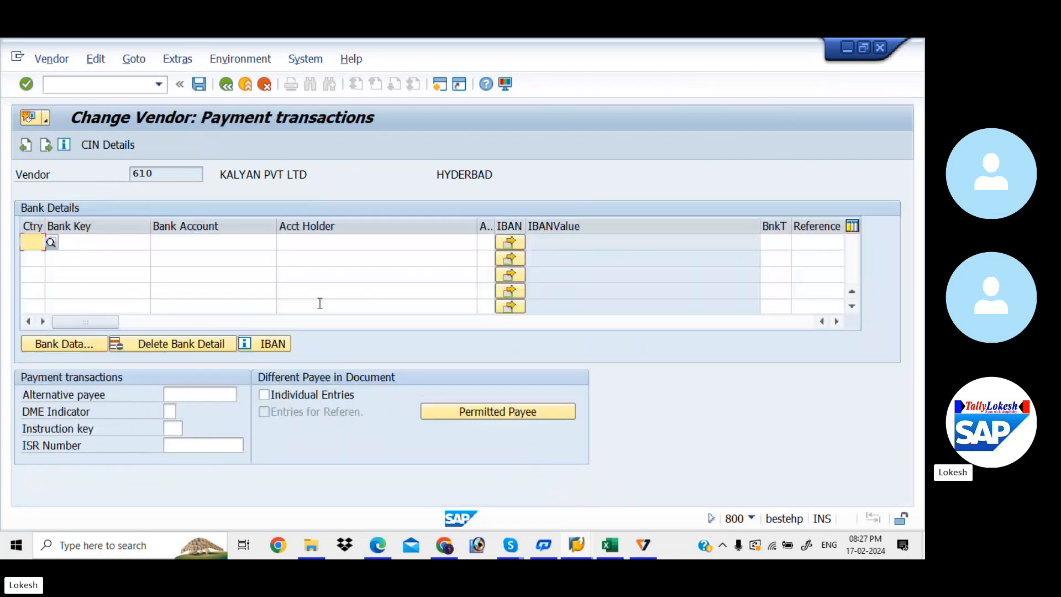
{"action": "key", "text": "Return"}
{"action": "key", "text": "Return"}
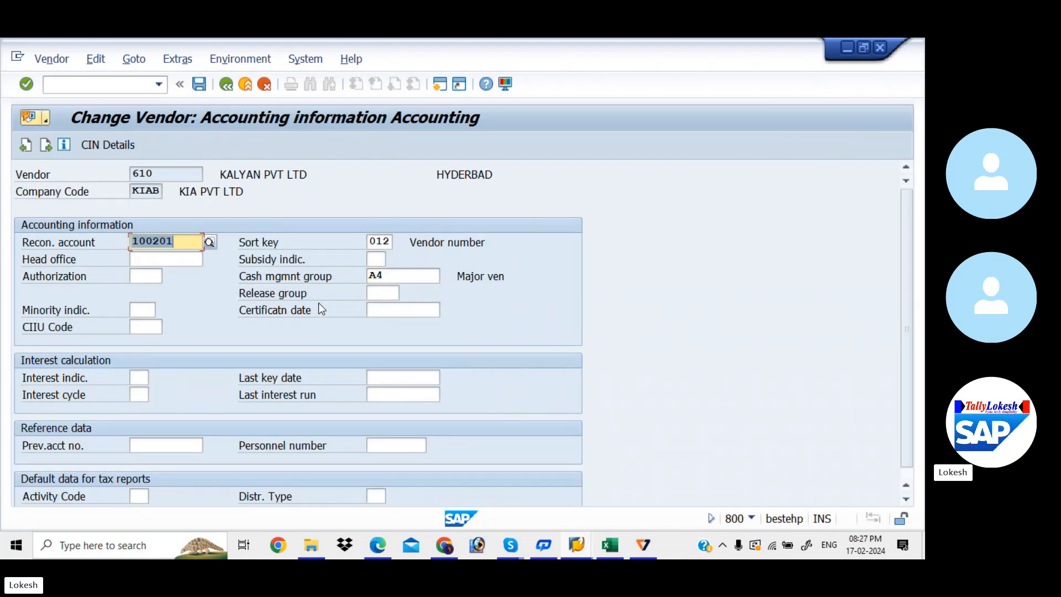
{"action": "key", "text": "Return"}
{"action": "key", "text": "Return"}
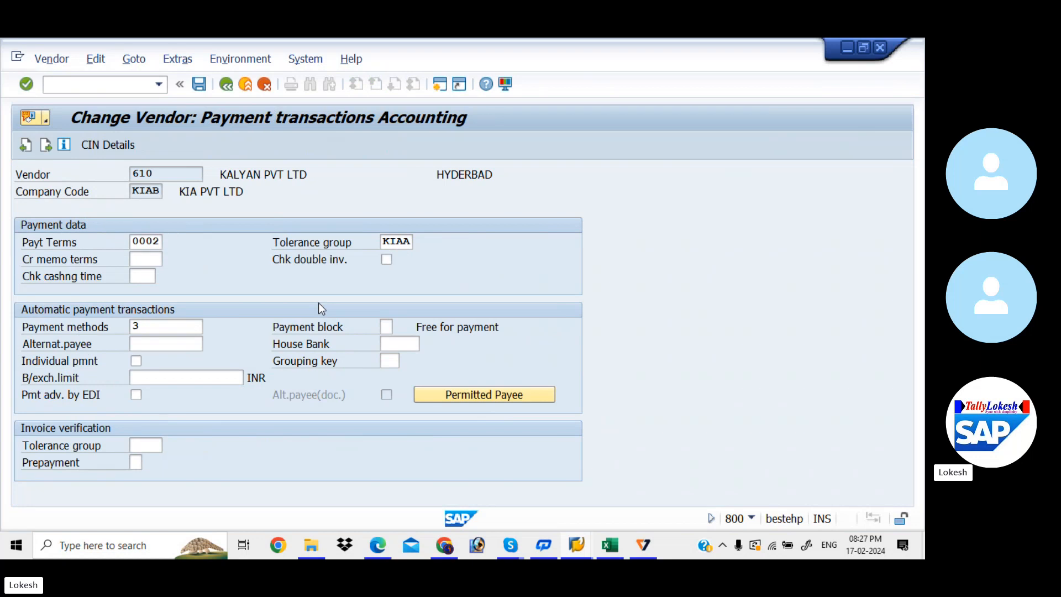
{"action": "key", "text": "Return"}
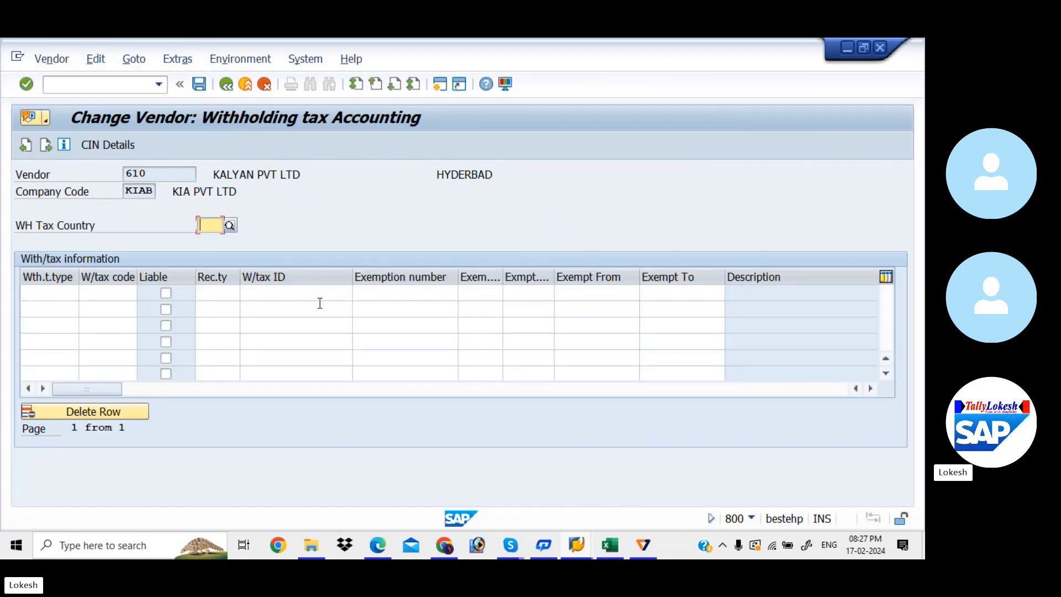
- Assign withholding tax type KI with tax code T1 and type KA with tax code T2 to the vendor
{"action": "left_click", "coordinate": [66, 293]}
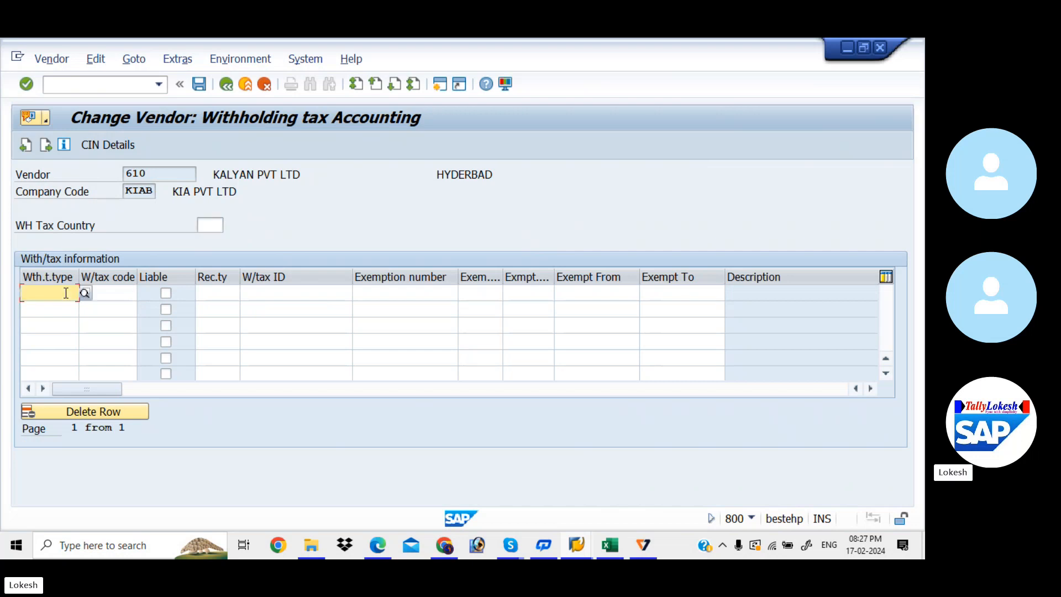
{"action": "type", "text": "KI"}
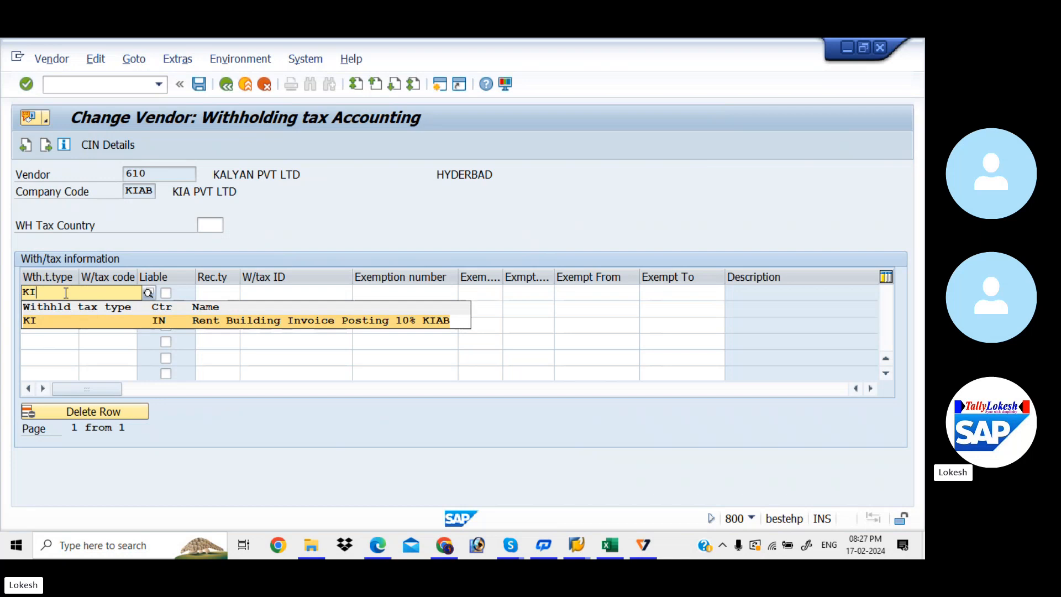
{"action": "key", "text": "Tab"}
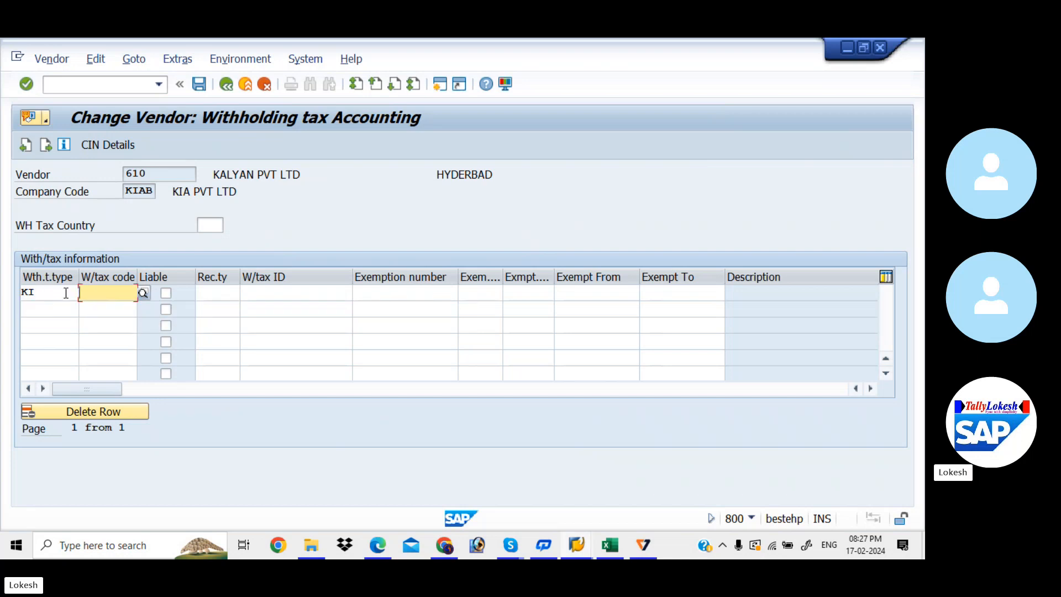
{"action": "type", "text": "T1"}
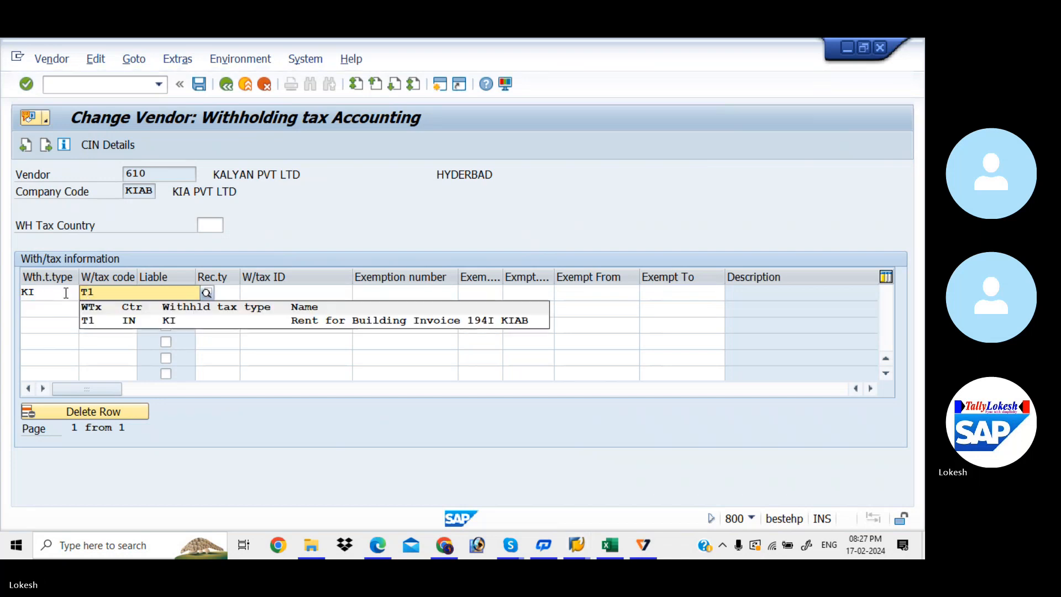
{"action": "key", "text": "Tab"}
{"action": "left_click", "coordinate": [49, 310]}
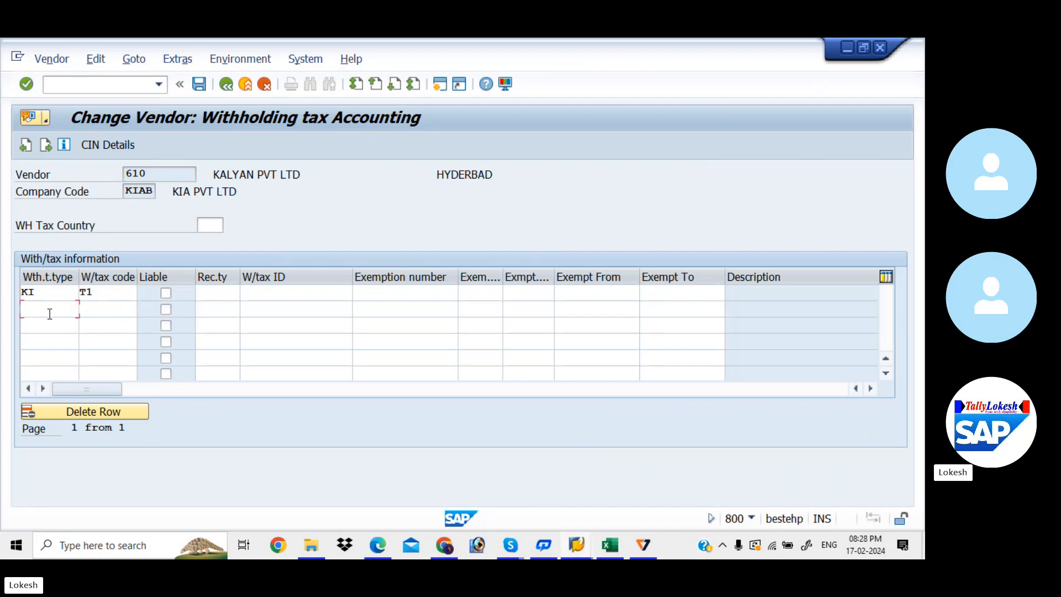
{"action": "type", "text": "KA"}
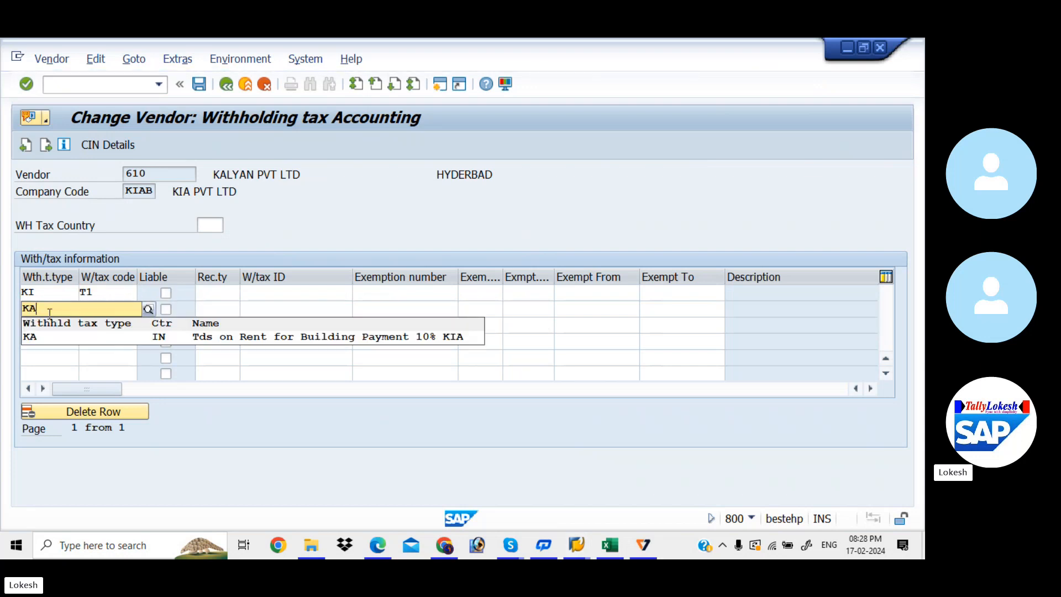
{"action": "key", "text": "Tab"}
{"action": "type", "text": "T2"}
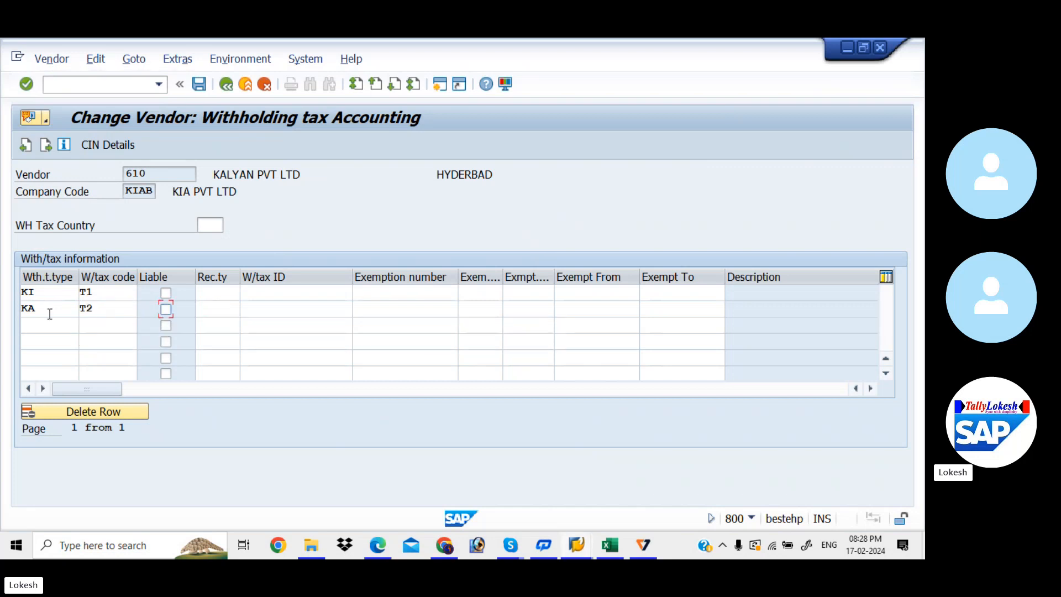
- Set recipient type CO for both withholding tax rows and the withholding tax country to IN
{"action": "left_click", "coordinate": [236, 293]}
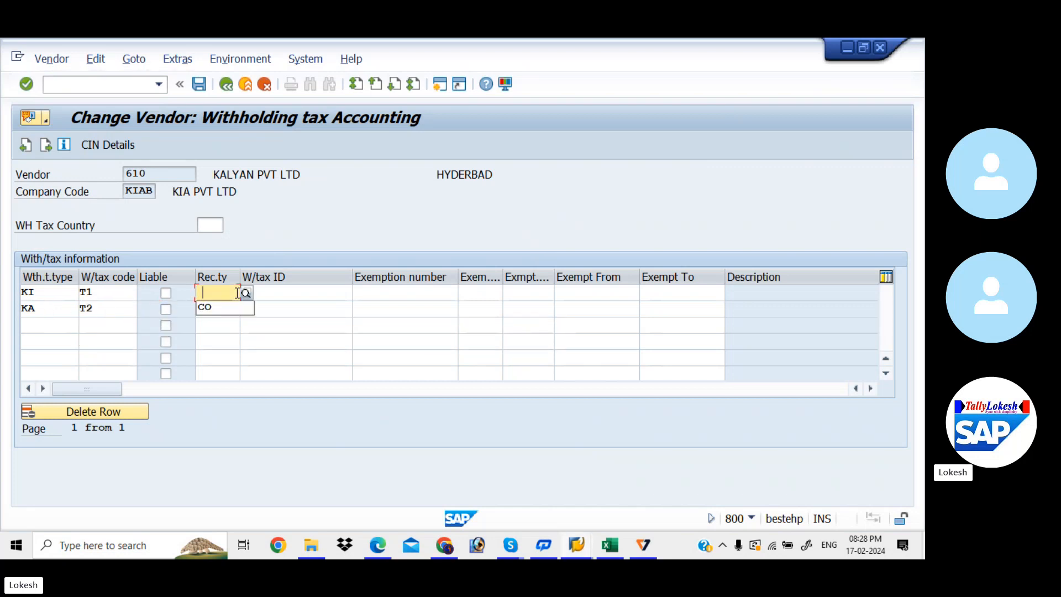
{"action": "key", "text": "Down"}
{"action": "key", "text": "Return"}
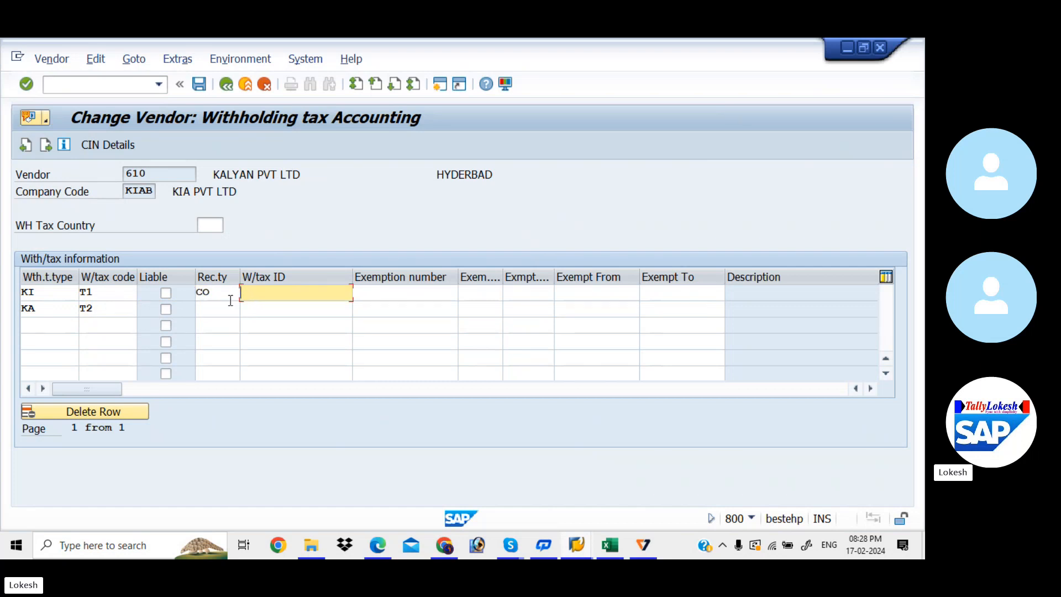
{"action": "left_click", "coordinate": [223, 309]}
{"action": "key", "text": "Down"}
{"action": "key", "text": "Return"}
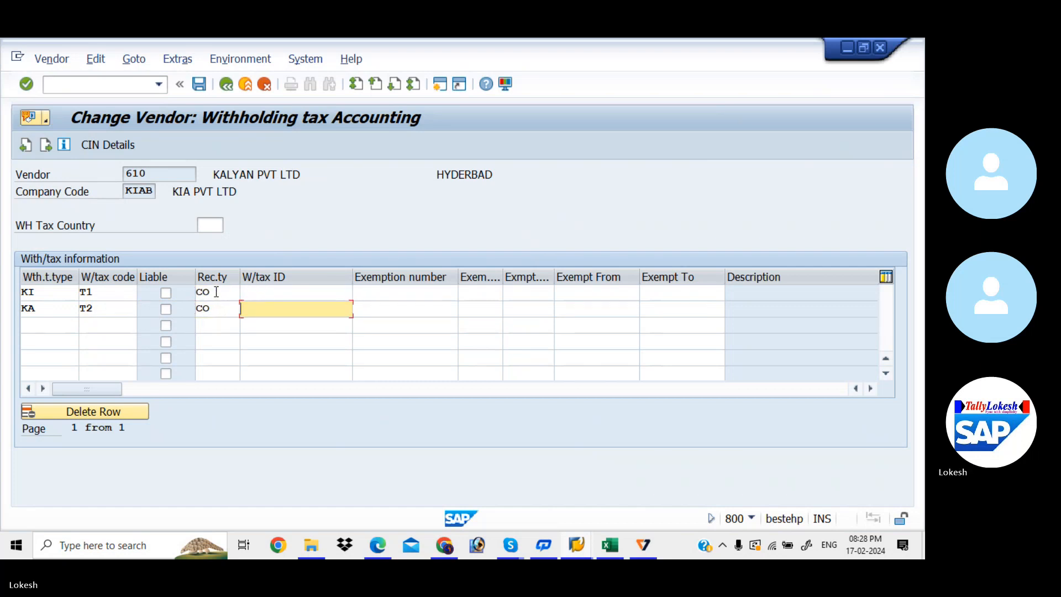
{"action": "left_click", "coordinate": [204, 225]}
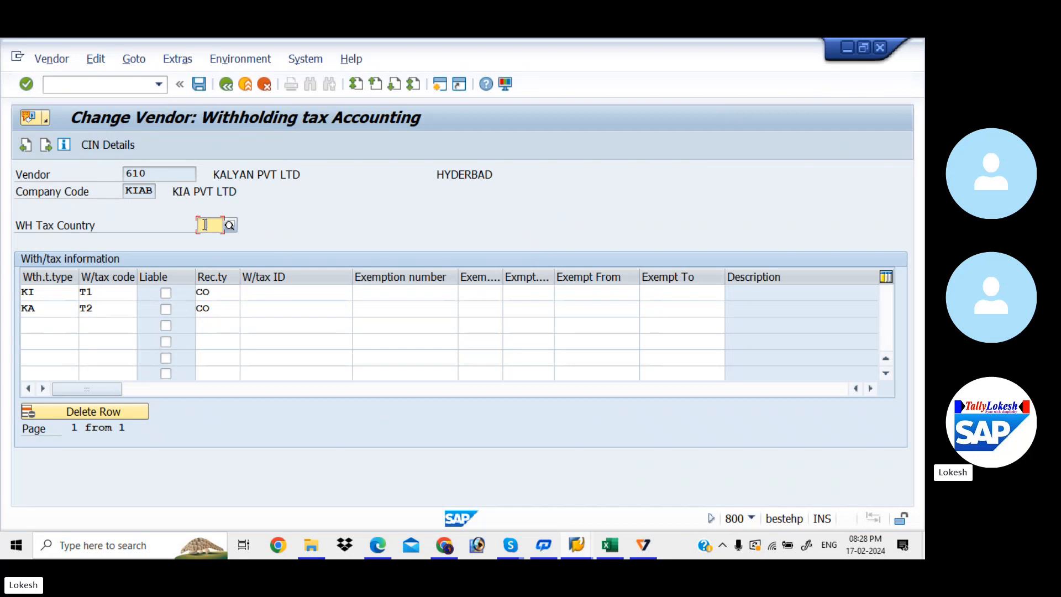
{"action": "type", "text": "IN"}
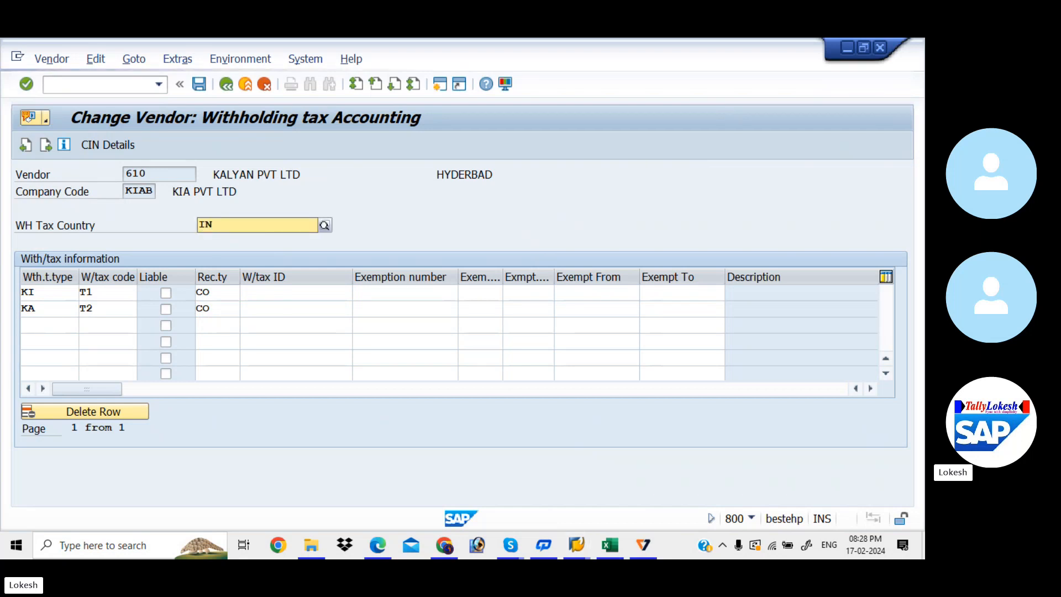
{"action": "key", "text": "Return"}
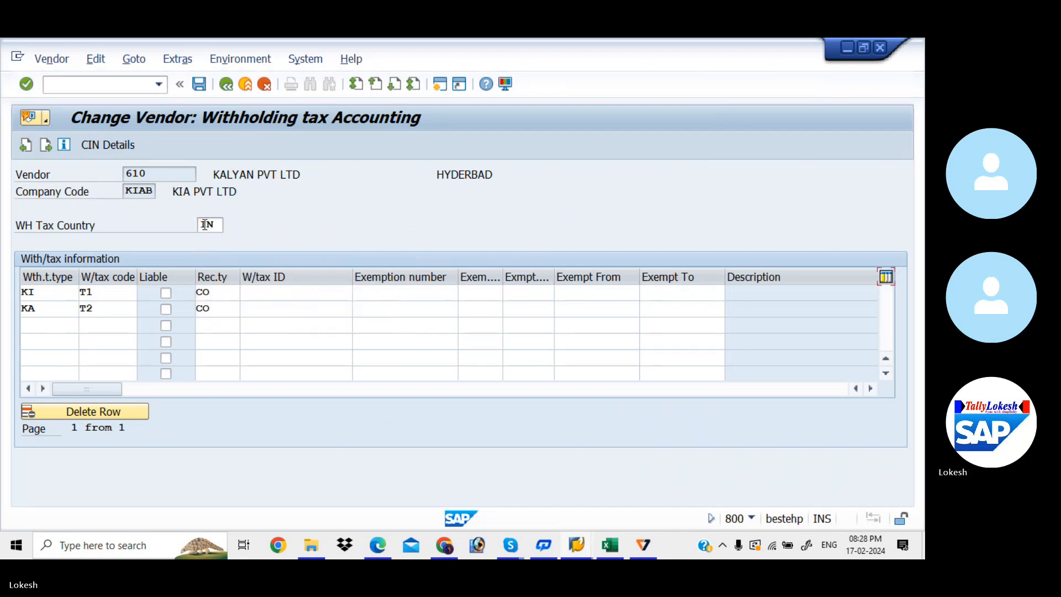
- Enter the vendor's PAN number in the withholding tax section of the CIN details, return, and save the vendor changes
{"action": "left_click", "coordinate": [105, 143]}
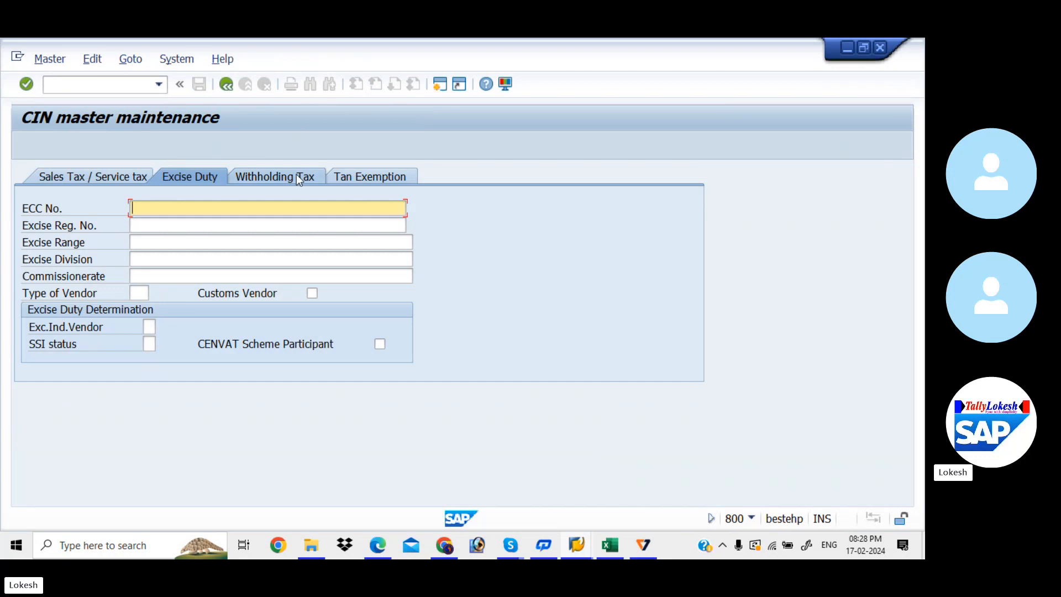
{"action": "left_click", "coordinate": [296, 174]}
{"action": "left_click", "coordinate": [223, 213]}
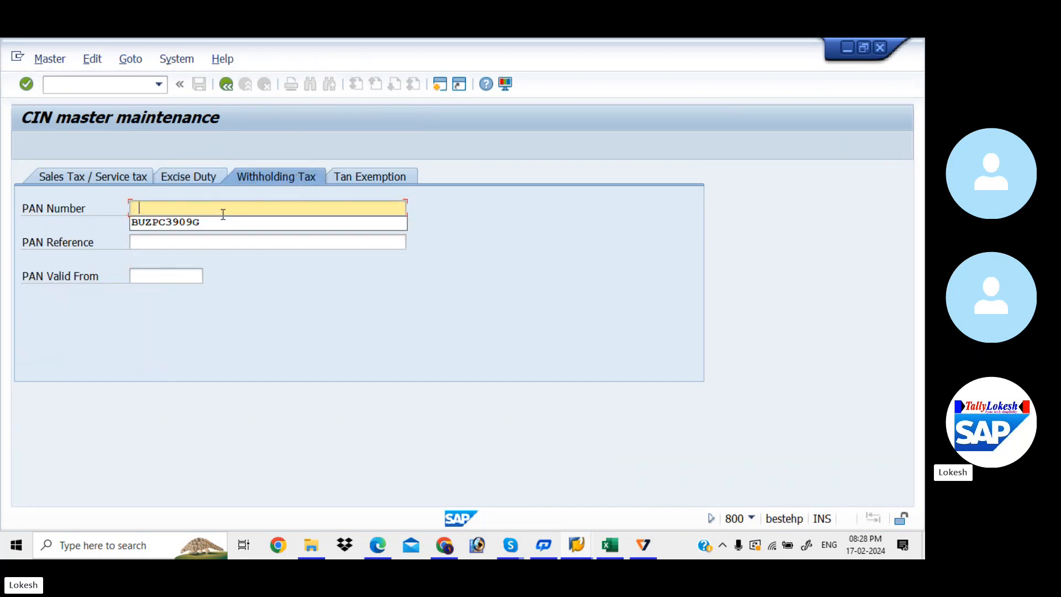
{"action": "left_click", "coordinate": [204, 223]}
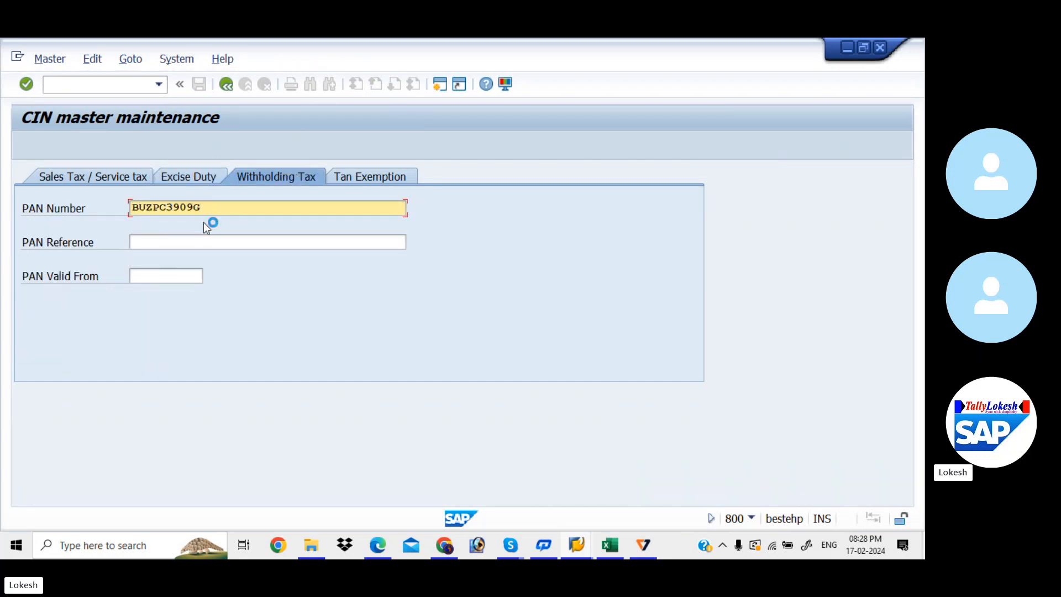
{"action": "left_click", "coordinate": [227, 90]}
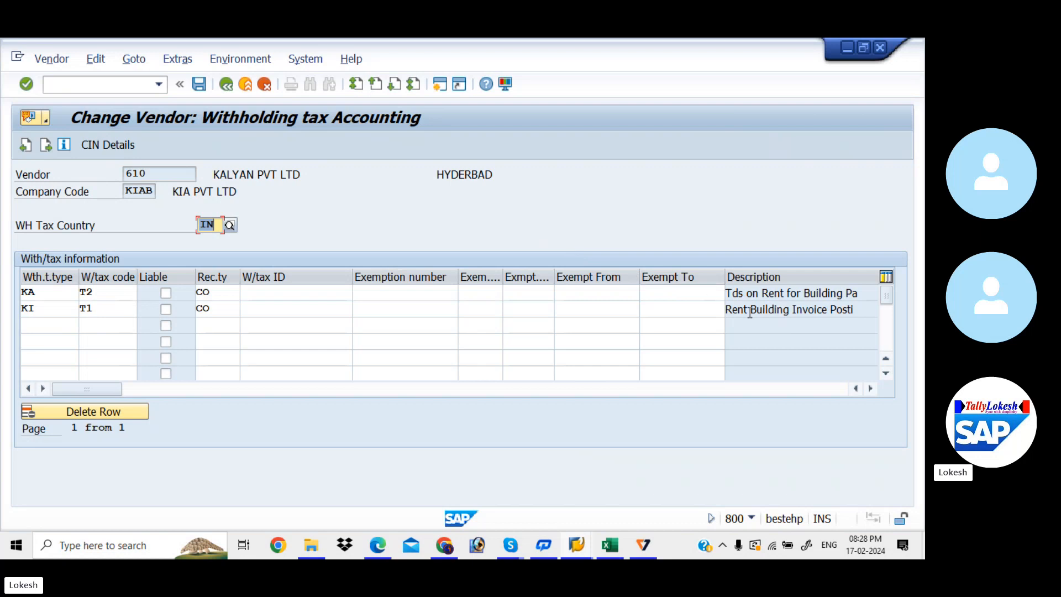
{"action": "left_click", "coordinate": [201, 84]}
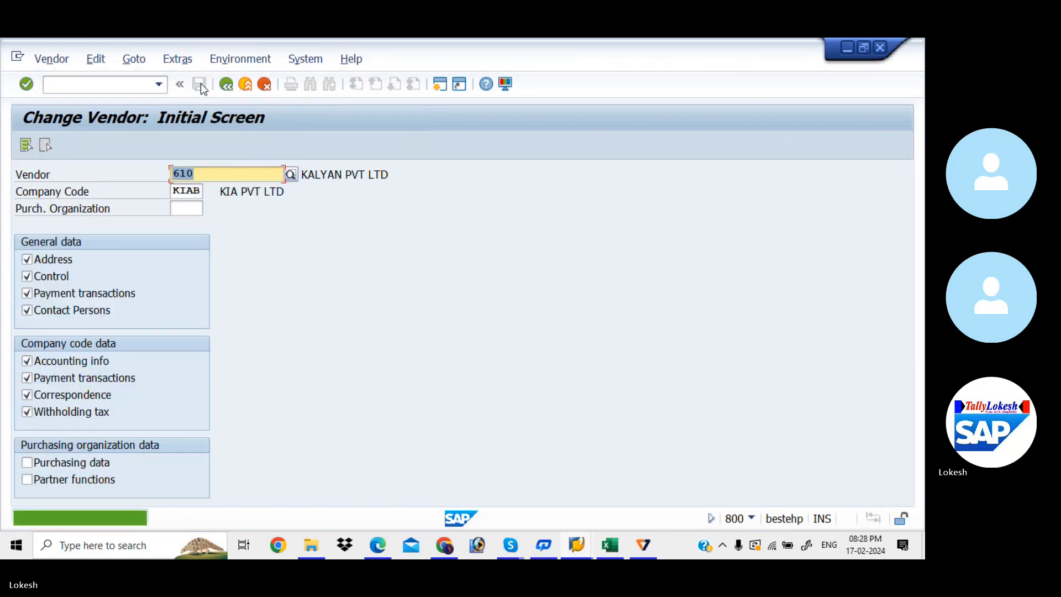
- Start vendor invoice entry with /NFB60 and pick vendor KALYAN PVT LTD from the company code KIAB vendor search
{"action": "left_click", "coordinate": [123, 85]}
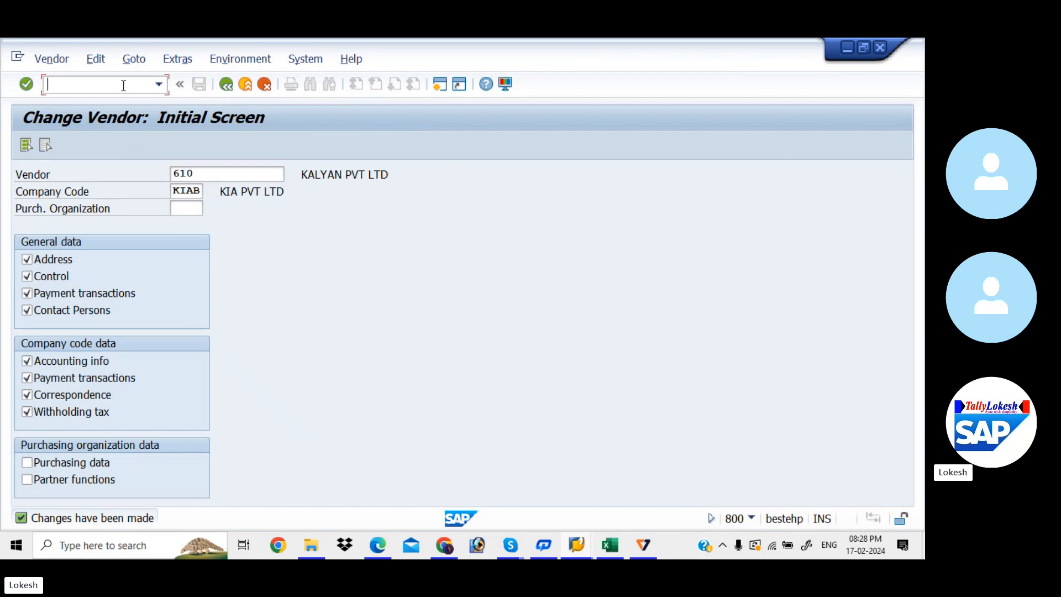
{"action": "type", "text": "/NFB60"}
{"action": "key", "text": "Return"}
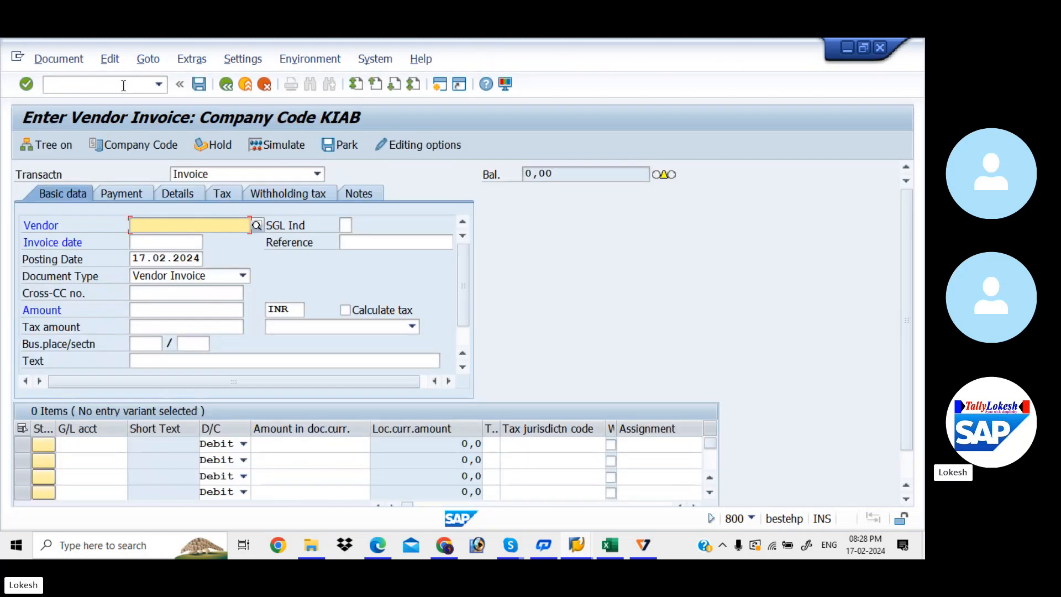
{"action": "left_click", "coordinate": [257, 225]}
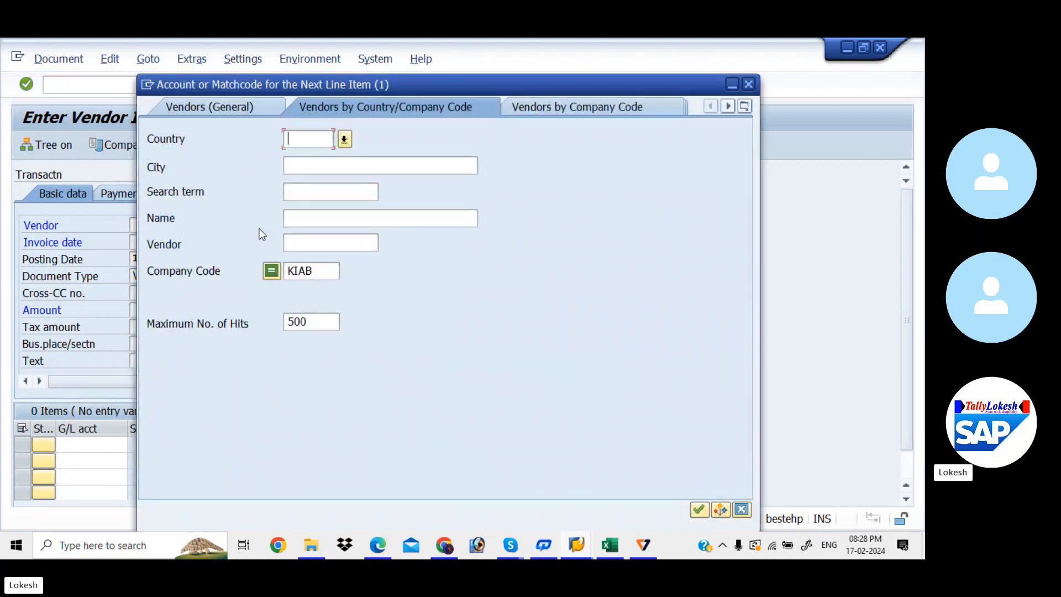
{"action": "key", "text": "Return"}
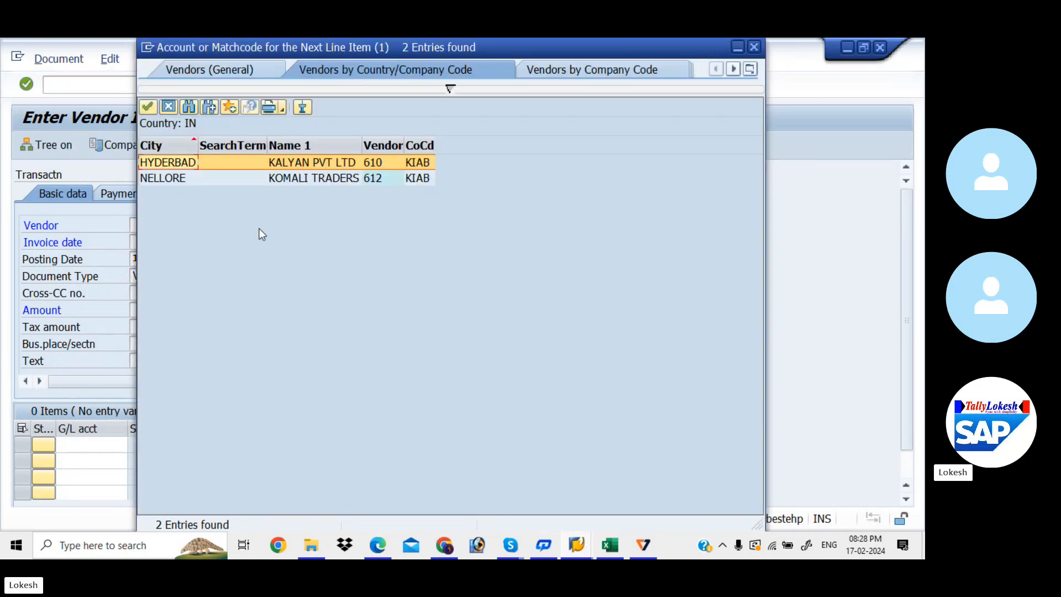
{"action": "key", "text": "Return"}
{"action": "key", "text": "Tab"}
{"action": "key", "text": "Tab"}
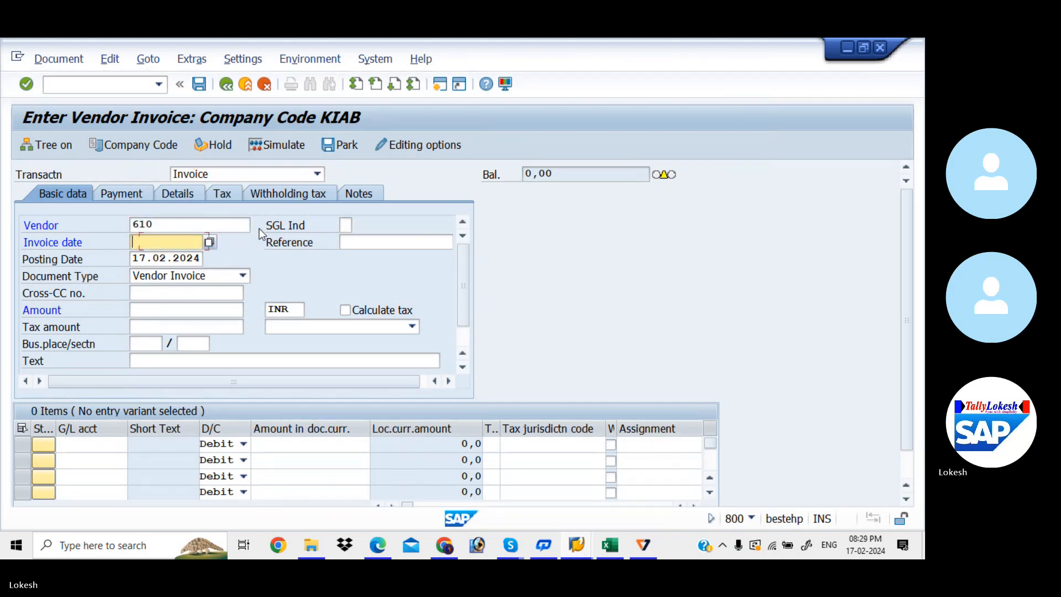
- Set the invoice date to 17.02.2024 and the reference to VEN-006
{"action": "type", "text": "17.02.2024"}
{"action": "key", "text": "Tab"}
{"action": "key", "text": "BackSpace"}
{"action": "key", "text": "Down"}
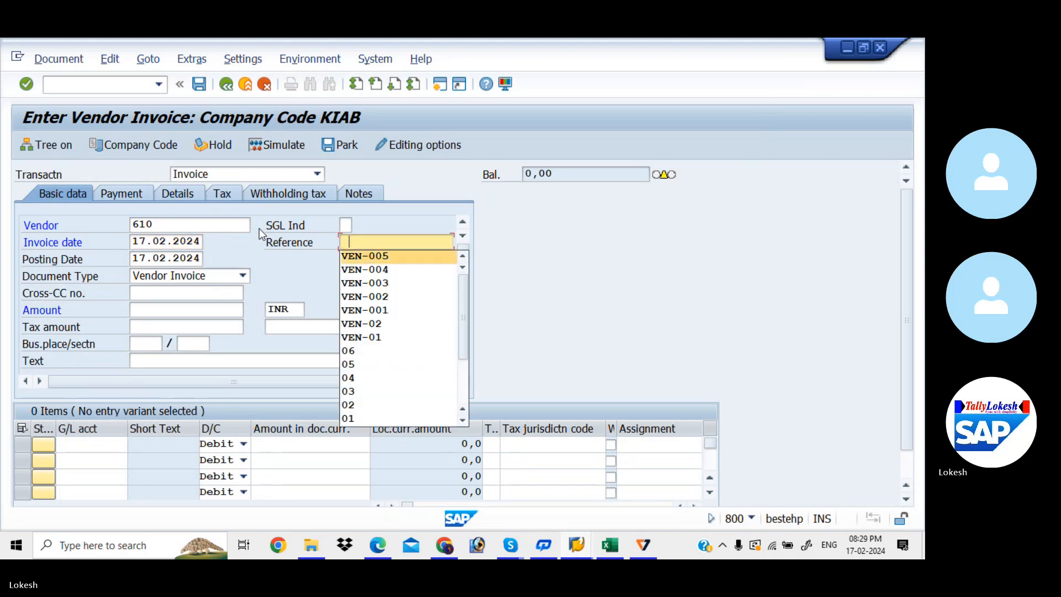
{"action": "key", "text": "Return"}
{"action": "left_click", "coordinate": [411, 239]}
{"action": "key", "text": "BackSpace"}
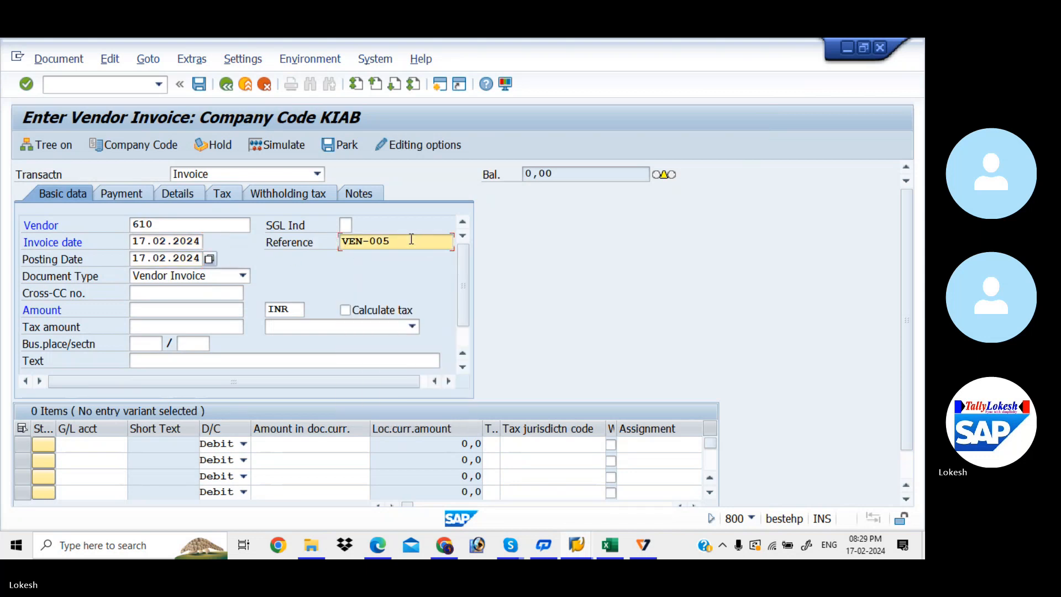
{"action": "type", "text": "6"}
{"action": "key", "text": "Return"}
{"action": "key", "text": "Tab"}
{"action": "key", "text": "Tab"}
{"action": "key", "text": "Tab"}
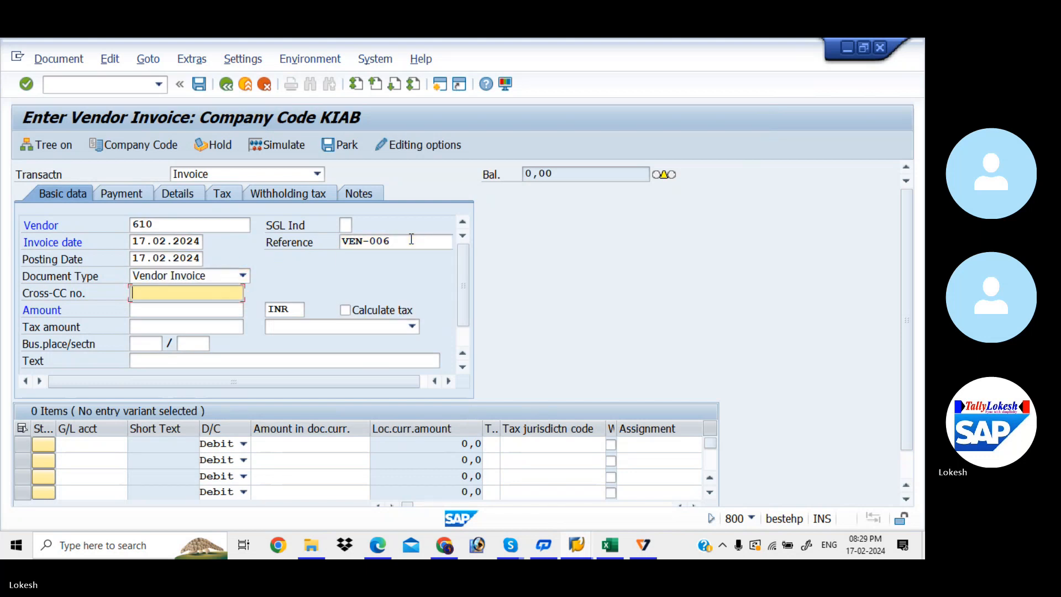
- Set the invoice amount to 50000 INR and the text to VENDOR INVOICE
{"action": "type", "text": "5"}
{"action": "key", "text": "Down"}
{"action": "key", "text": "Tab"}
{"action": "key", "text": "Tab"}
{"action": "key", "text": "Tab"}
{"action": "key", "text": "Tab"}
{"action": "key", "text": "Tab"}
{"action": "key", "text": "Tab"}
{"action": "key", "text": "Tab"}
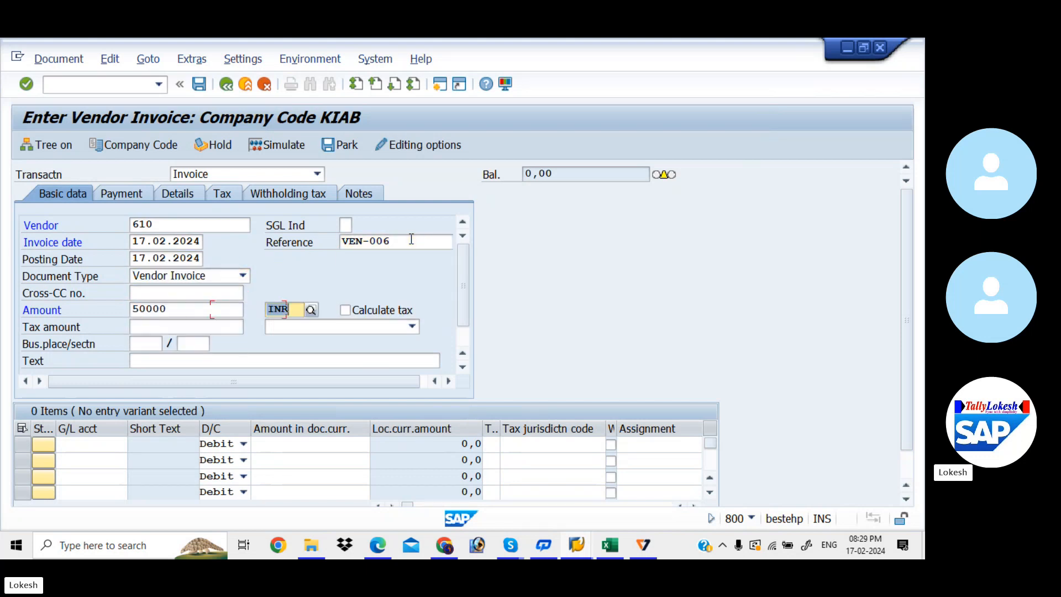
{"action": "key", "text": "Down"}
{"action": "key", "text": "Down"}
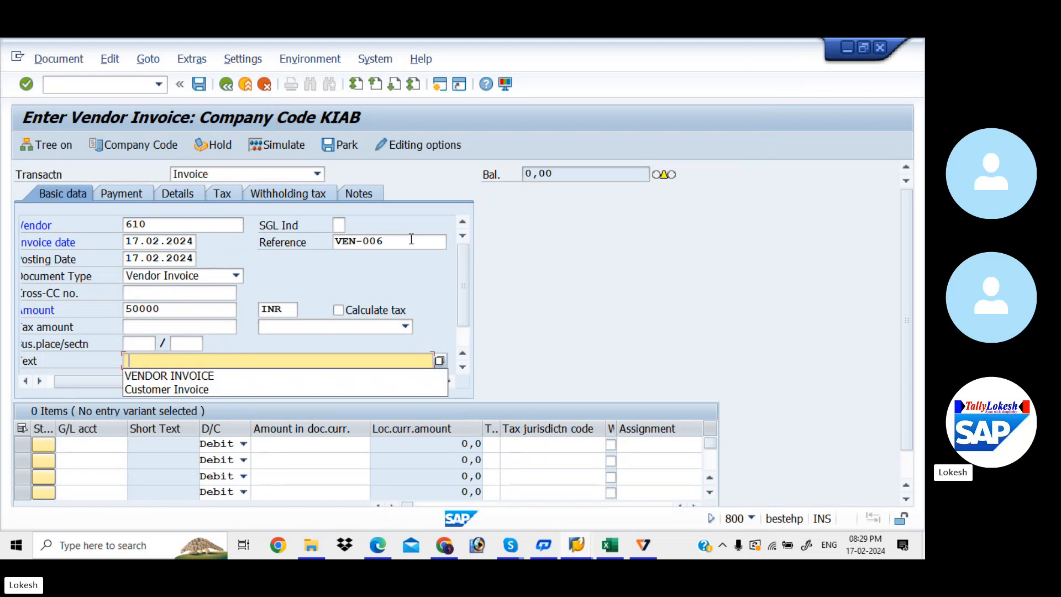
{"action": "key", "text": "Tab"}
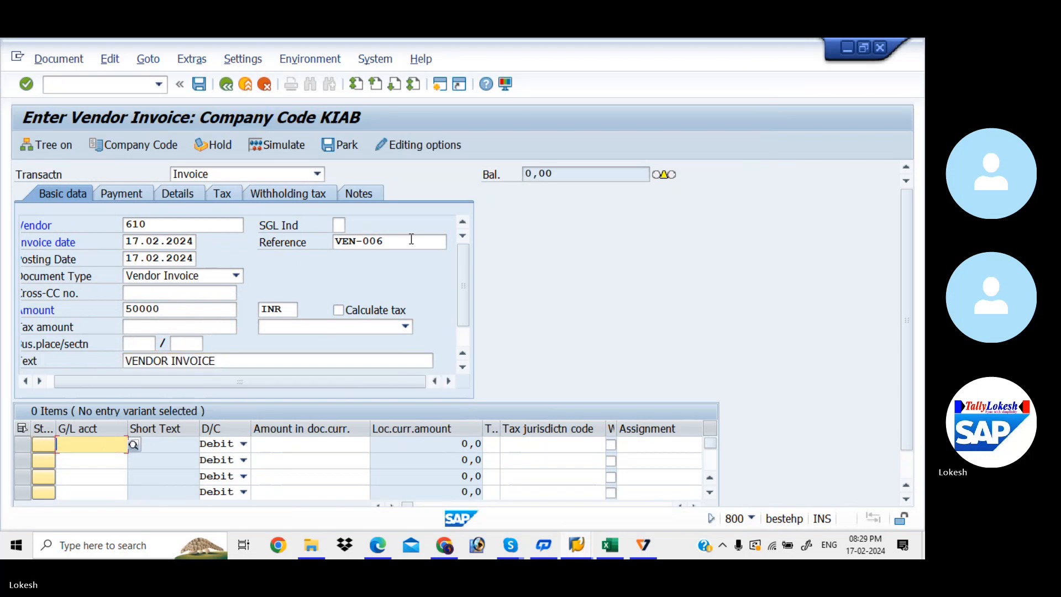
- Add a debit line item of 50000 to G/L account 400001 (Rent A/c), chosen from the chart of accounts KIAA list
{"action": "left_click", "coordinate": [140, 446]}
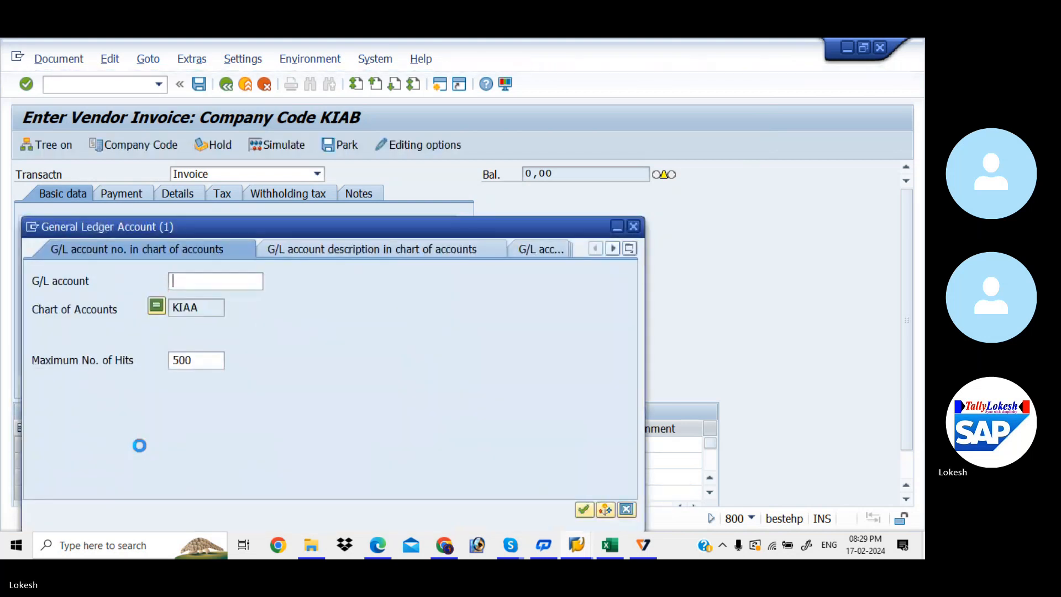
{"action": "key", "text": "Down"}
{"action": "key", "text": "Down"}
{"action": "key", "text": "Down"}
{"action": "key", "text": "Down"}
{"action": "key", "text": "Down"}
{"action": "key", "text": "Down"}
{"action": "key", "text": "Down"}
{"action": "key", "text": "Down"}
{"action": "key", "text": "Down"}
{"action": "key", "text": "Down"}
{"action": "key", "text": "Down"}
{"action": "key", "text": "Down"}
{"action": "key", "text": "Down"}
{"action": "key", "text": "Down"}
{"action": "key", "text": "Down"}
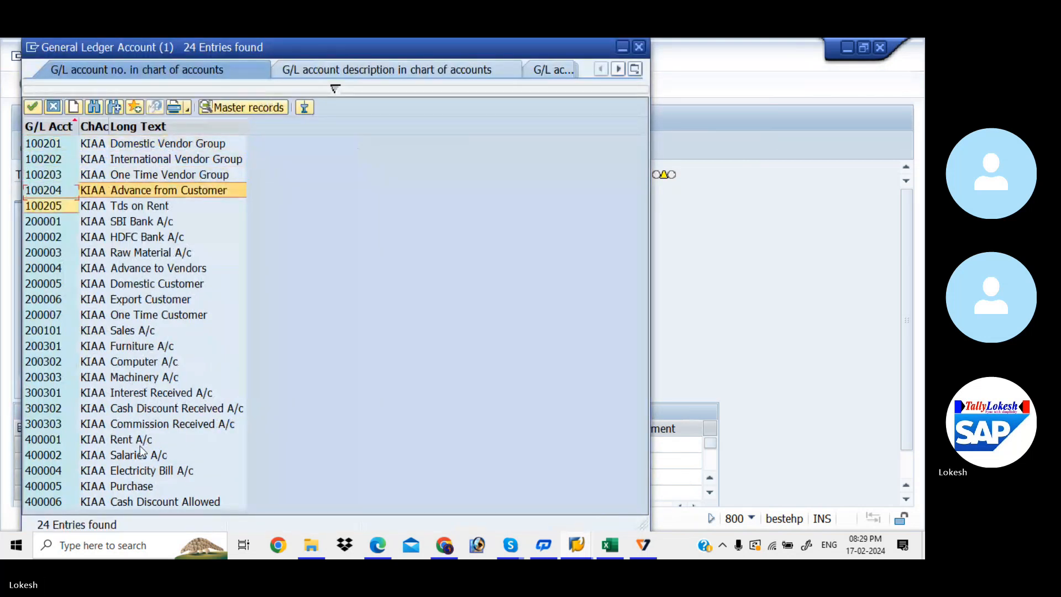
{"action": "key", "text": "Down"}
{"action": "key", "text": "Down"}
{"action": "key", "text": "Down"}
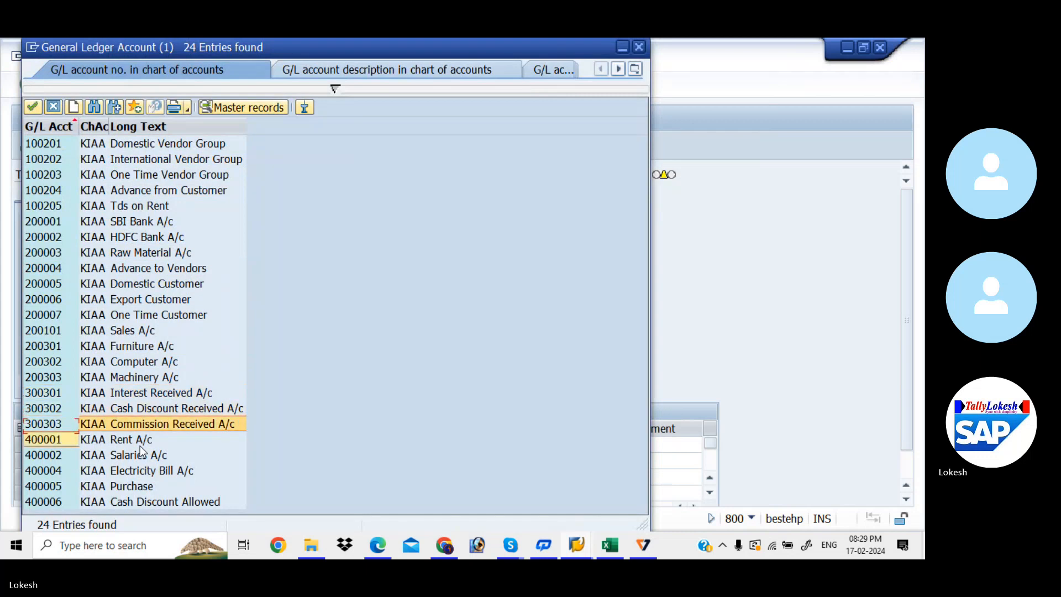
{"action": "key", "text": "Return"}
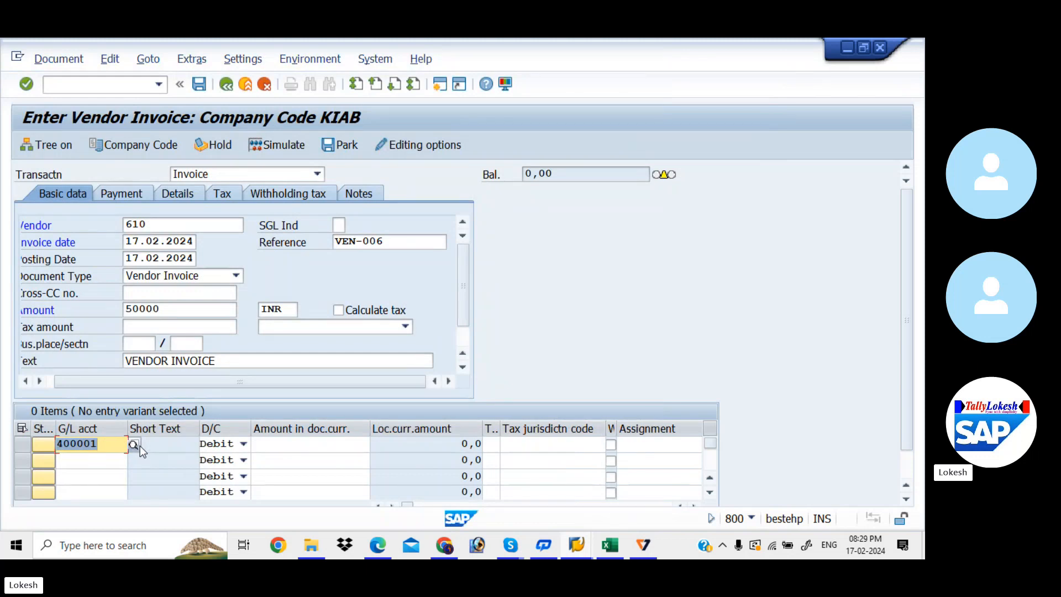
{"action": "left_click", "coordinate": [295, 448]}
{"action": "key", "text": "Down"}
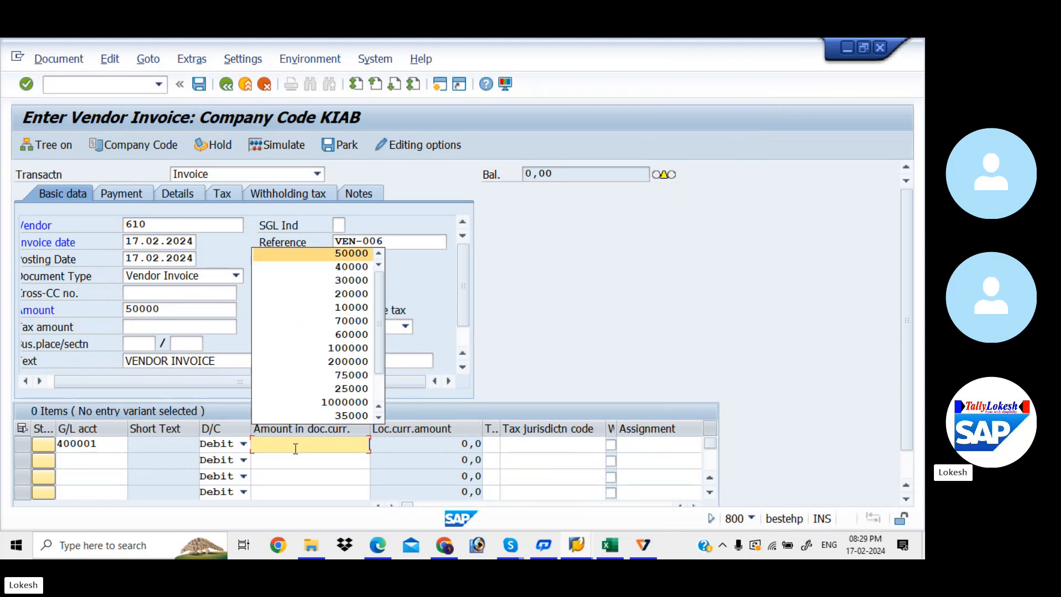
{"action": "key", "text": "Return"}
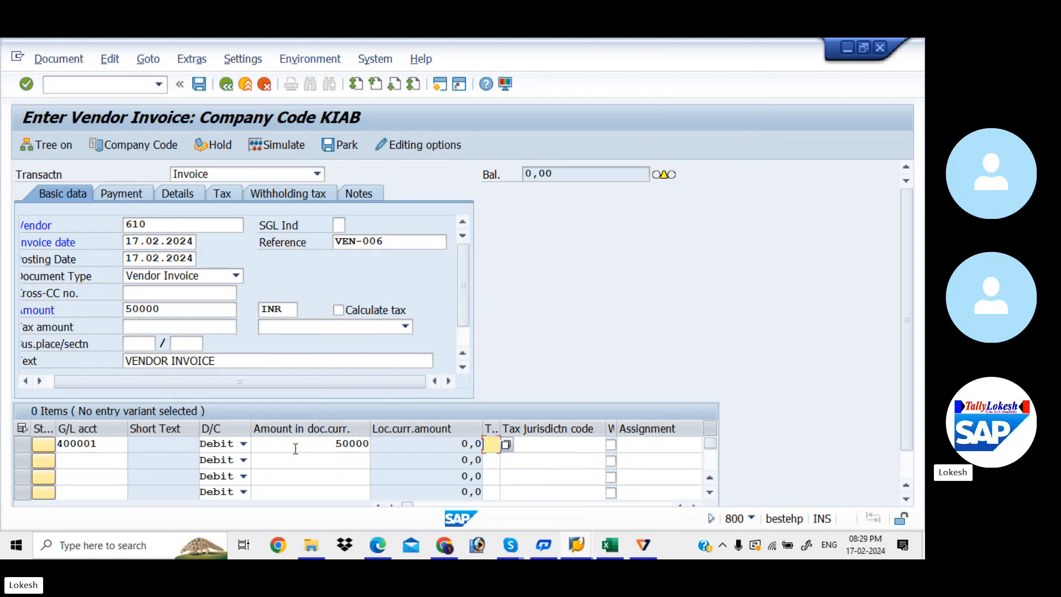
- Validate the vendor invoice entries, check the withholding tax details and simulate the posting
{"action": "key", "text": "Return"}
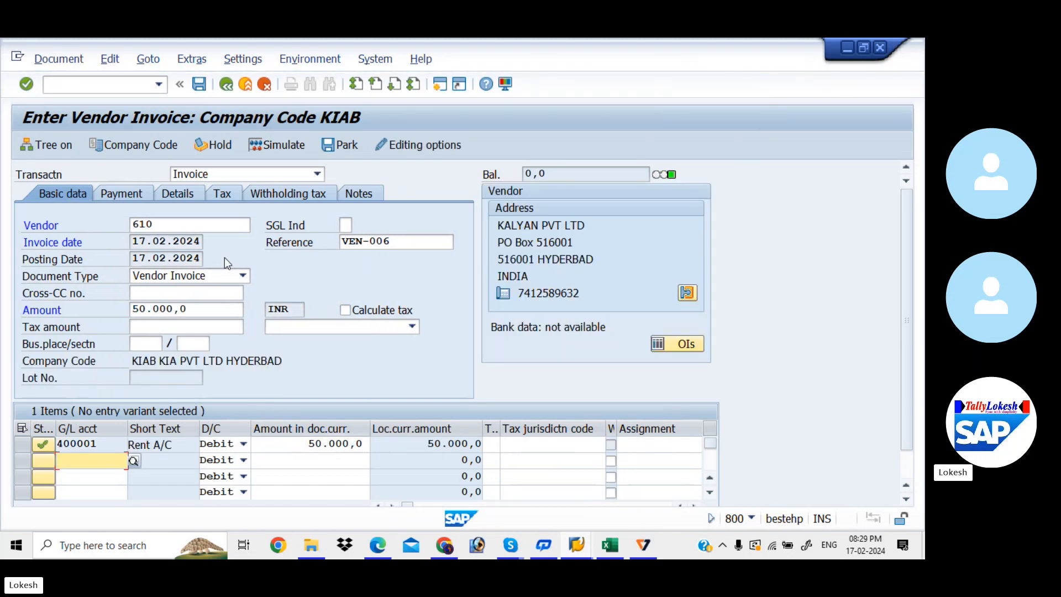
{"action": "left_click", "coordinate": [290, 193]}
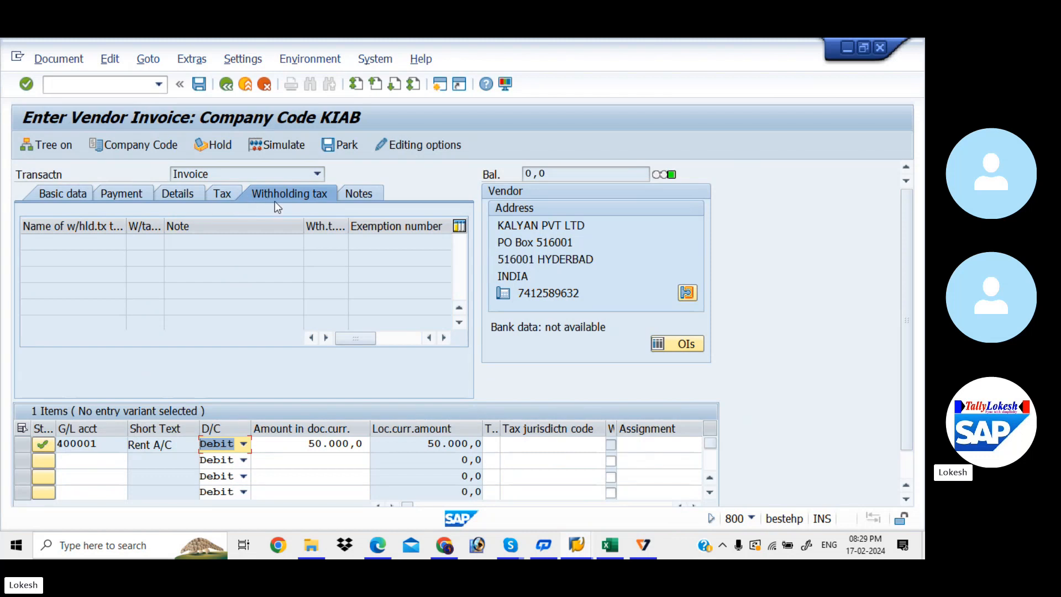
{"action": "left_click", "coordinate": [288, 146]}
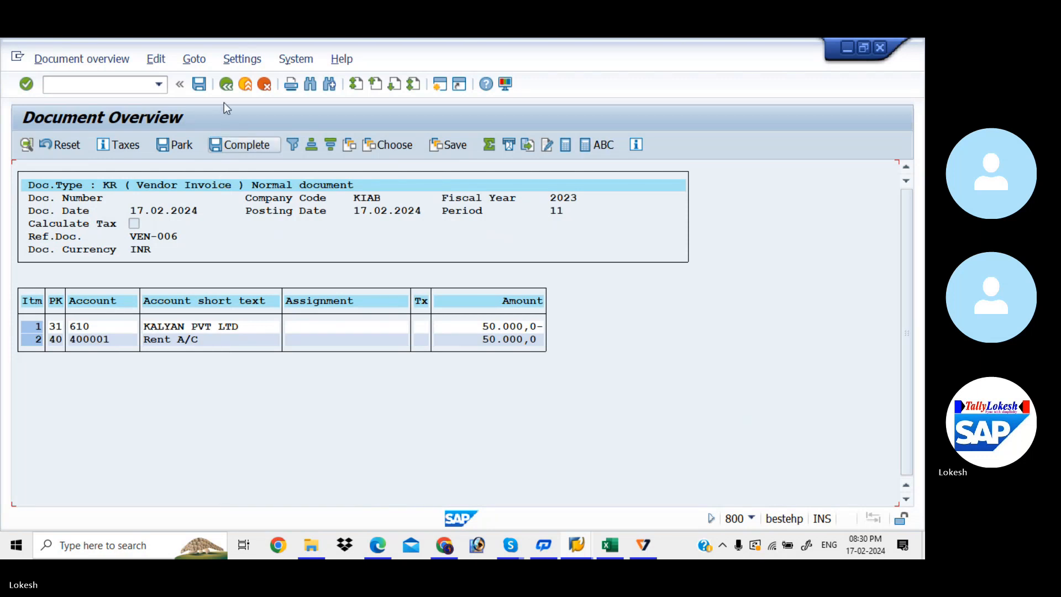
- Return from the document overview to the invoice entry, accepting deletion of automatic line items, and recheck the basic data
{"action": "left_click", "coordinate": [226, 84]}
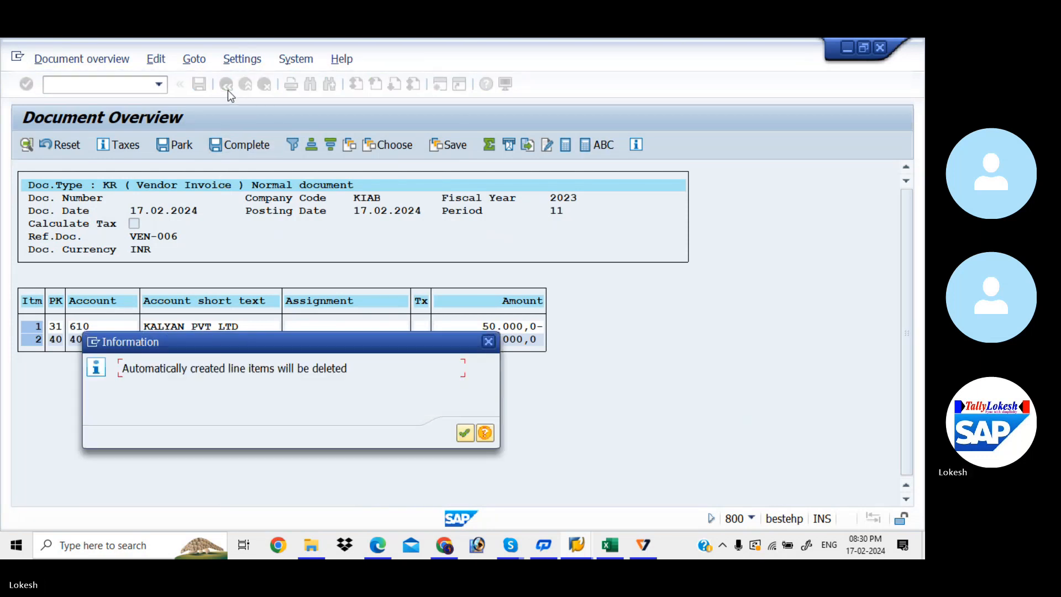
{"action": "left_click", "coordinate": [463, 436]}
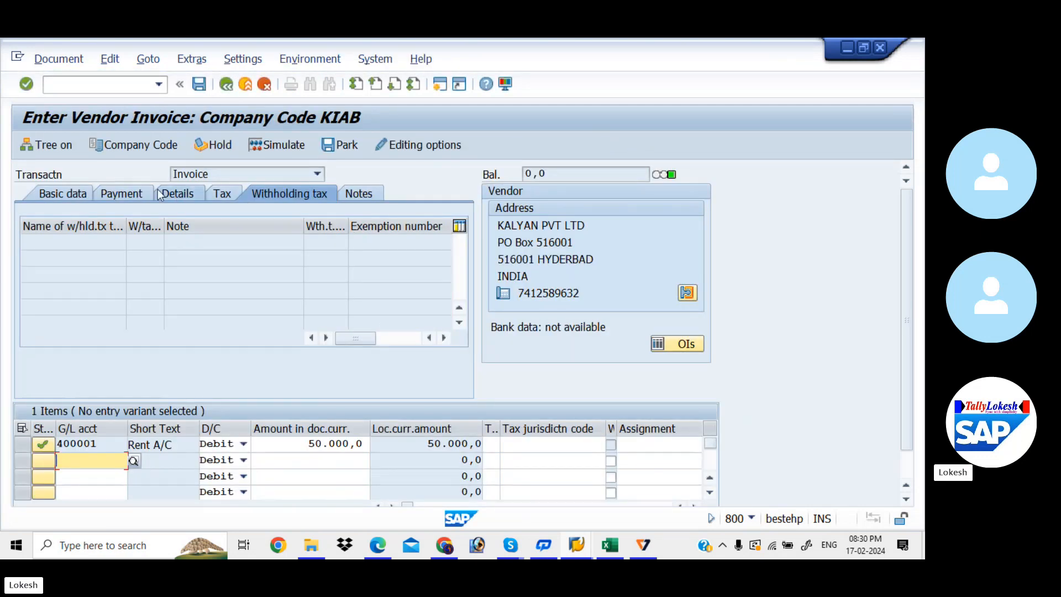
{"action": "left_click", "coordinate": [71, 191]}
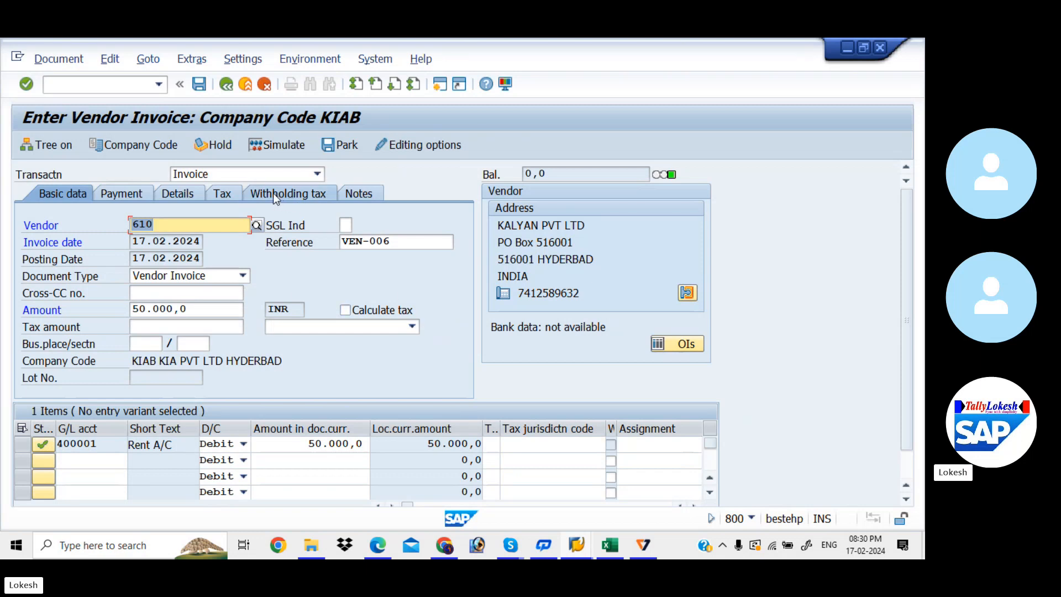
{"action": "left_click", "coordinate": [125, 192]}
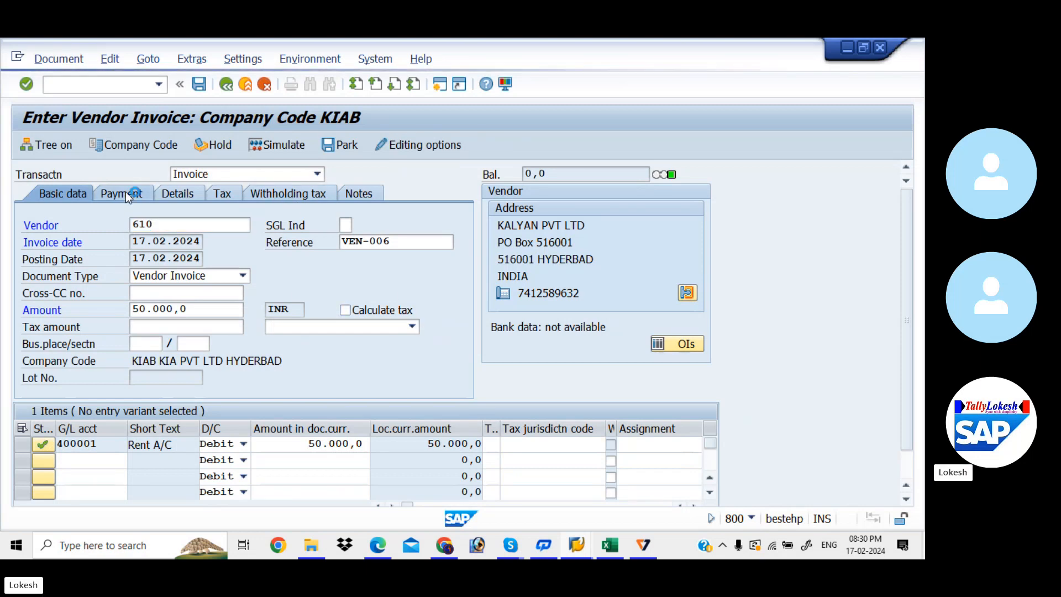
{"action": "left_click", "coordinate": [72, 187]}
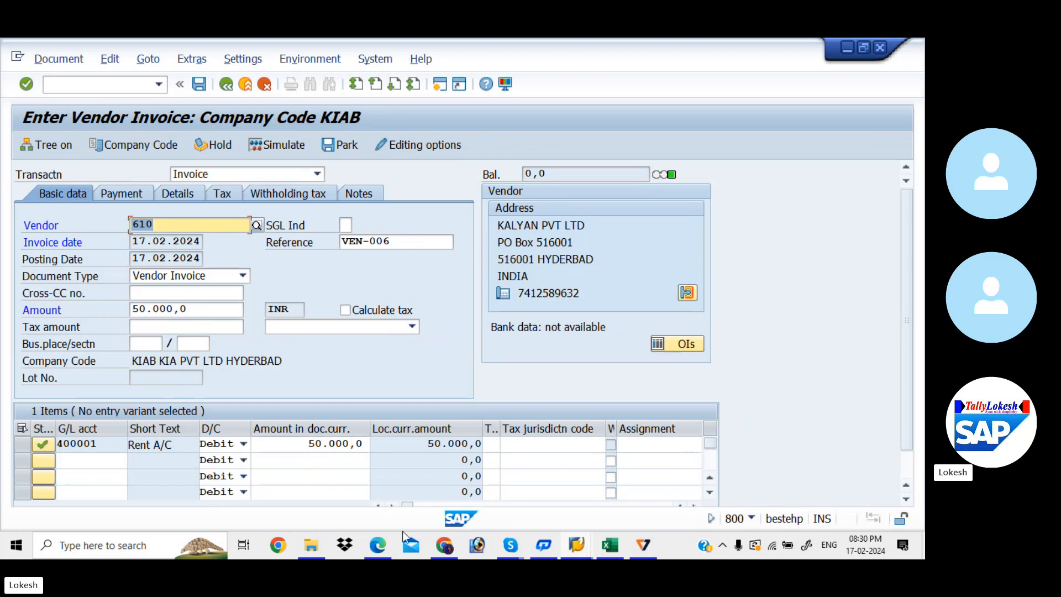
- Switch to the With Holding Tax sheet in Excel and check the Posting Vendor Invoice row and its transaction code
{"action": "left_click", "coordinate": [611, 546]}
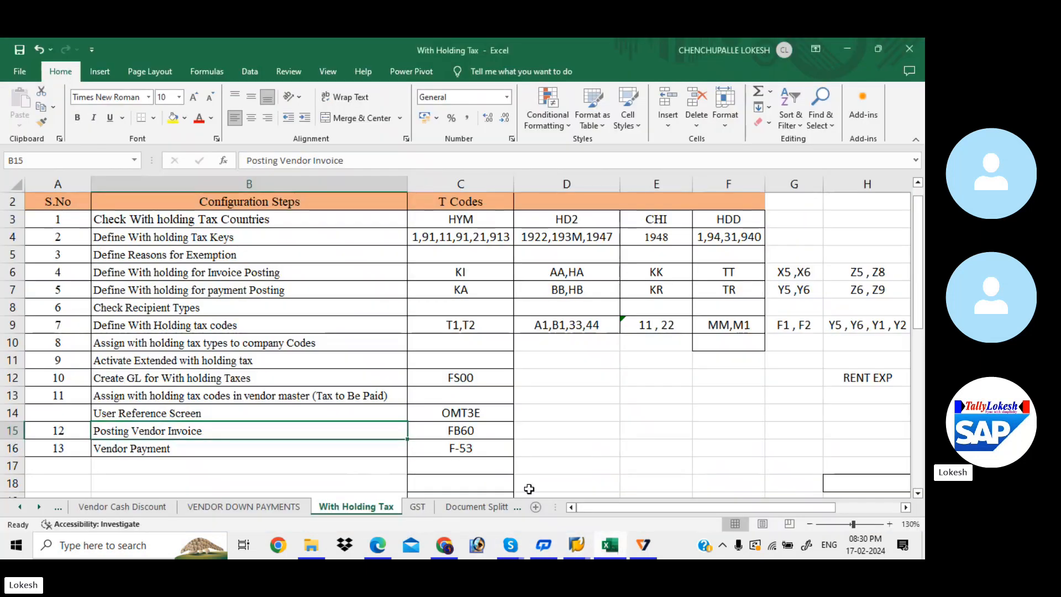
{"action": "left_click", "coordinate": [438, 431]}
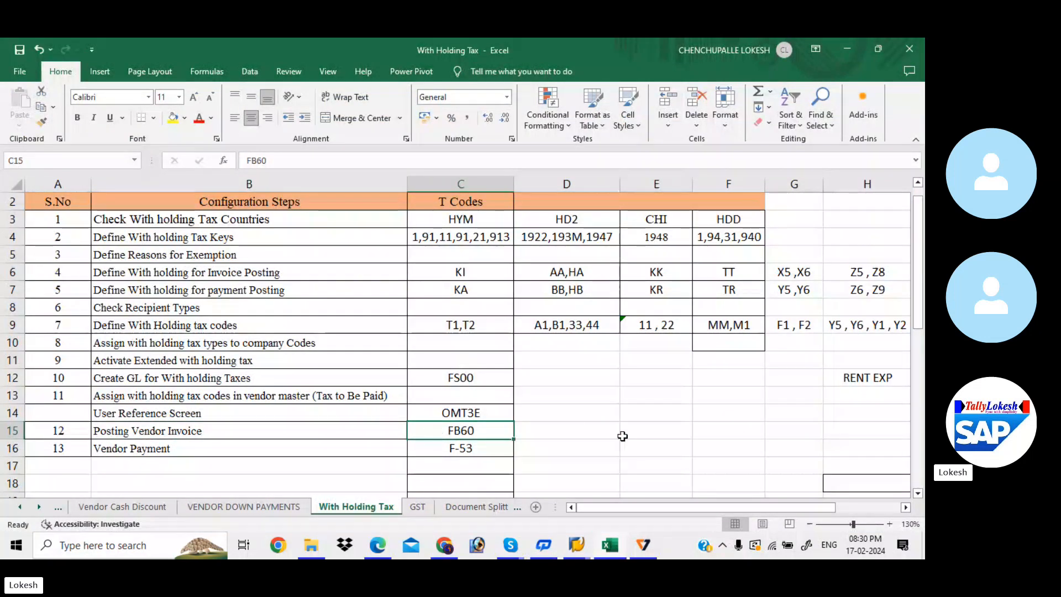
{"action": "left_click", "coordinate": [701, 450]}
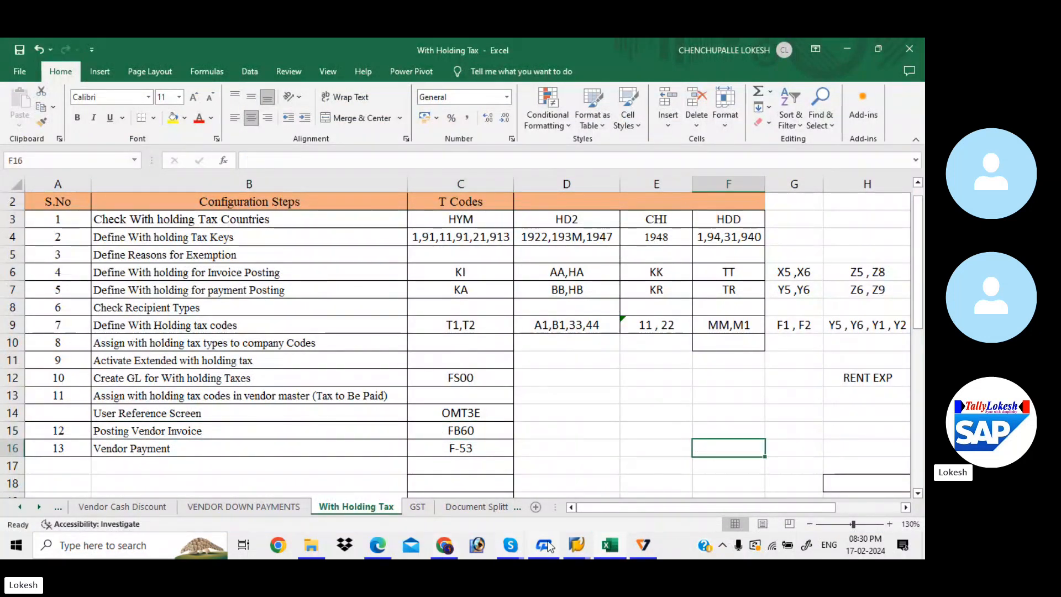
- Switch to the Skype group call window
{"action": "mouse_move", "coordinate": [575, 549]}
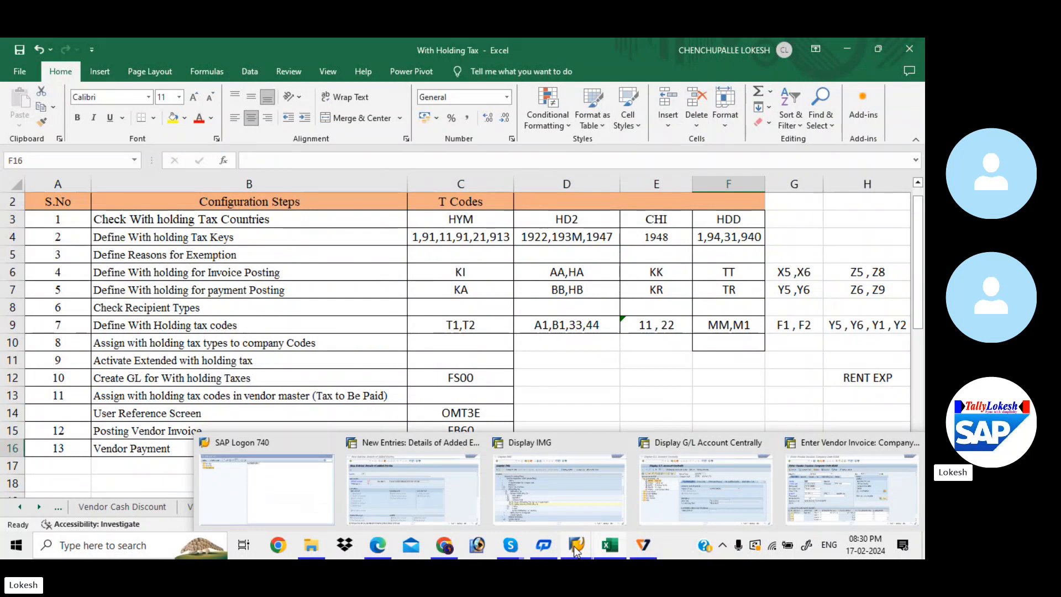
{"action": "mouse_move", "coordinate": [511, 546]}
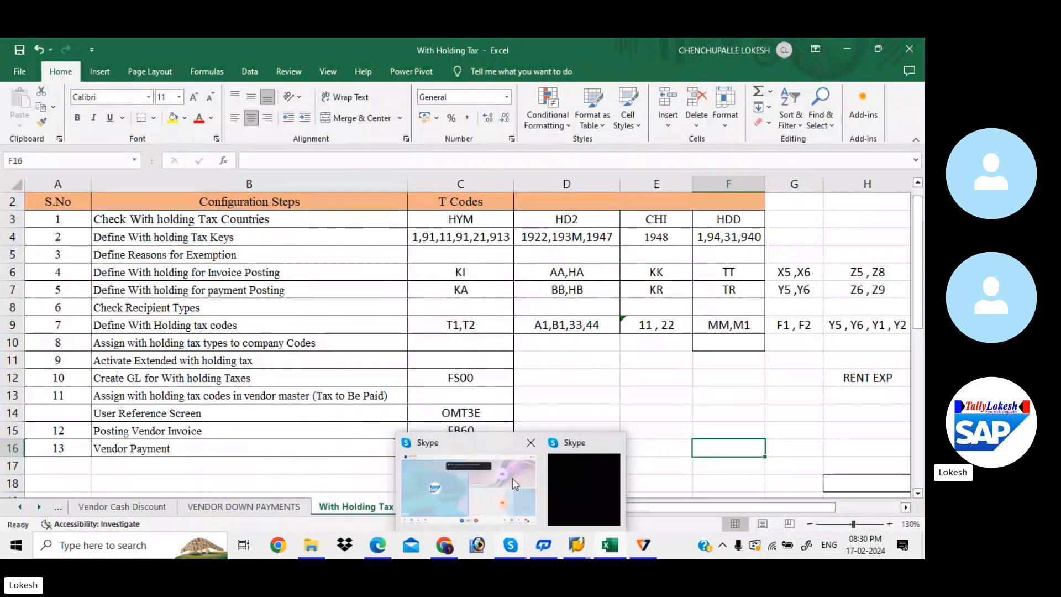
{"action": "left_click", "coordinate": [512, 479]}
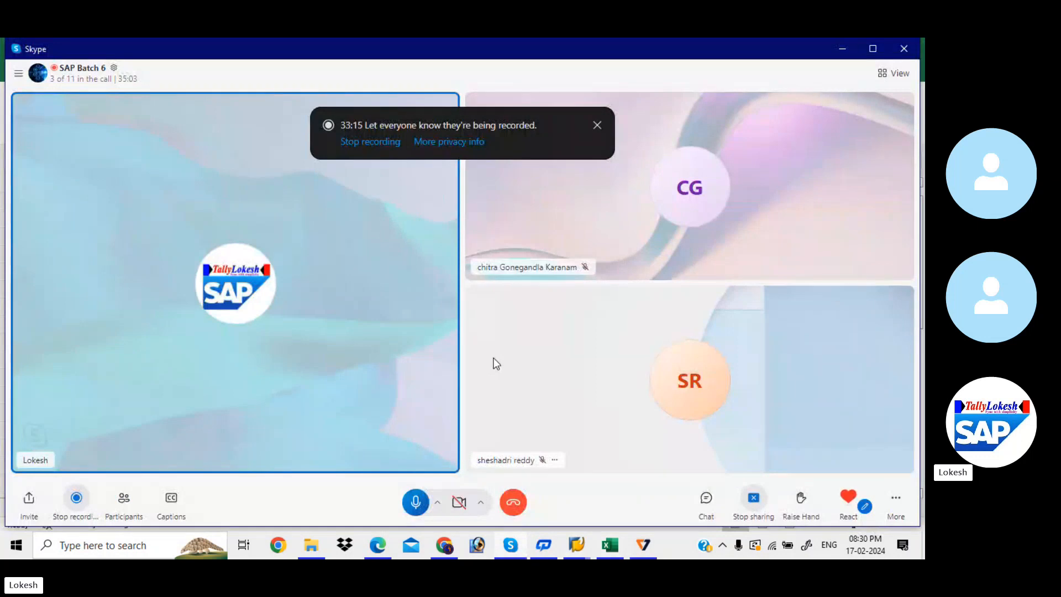